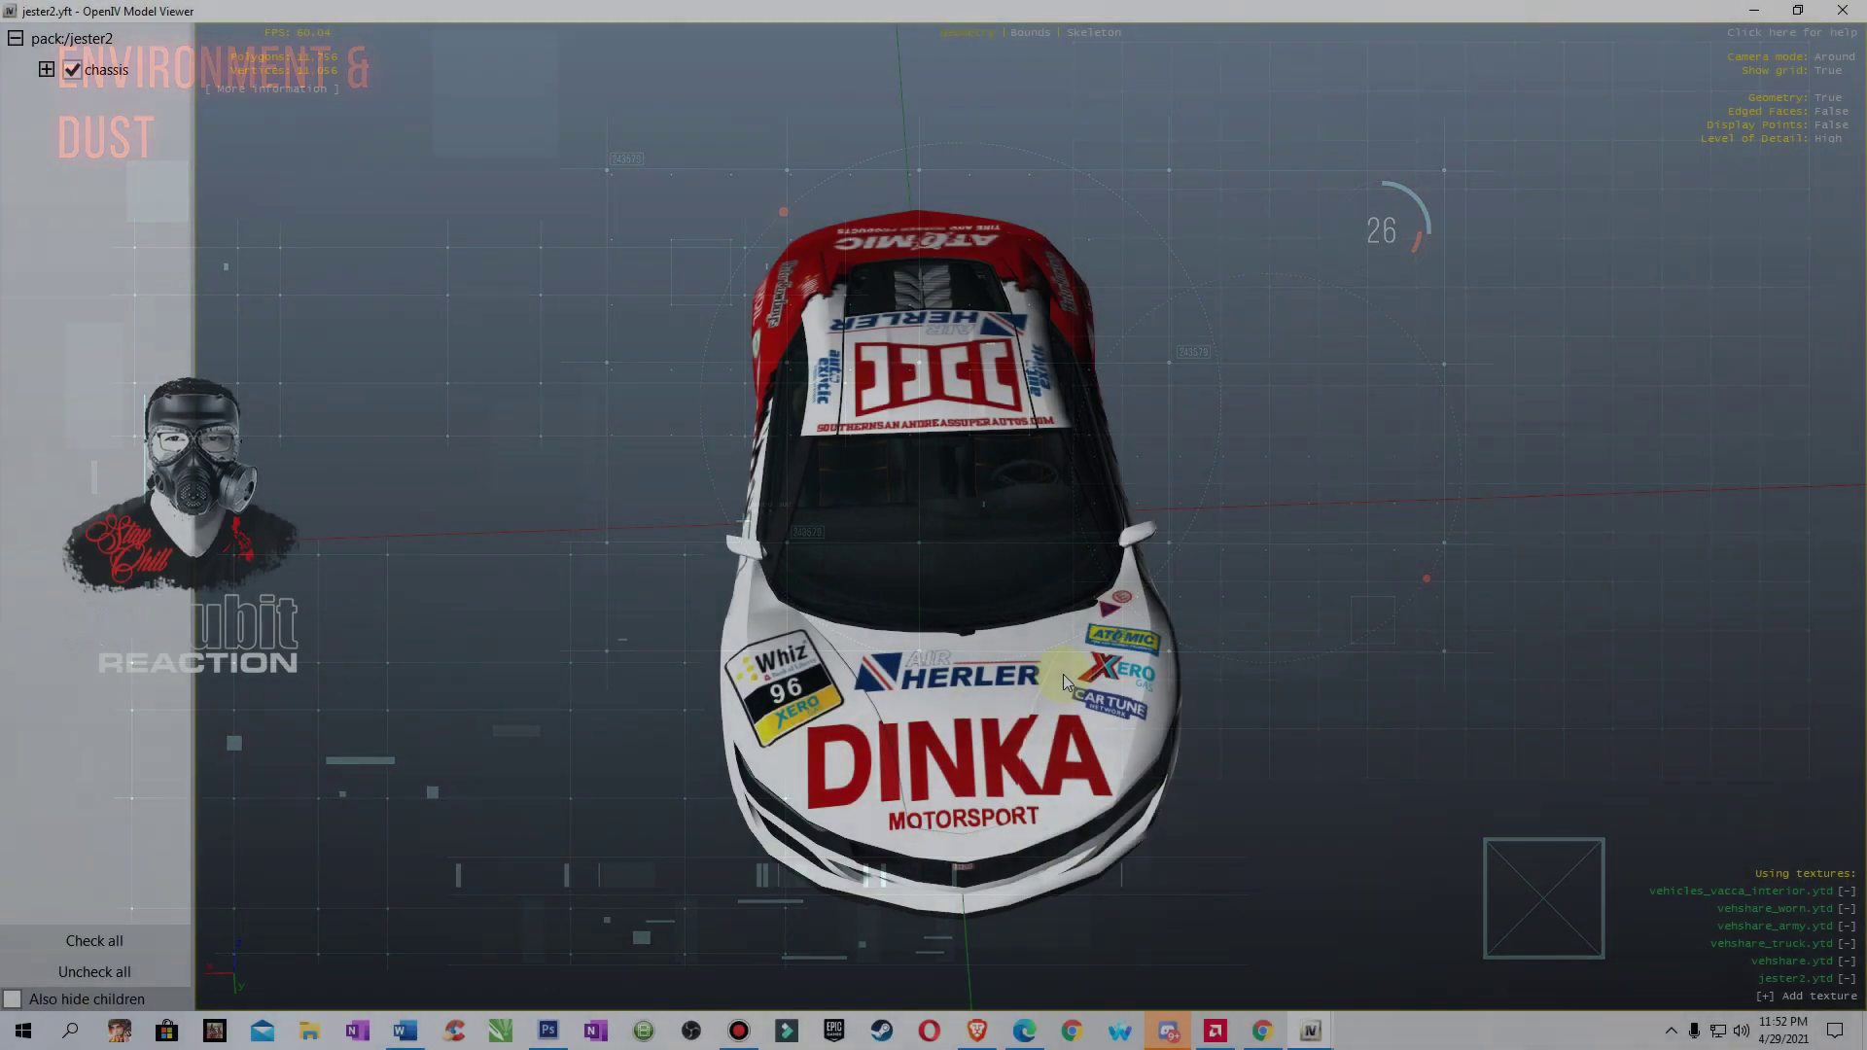
- Examine the Jester car's livery from above, both sides and the rear, and close the model viewer
{"action": "left_click_drag", "start_coordinate": [1064, 674], "coordinate": [878, 597]}
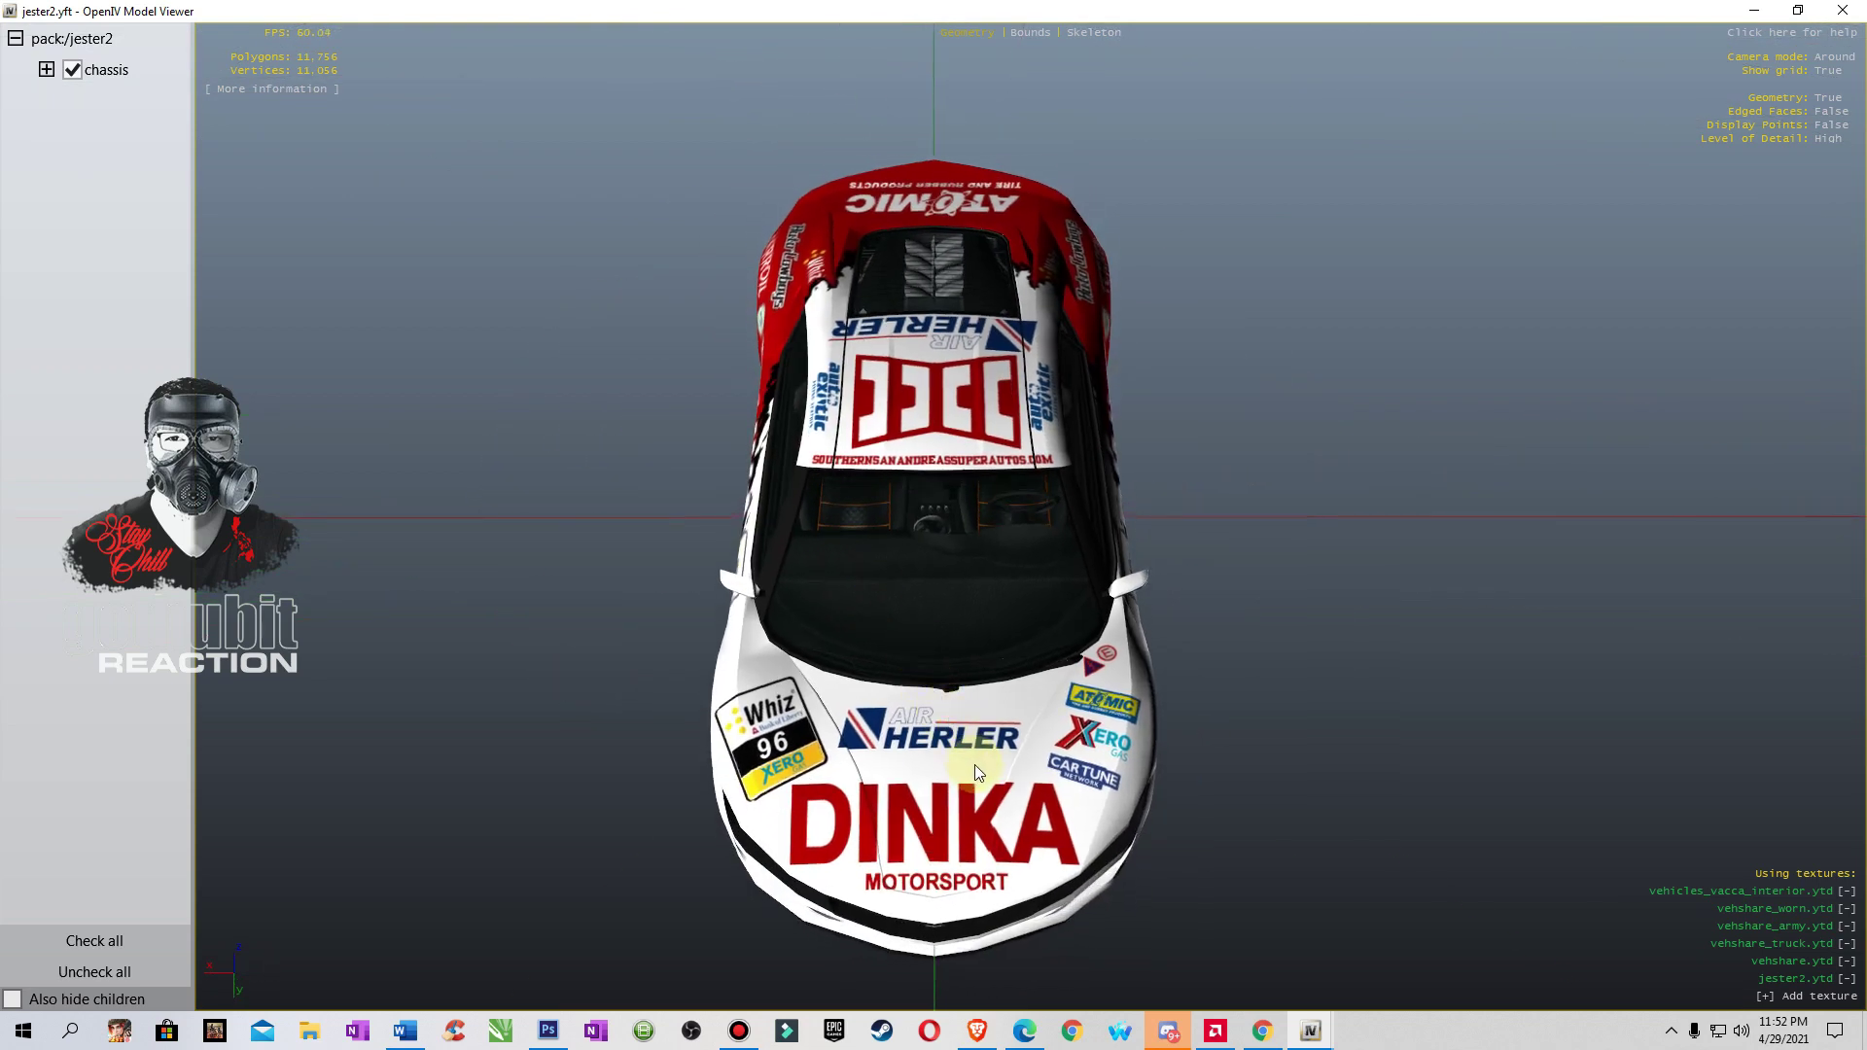
{"action": "left_click_drag", "start_coordinate": [978, 768], "coordinate": [985, 763]}
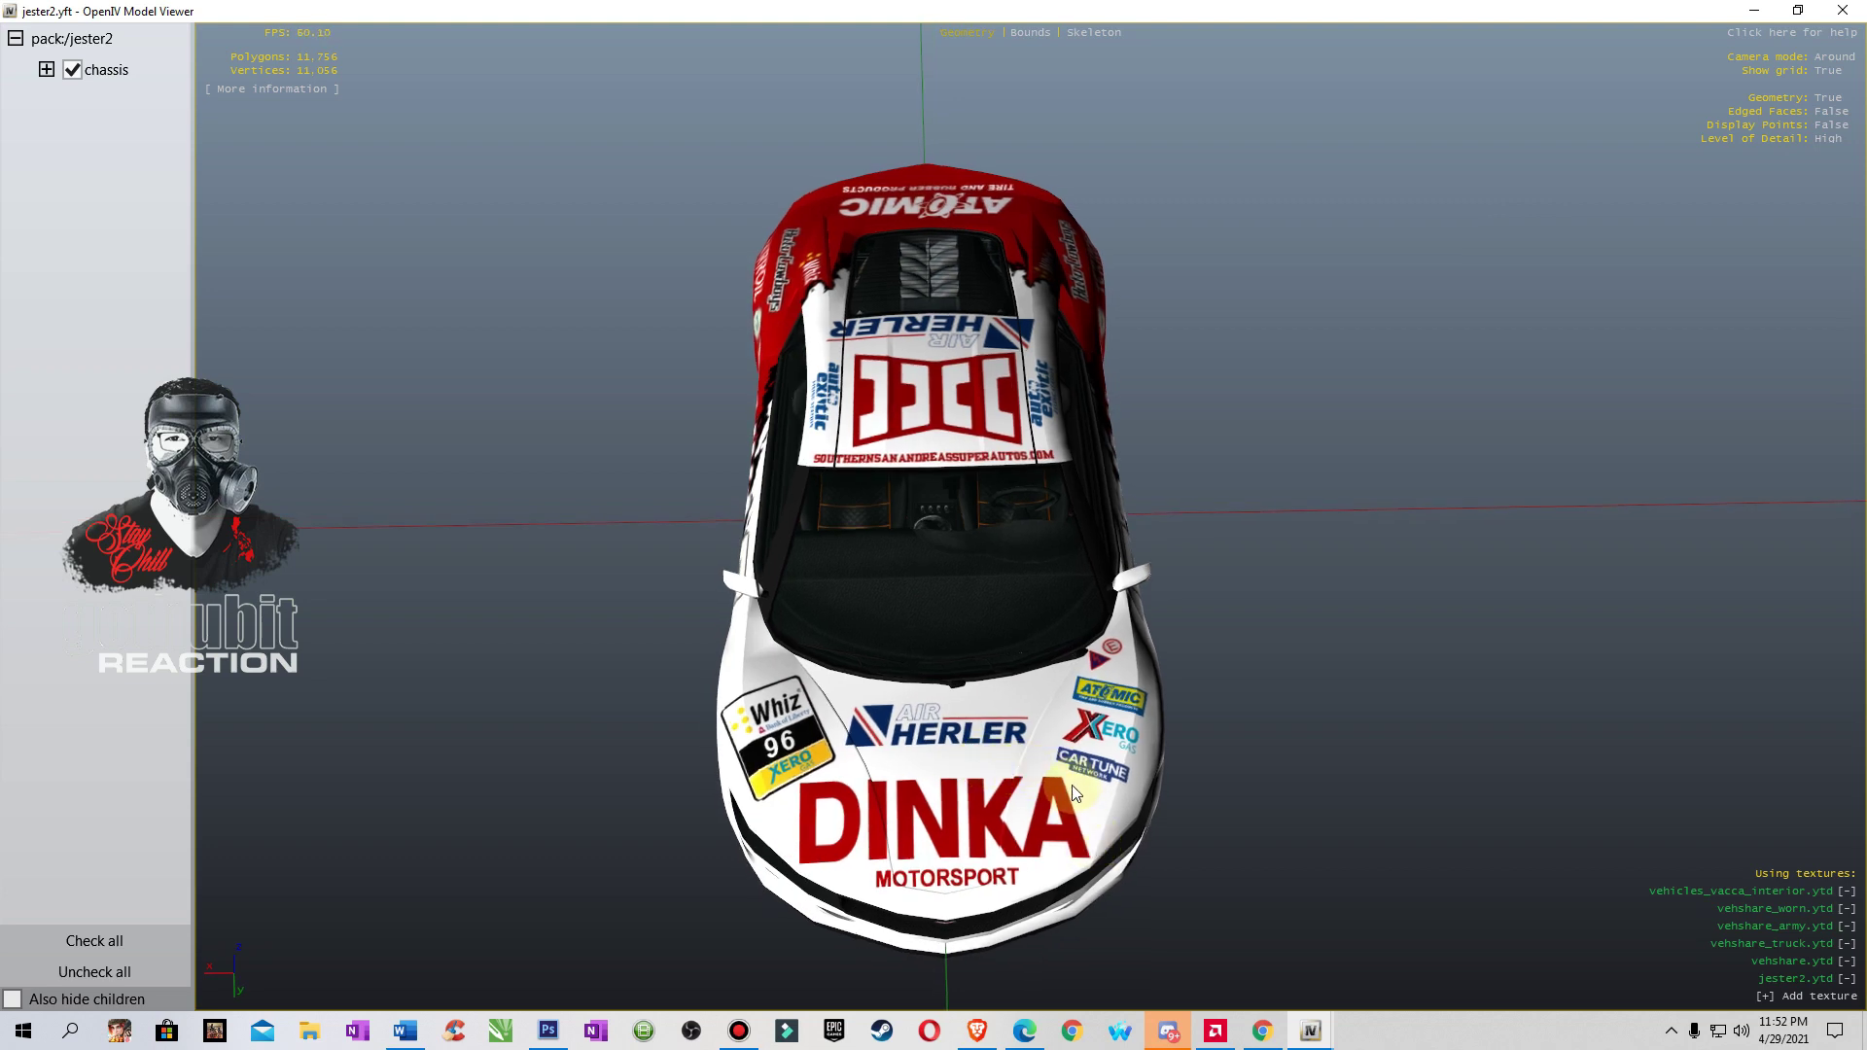
{"action": "left_click_drag", "start_coordinate": [922, 731], "coordinate": [784, 460]}
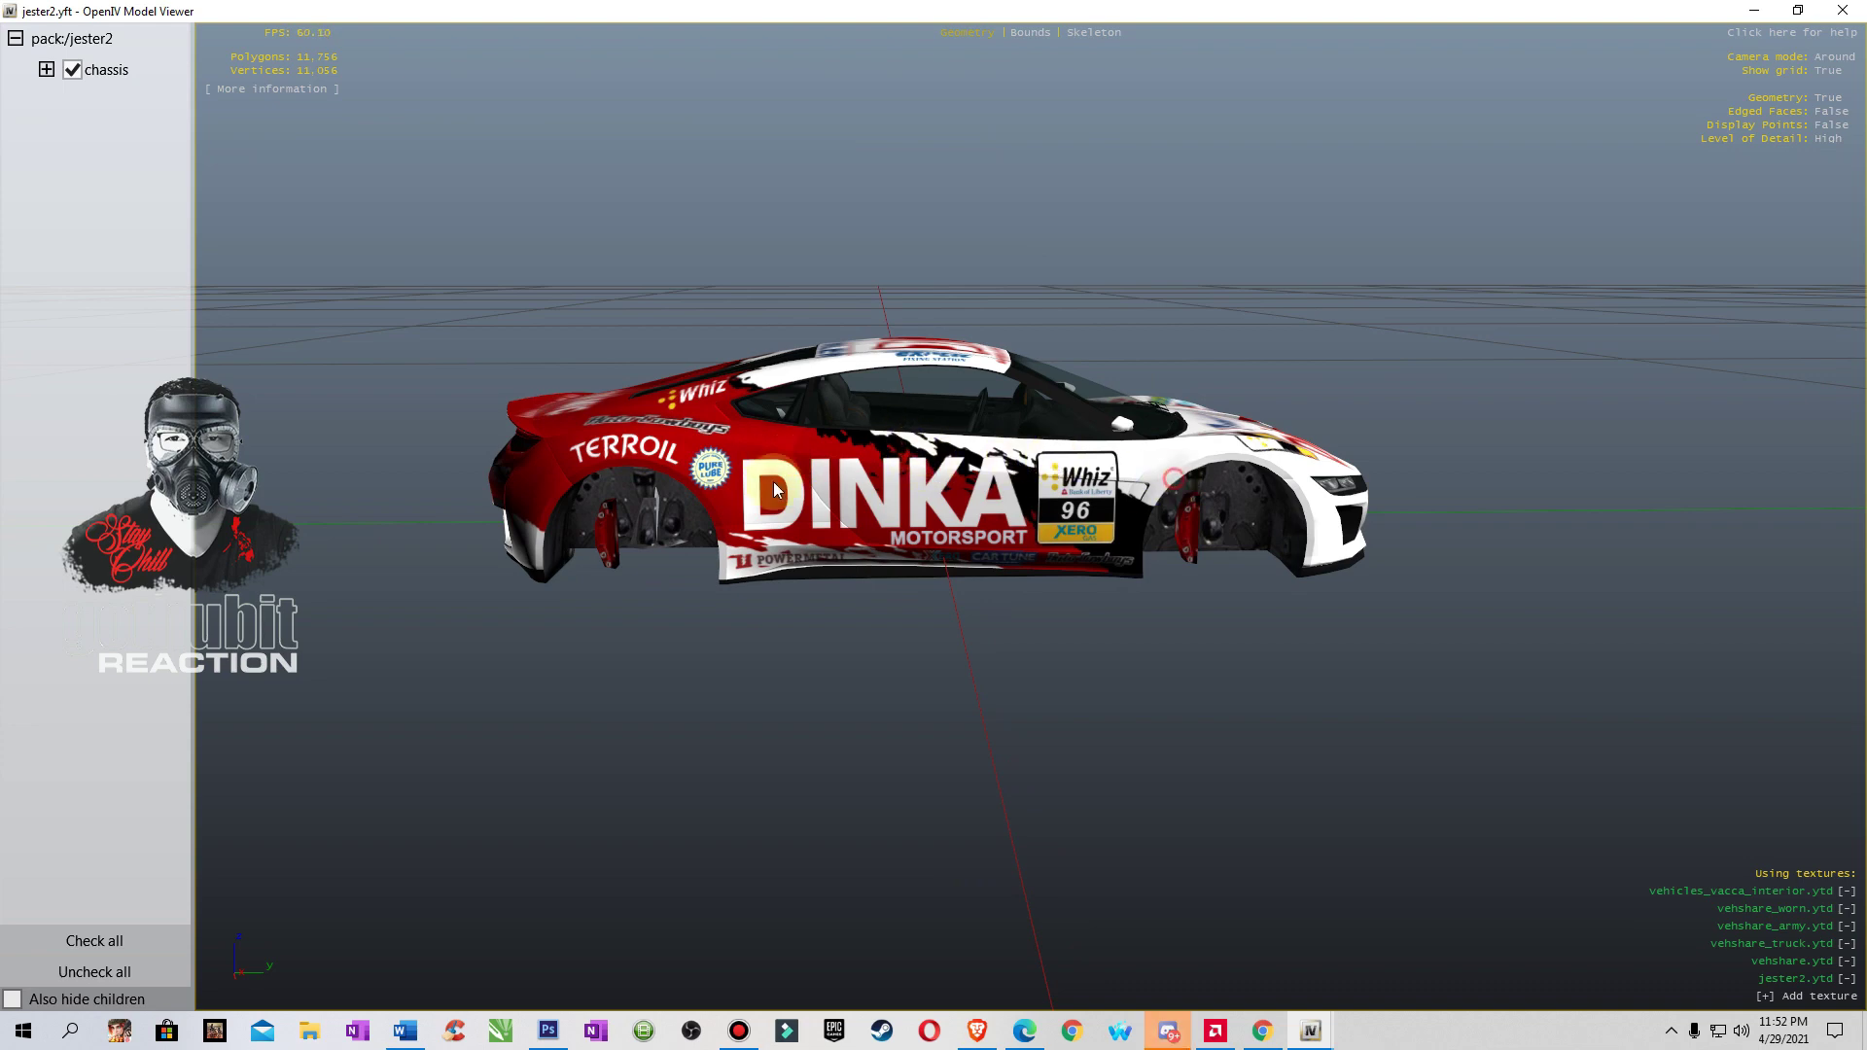
{"action": "left_click_drag", "start_coordinate": [927, 458], "coordinate": [522, 376]}
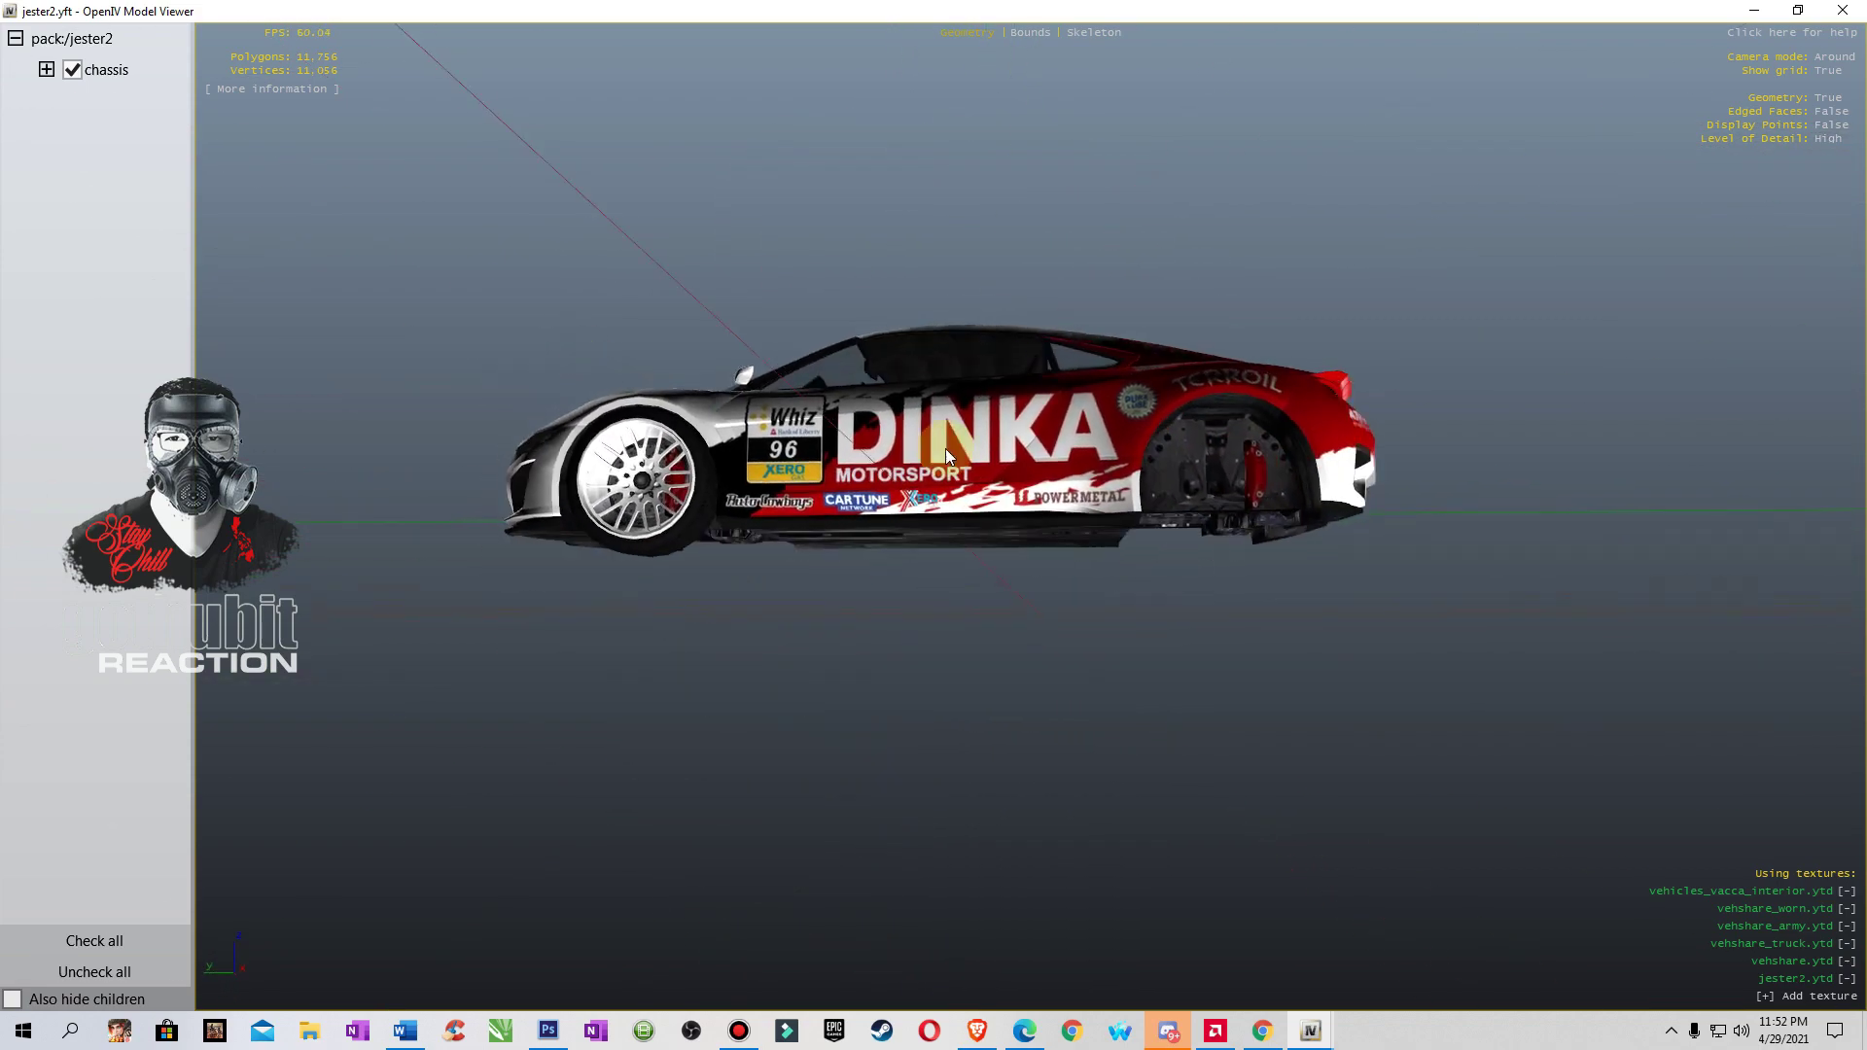
{"action": "left_click_drag", "start_coordinate": [1420, 459], "coordinate": [937, 502]}
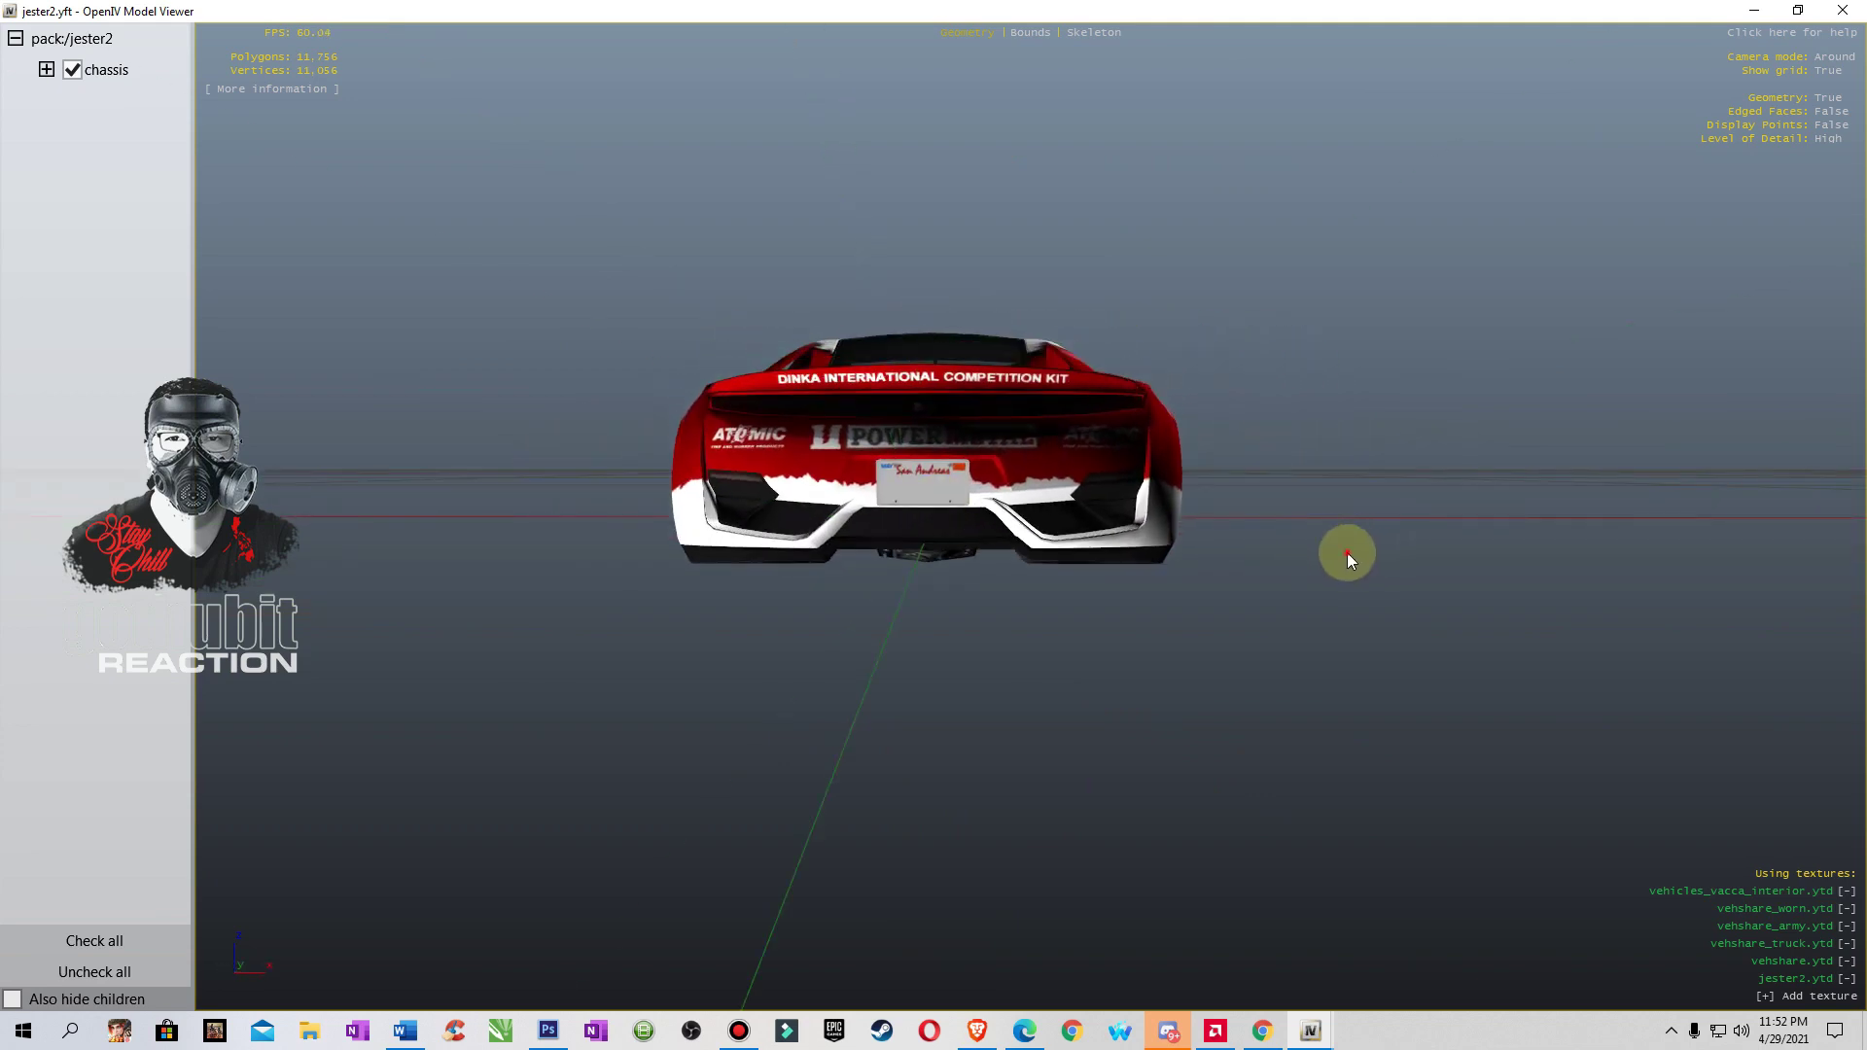
{"action": "left_click_drag", "start_coordinate": [1345, 553], "coordinate": [848, 593]}
{"action": "left_click_drag", "start_coordinate": [1254, 603], "coordinate": [1252, 591]}
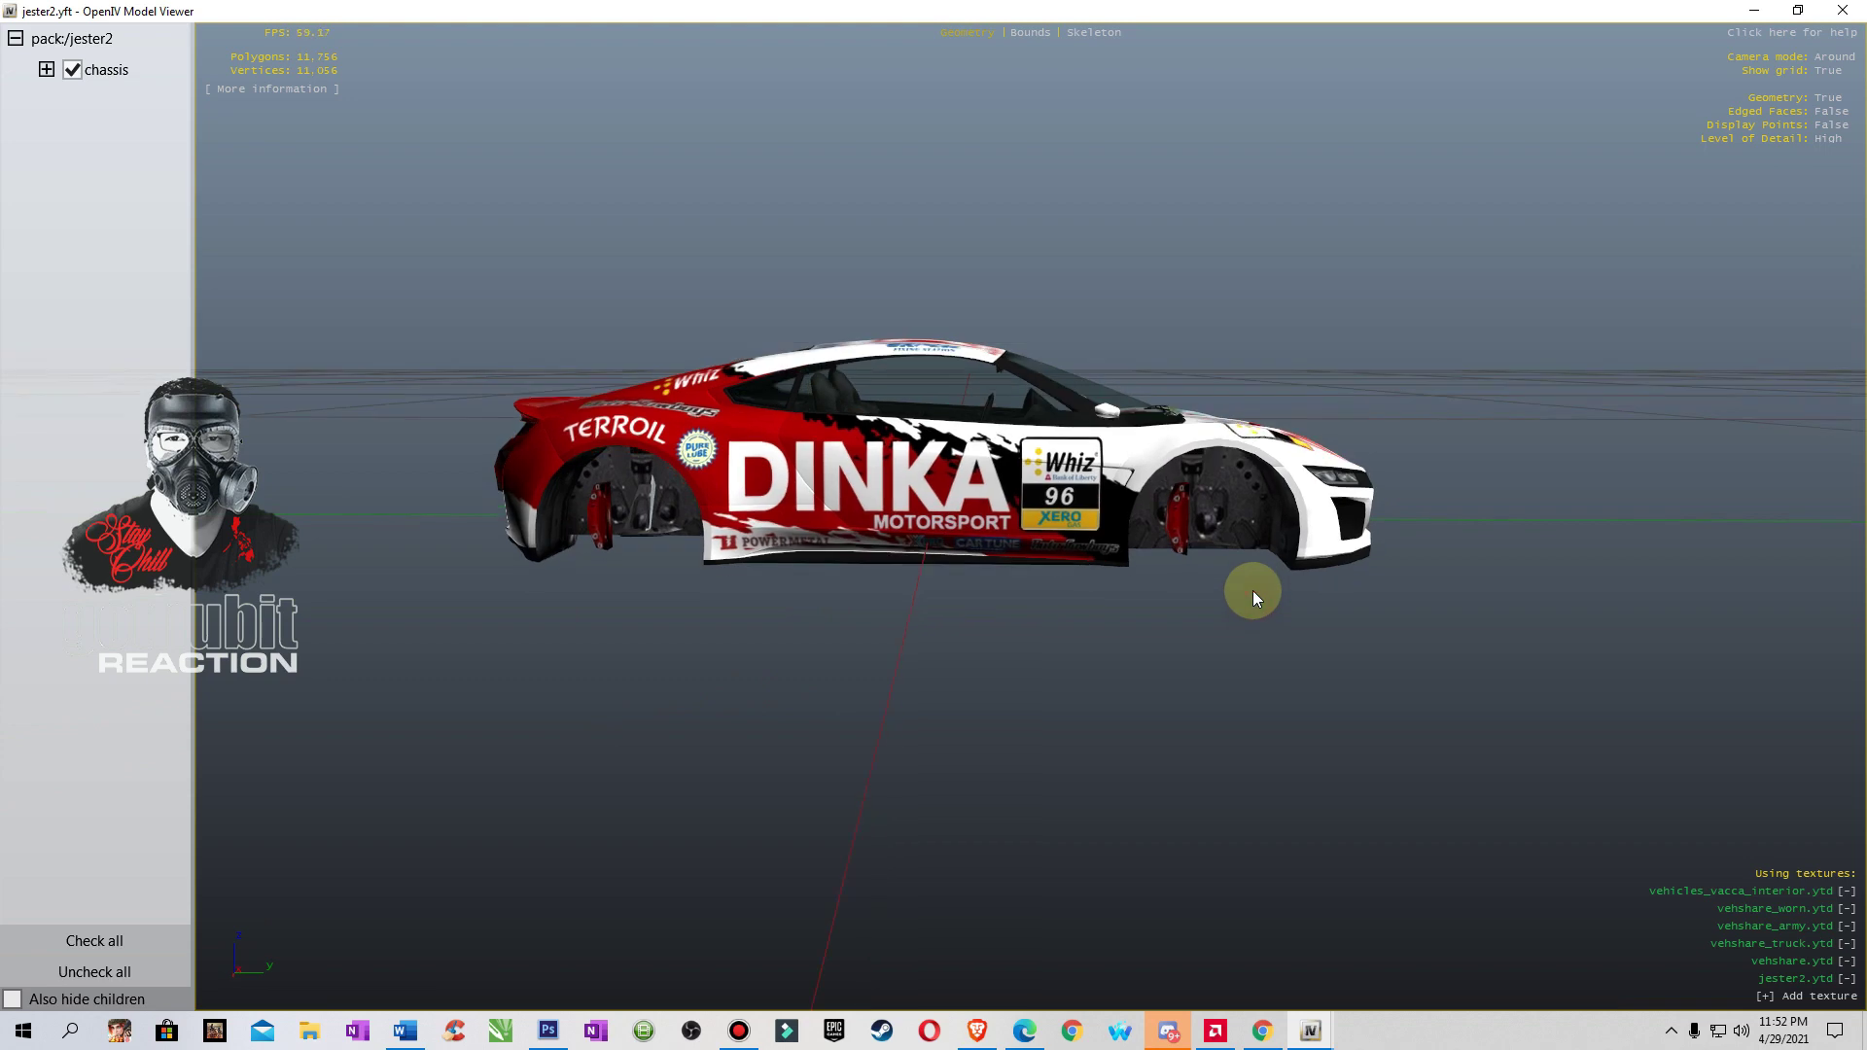
{"action": "left_click", "coordinate": [1839, 14]}
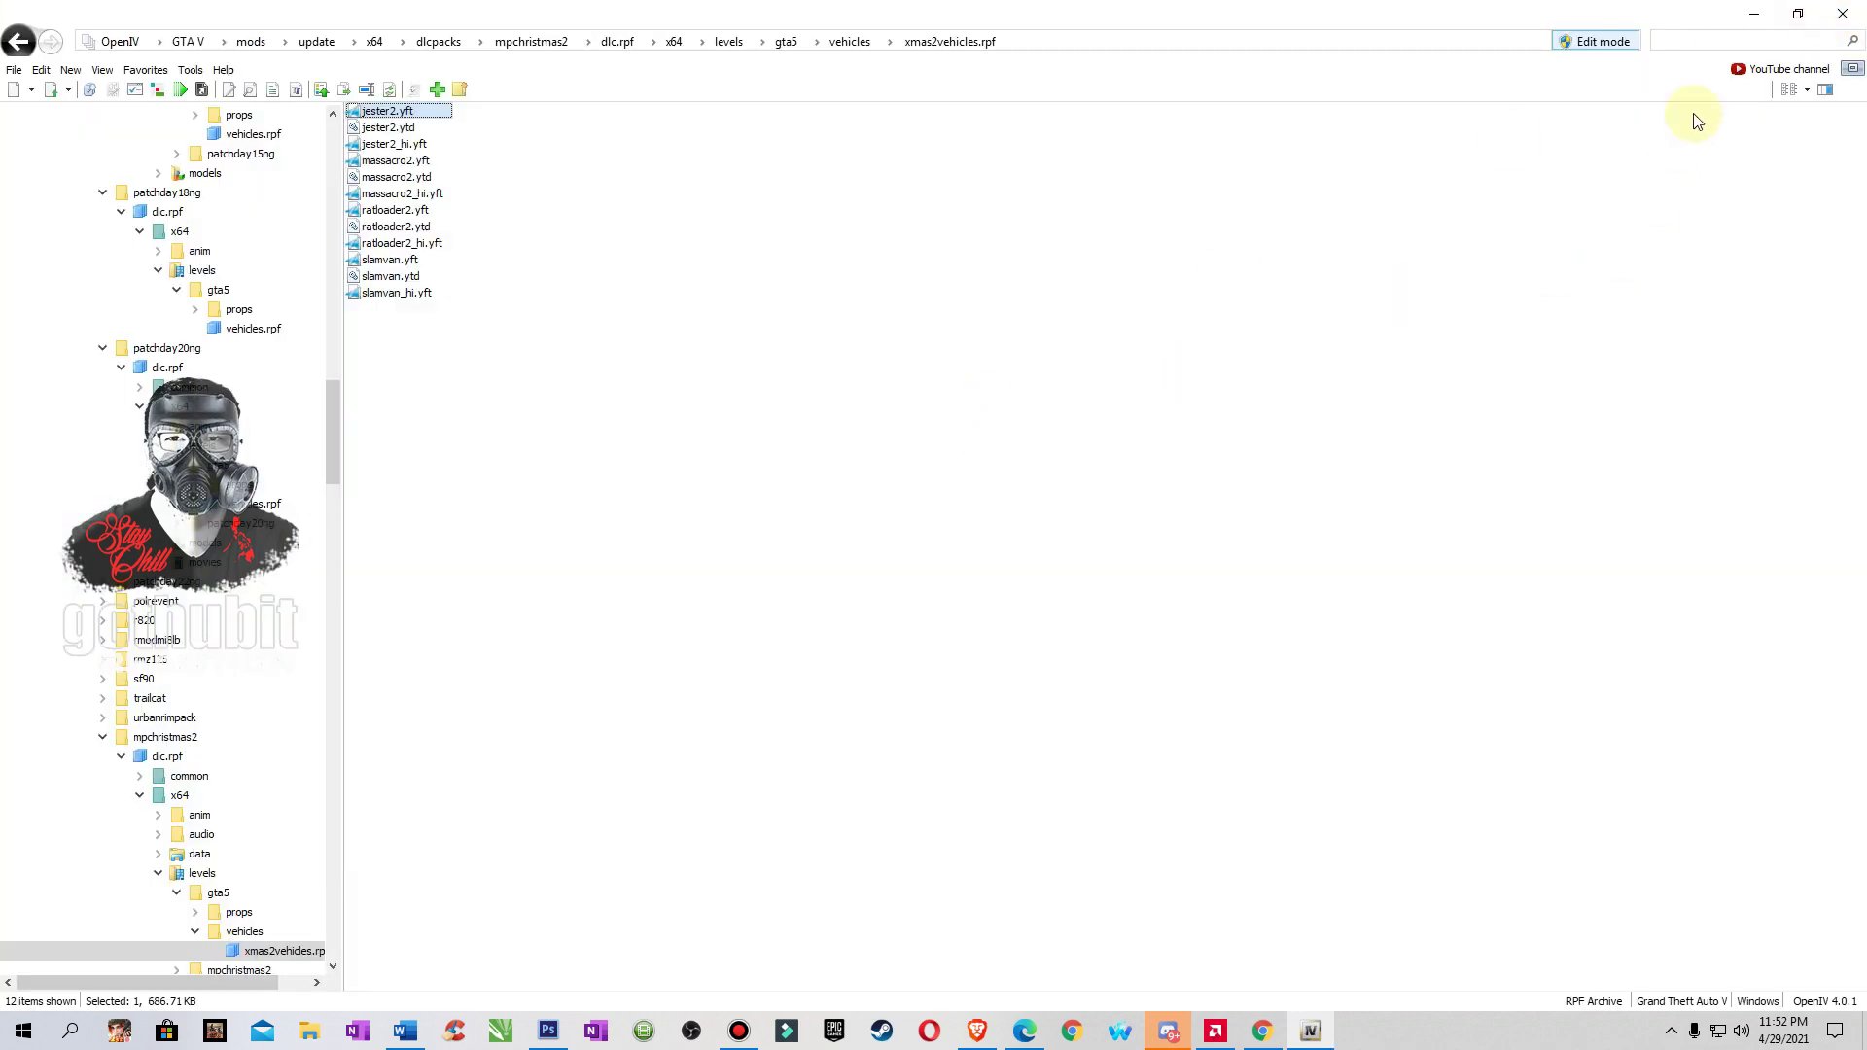
- Open the jester2.ytd textures, export jester2_liveries2 as a PNG image into the Dinka Skin folder, and switch to Photoshop
{"action": "double_click", "coordinate": [406, 130]}
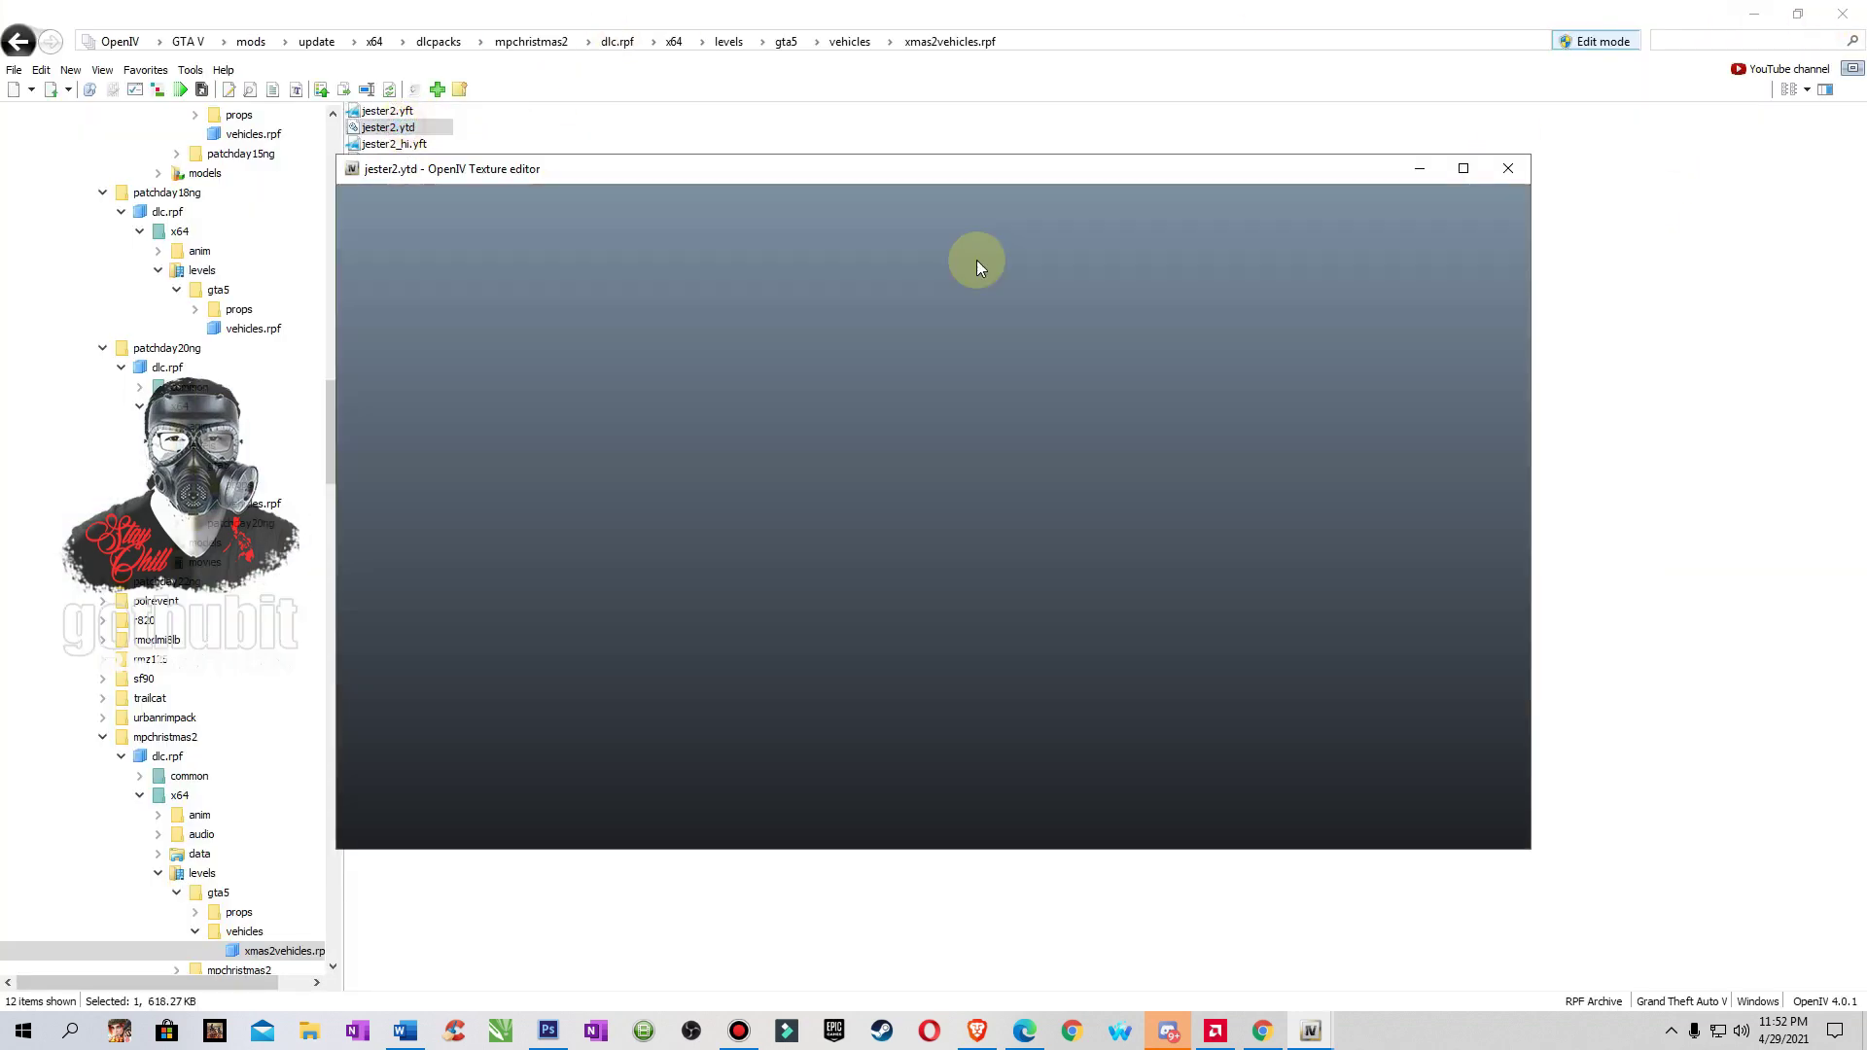
{"action": "left_click", "coordinate": [1458, 168]}
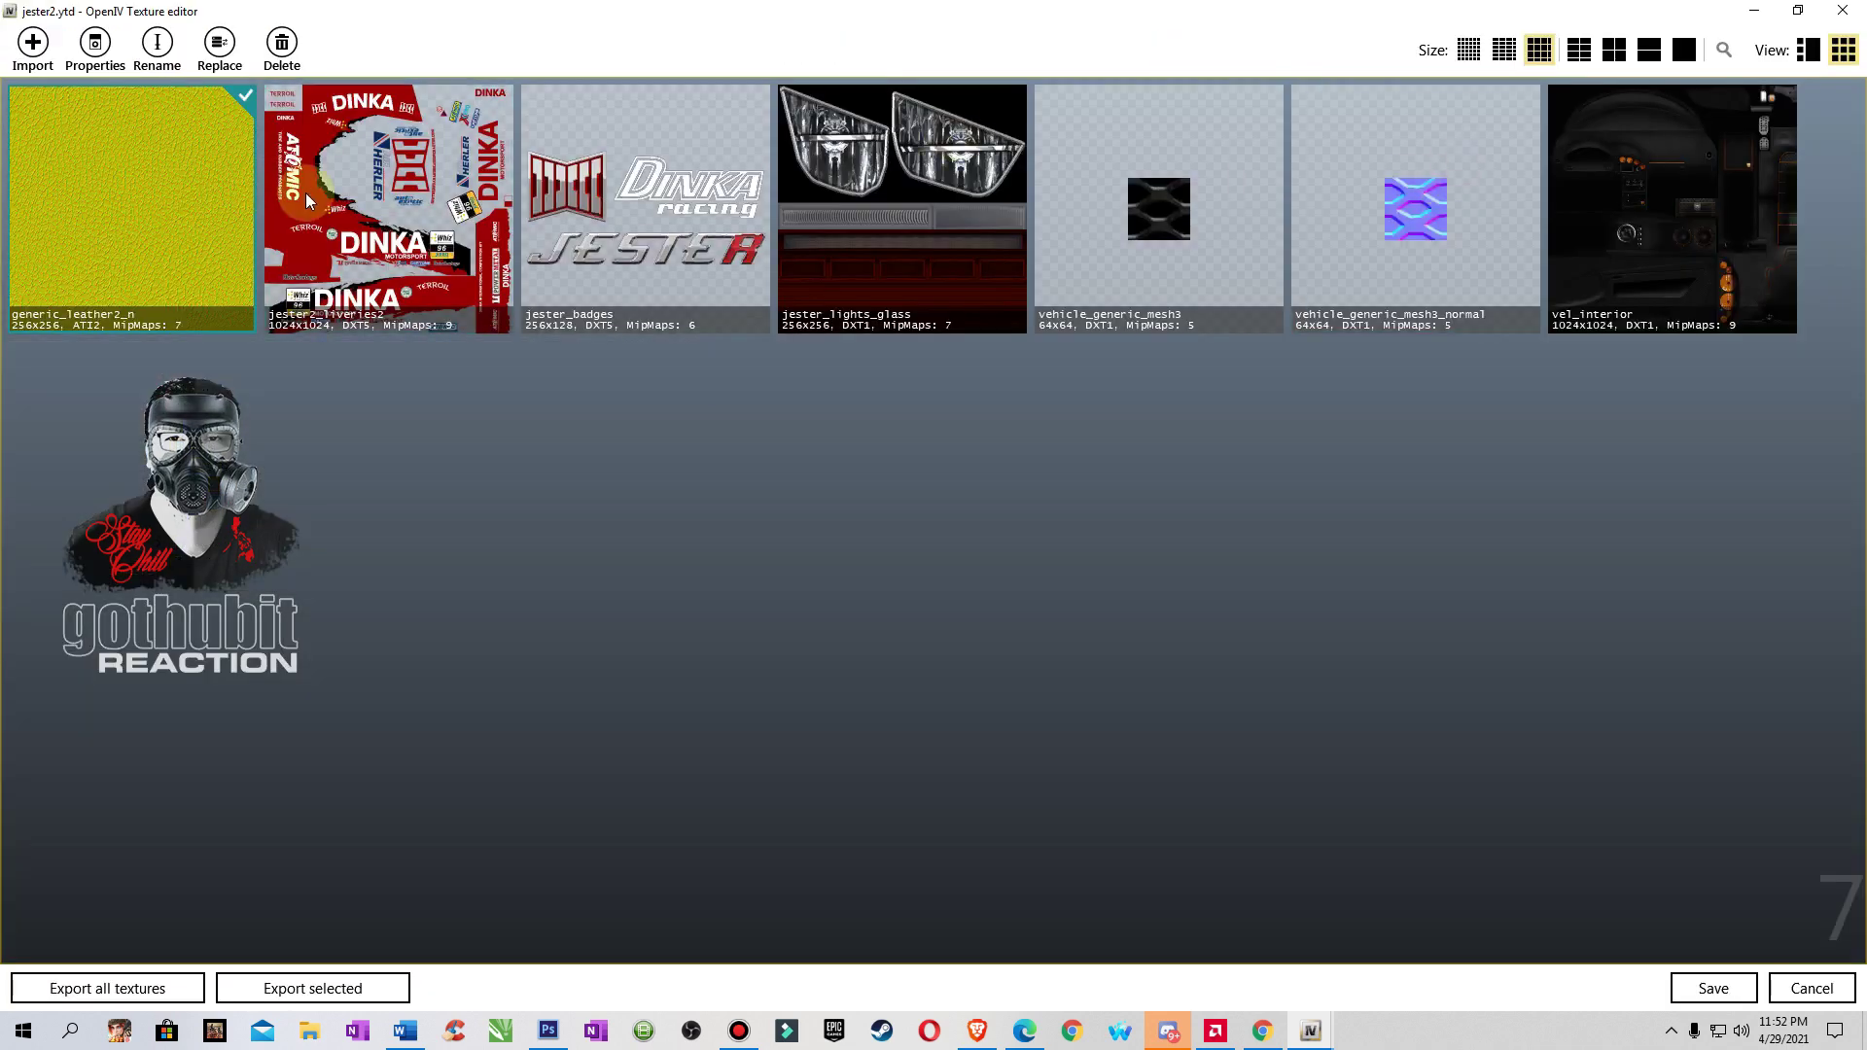
{"action": "right_click", "coordinate": [431, 207]}
{"action": "left_click", "coordinate": [464, 269]}
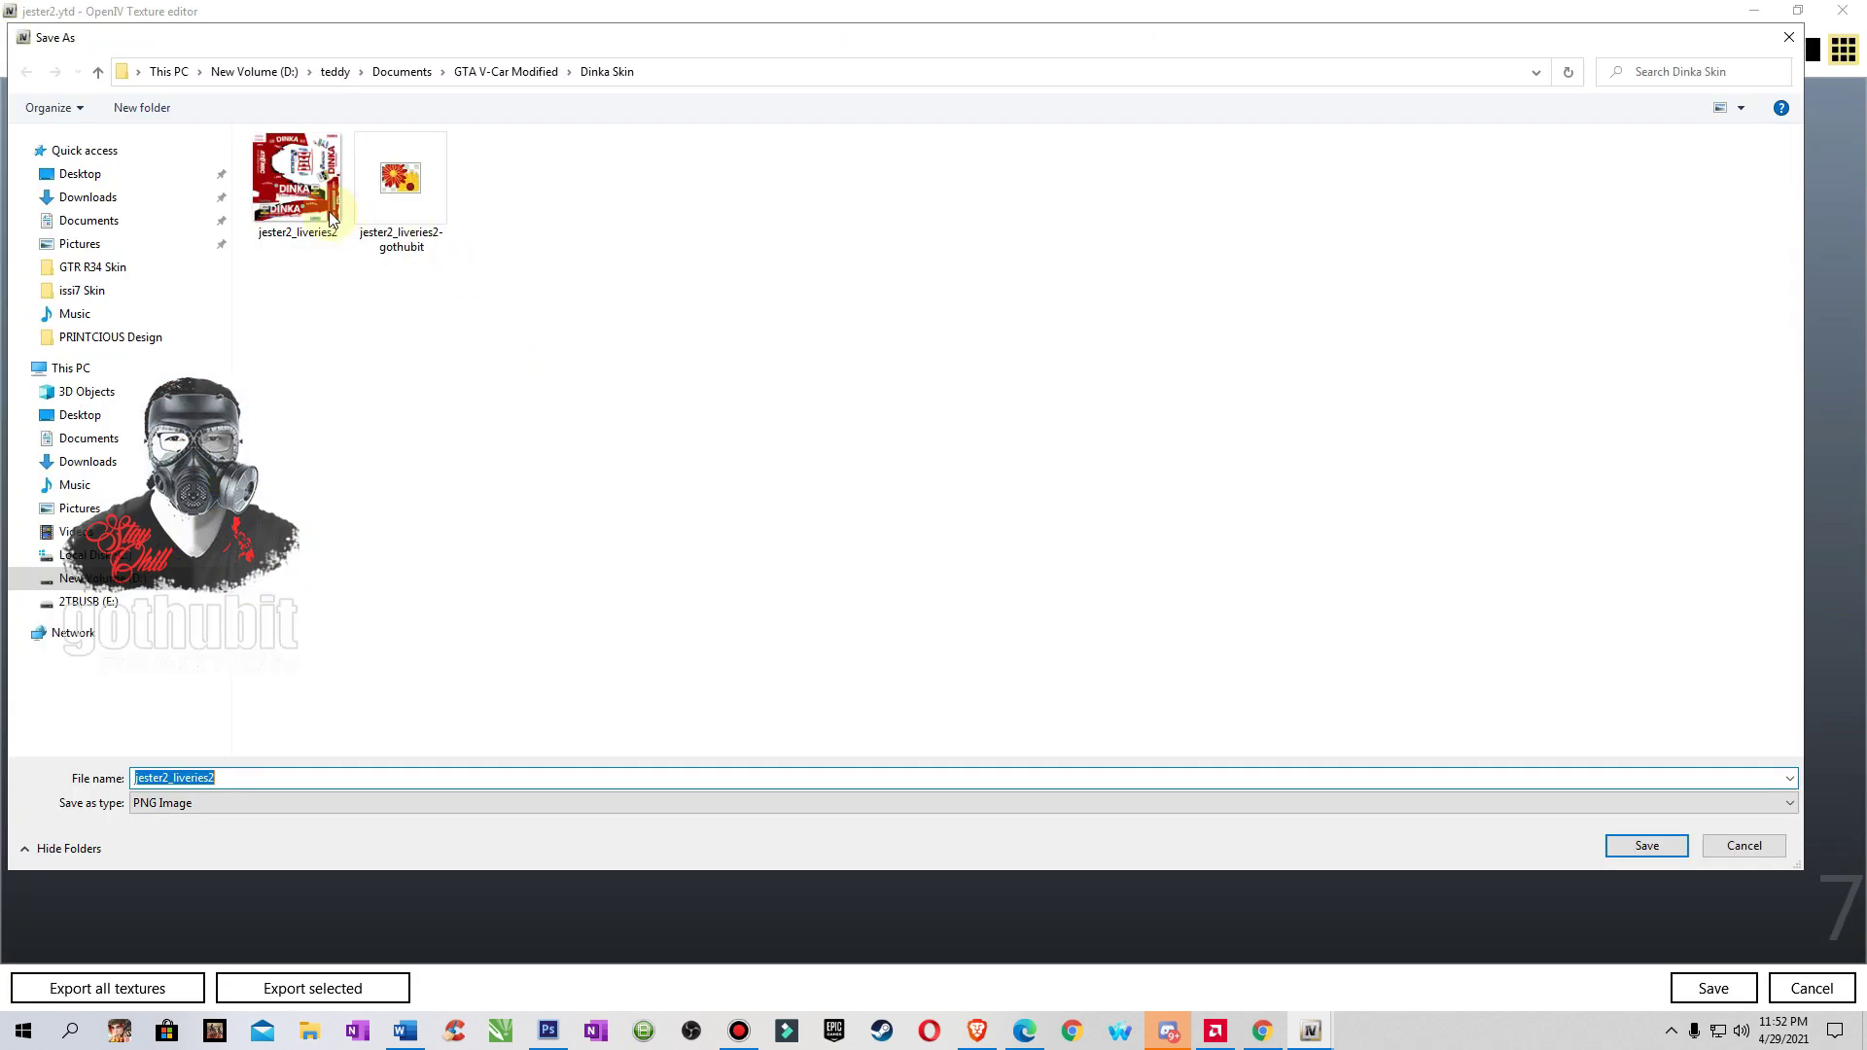
{"action": "left_click", "coordinate": [327, 211]}
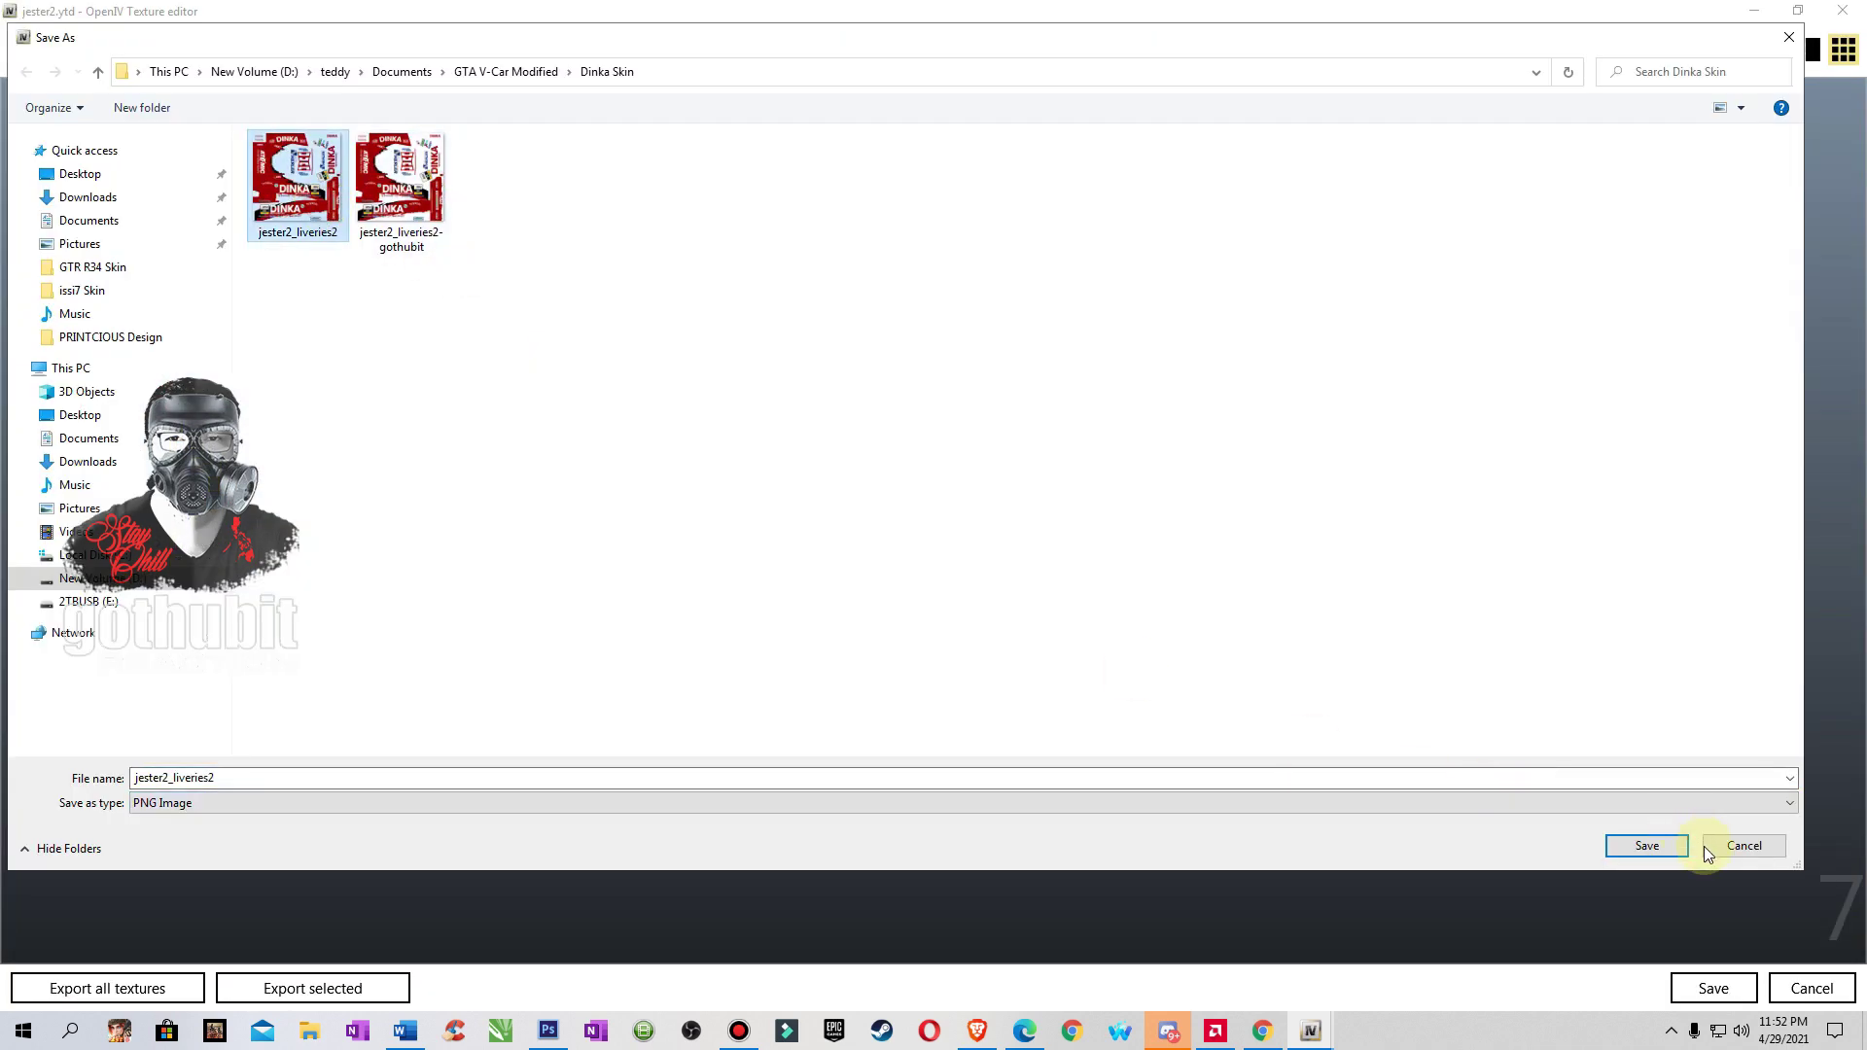
{"action": "left_click", "coordinate": [1648, 846]}
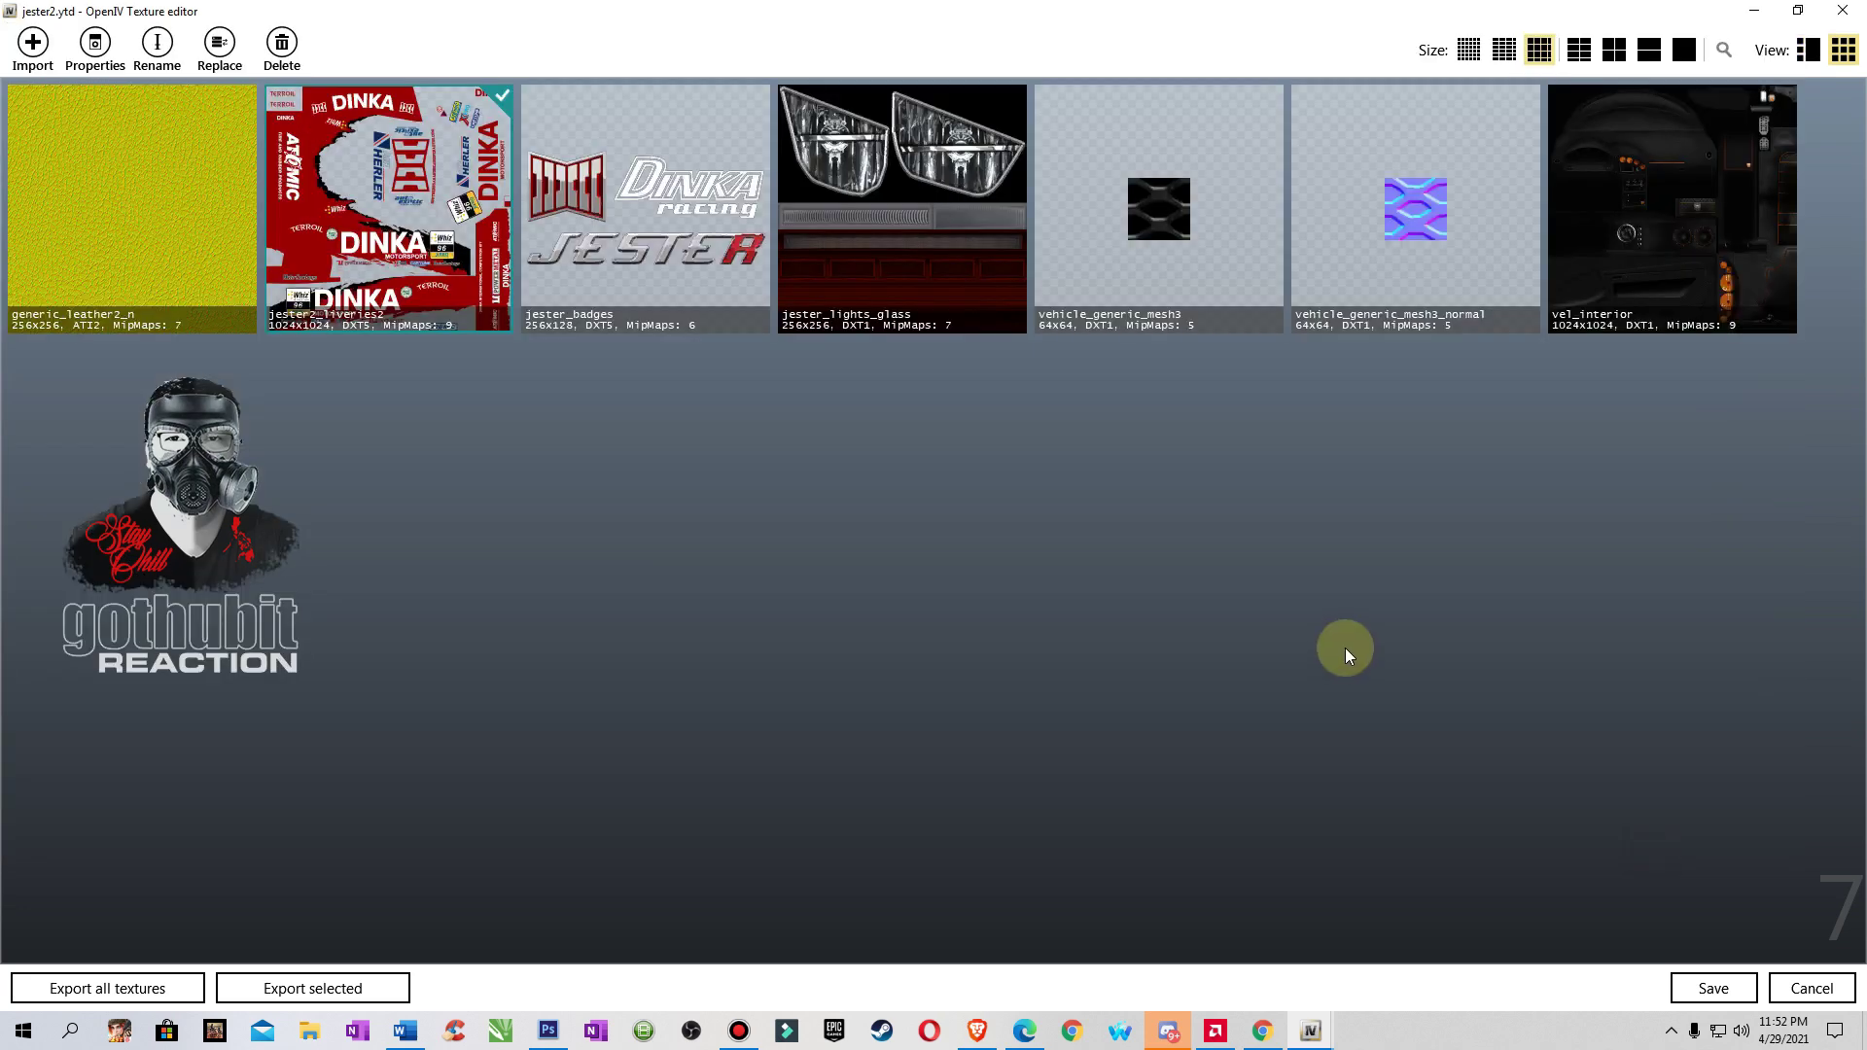
{"action": "left_click", "coordinate": [547, 1032]}
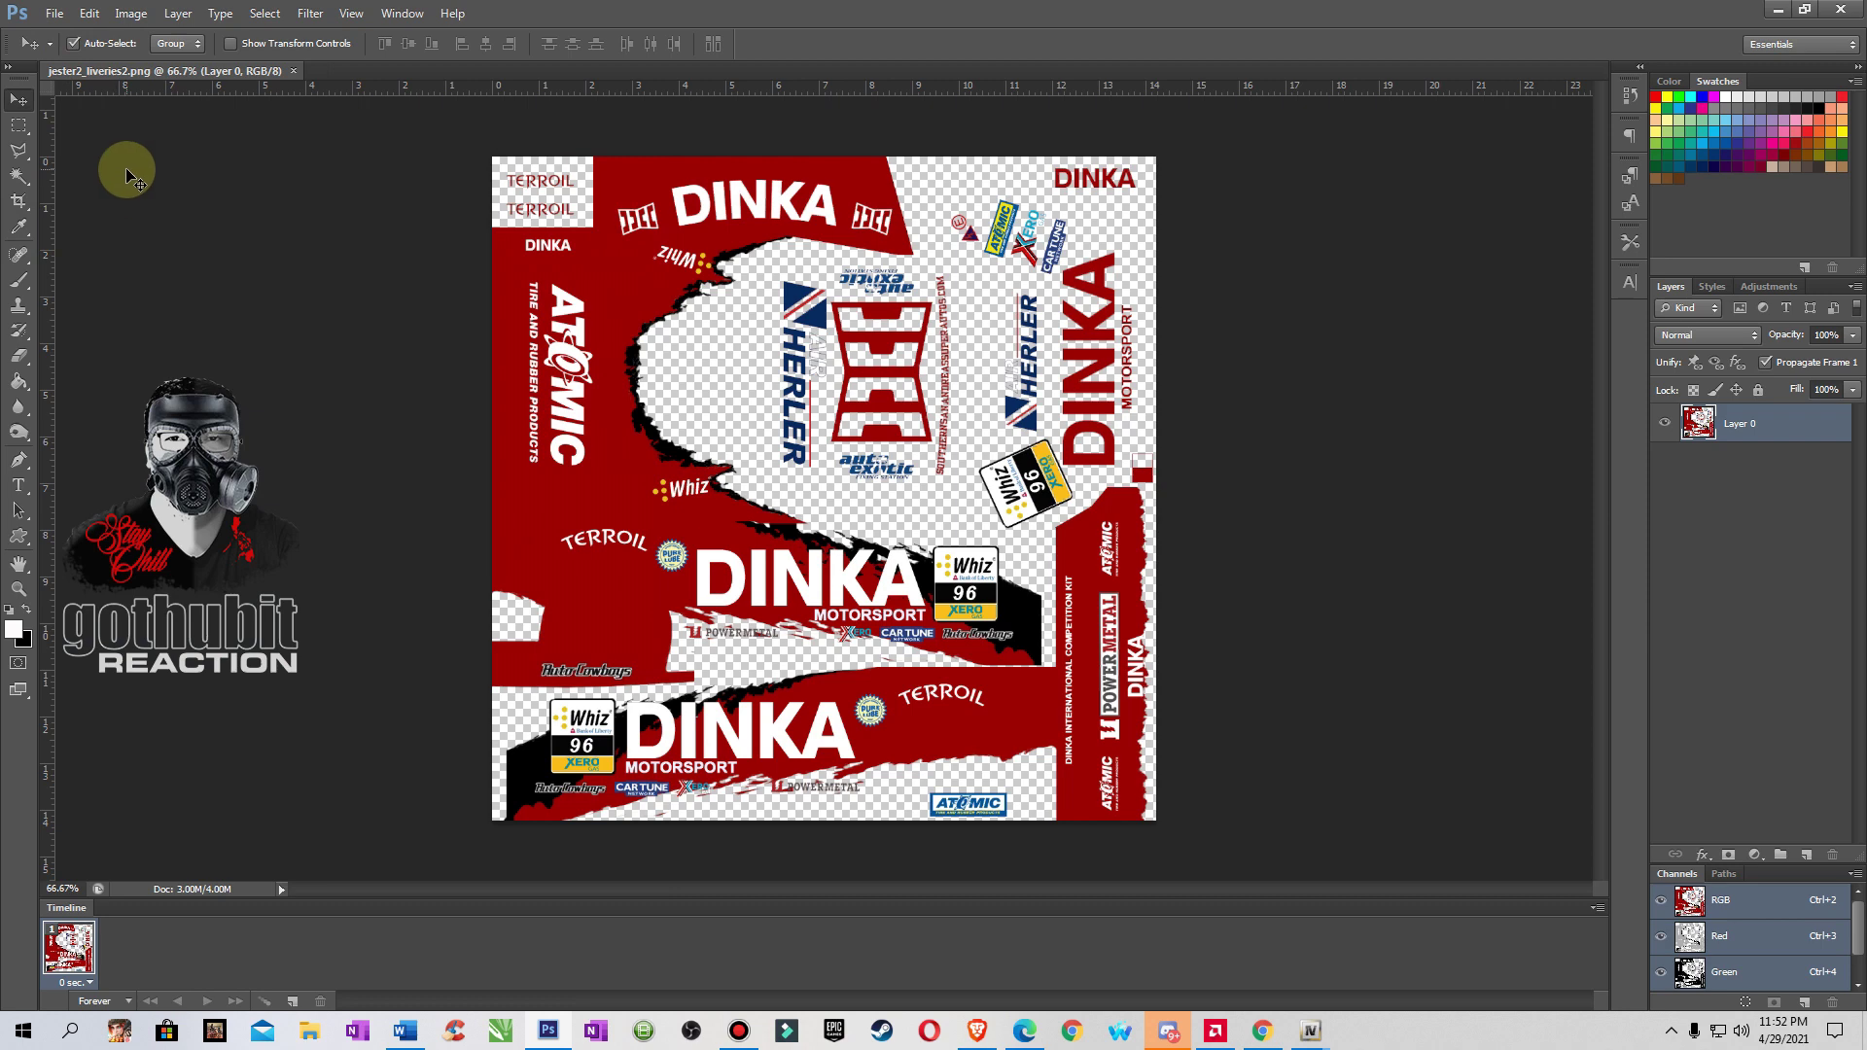
{"action": "left_click", "coordinate": [54, 14]}
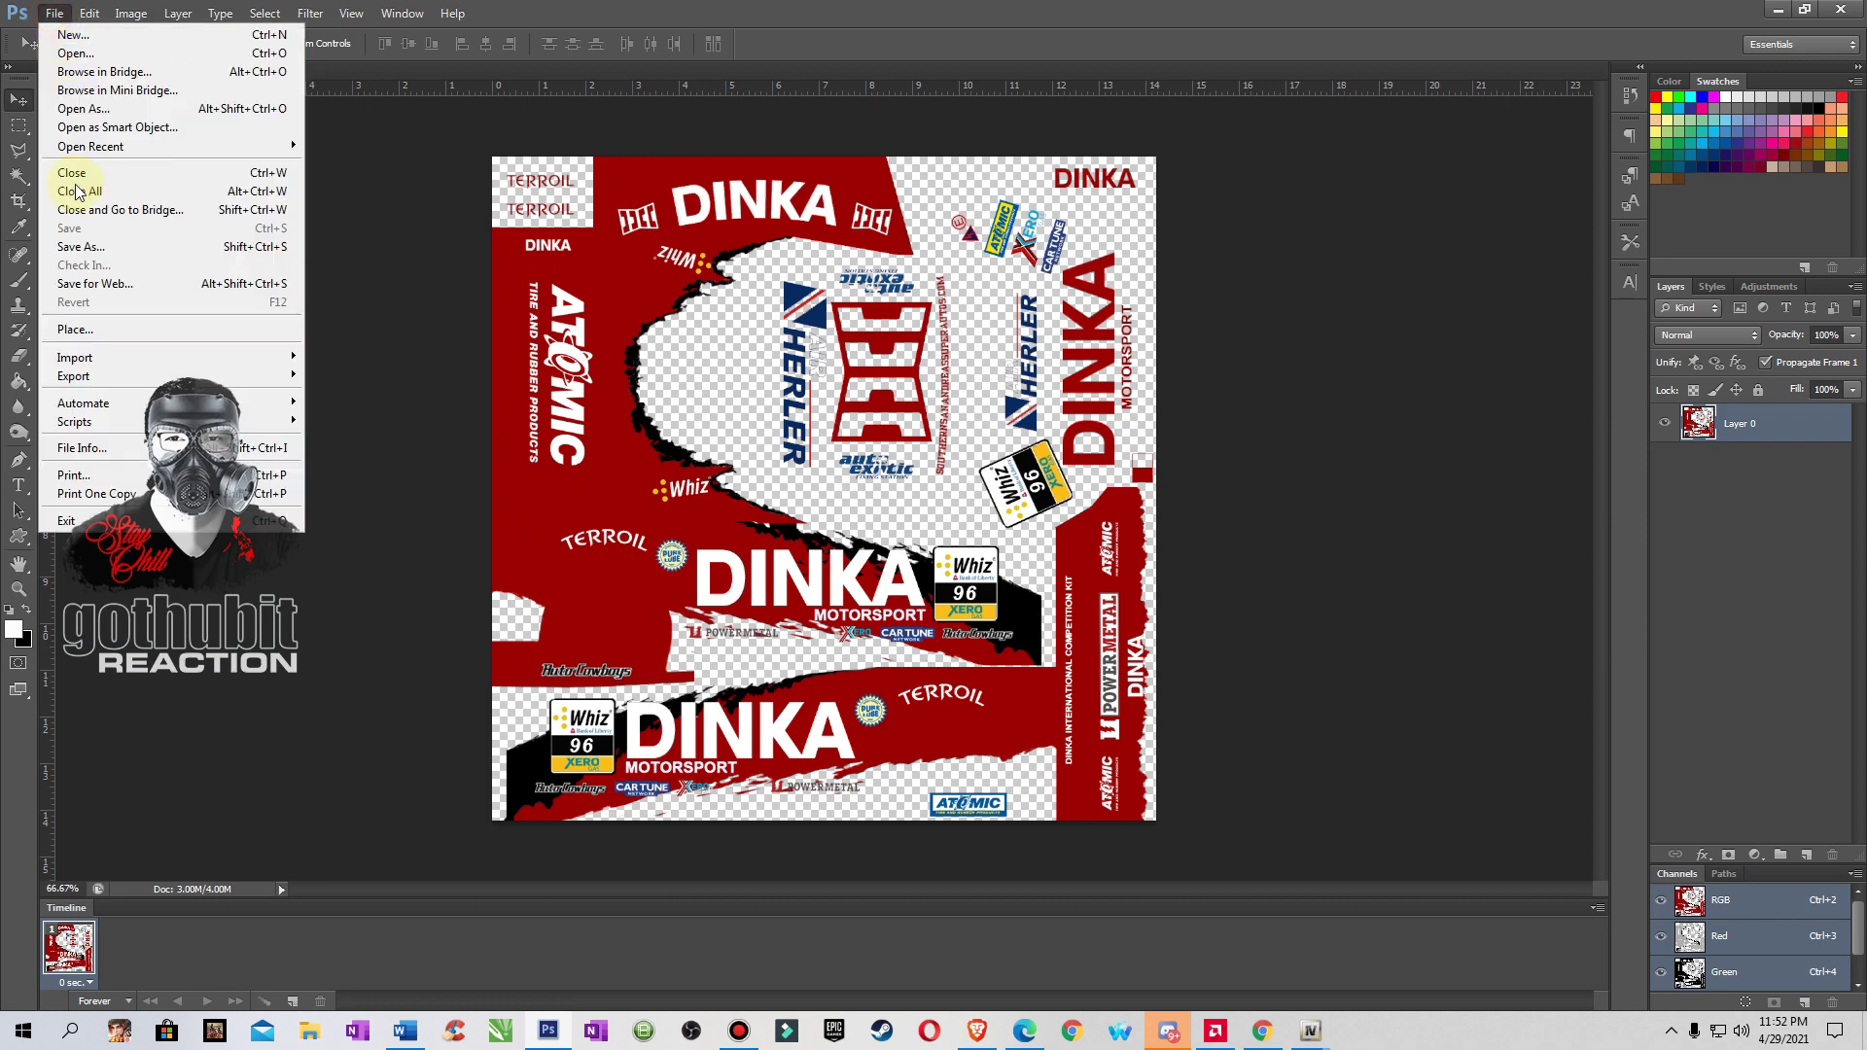
{"action": "left_click", "coordinate": [74, 248]}
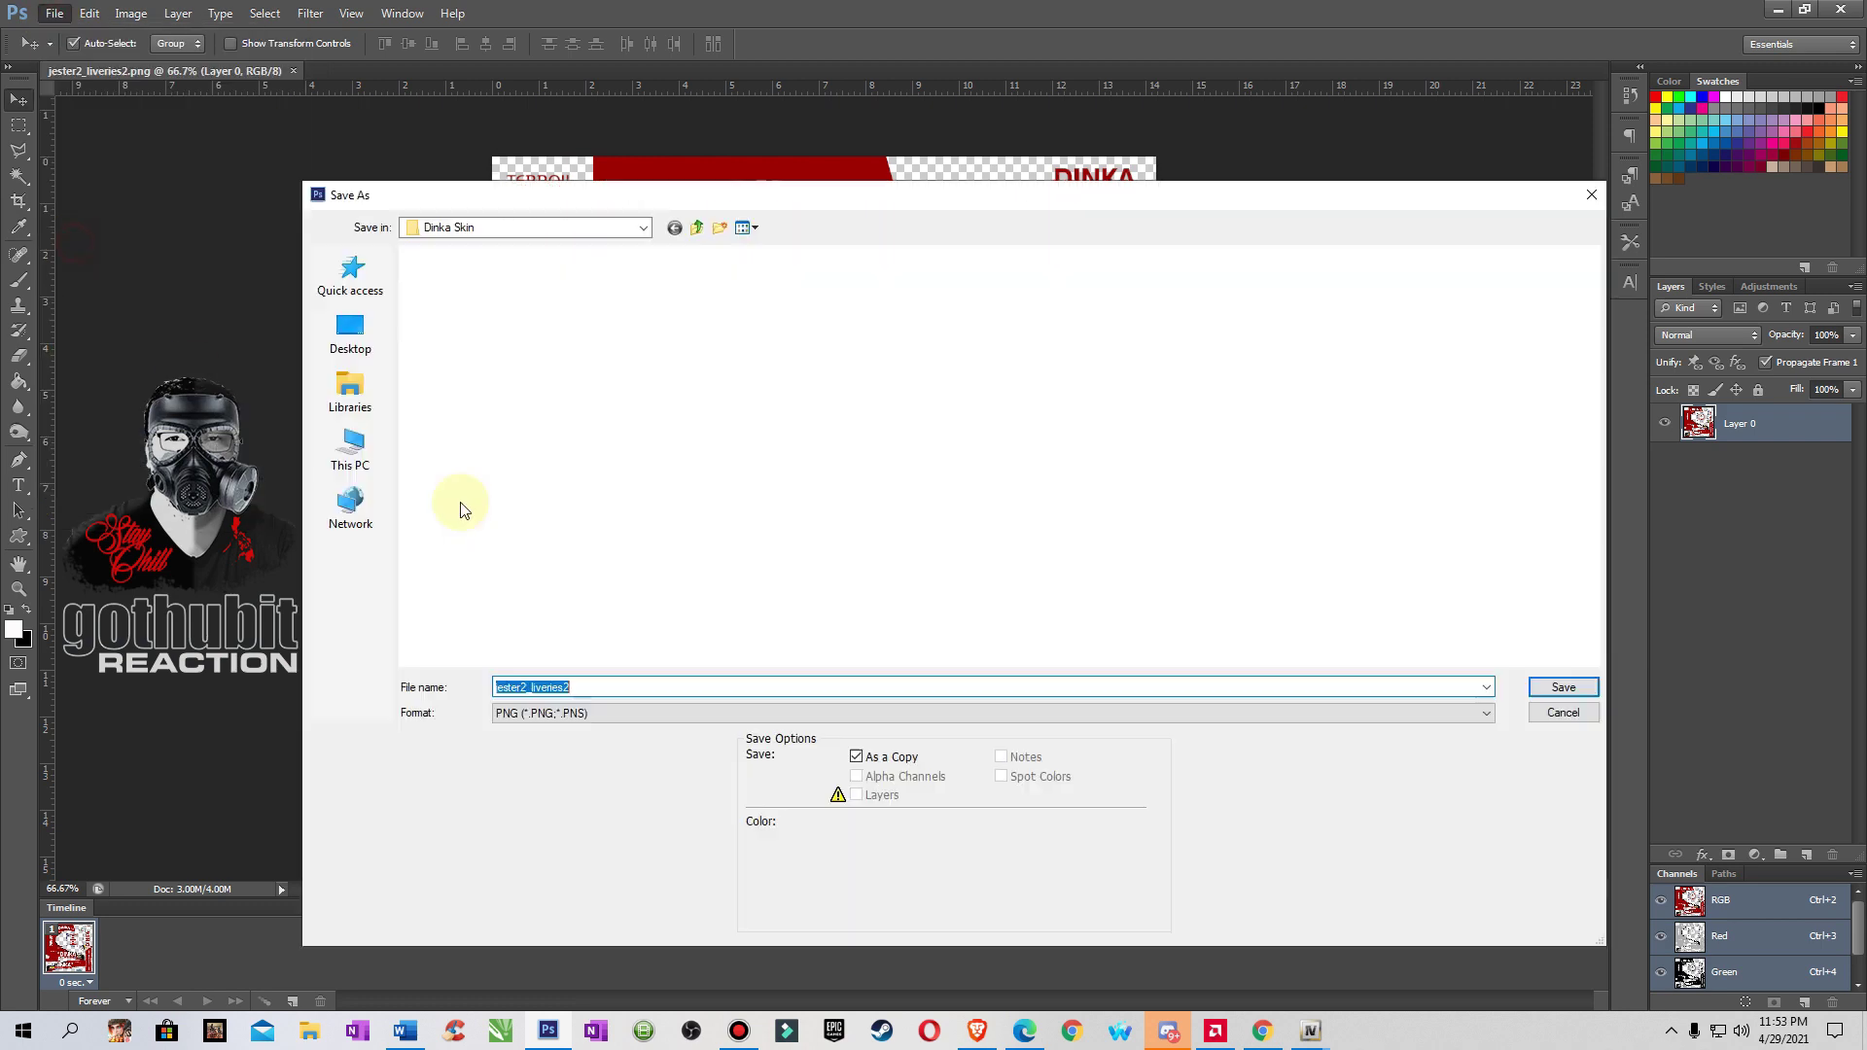
{"action": "left_click", "coordinate": [603, 712]}
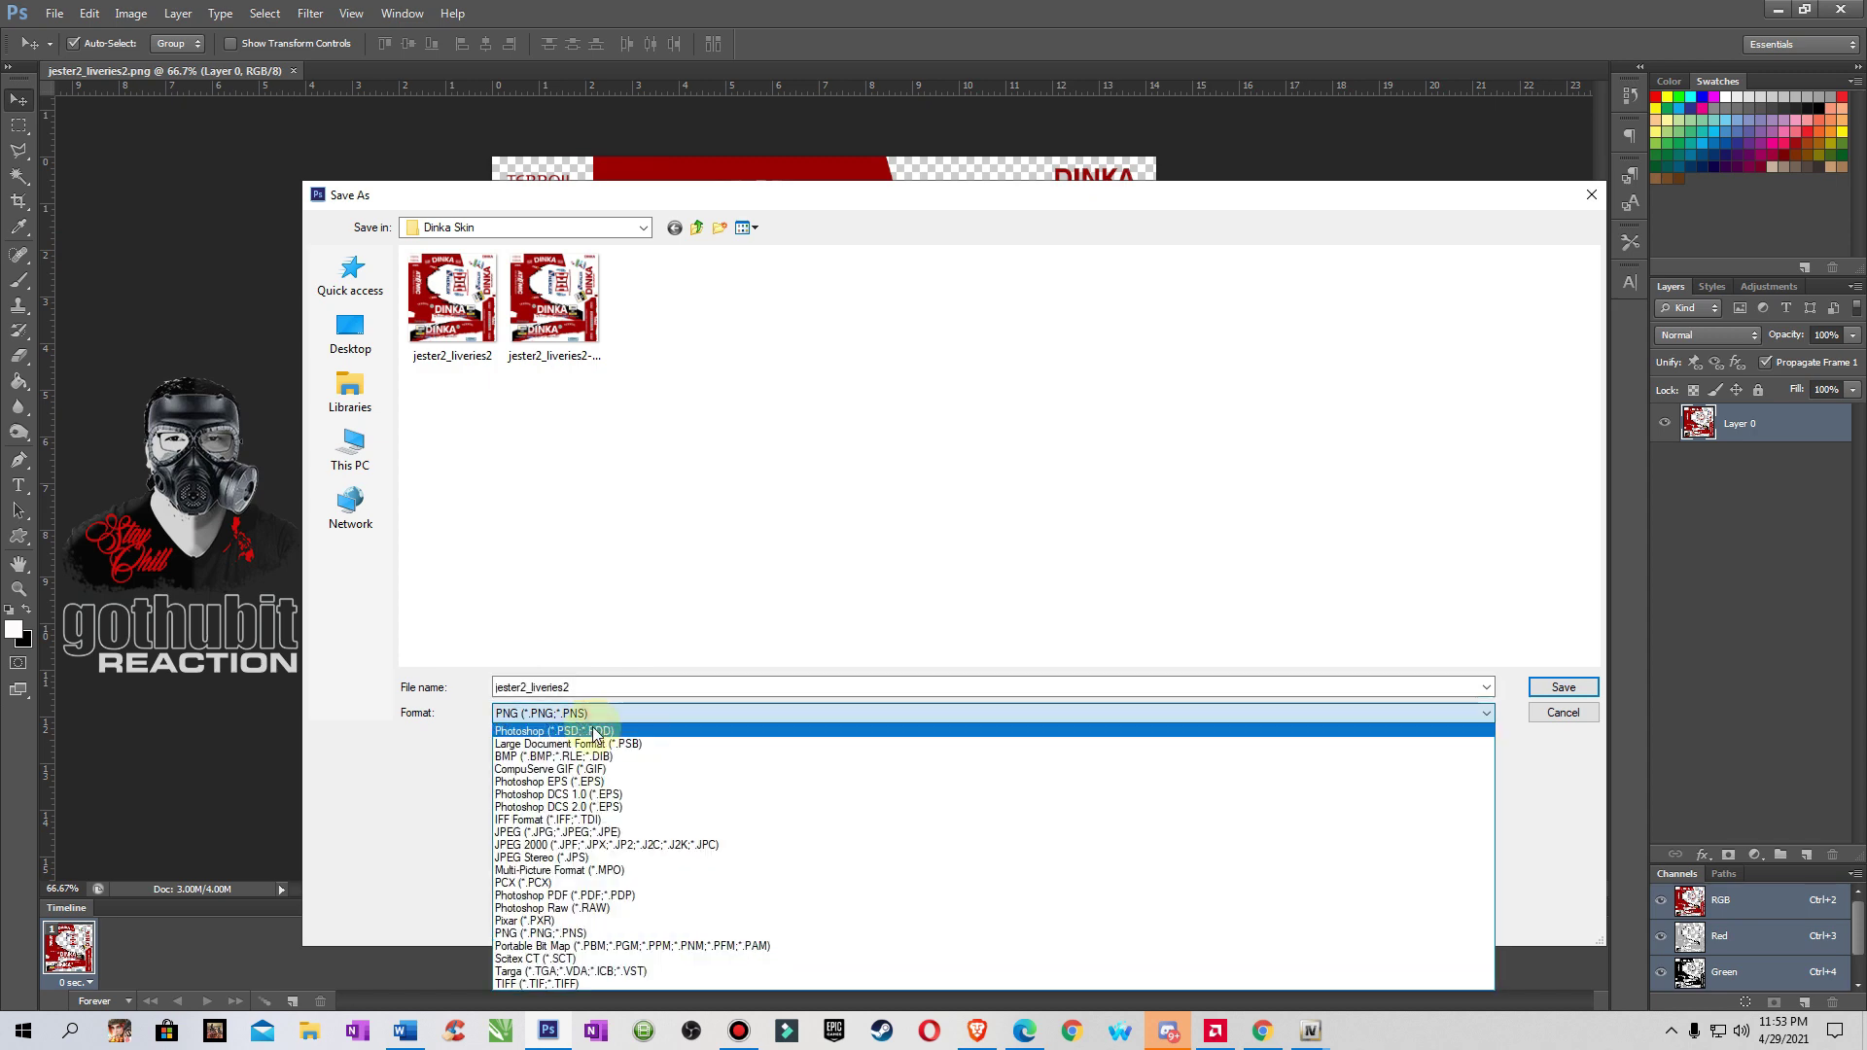
{"action": "left_click", "coordinate": [604, 731]}
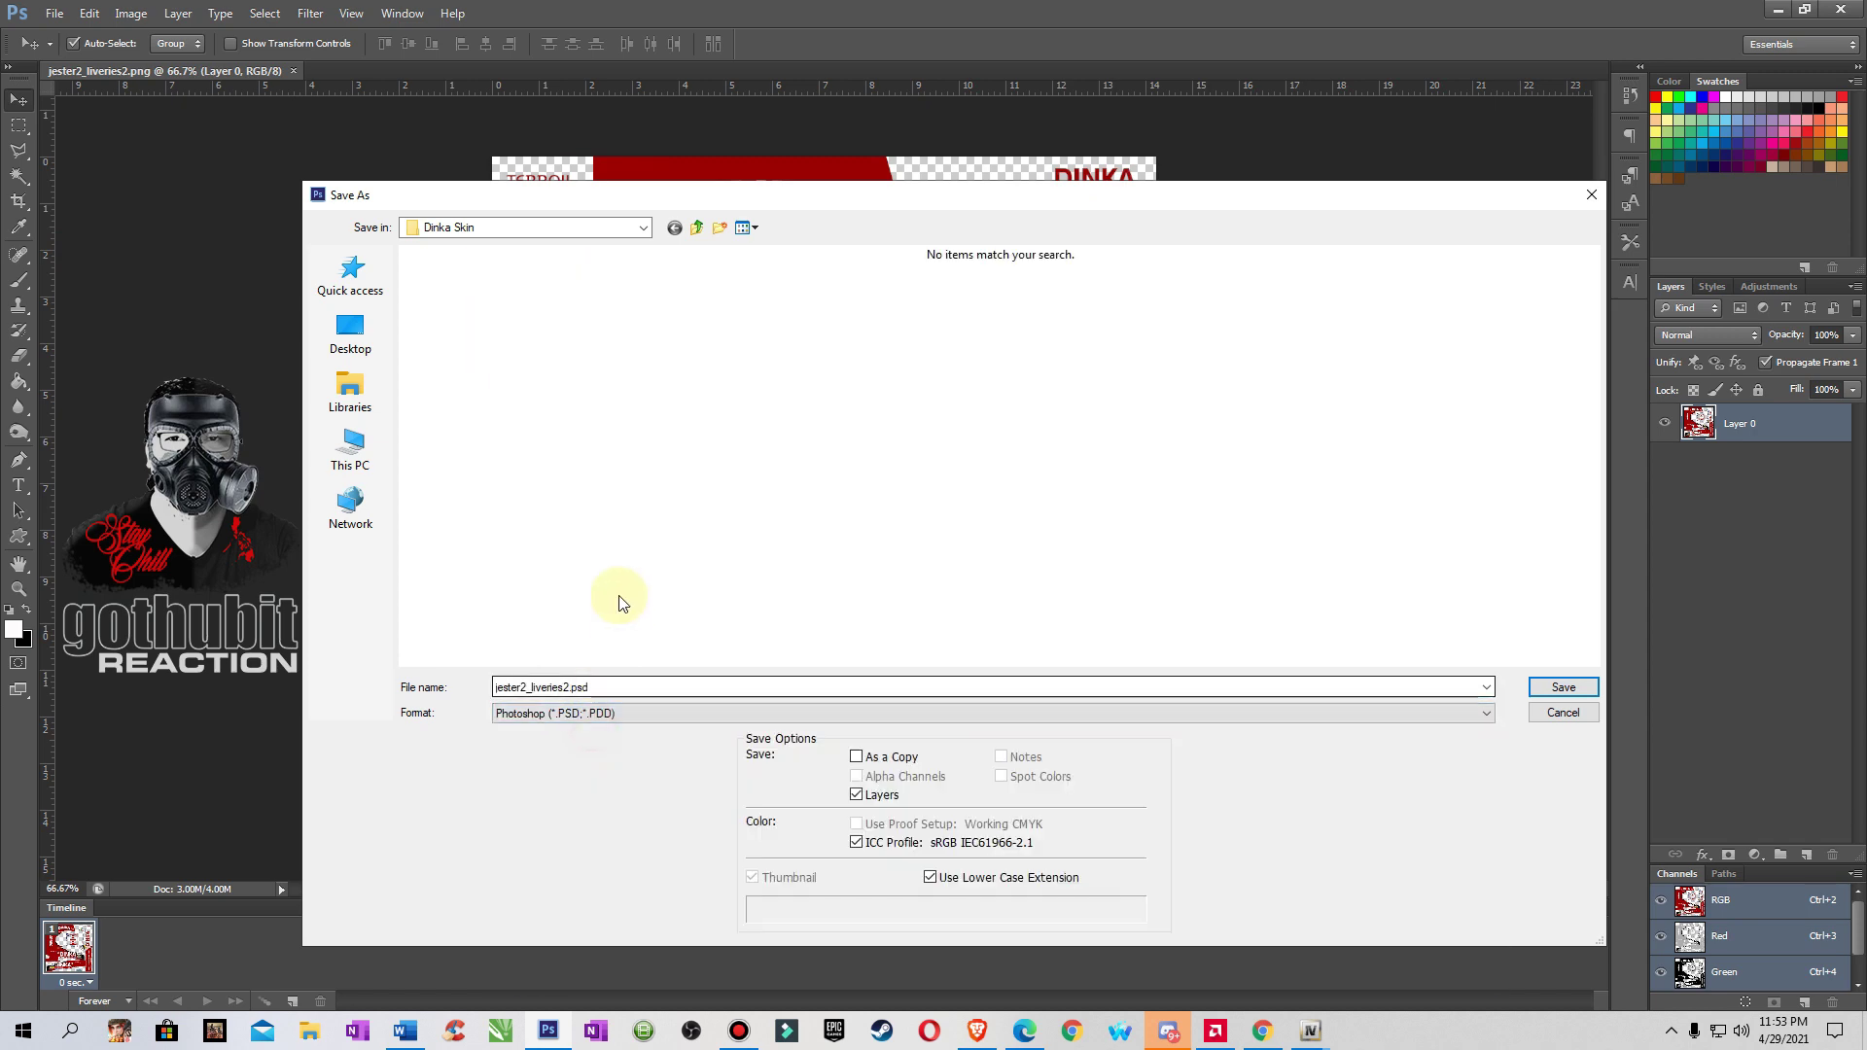
{"action": "left_click", "coordinate": [1573, 720]}
- Save the livery image as jester2_liveries2-gothubit in Photoshop PSD format in the Dinka Skin folder
{"action": "left_click", "coordinate": [54, 14]}
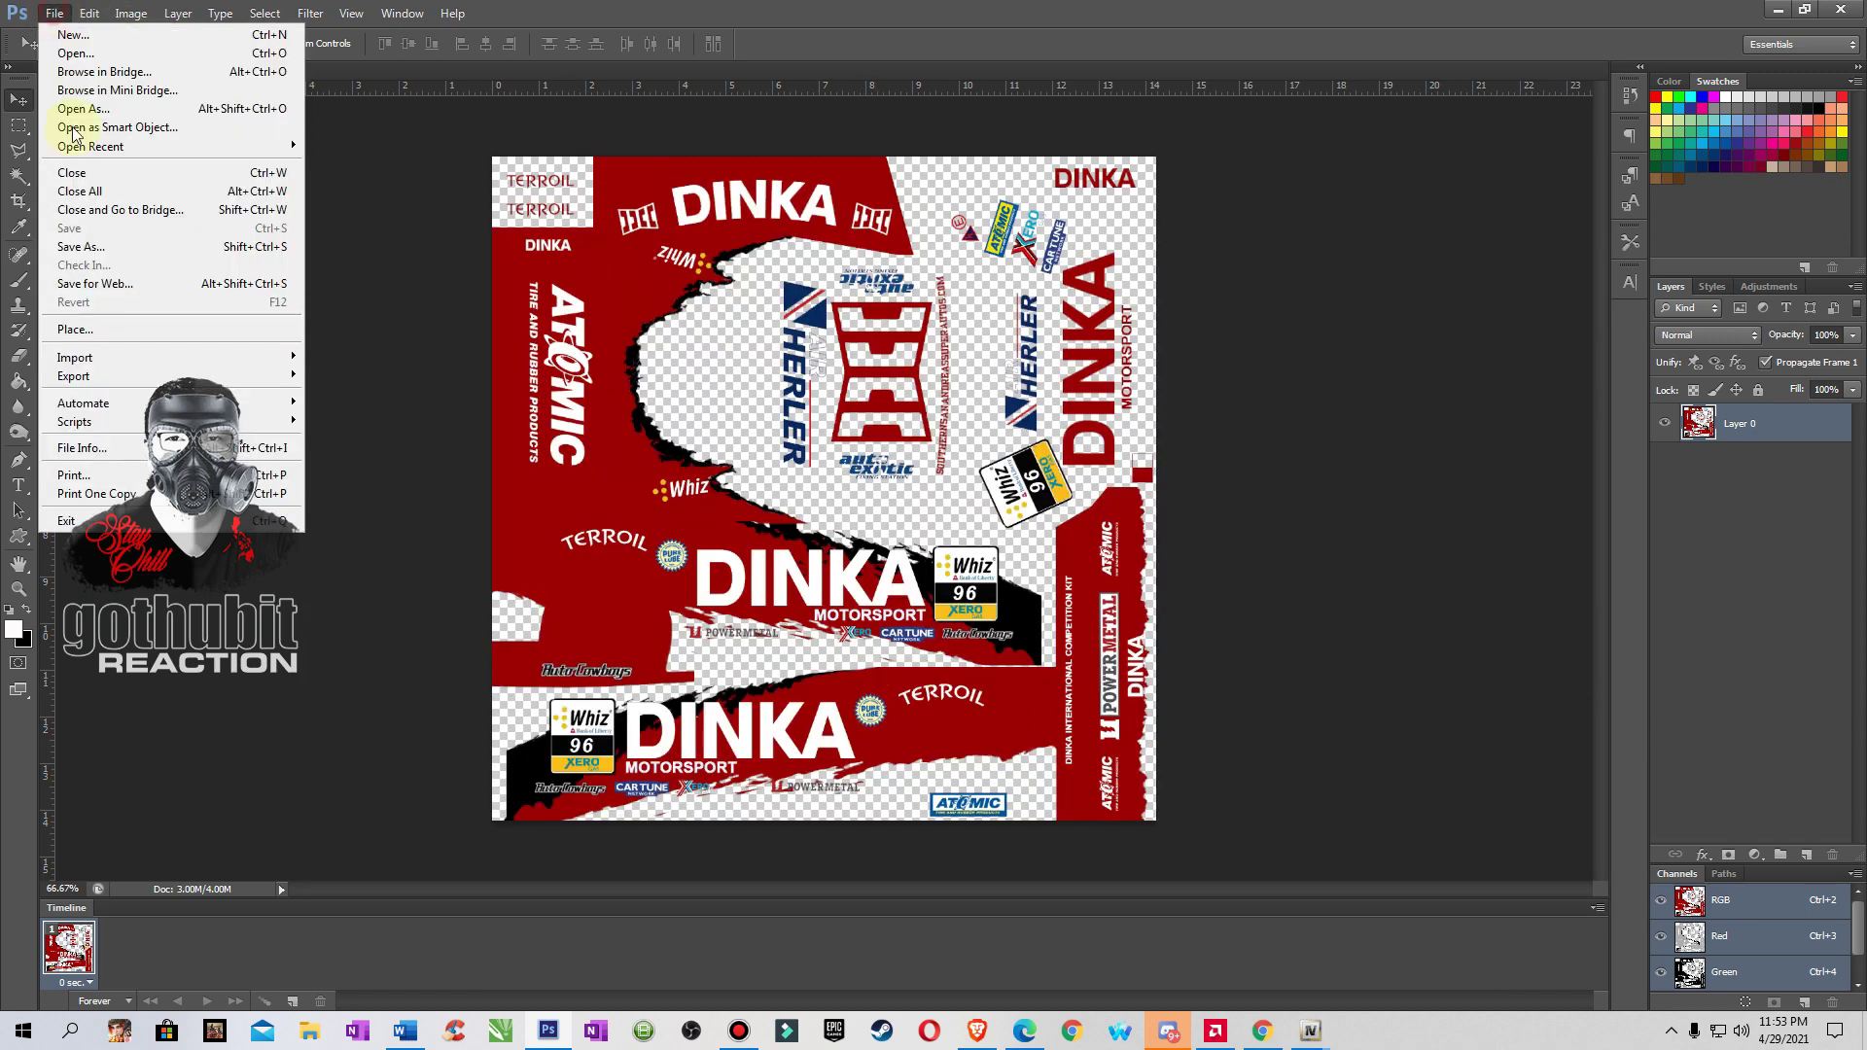
{"action": "left_click", "coordinate": [113, 248]}
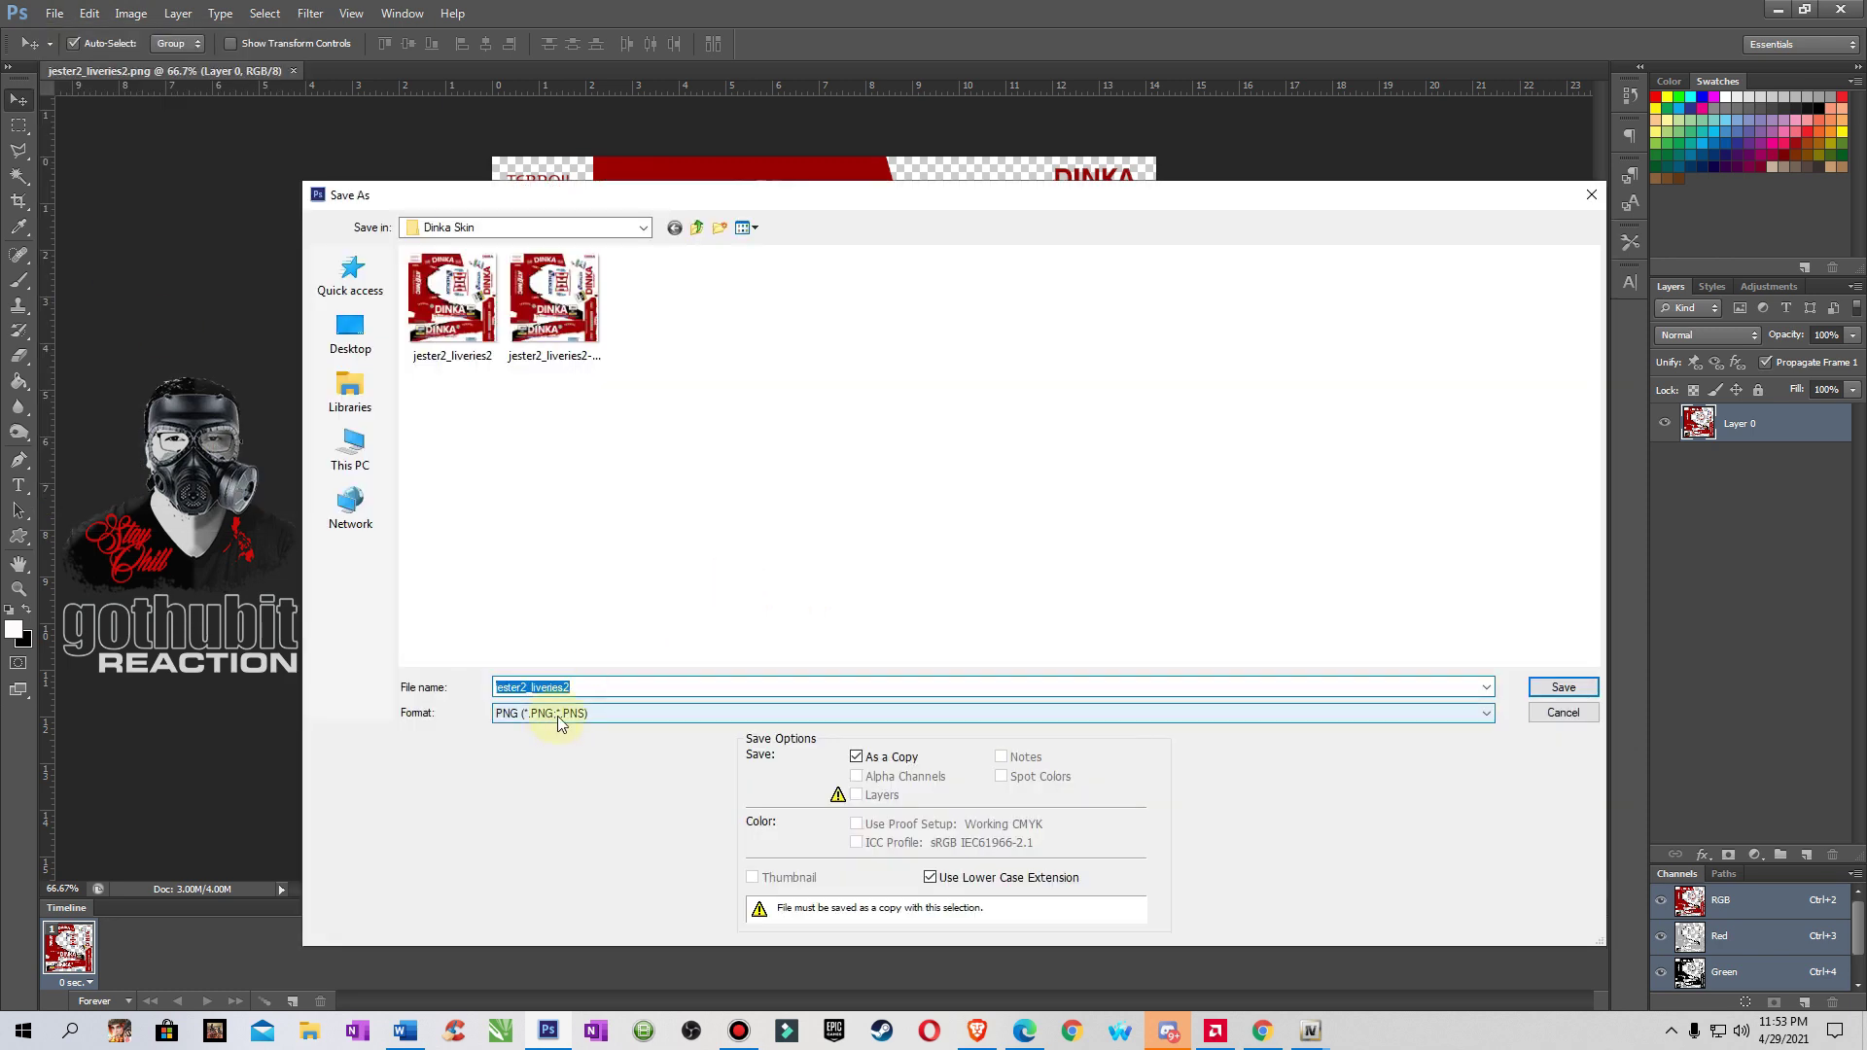
{"action": "left_click", "coordinate": [747, 229]}
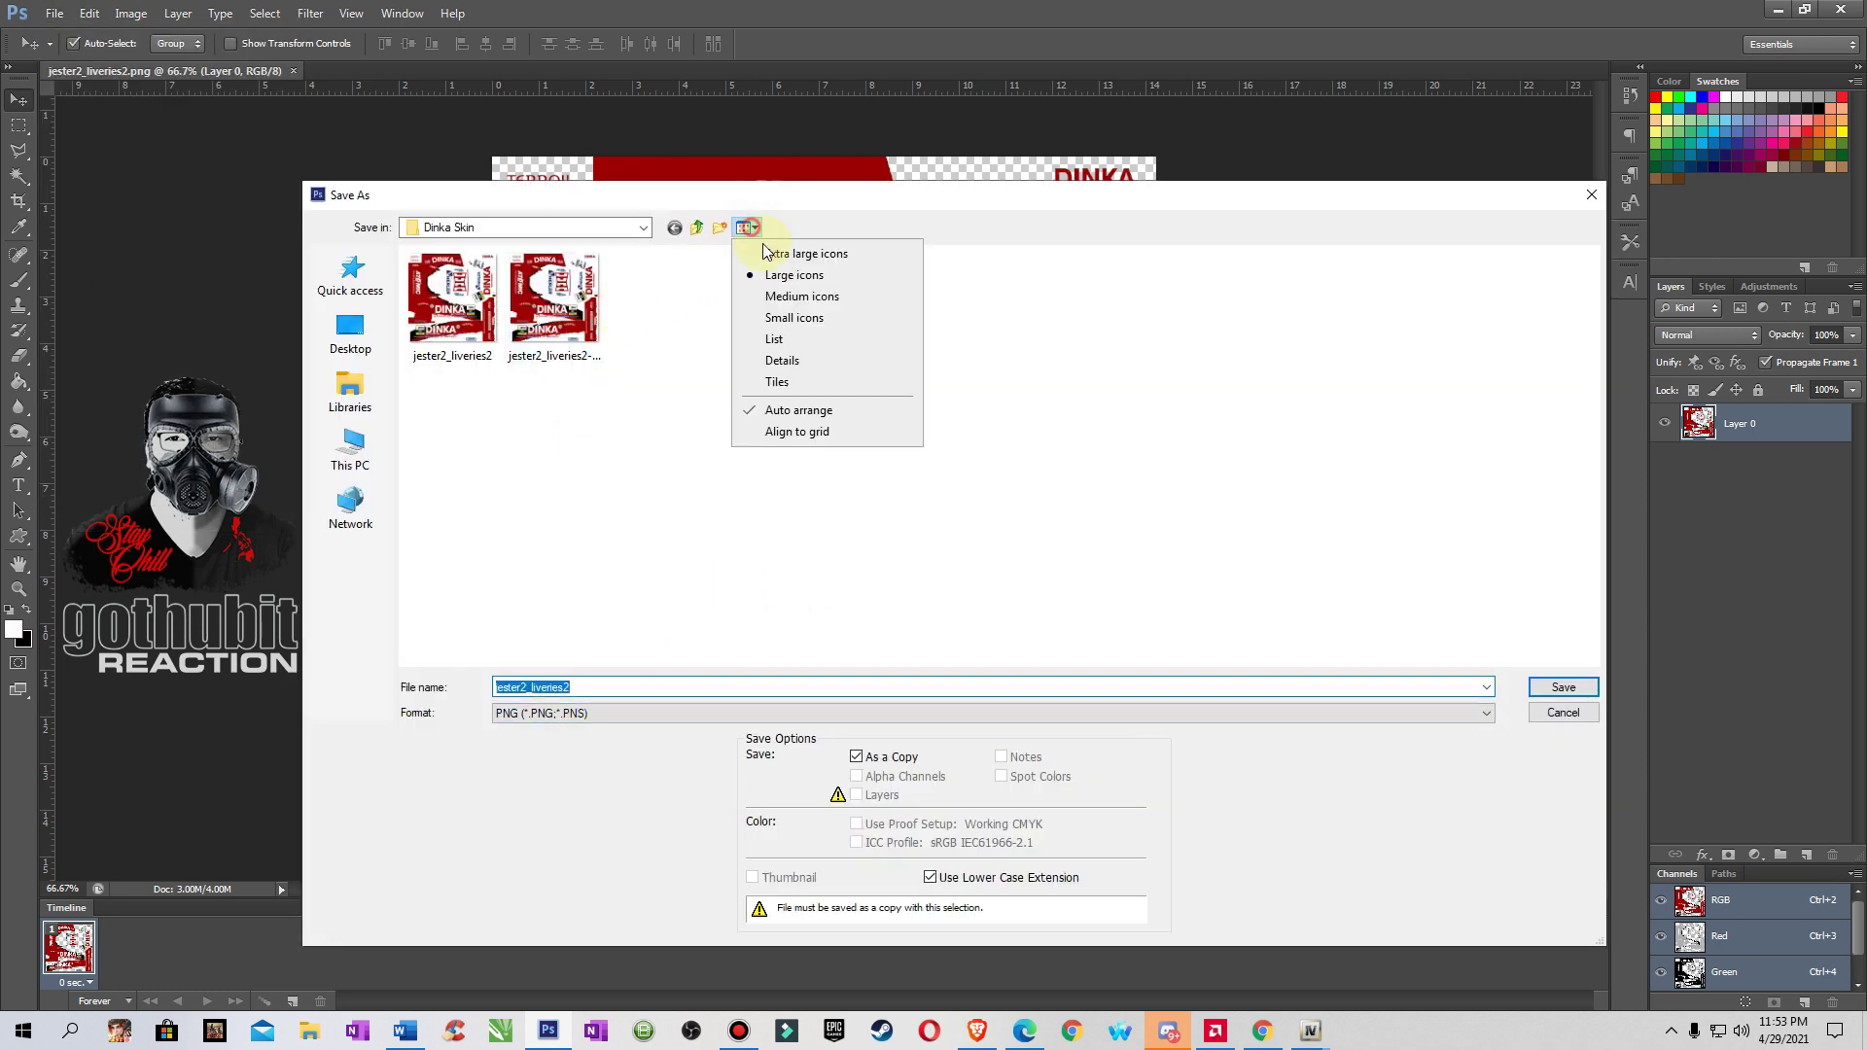
{"action": "left_click", "coordinate": [779, 339]}
{"action": "left_click", "coordinate": [534, 282]}
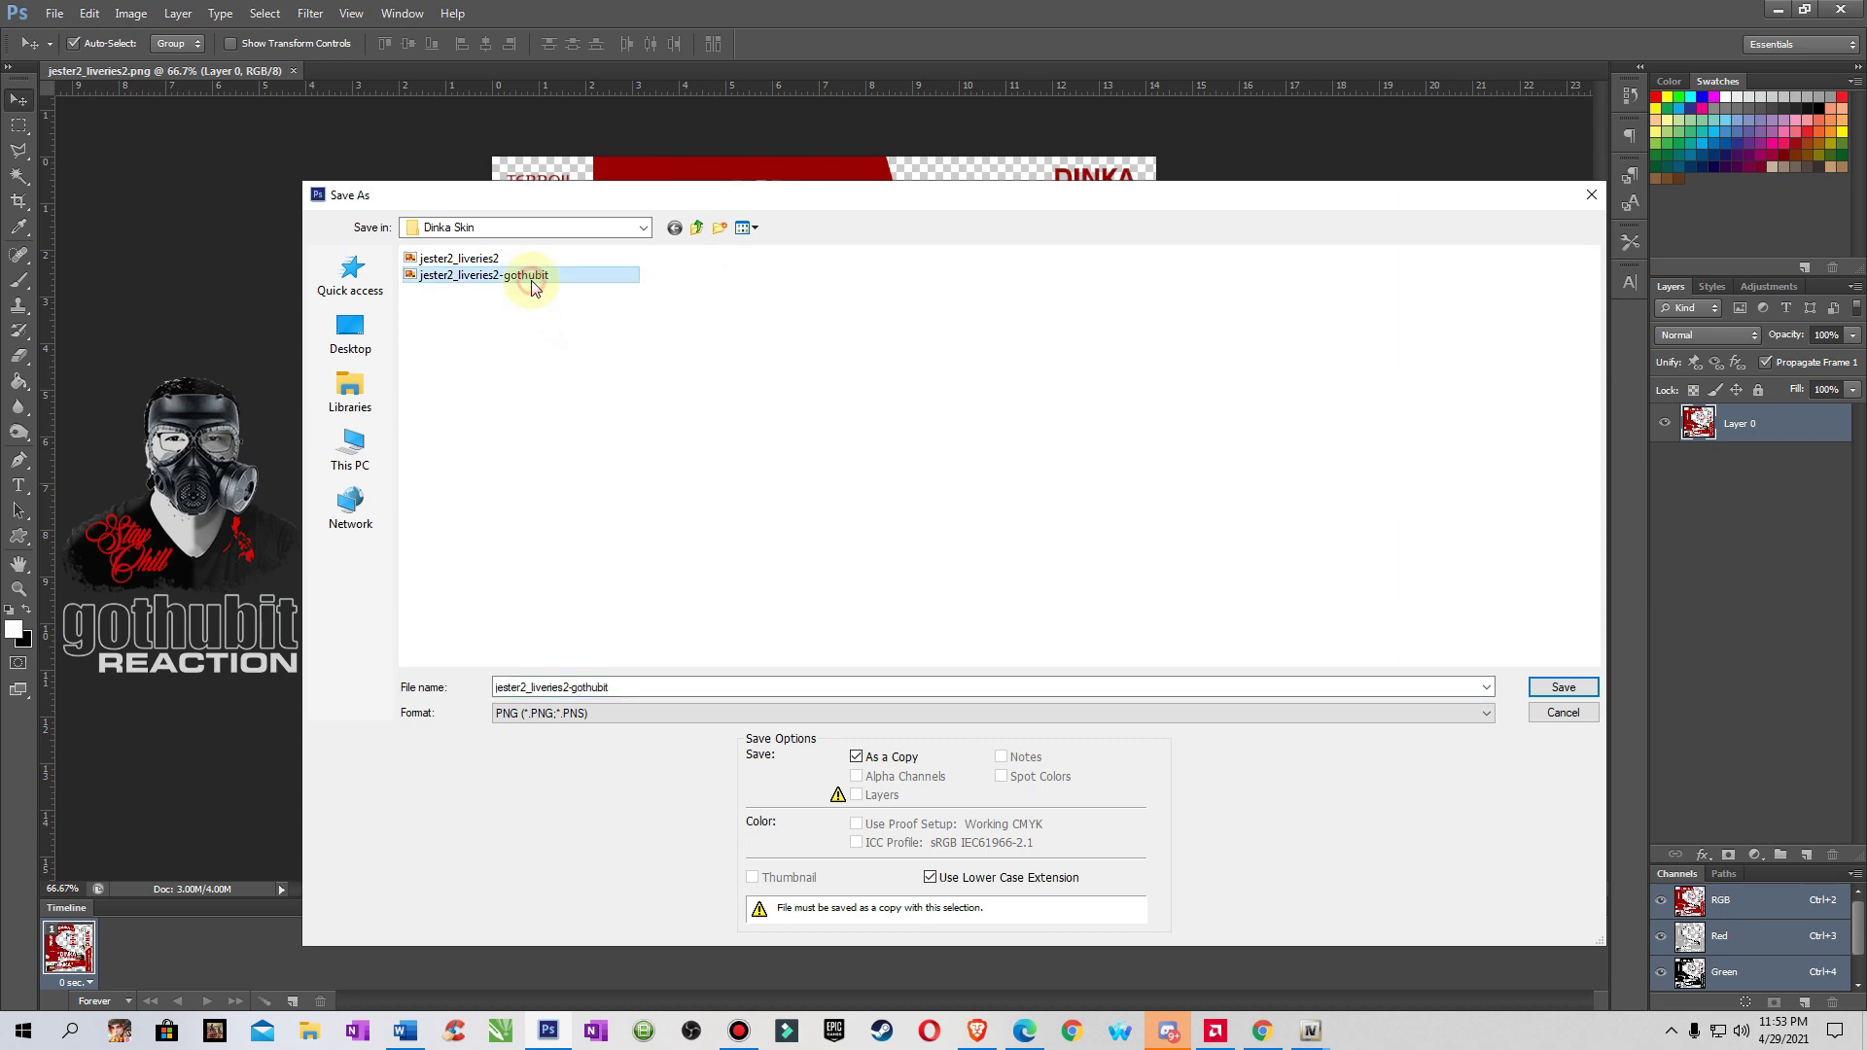
{"action": "left_click", "coordinate": [721, 713]}
{"action": "left_click", "coordinate": [581, 731]}
{"action": "left_click", "coordinate": [1562, 686]}
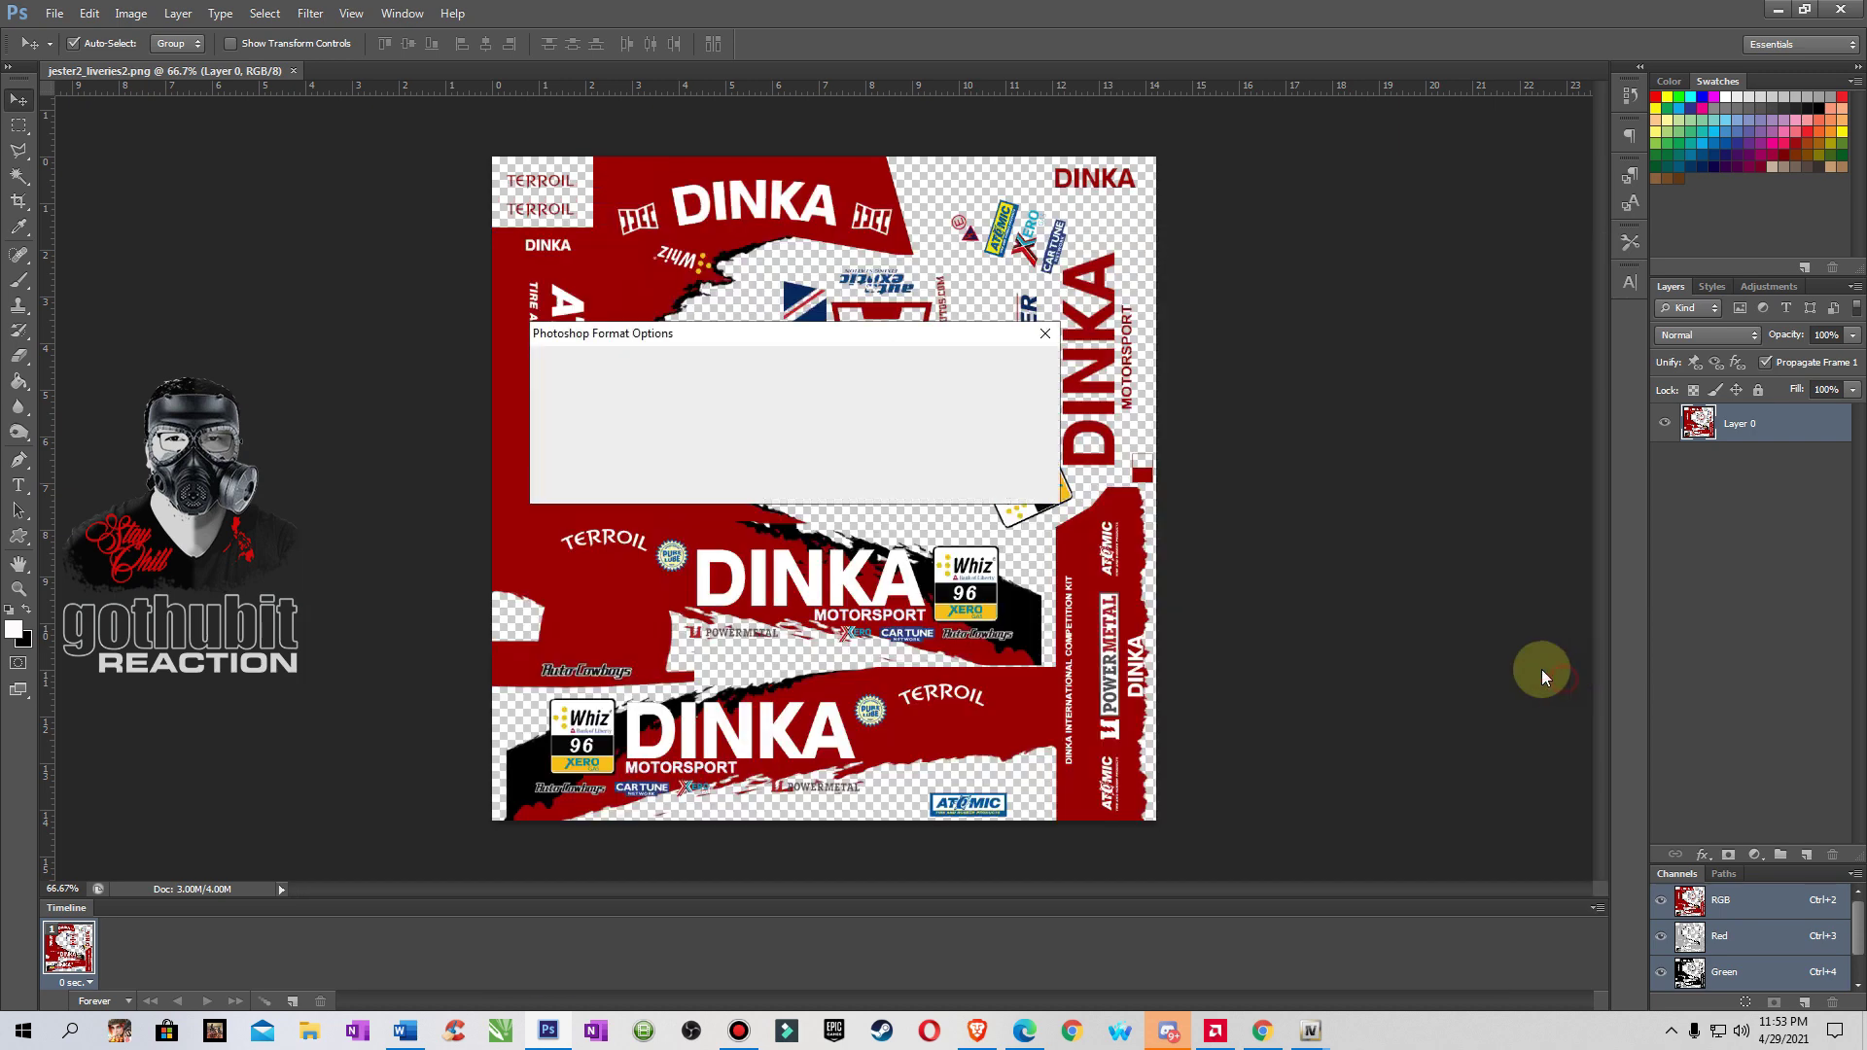
{"action": "left_click", "coordinate": [1031, 369]}
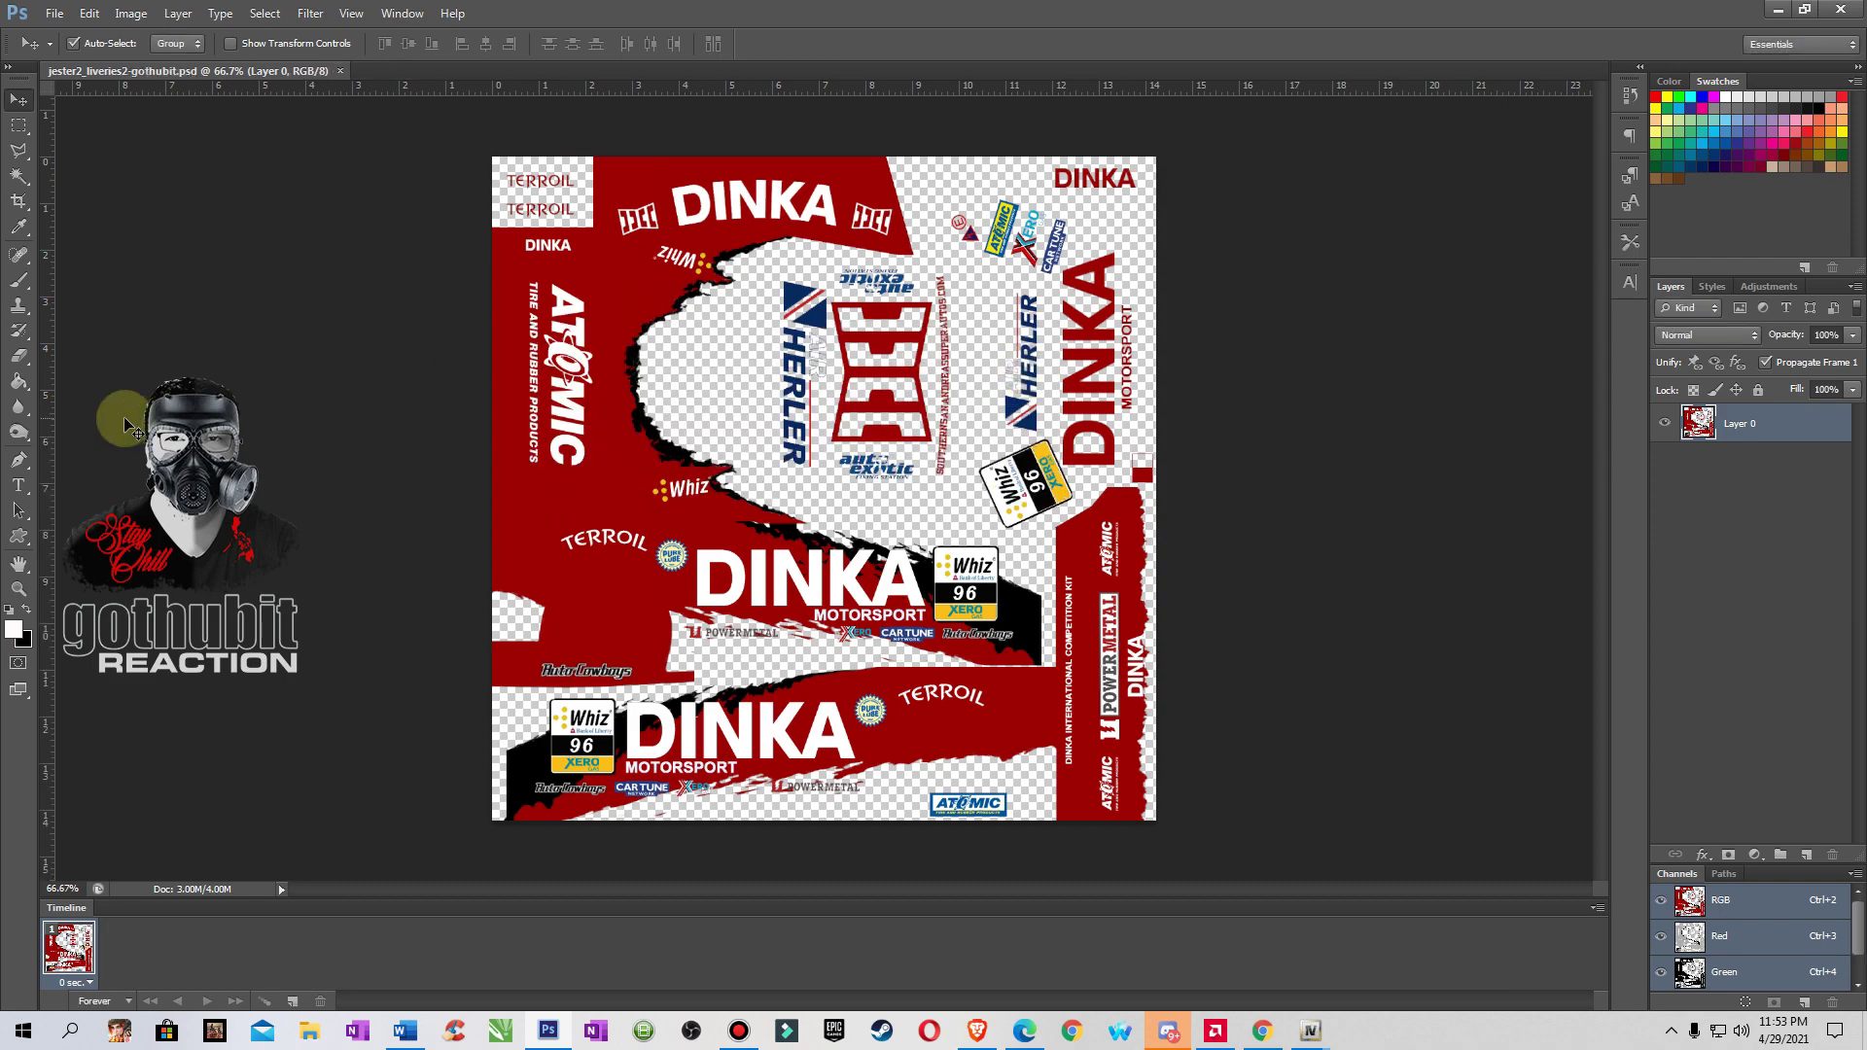
- Paint over the large white DINKA lettering, its two flanking logos and the nearby Whiz logo with the sampled body red and a 35 px brush
{"action": "left_click", "coordinate": [17, 568]}
{"action": "left_click", "coordinate": [18, 588]}
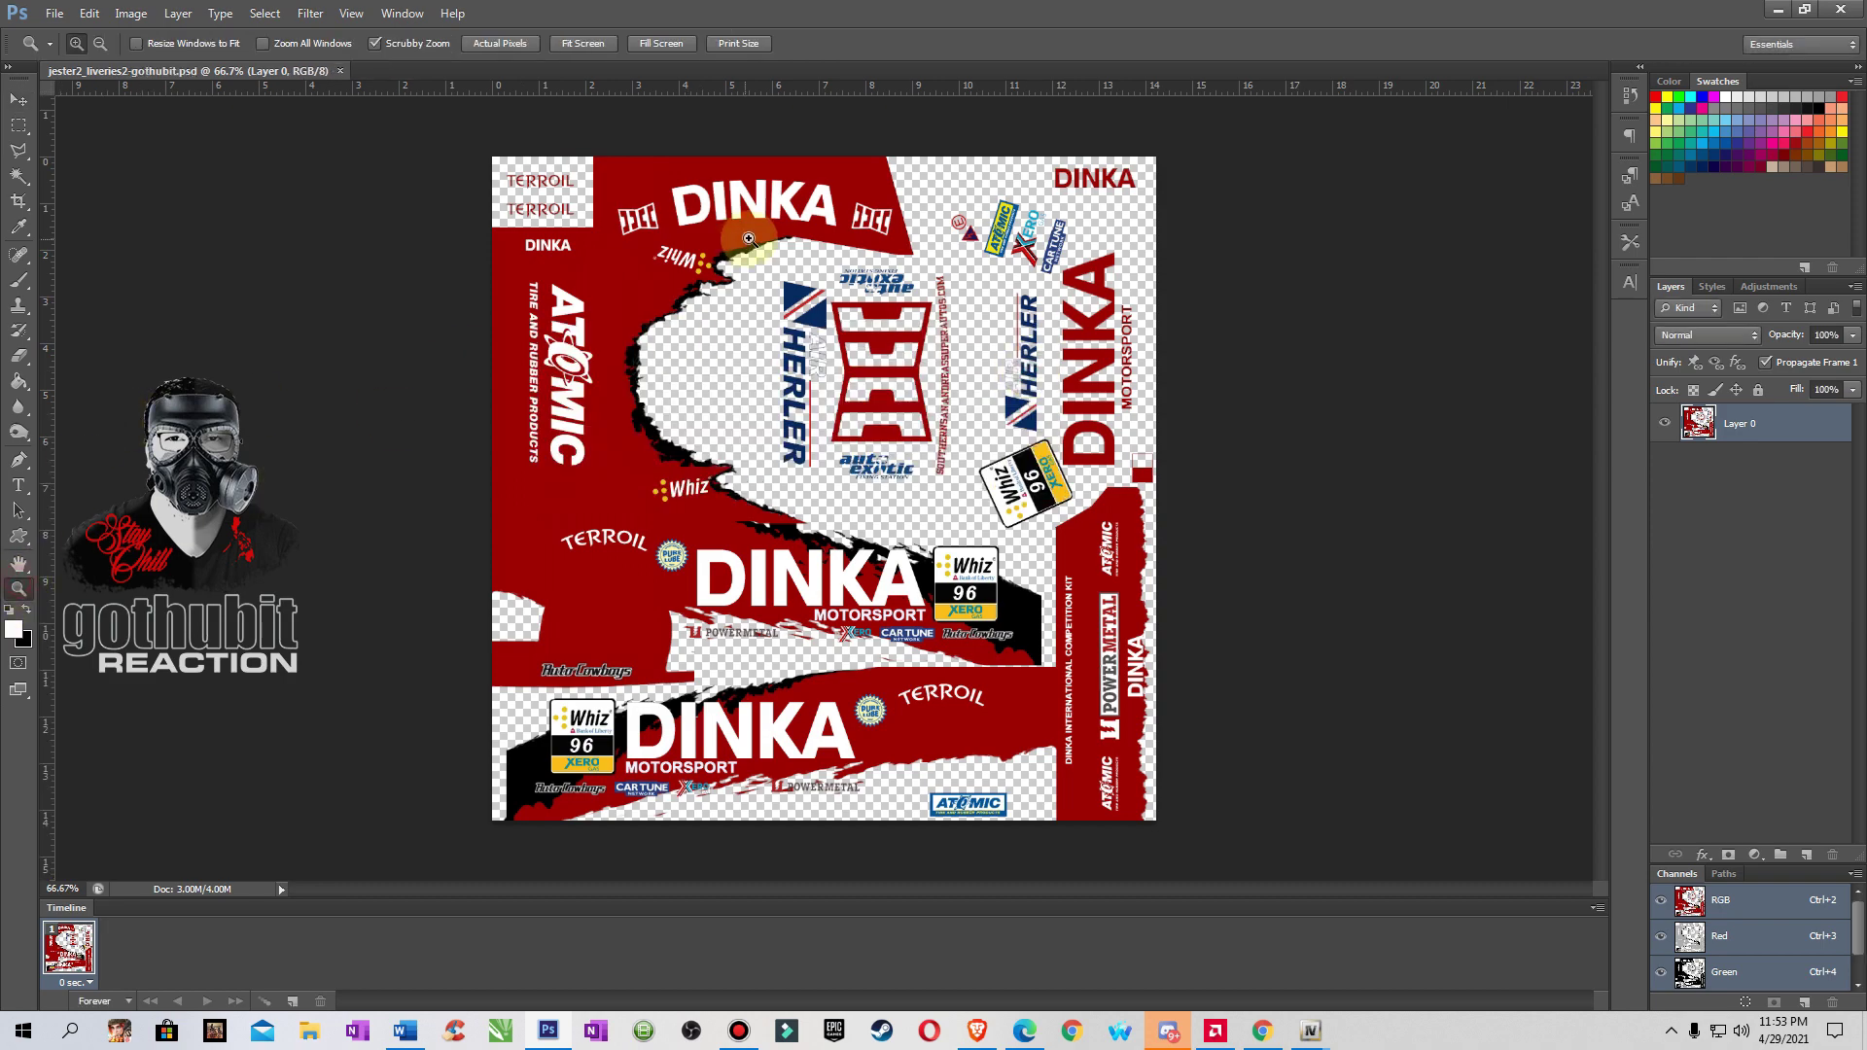
{"action": "left_click_drag", "start_coordinate": [792, 206], "coordinate": [597, 303]}
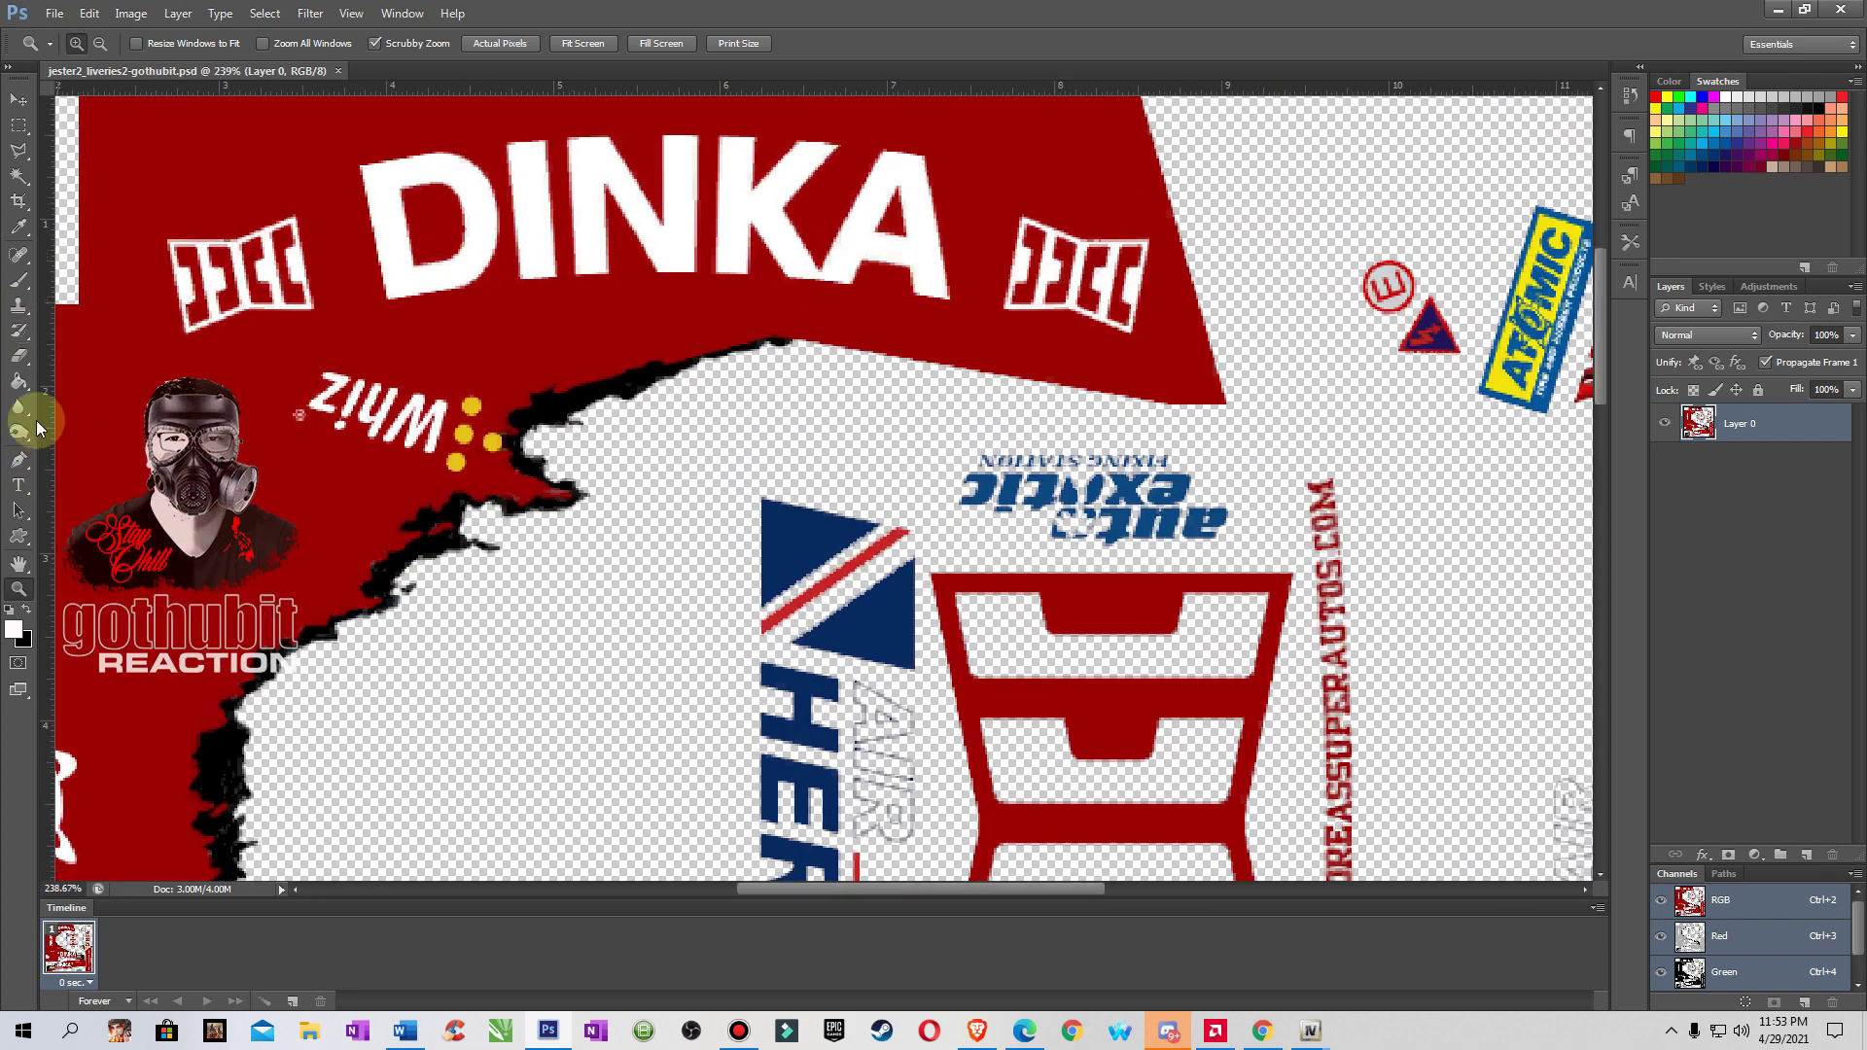
{"action": "left_click", "coordinate": [20, 232]}
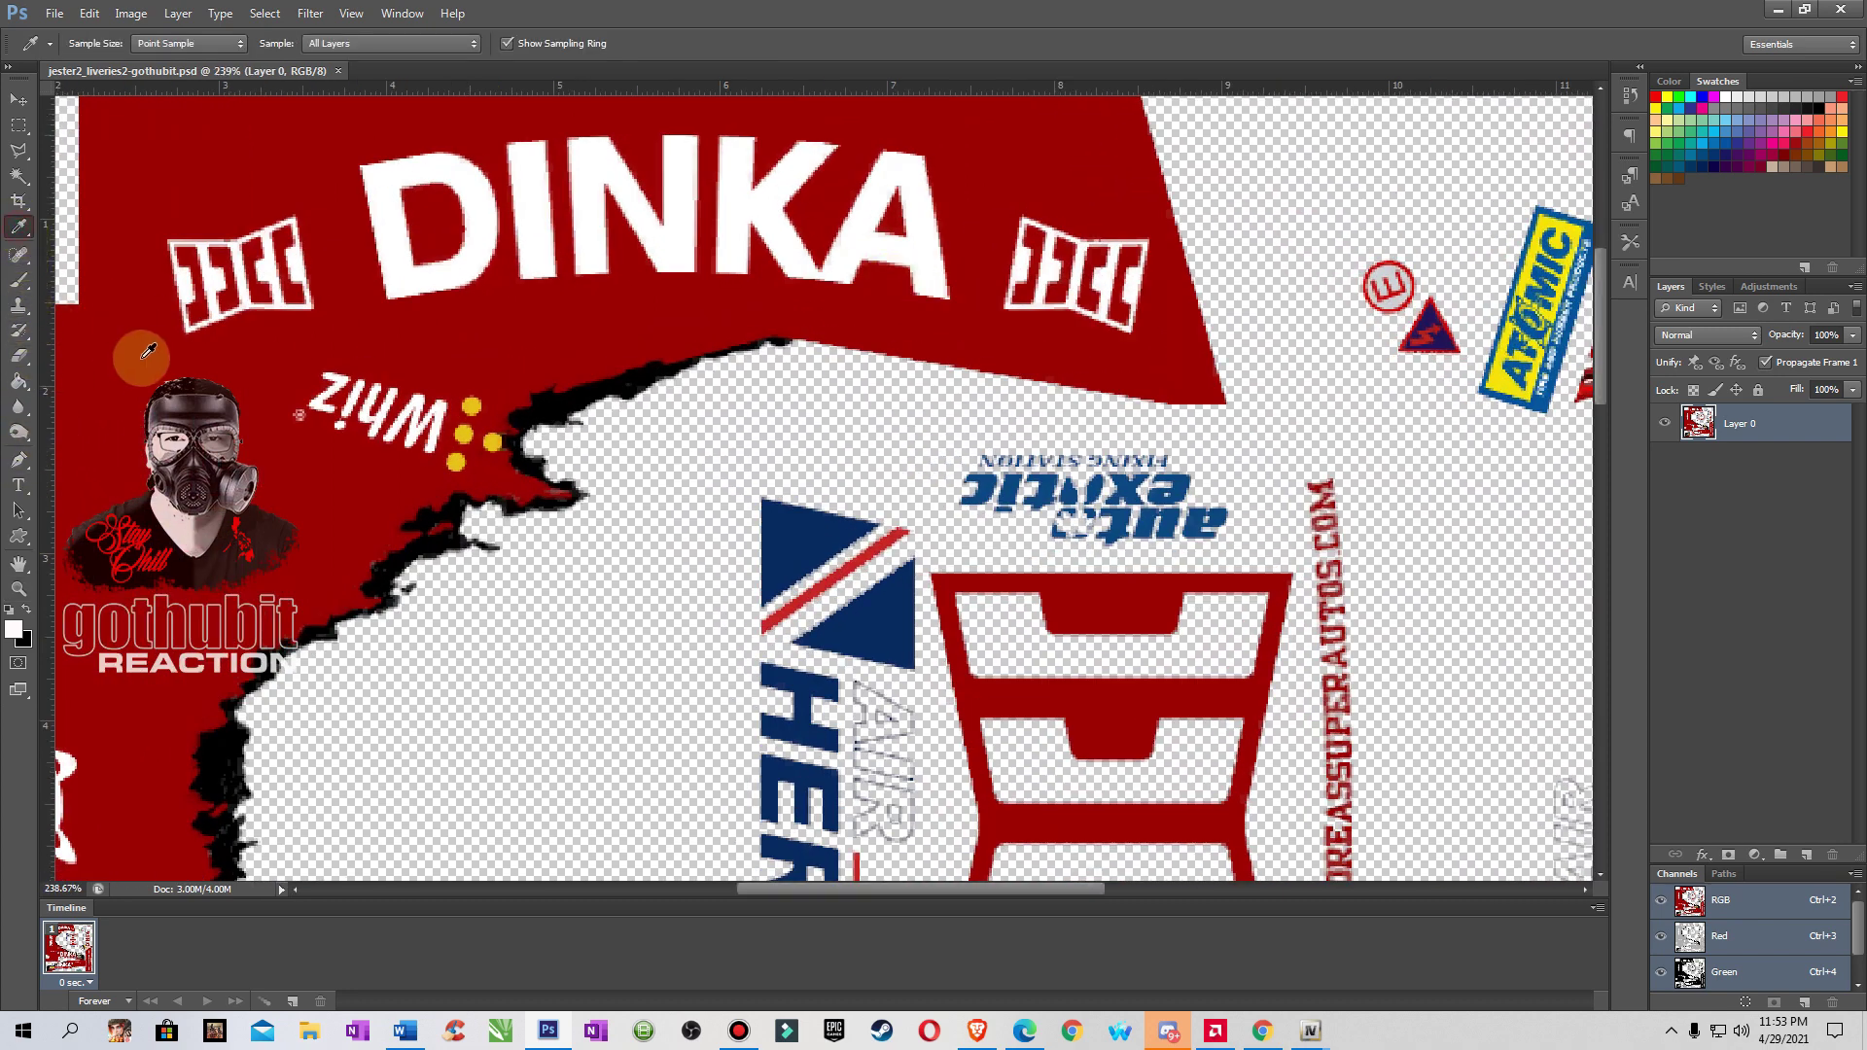
{"action": "left_click", "coordinate": [144, 389]}
{"action": "left_click", "coordinate": [20, 283]}
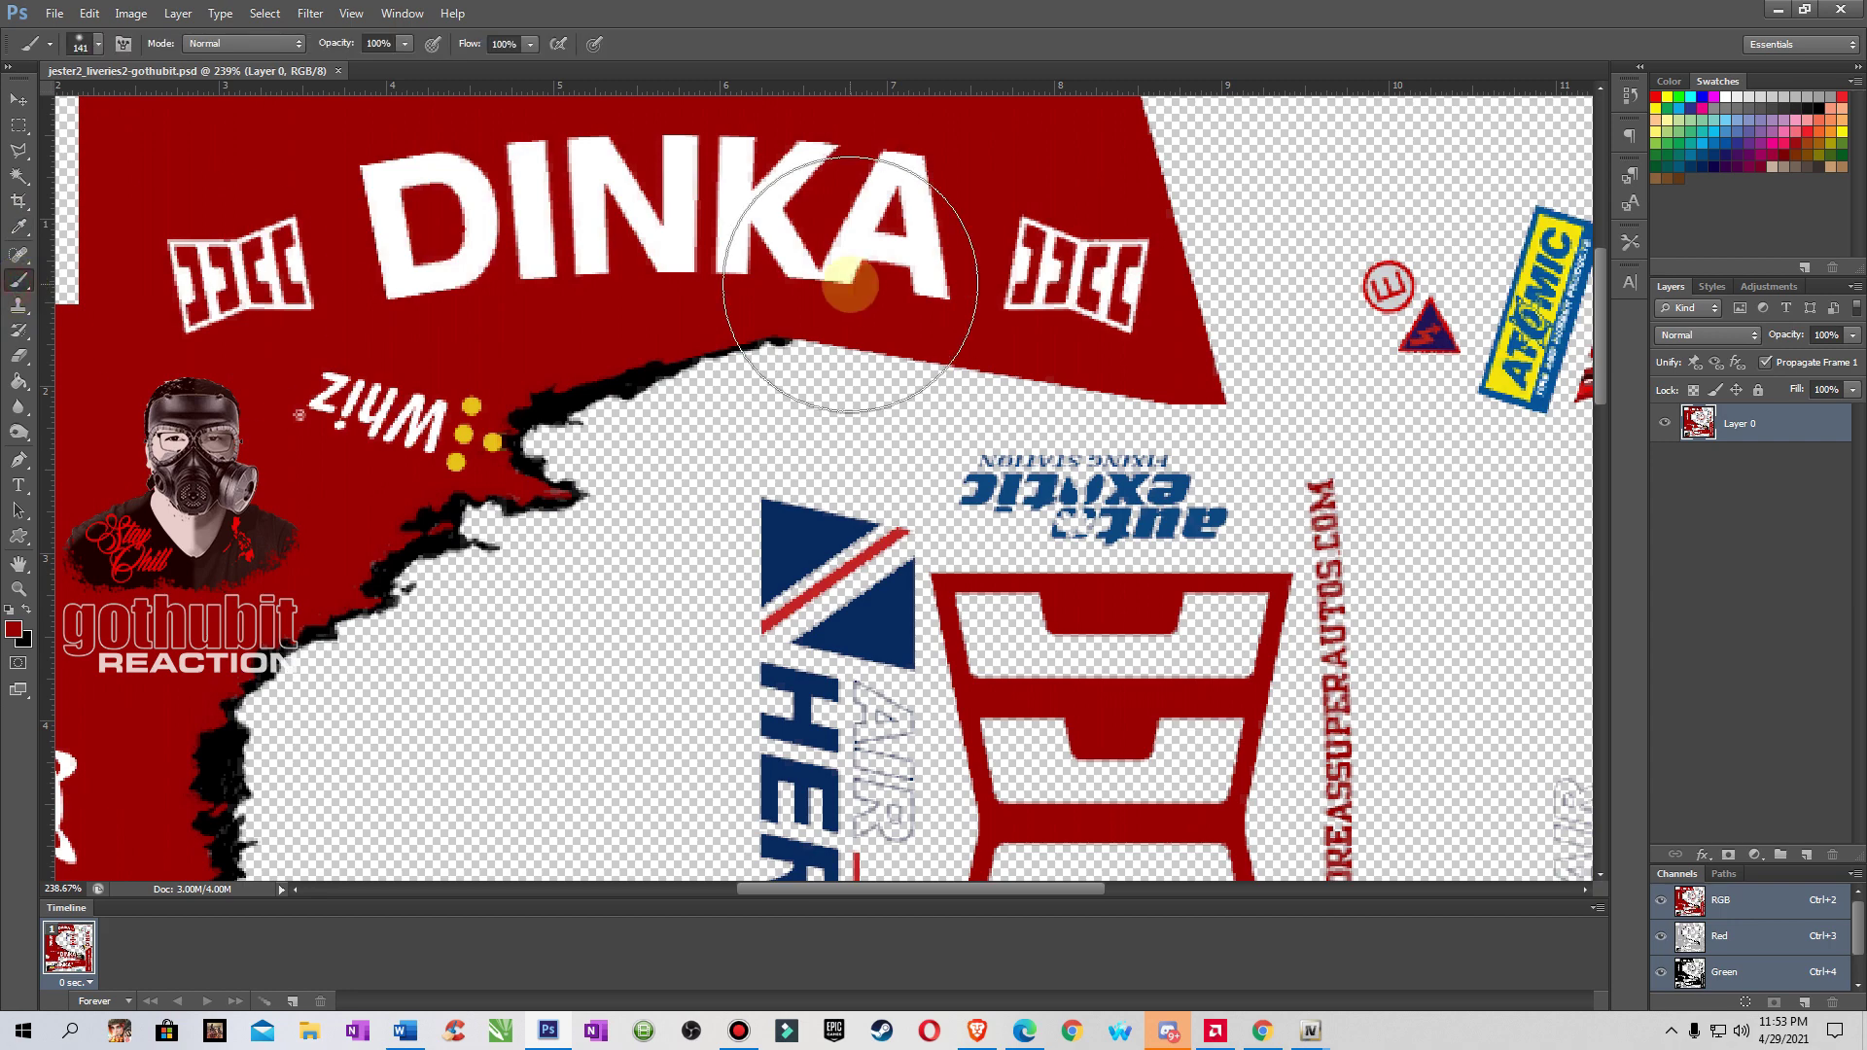
{"action": "left_click", "coordinate": [99, 44]}
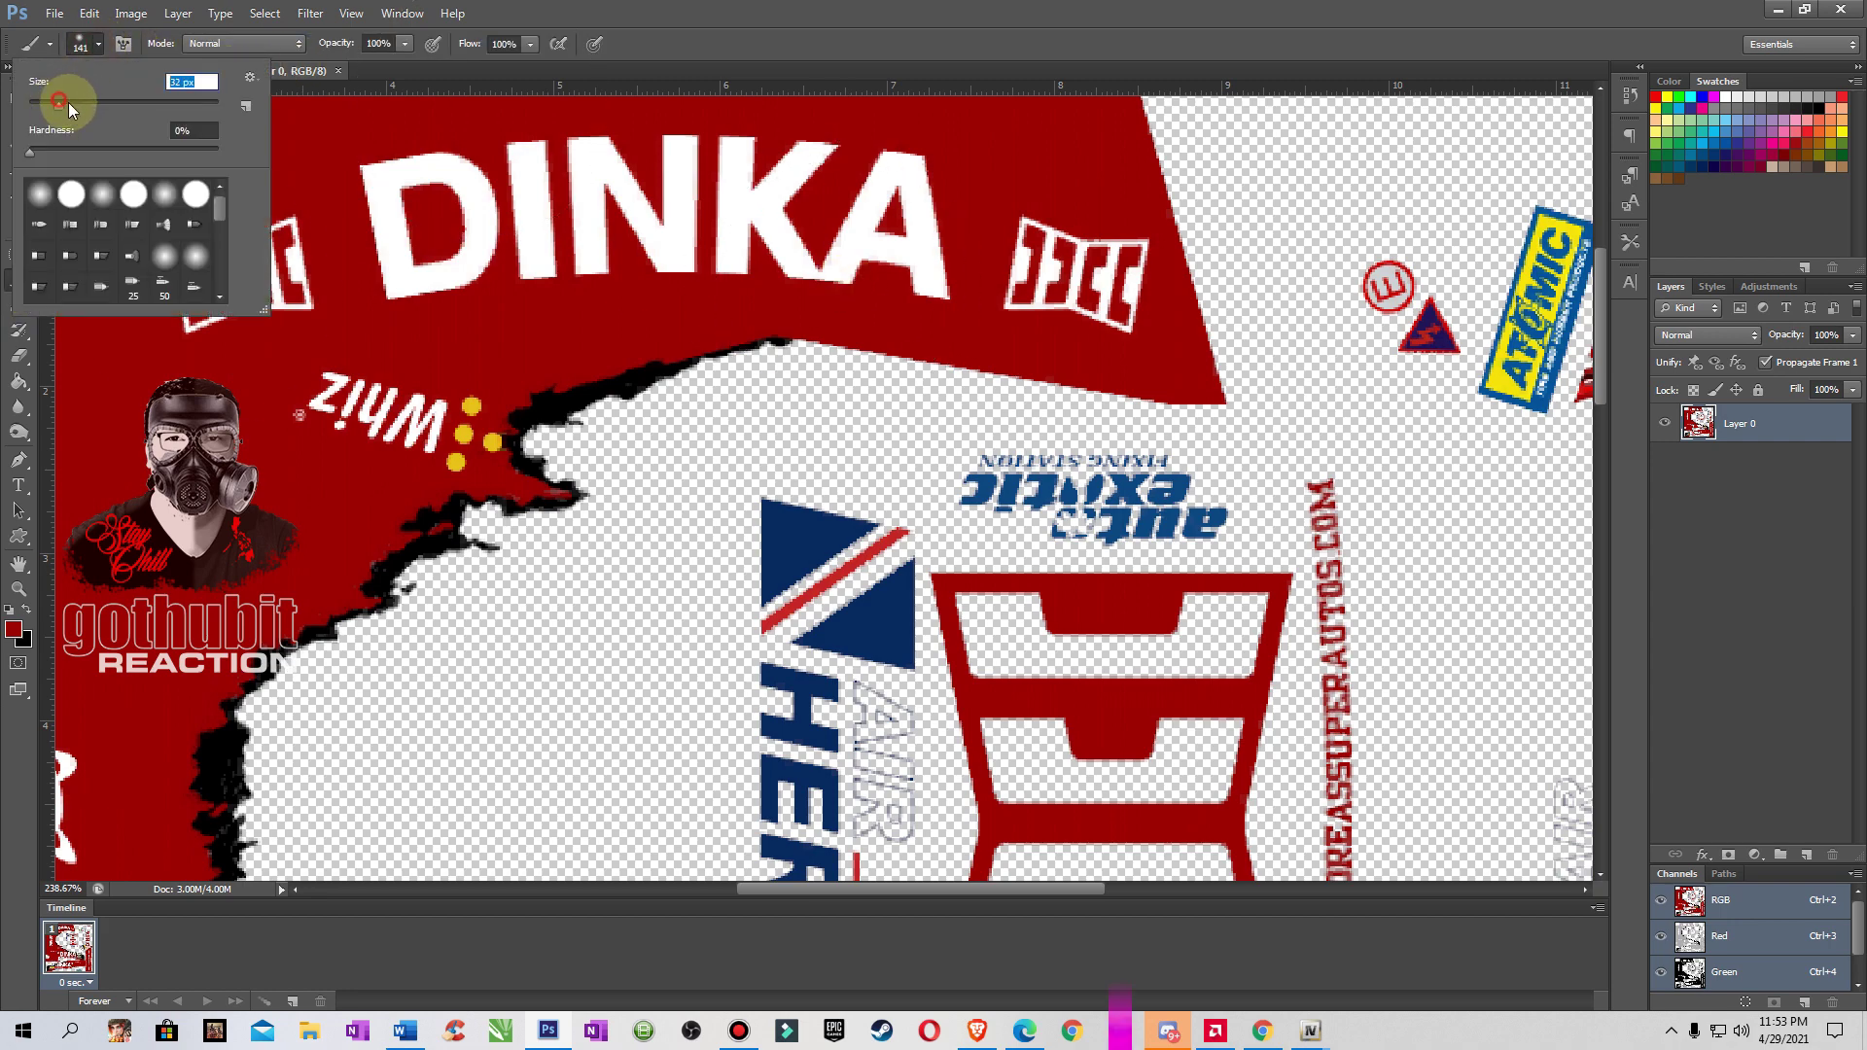
{"action": "left_click_drag", "start_coordinate": [68, 102], "coordinate": [71, 102]}
{"action": "mouse_move", "coordinate": [1113, 312]}
{"action": "left_mouse_down"}
{"action": "mouse_move", "coordinate": [1112, 266]}
{"action": "mouse_move", "coordinate": [1014, 291]}
{"action": "mouse_move", "coordinate": [1011, 209]}
{"action": "mouse_move", "coordinate": [973, 209]}
{"action": "mouse_move", "coordinate": [948, 254]}
{"action": "mouse_move", "coordinate": [925, 238]}
{"action": "mouse_move", "coordinate": [925, 188]}
{"action": "mouse_move", "coordinate": [697, 152]}
{"action": "mouse_move", "coordinate": [394, 156]}
{"action": "mouse_move", "coordinate": [292, 280]}
{"action": "mouse_move", "coordinate": [277, 209]}
{"action": "mouse_move", "coordinate": [181, 235]}
{"action": "mouse_move", "coordinate": [184, 303]}
{"action": "mouse_move", "coordinate": [261, 274]}
{"action": "mouse_move", "coordinate": [364, 439]}
{"action": "mouse_move", "coordinate": [443, 384]}
{"action": "mouse_move", "coordinate": [454, 437]}
{"action": "left_mouse_up"}
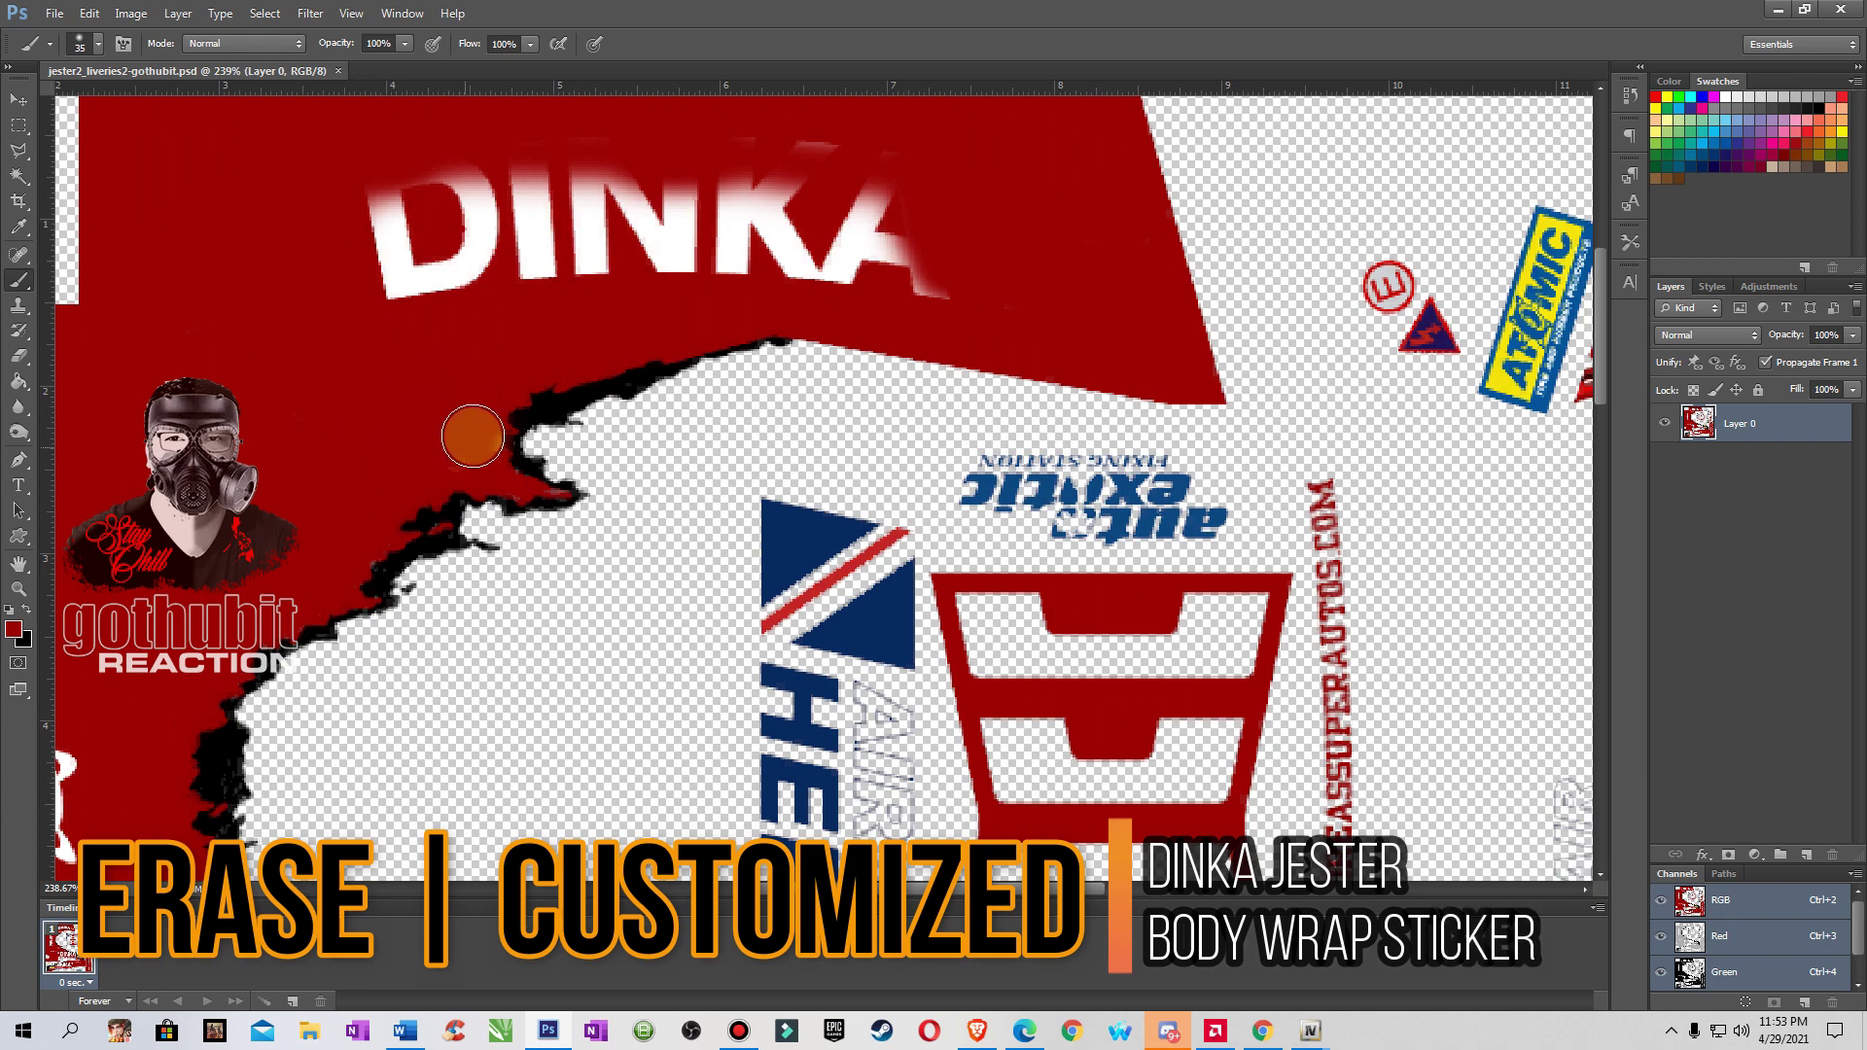
{"action": "mouse_move", "coordinate": [450, 326]}
{"action": "left_mouse_down"}
{"action": "mouse_move", "coordinate": [357, 203]}
{"action": "mouse_move", "coordinate": [367, 272]}
{"action": "mouse_move", "coordinate": [413, 303]}
{"action": "mouse_move", "coordinate": [606, 172]}
{"action": "mouse_move", "coordinate": [602, 205]}
{"action": "mouse_move", "coordinate": [773, 126]}
{"action": "mouse_move", "coordinate": [811, 169]}
{"action": "mouse_move", "coordinate": [714, 158]}
{"action": "mouse_move", "coordinate": [959, 164]}
{"action": "mouse_move", "coordinate": [945, 231]}
{"action": "mouse_move", "coordinate": [886, 275]}
{"action": "mouse_move", "coordinate": [611, 236]}
{"action": "mouse_move", "coordinate": [962, 234]}
{"action": "mouse_move", "coordinate": [795, 196]}
{"action": "mouse_move", "coordinate": [853, 245]}
{"action": "left_mouse_up"}
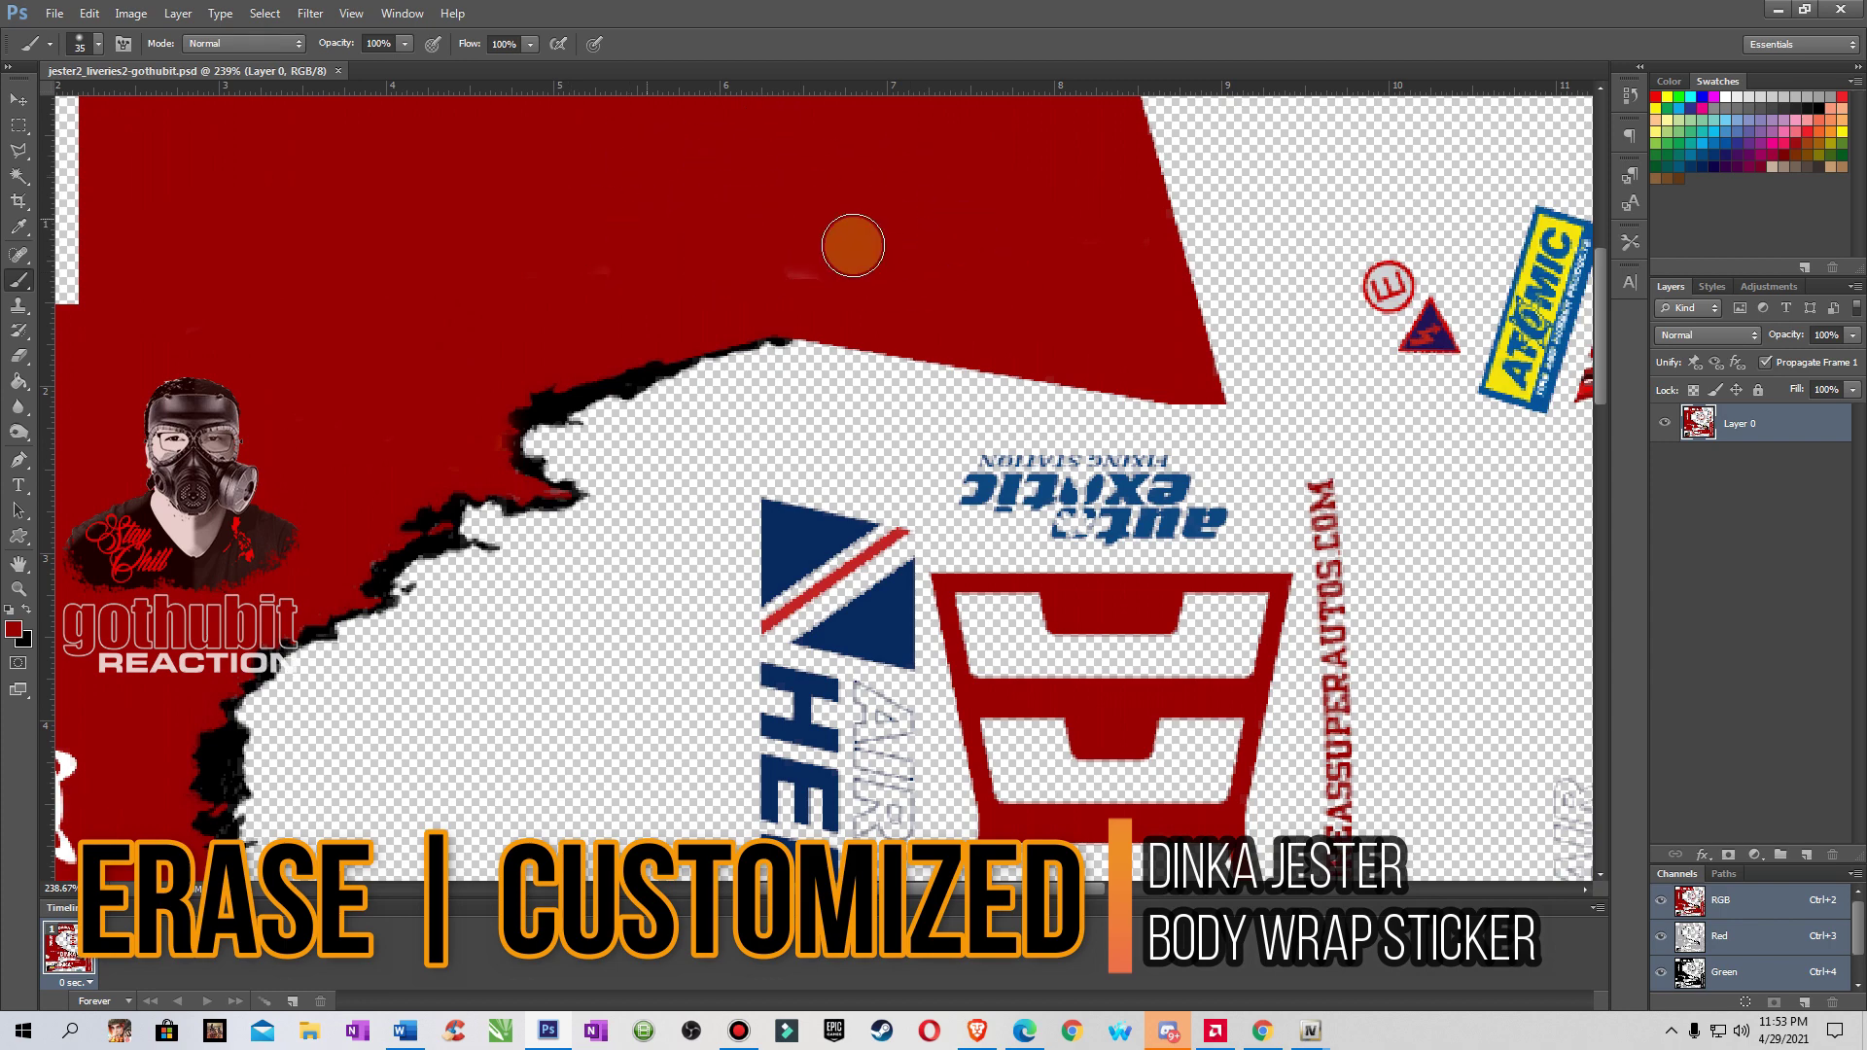
- Delete the two TERROIL logos from the transparent corner block with a rectangular selection and deselect
{"action": "key", "text": "h"}
{"action": "left_click_drag", "start_coordinate": [563, 312], "coordinate": [904, 234]}
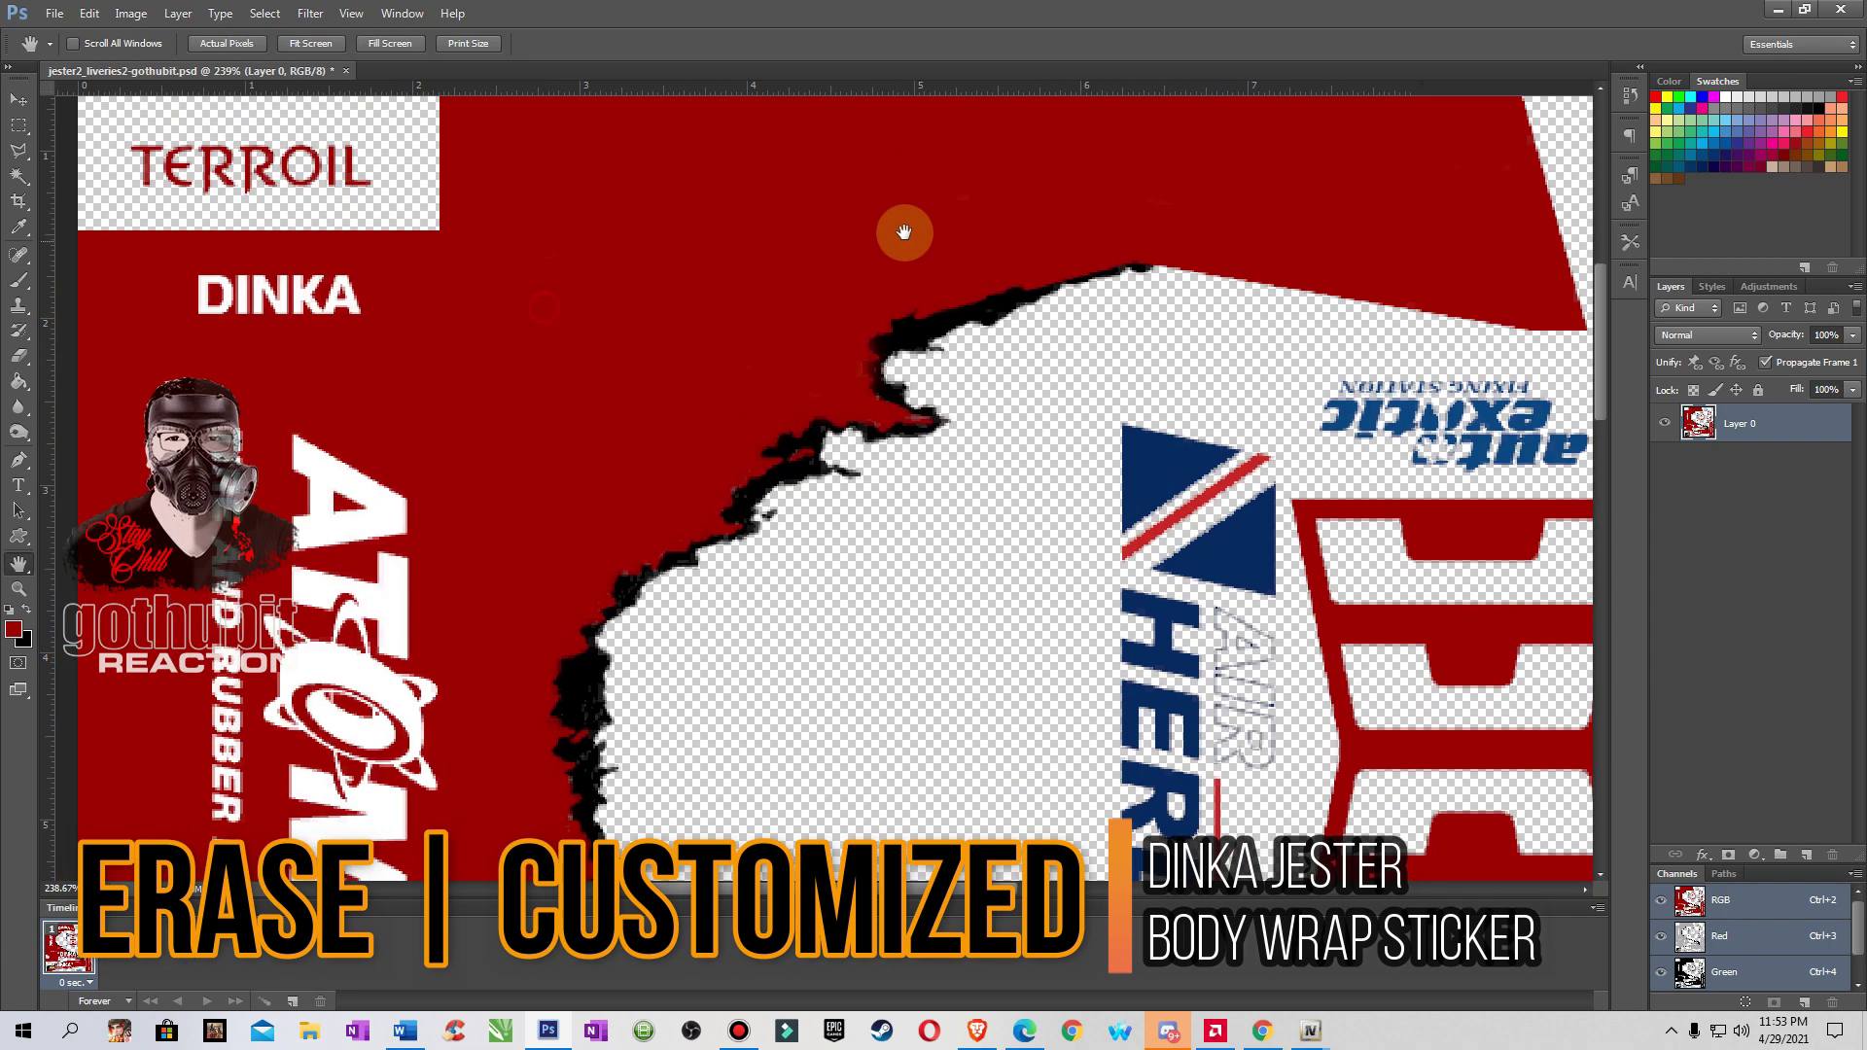
{"action": "left_click_drag", "start_coordinate": [807, 497], "coordinate": [777, 477]}
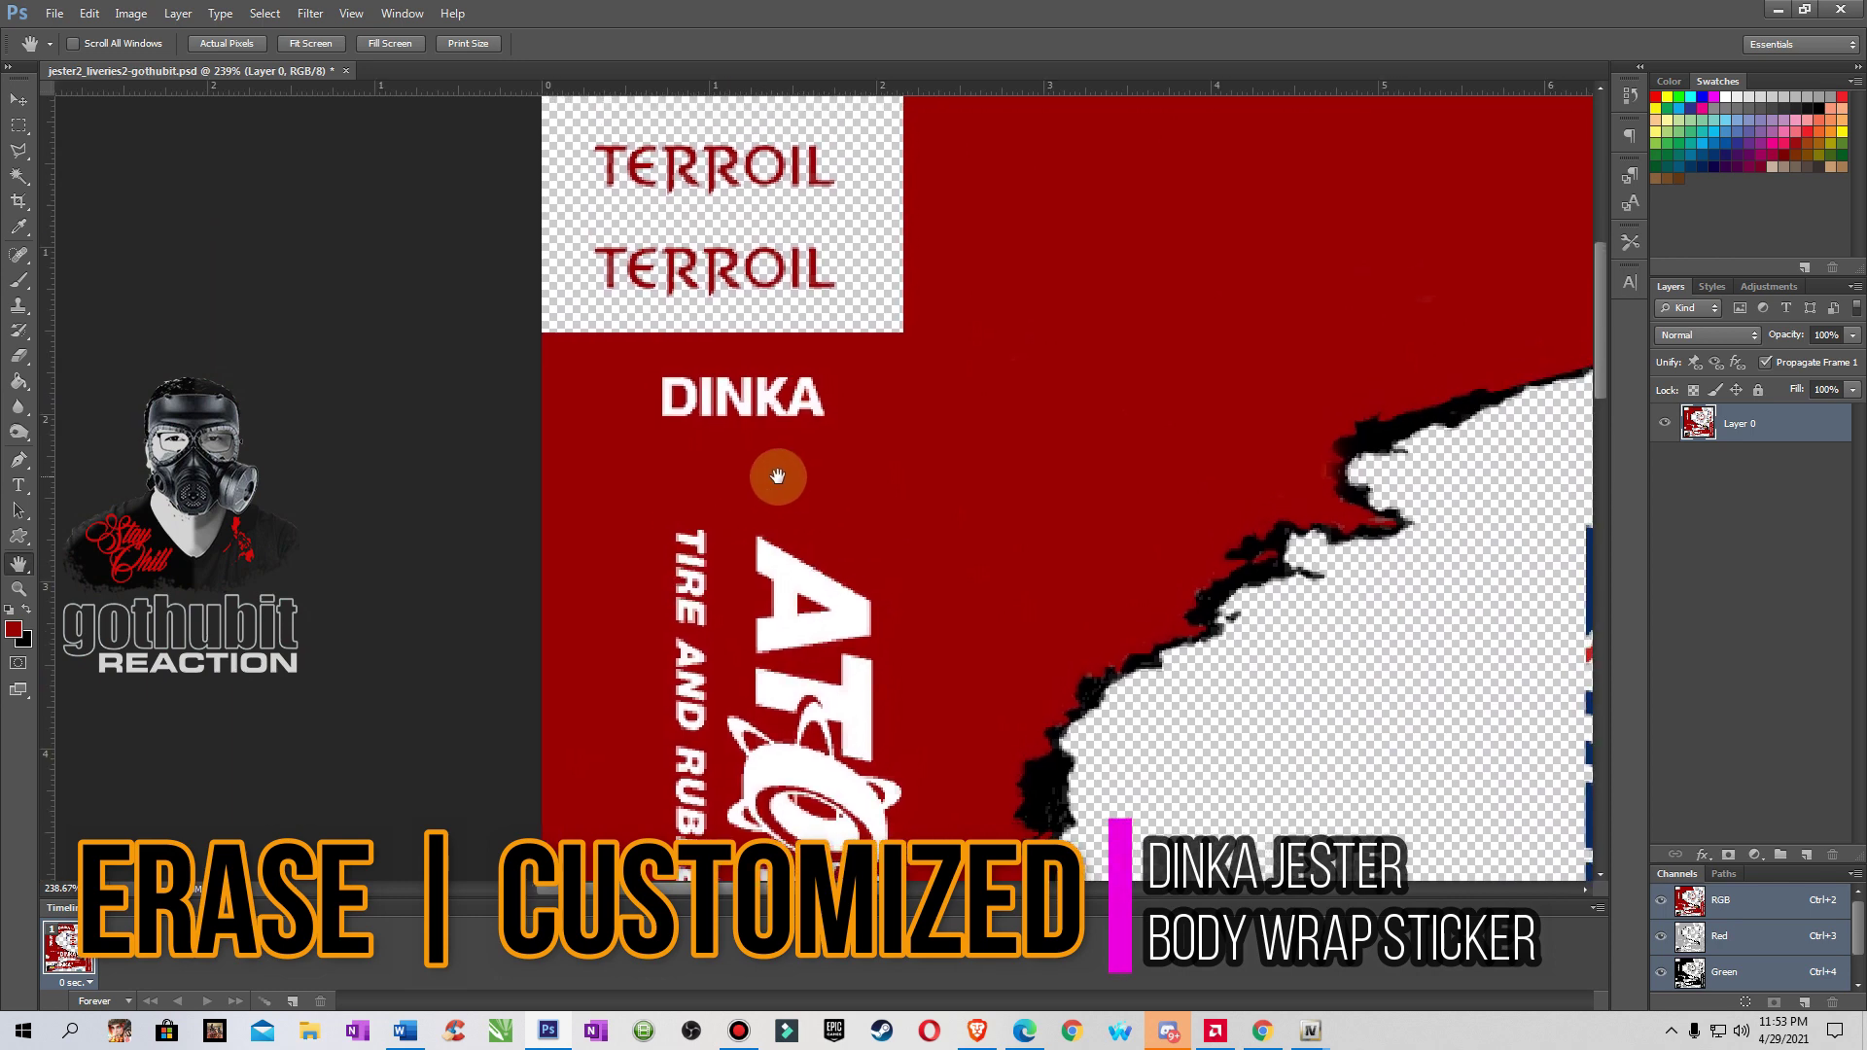
{"action": "left_click", "coordinate": [18, 125]}
{"action": "left_click_drag", "start_coordinate": [574, 133], "coordinate": [827, 276]}
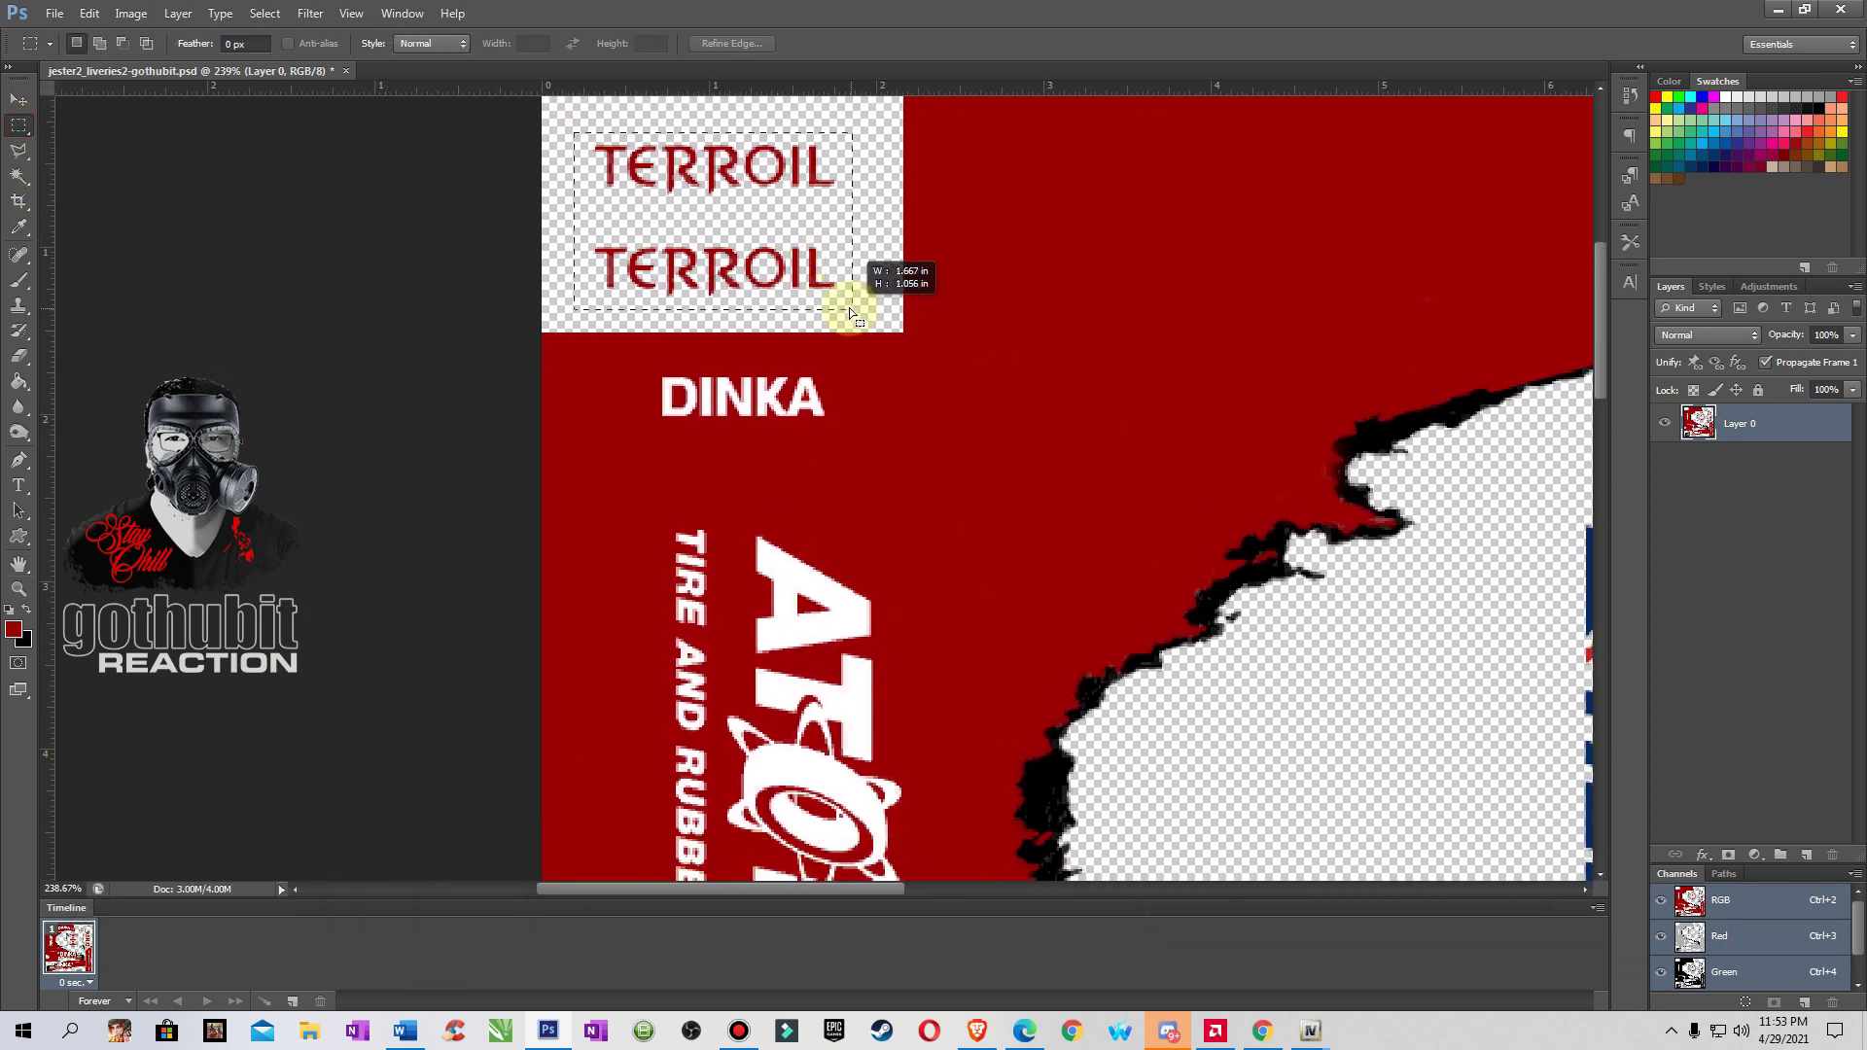
{"action": "key", "text": "Delete"}
{"action": "left_click", "coordinate": [617, 372]}
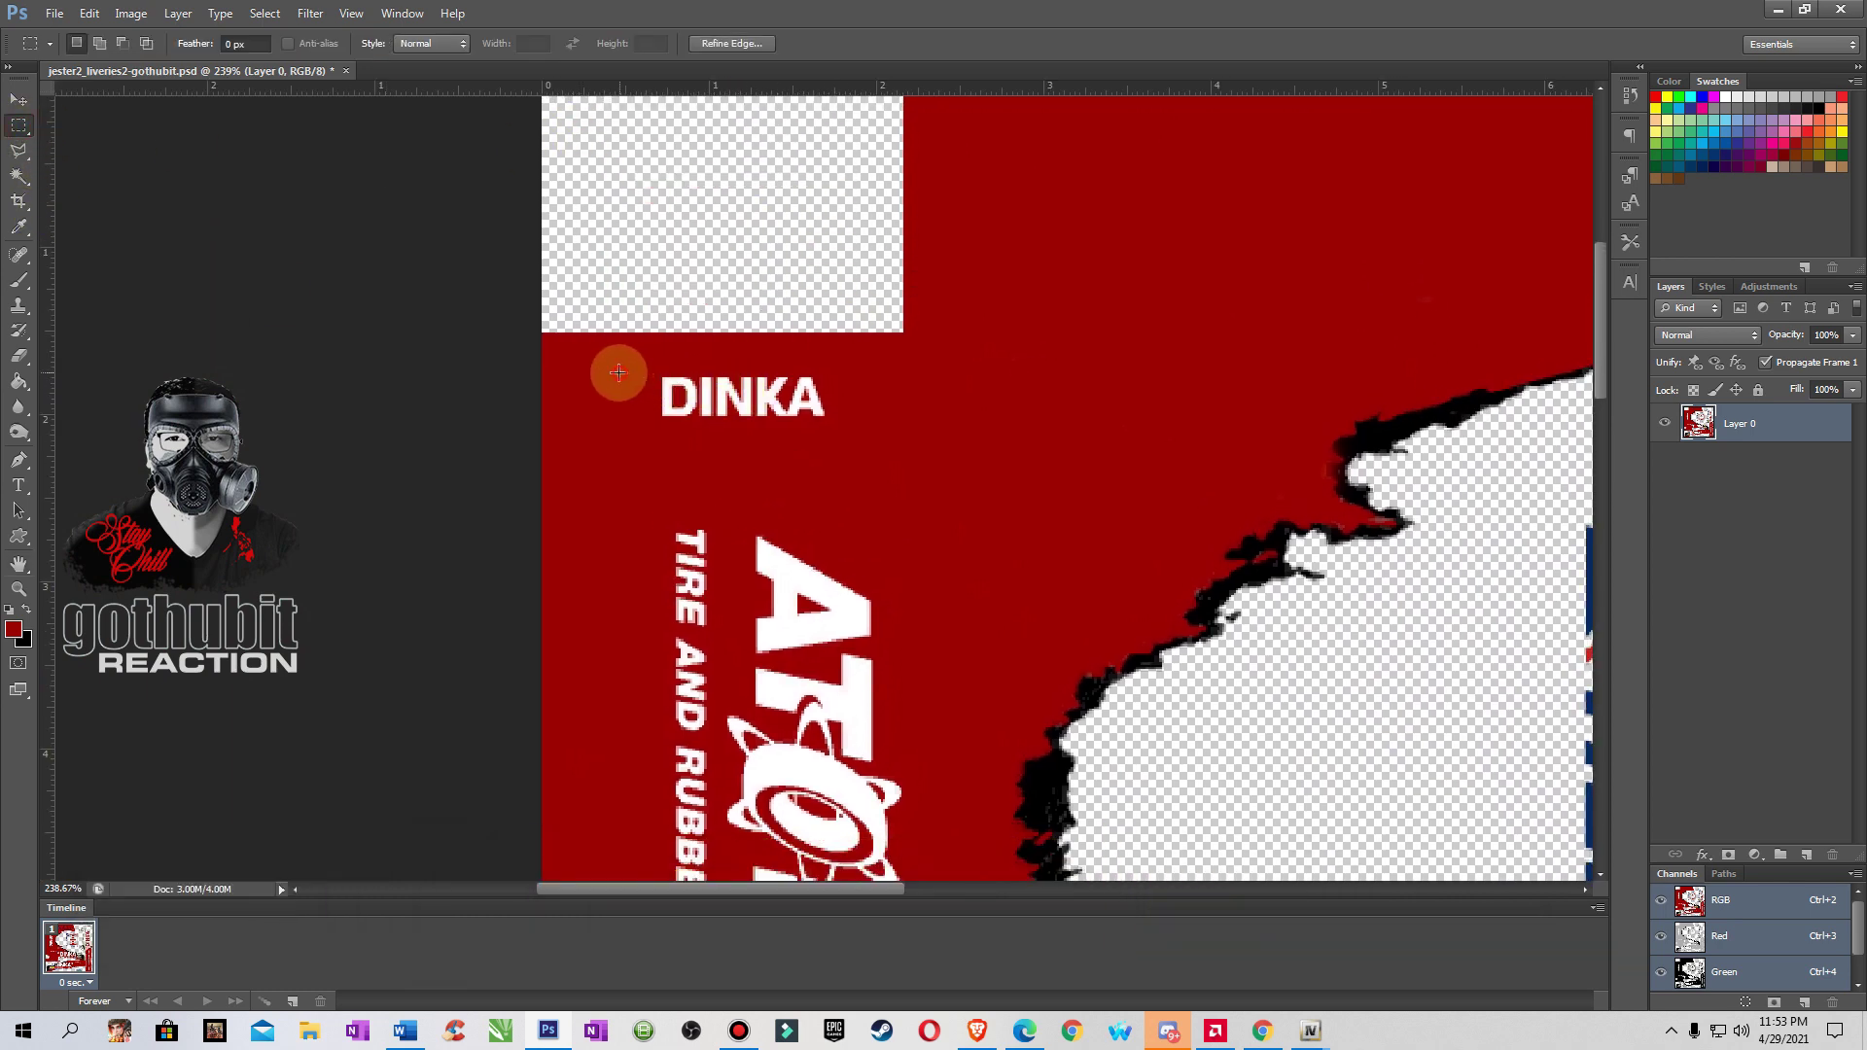
- Paint over the small DINKA text and the ATOMIC TIRE AND RUBBER PRODUCTS logo on the hood side with the body red
{"action": "left_click", "coordinate": [21, 281]}
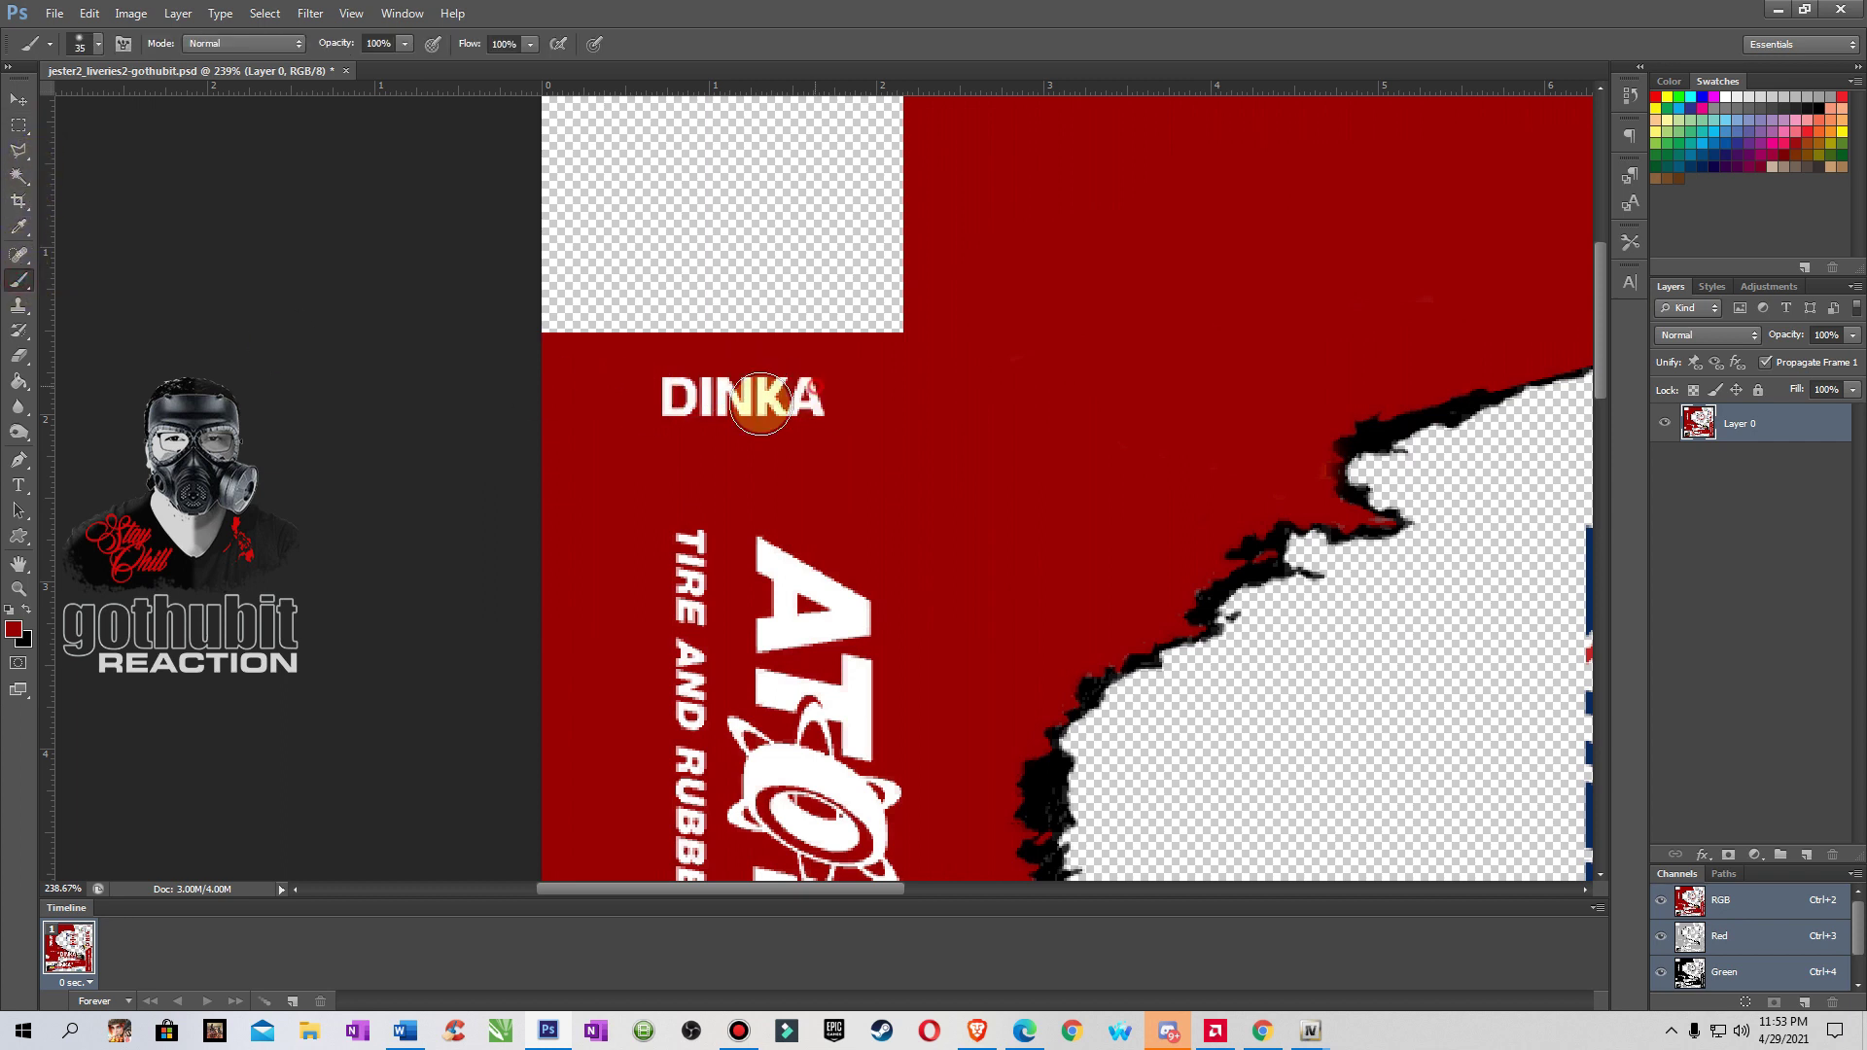
{"action": "left_click_drag", "start_coordinate": [760, 403], "coordinate": [657, 379]}
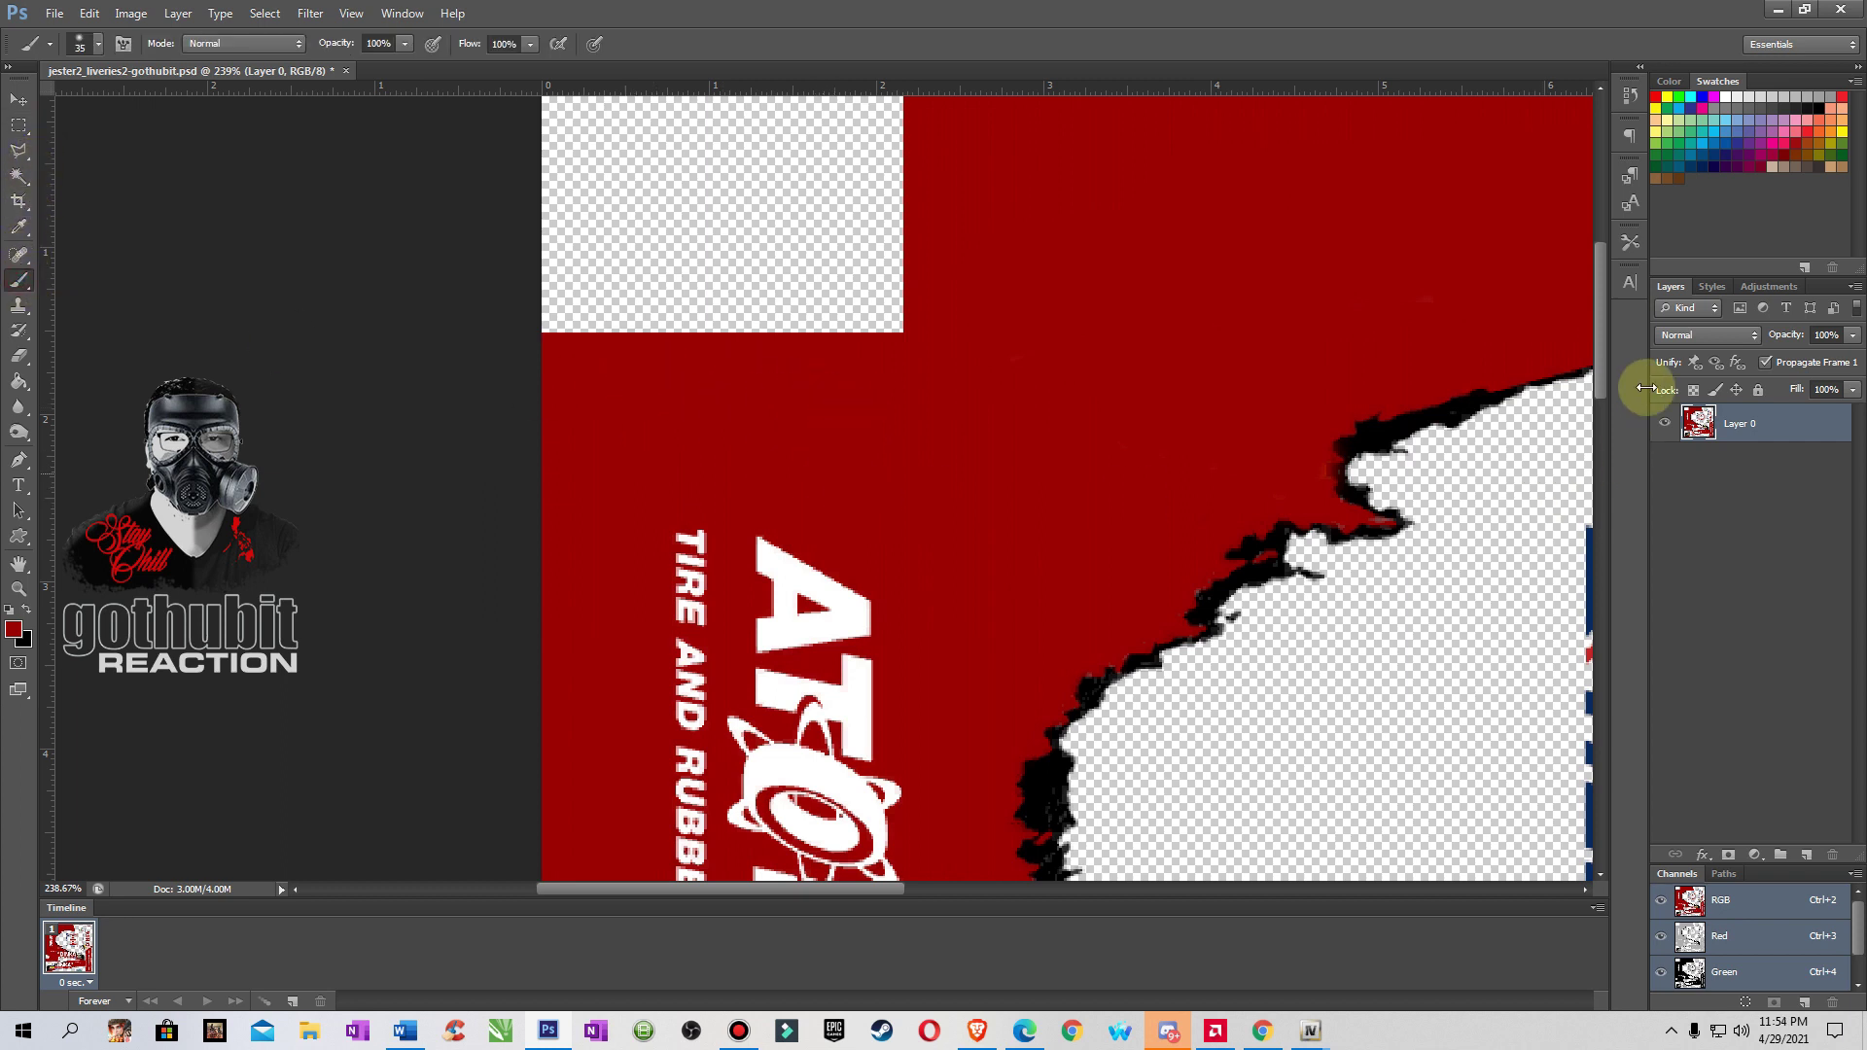
{"action": "scroll", "coordinate": [1603, 394], "scroll_direction": "down", "scroll_amount": 3}
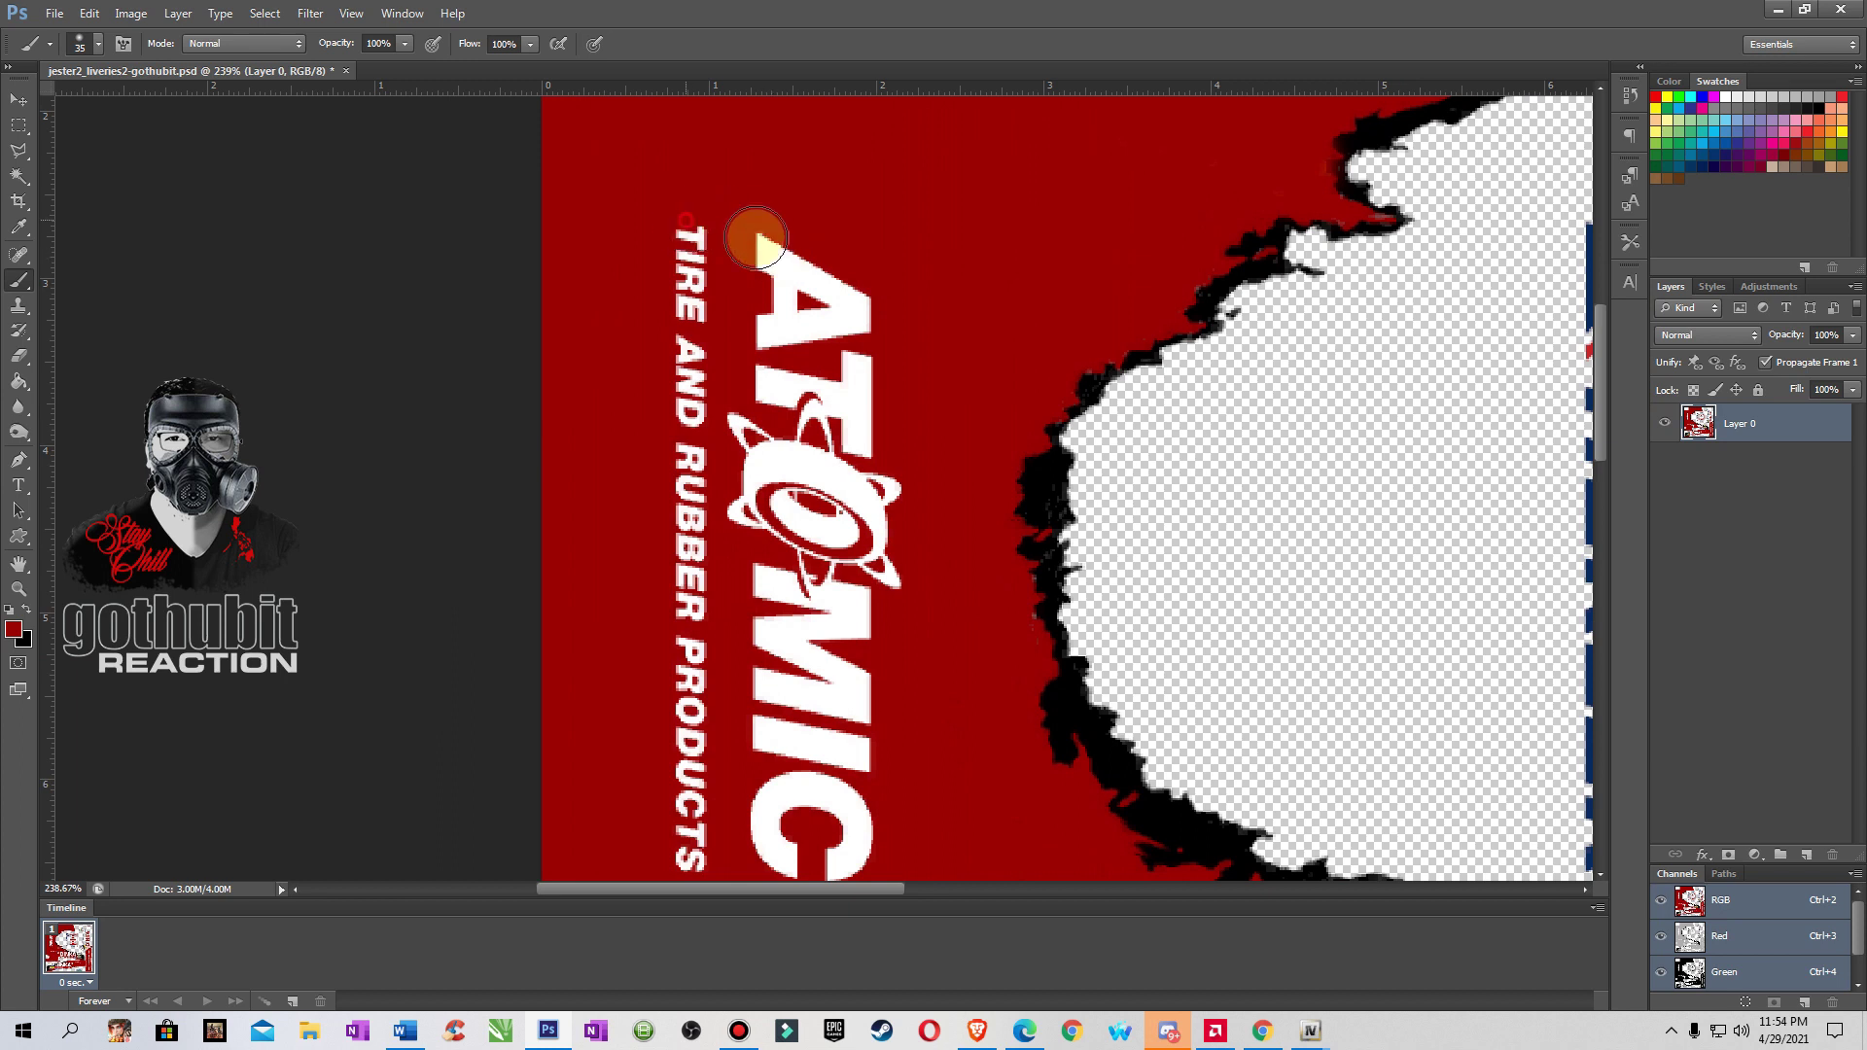
{"action": "mouse_move", "coordinate": [755, 237]}
{"action": "left_mouse_down"}
{"action": "mouse_move", "coordinate": [735, 280]}
{"action": "mouse_move", "coordinate": [871, 313]}
{"action": "mouse_move", "coordinate": [680, 342]}
{"action": "mouse_move", "coordinate": [737, 356]}
{"action": "mouse_move", "coordinate": [712, 359]}
{"action": "mouse_move", "coordinate": [817, 328]}
{"action": "mouse_move", "coordinate": [884, 507]}
{"action": "mouse_move", "coordinate": [946, 525]}
{"action": "mouse_move", "coordinate": [895, 513]}
{"action": "mouse_move", "coordinate": [853, 445]}
{"action": "mouse_move", "coordinate": [800, 491]}
{"action": "mouse_move", "coordinate": [788, 396]}
{"action": "mouse_move", "coordinate": [747, 622]}
{"action": "mouse_move", "coordinate": [716, 547]}
{"action": "mouse_move", "coordinate": [651, 606]}
{"action": "mouse_move", "coordinate": [653, 544]}
{"action": "mouse_move", "coordinate": [730, 502]}
{"action": "mouse_move", "coordinate": [755, 581]}
{"action": "mouse_move", "coordinate": [727, 531]}
{"action": "mouse_move", "coordinate": [852, 595]}
{"action": "mouse_move", "coordinate": [887, 801]}
{"action": "left_mouse_up"}
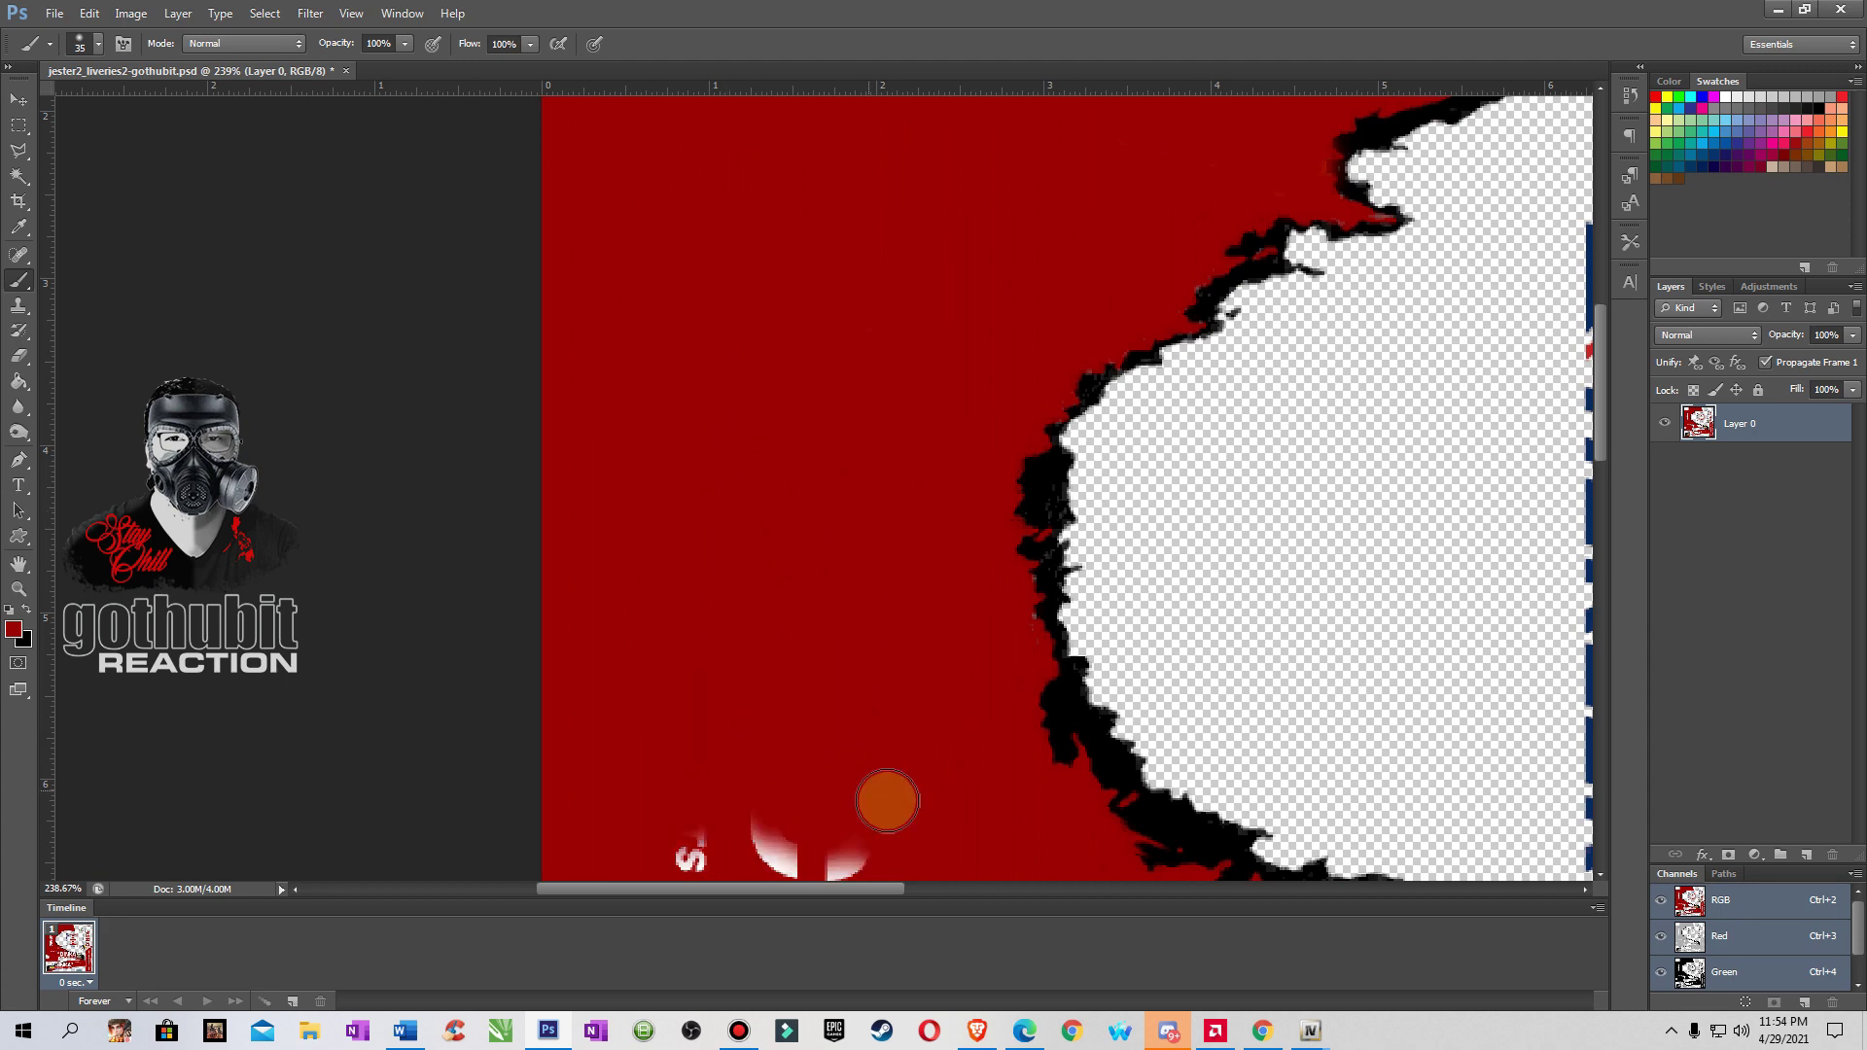
- Paint the Auto Cowboys logo on the lower red strip with the body red, clearing any lettering left above it
{"action": "scroll", "coordinate": [887, 801], "scroll_direction": "down", "scroll_amount": 5}
{"action": "mouse_move", "coordinate": [1292, 445]}
{"action": "left_mouse_down"}
{"action": "mouse_move", "coordinate": [1173, 498]}
{"action": "mouse_move", "coordinate": [855, 380]}
{"action": "mouse_move", "coordinate": [1187, 725]}
{"action": "left_mouse_up"}
{"action": "scroll", "coordinate": [1040, 607], "scroll_direction": "down", "scroll_amount": 5}
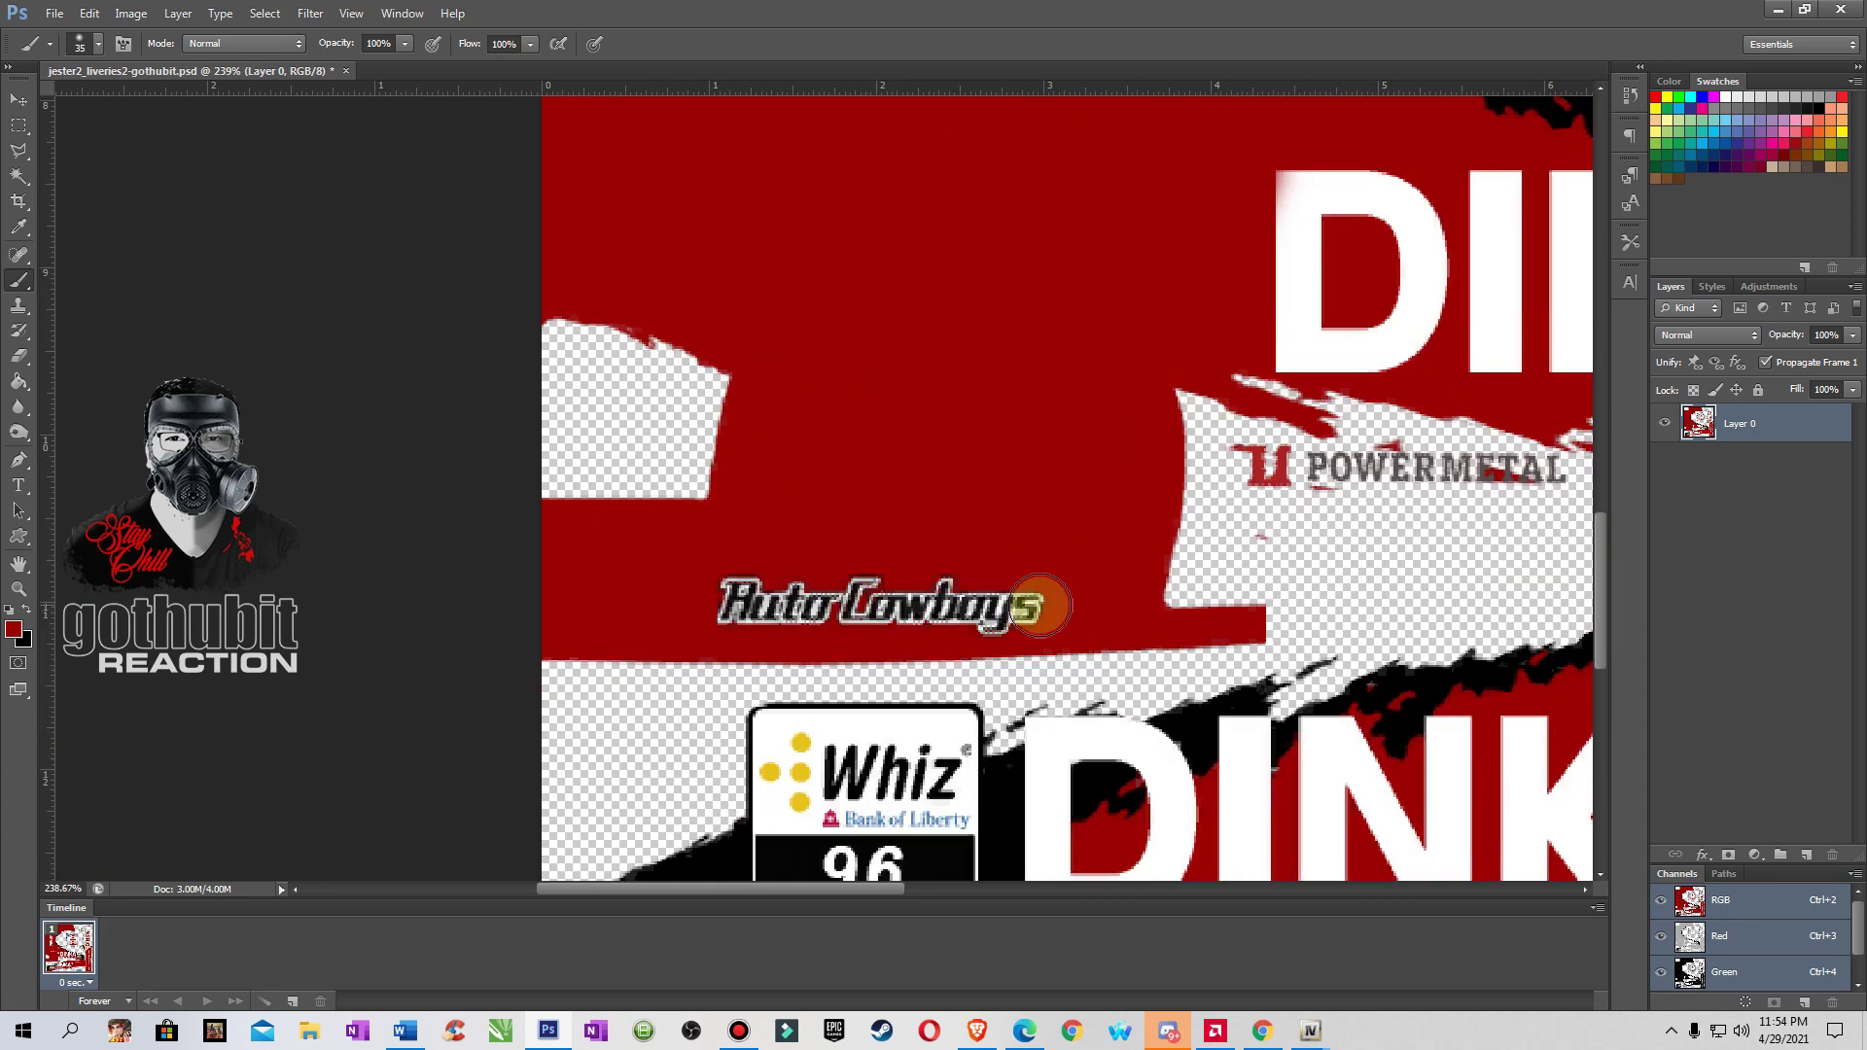
{"action": "left_click_drag", "start_coordinate": [1041, 607], "coordinate": [875, 605]}
- Paint the lassoed upper DINKA MOTORSPORT area red with a 236 px brush and delete the POWERMETAL logo from the transparent area below
{"action": "key", "text": "l"}
{"action": "scroll", "coordinate": [340, 365], "scroll_direction": "right", "scroll_amount": 5}
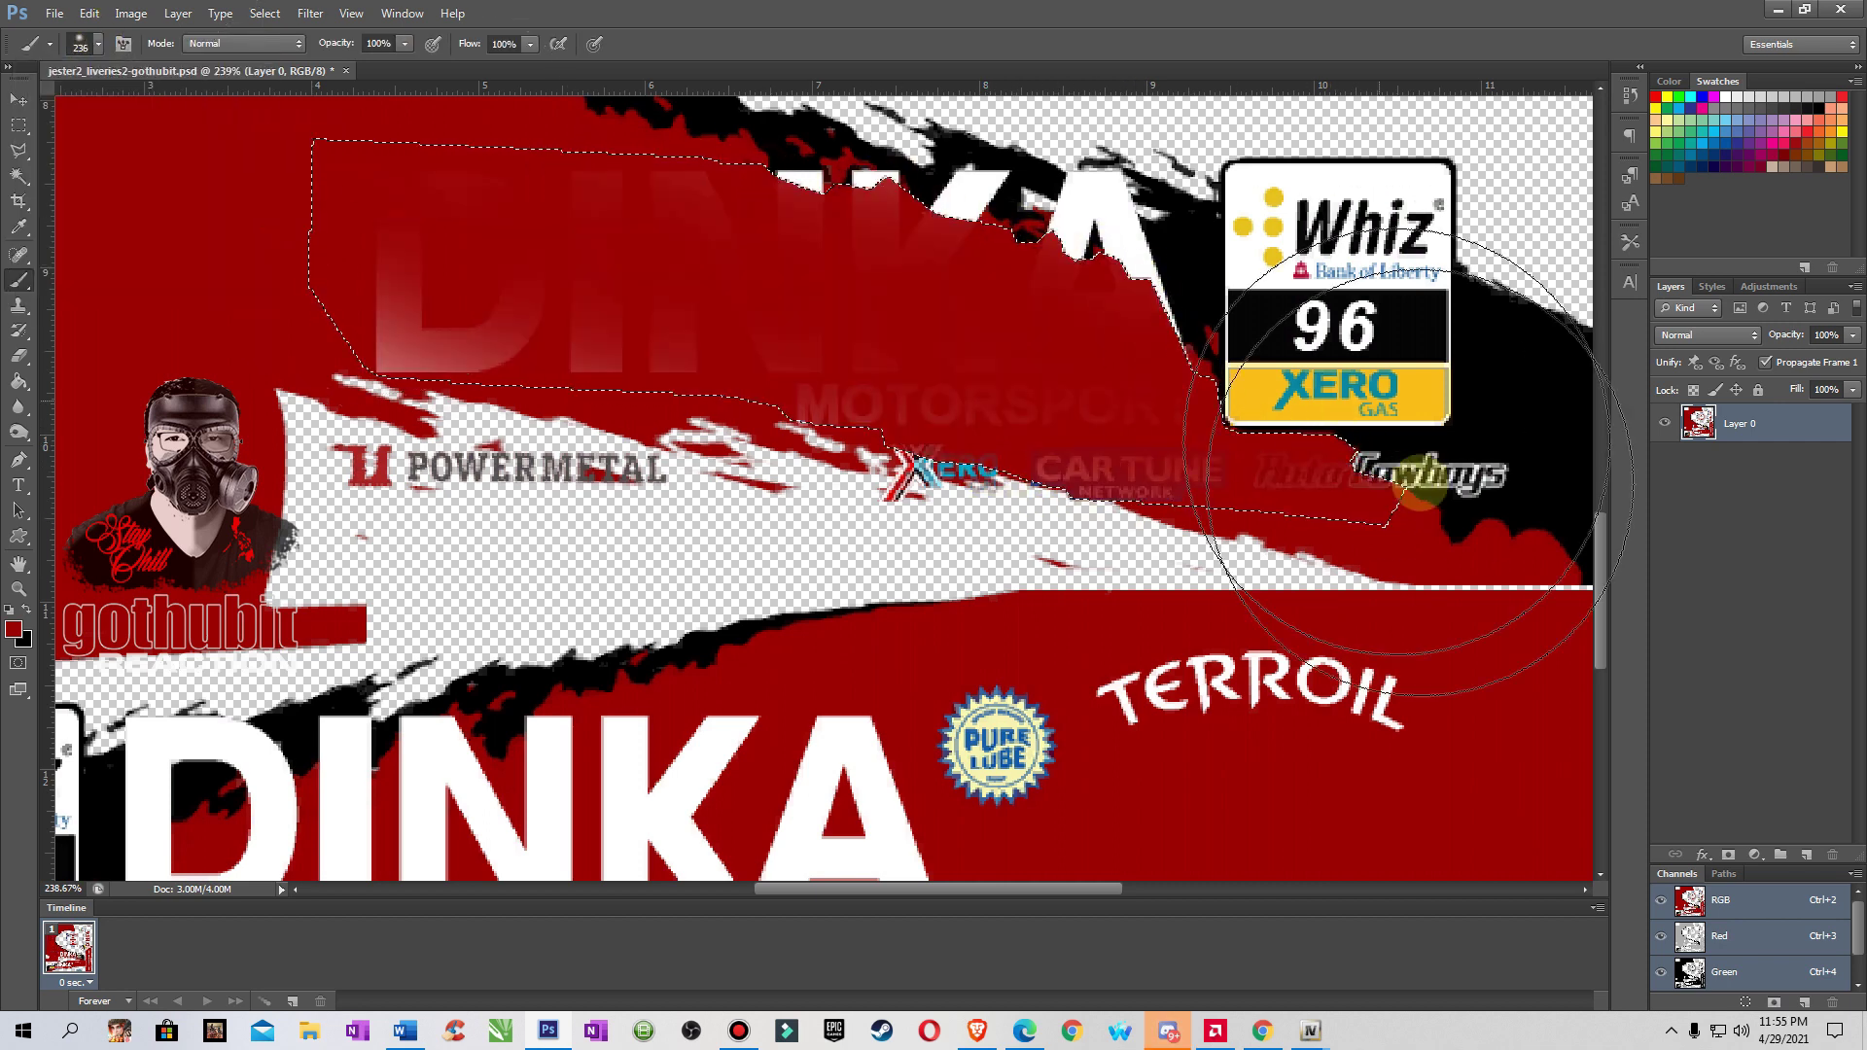
{"action": "left_click", "coordinate": [670, 473]}
{"action": "key", "text": "Delete"}
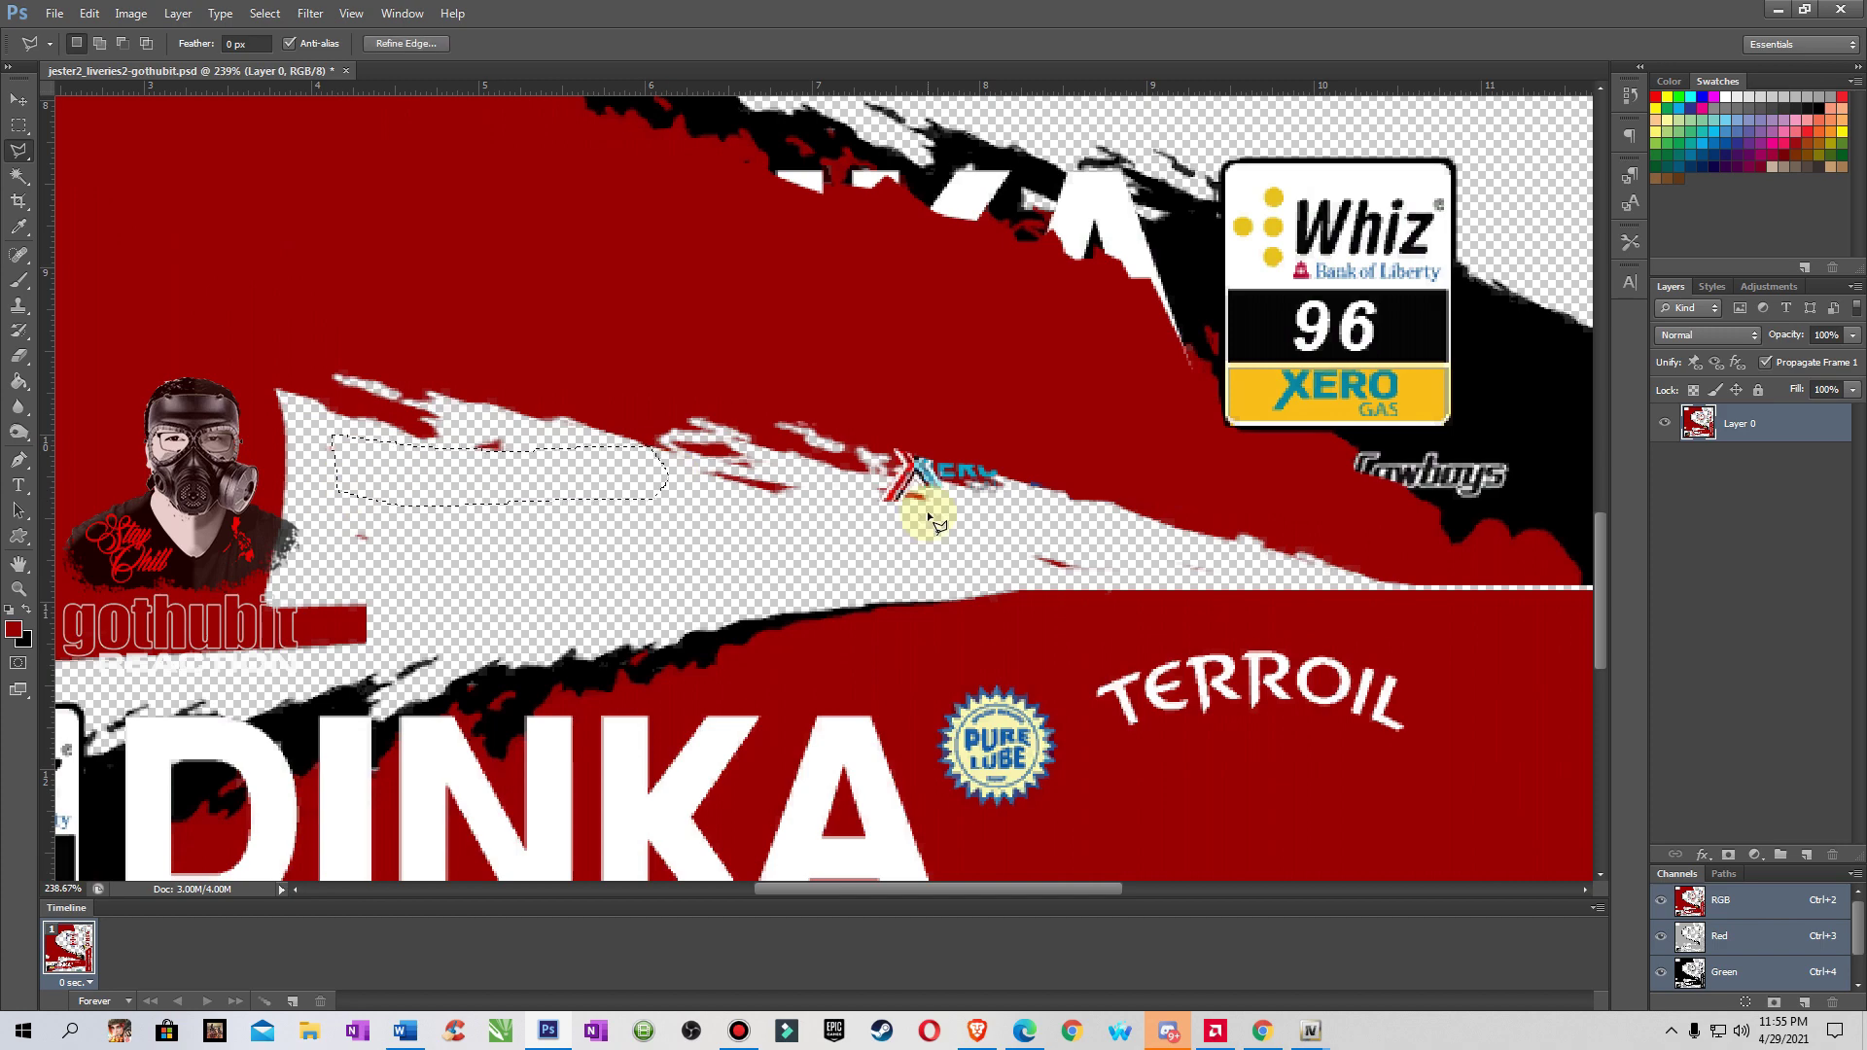
- Lasso the lower half of the leftover white A in the upper band, paint it over, and deselect
{"action": "key", "text": "space"}
{"action": "left_click_drag", "start_coordinate": [496, 778], "coordinate": [813, 354]}
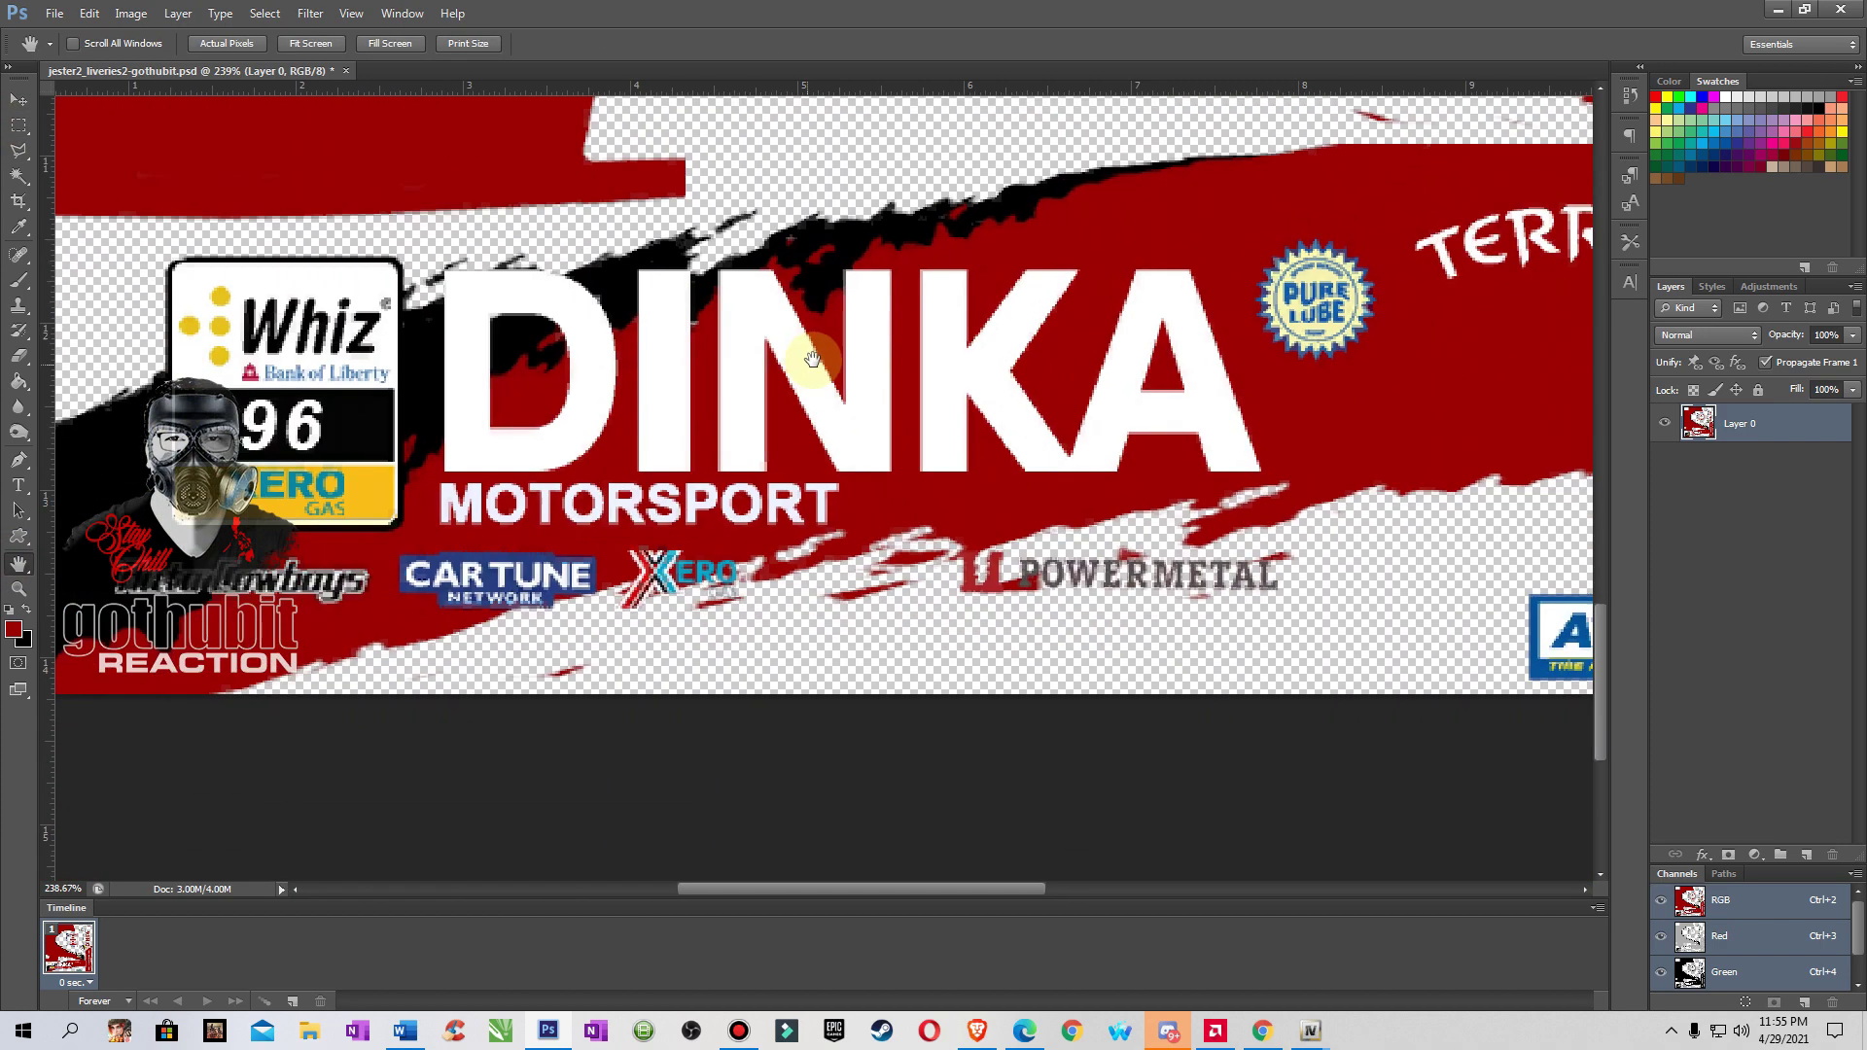
{"action": "left_click_drag", "start_coordinate": [1181, 126], "coordinate": [629, 448]}
{"action": "left_click", "coordinate": [19, 151]}
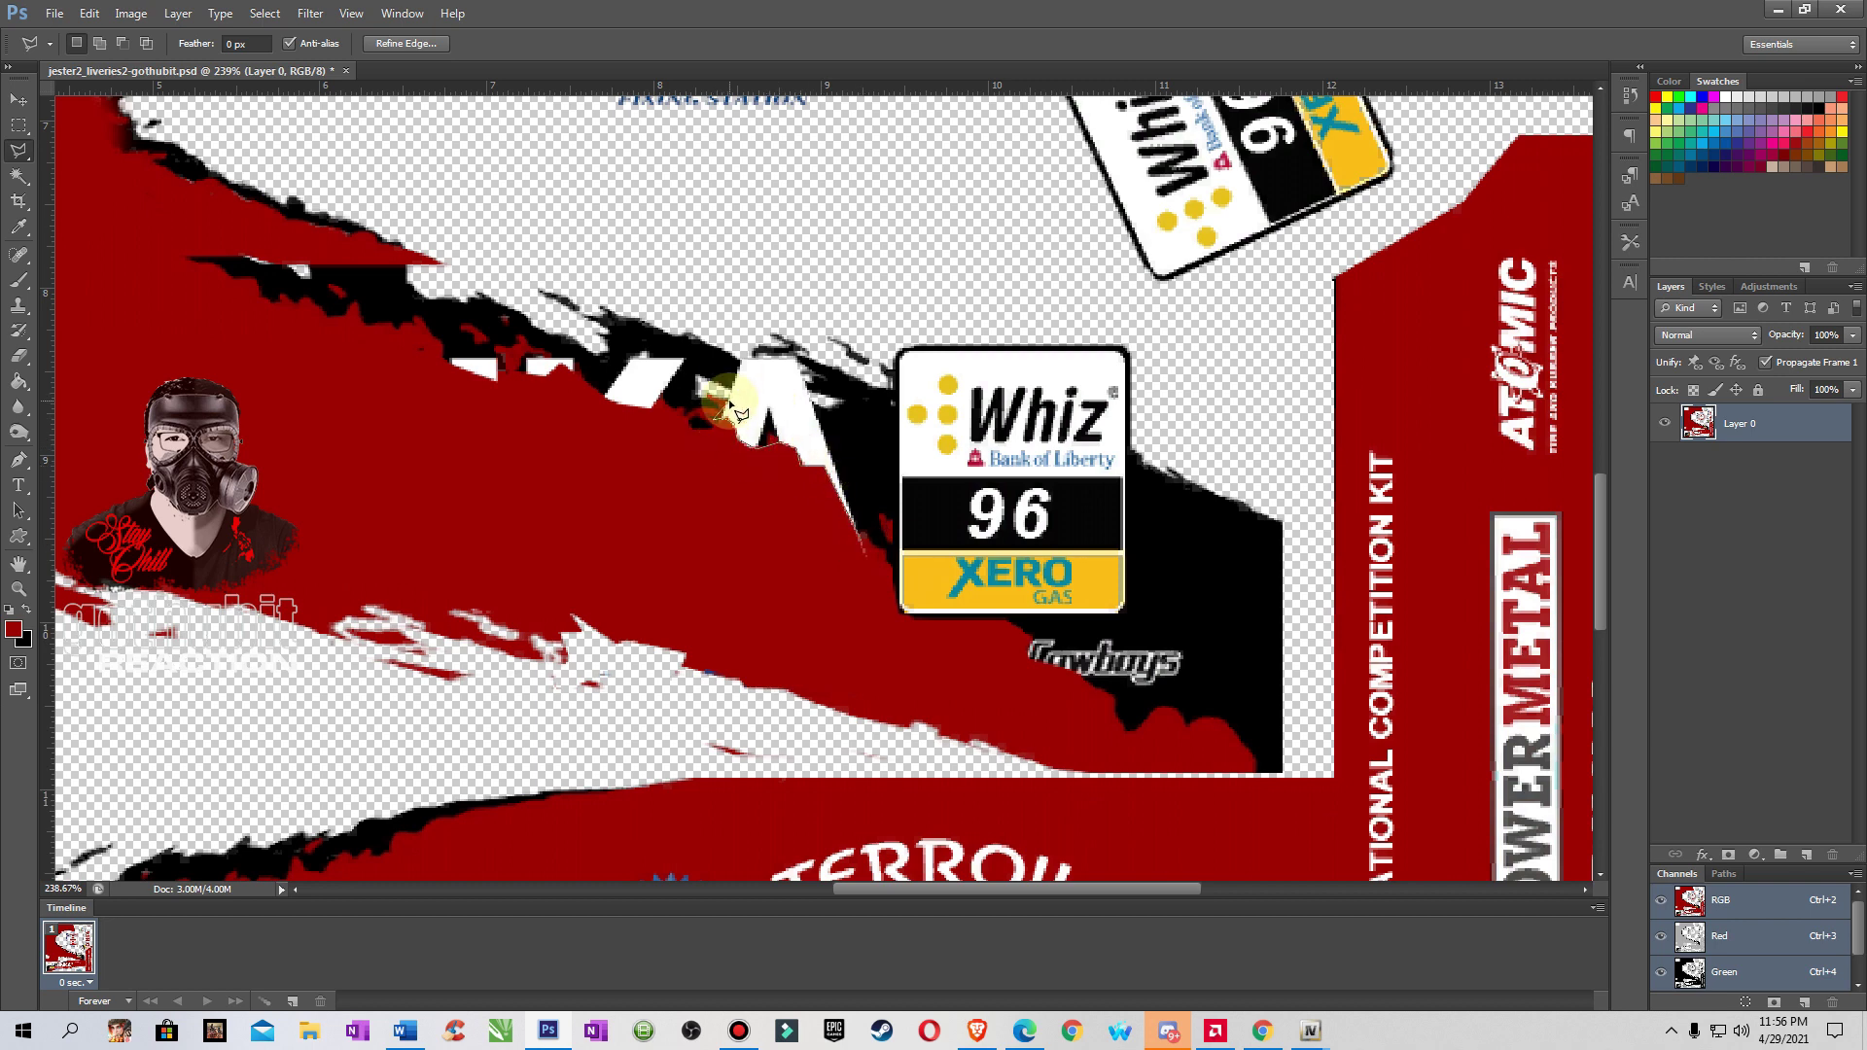
{"action": "left_click", "coordinate": [858, 523]}
{"action": "key", "text": "b"}
{"action": "left_click", "coordinate": [845, 457], "text": "alt"}
{"action": "left_click_drag", "start_coordinate": [766, 474], "coordinate": [792, 517]}
{"action": "key", "text": "ctrl+d"}
- Cover the leftover white DINKA fragments and the Cowboys lettering in the upper band with black, using a 29 px textured brush
{"action": "left_click", "coordinate": [19, 175]}
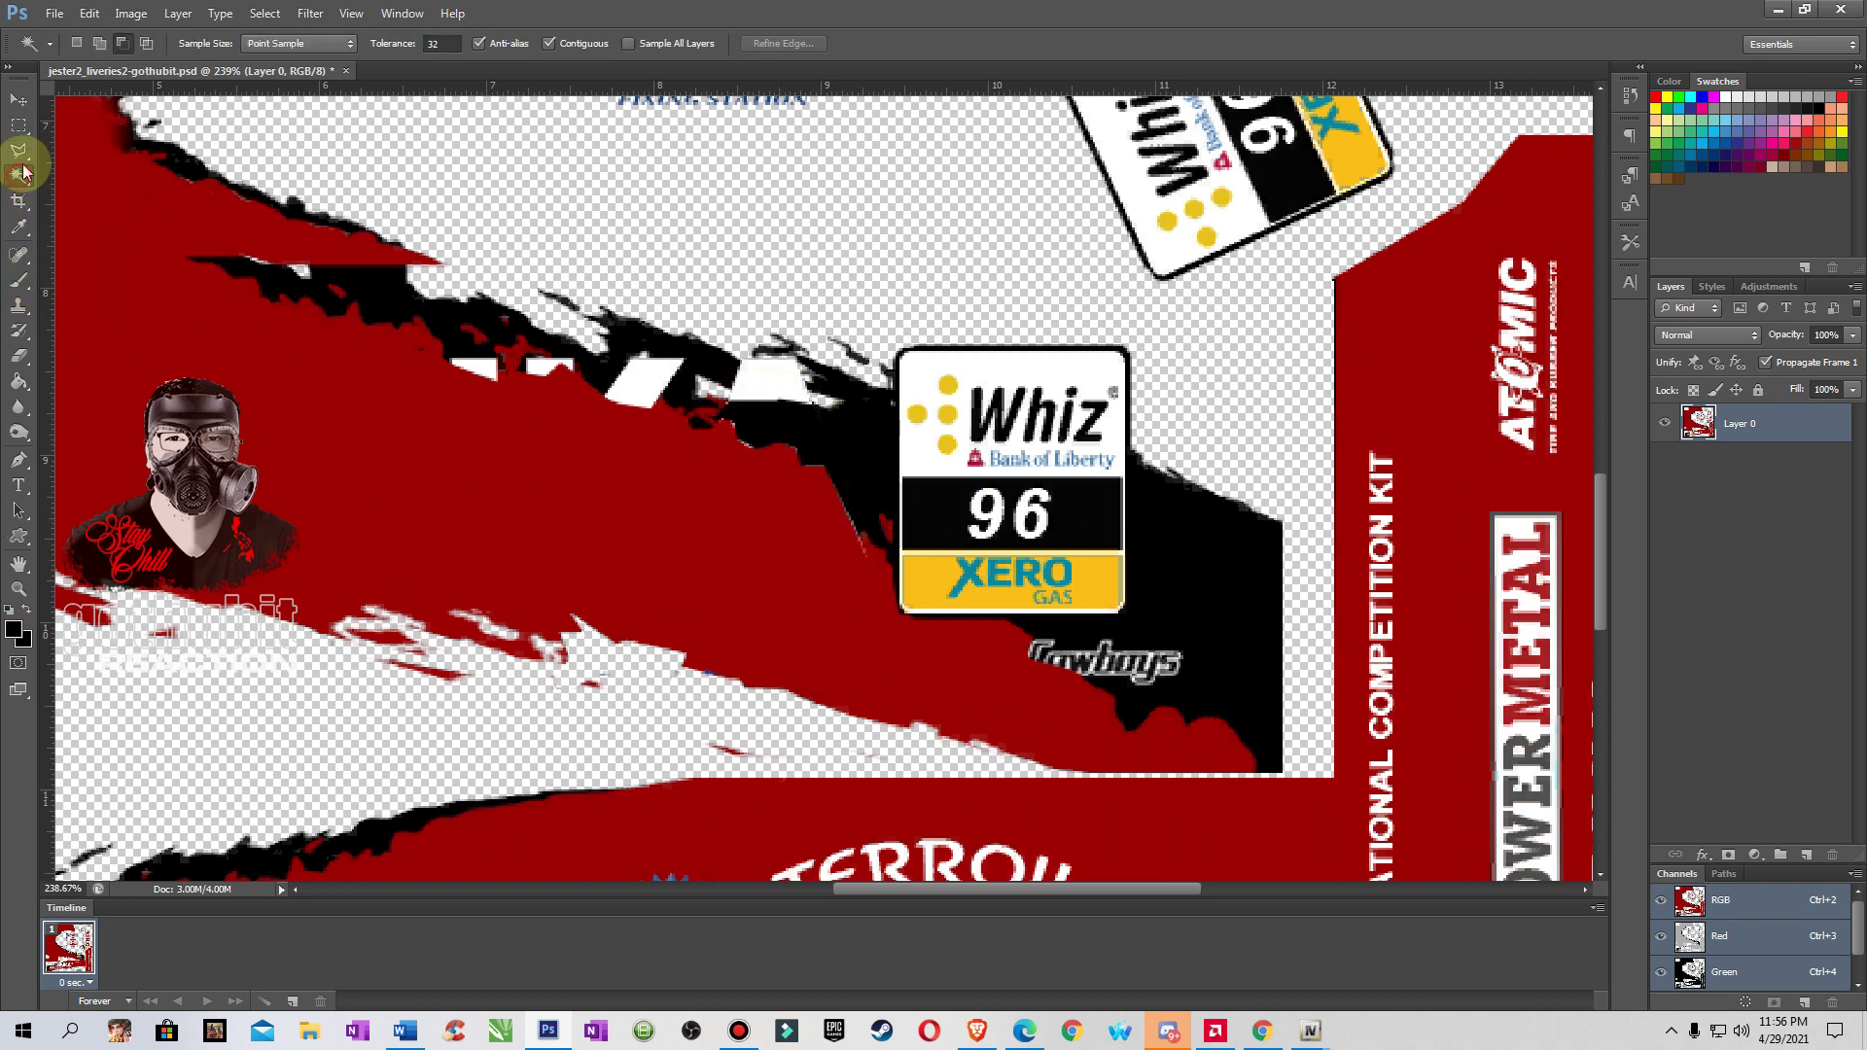
{"action": "left_click", "coordinate": [18, 280]}
{"action": "left_click", "coordinate": [95, 44]}
{"action": "left_click", "coordinate": [44, 101]}
{"action": "left_click", "coordinate": [747, 441]}
{"action": "left_click", "coordinate": [97, 43]}
{"action": "left_click_drag", "start_coordinate": [219, 208], "coordinate": [216, 244]}
{"action": "left_click", "coordinate": [133, 254]}
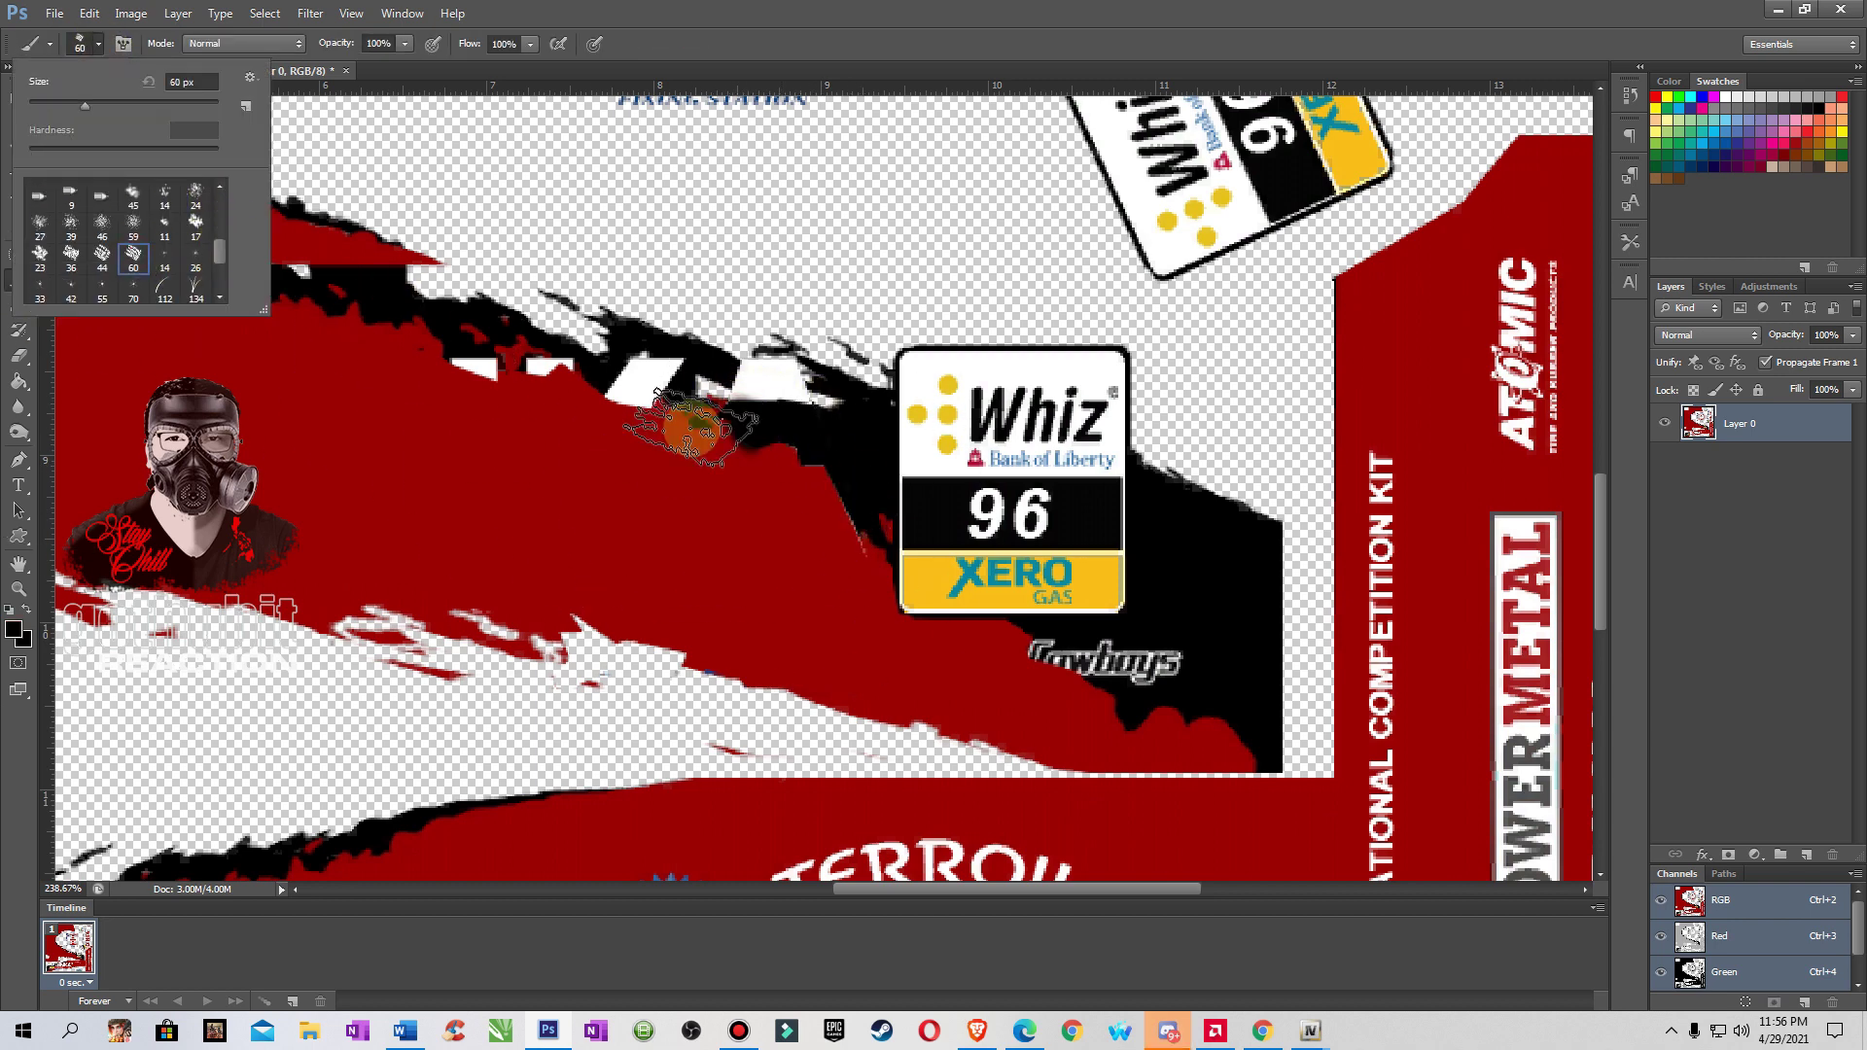
{"action": "left_click", "coordinate": [787, 398]}
{"action": "left_click_drag", "start_coordinate": [644, 377], "coordinate": [598, 372]}
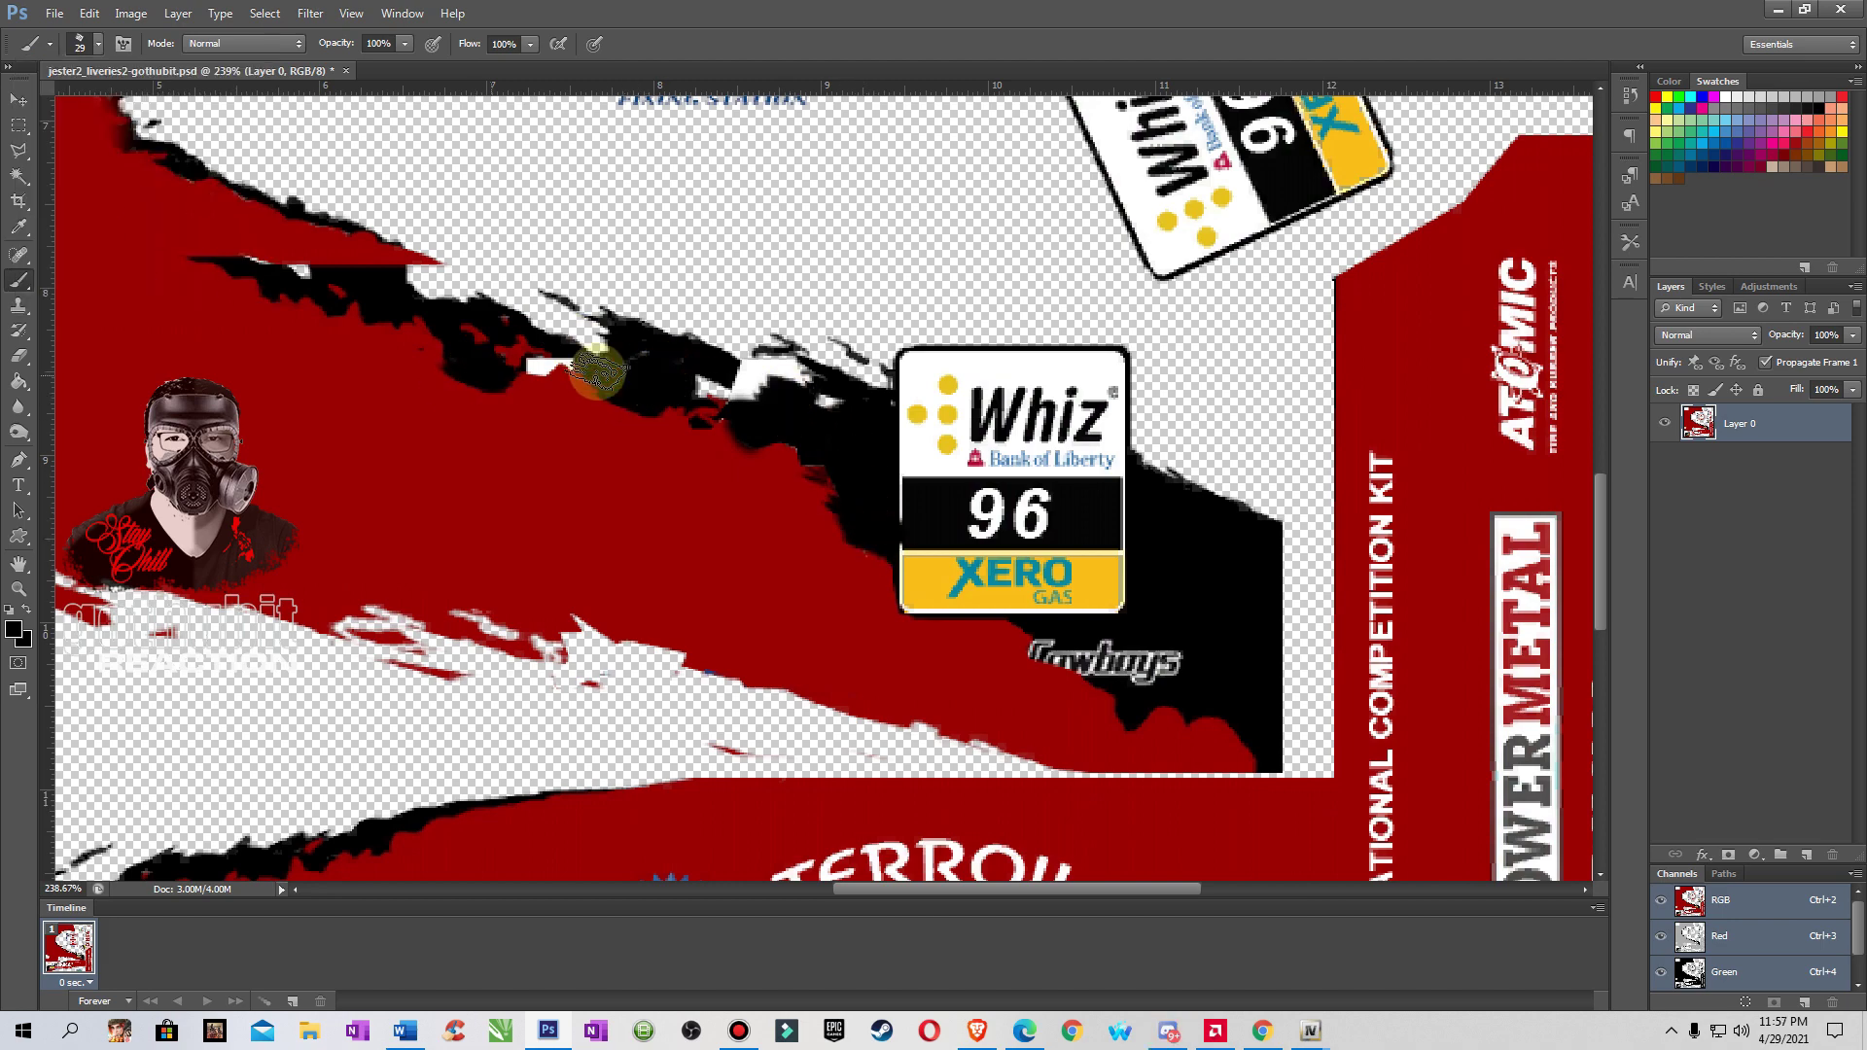
{"action": "left_click_drag", "start_coordinate": [1107, 654], "coordinate": [1050, 651]}
- Extend the torn black edge over the upper part of the lower DINKA lettering with the textured black brush
{"action": "left_click_drag", "start_coordinate": [1601, 512], "coordinate": [1601, 599]}
{"action": "left_click_drag", "start_coordinate": [1017, 888], "coordinate": [799, 887]}
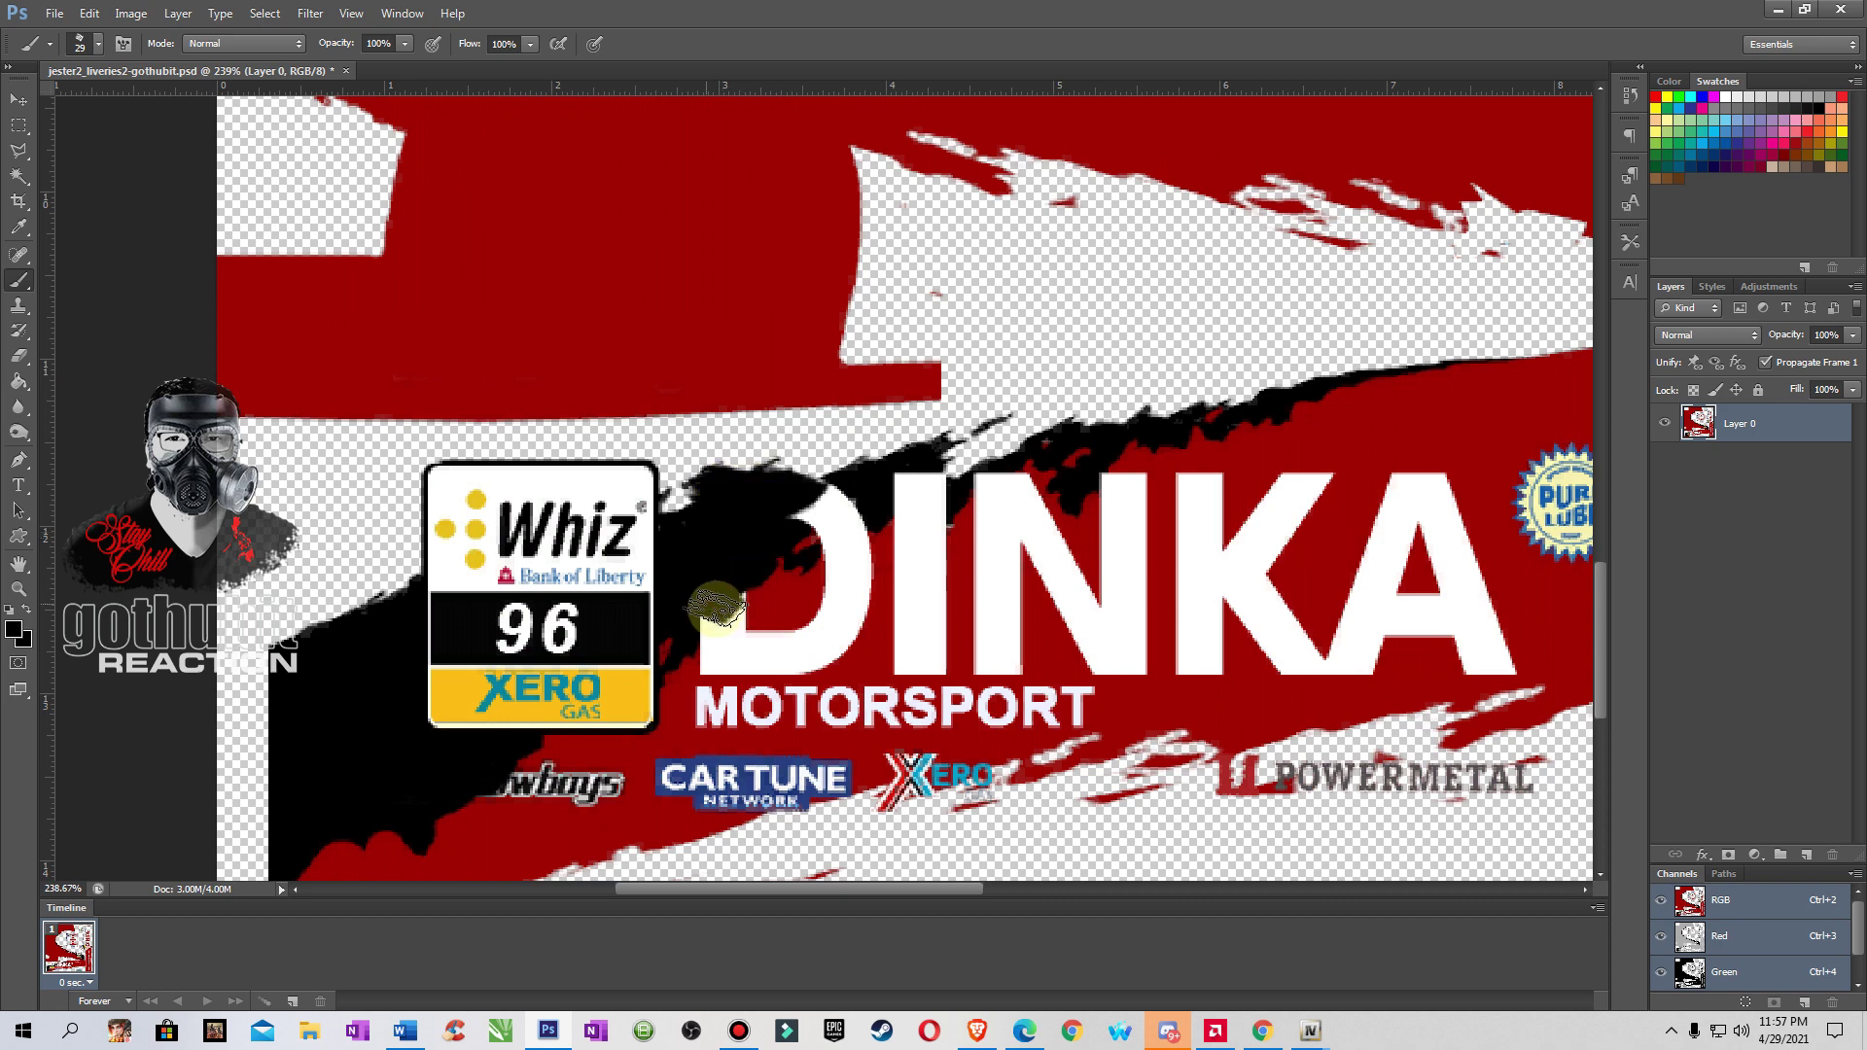
{"action": "mouse_move", "coordinate": [715, 605]}
{"action": "left_mouse_down"}
{"action": "mouse_move", "coordinate": [896, 492]}
{"action": "mouse_move", "coordinate": [1060, 448]}
{"action": "left_mouse_up"}
- Sample the body red and paint over the lower DINKA MOTORSPORT lettering and the CAR TUNE, XERO and POWERMETAL logos beneath it
{"action": "left_click", "coordinate": [282, 408], "text": "alt"}
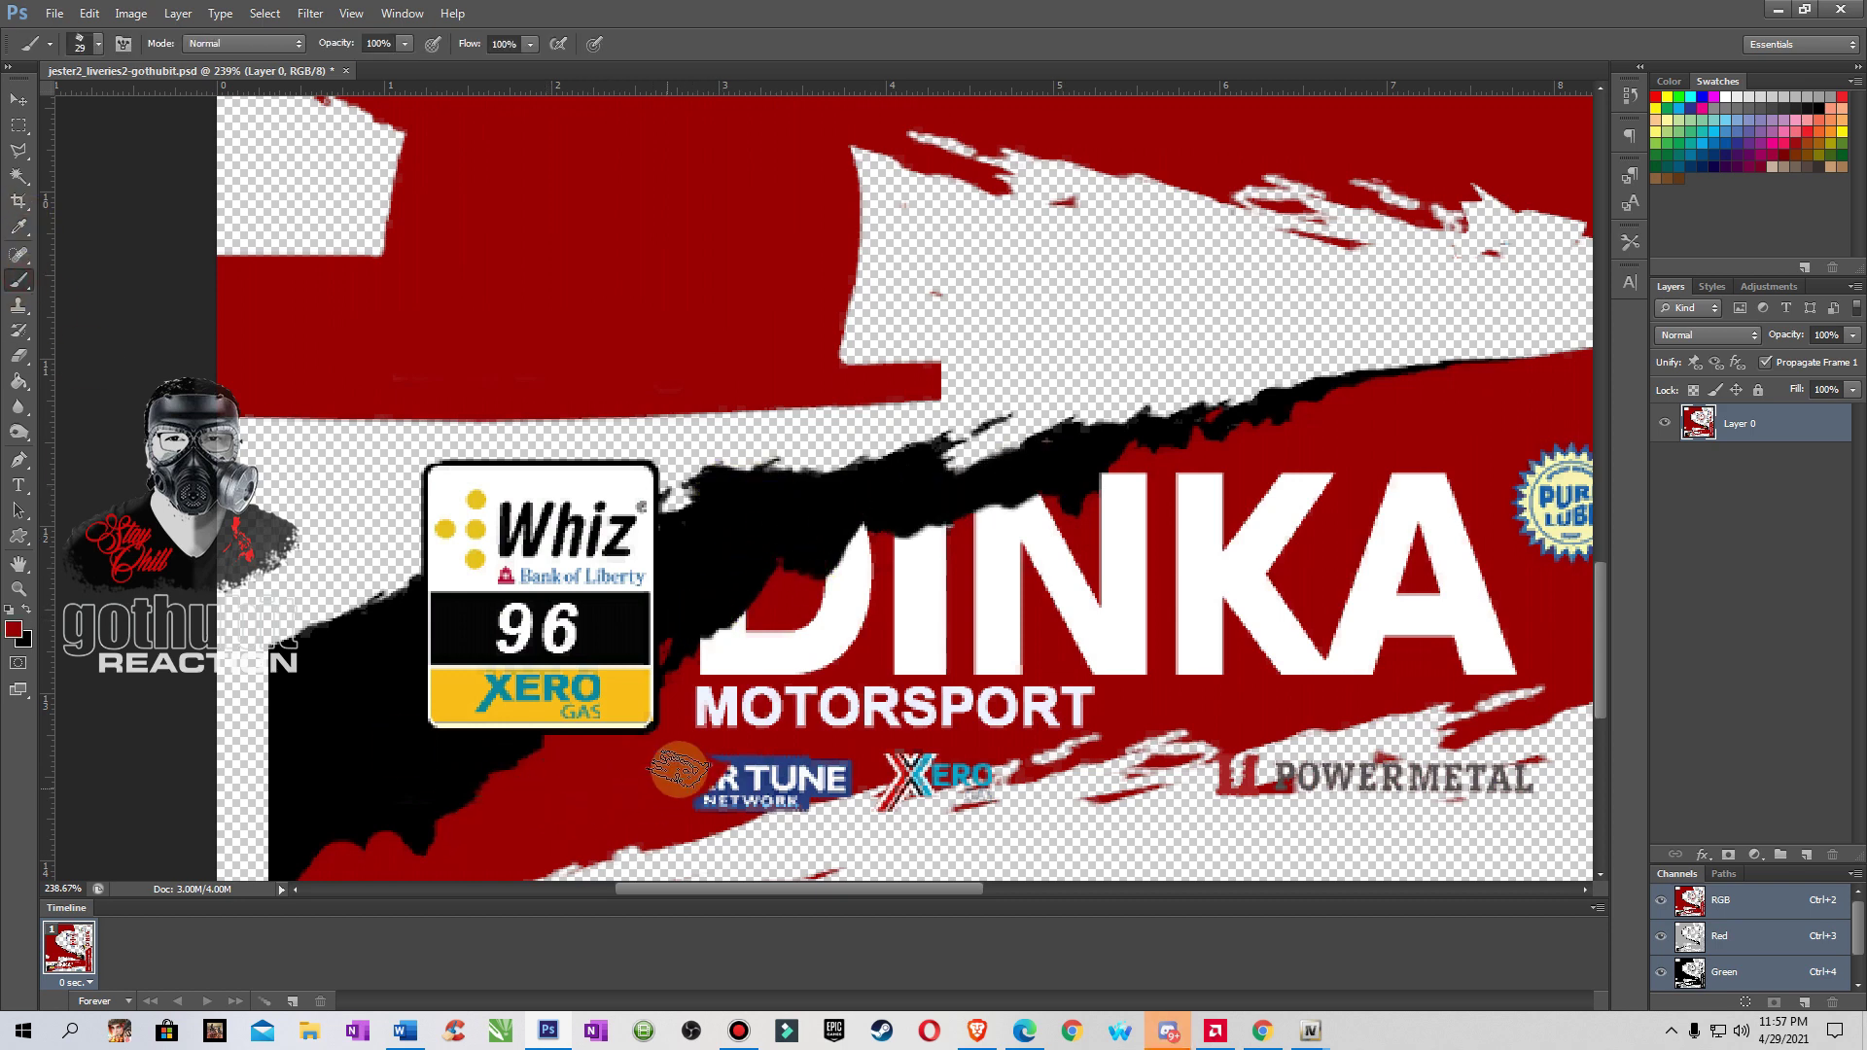
{"action": "mouse_move", "coordinate": [678, 768]}
{"action": "left_mouse_down"}
{"action": "mouse_move", "coordinate": [797, 805]}
{"action": "mouse_move", "coordinate": [730, 762]}
{"action": "mouse_move", "coordinate": [731, 639]}
{"action": "mouse_move", "coordinate": [784, 691]}
{"action": "mouse_move", "coordinate": [917, 749]}
{"action": "mouse_move", "coordinate": [888, 791]}
{"action": "mouse_move", "coordinate": [1055, 731]}
{"action": "mouse_move", "coordinate": [1016, 648]}
{"action": "mouse_move", "coordinate": [846, 574]}
{"action": "mouse_move", "coordinate": [876, 604]}
{"action": "mouse_move", "coordinate": [1078, 523]}
{"action": "mouse_move", "coordinate": [1435, 476]}
{"action": "mouse_move", "coordinate": [1405, 665]}
{"action": "mouse_move", "coordinate": [1191, 537]}
{"action": "left_mouse_up"}
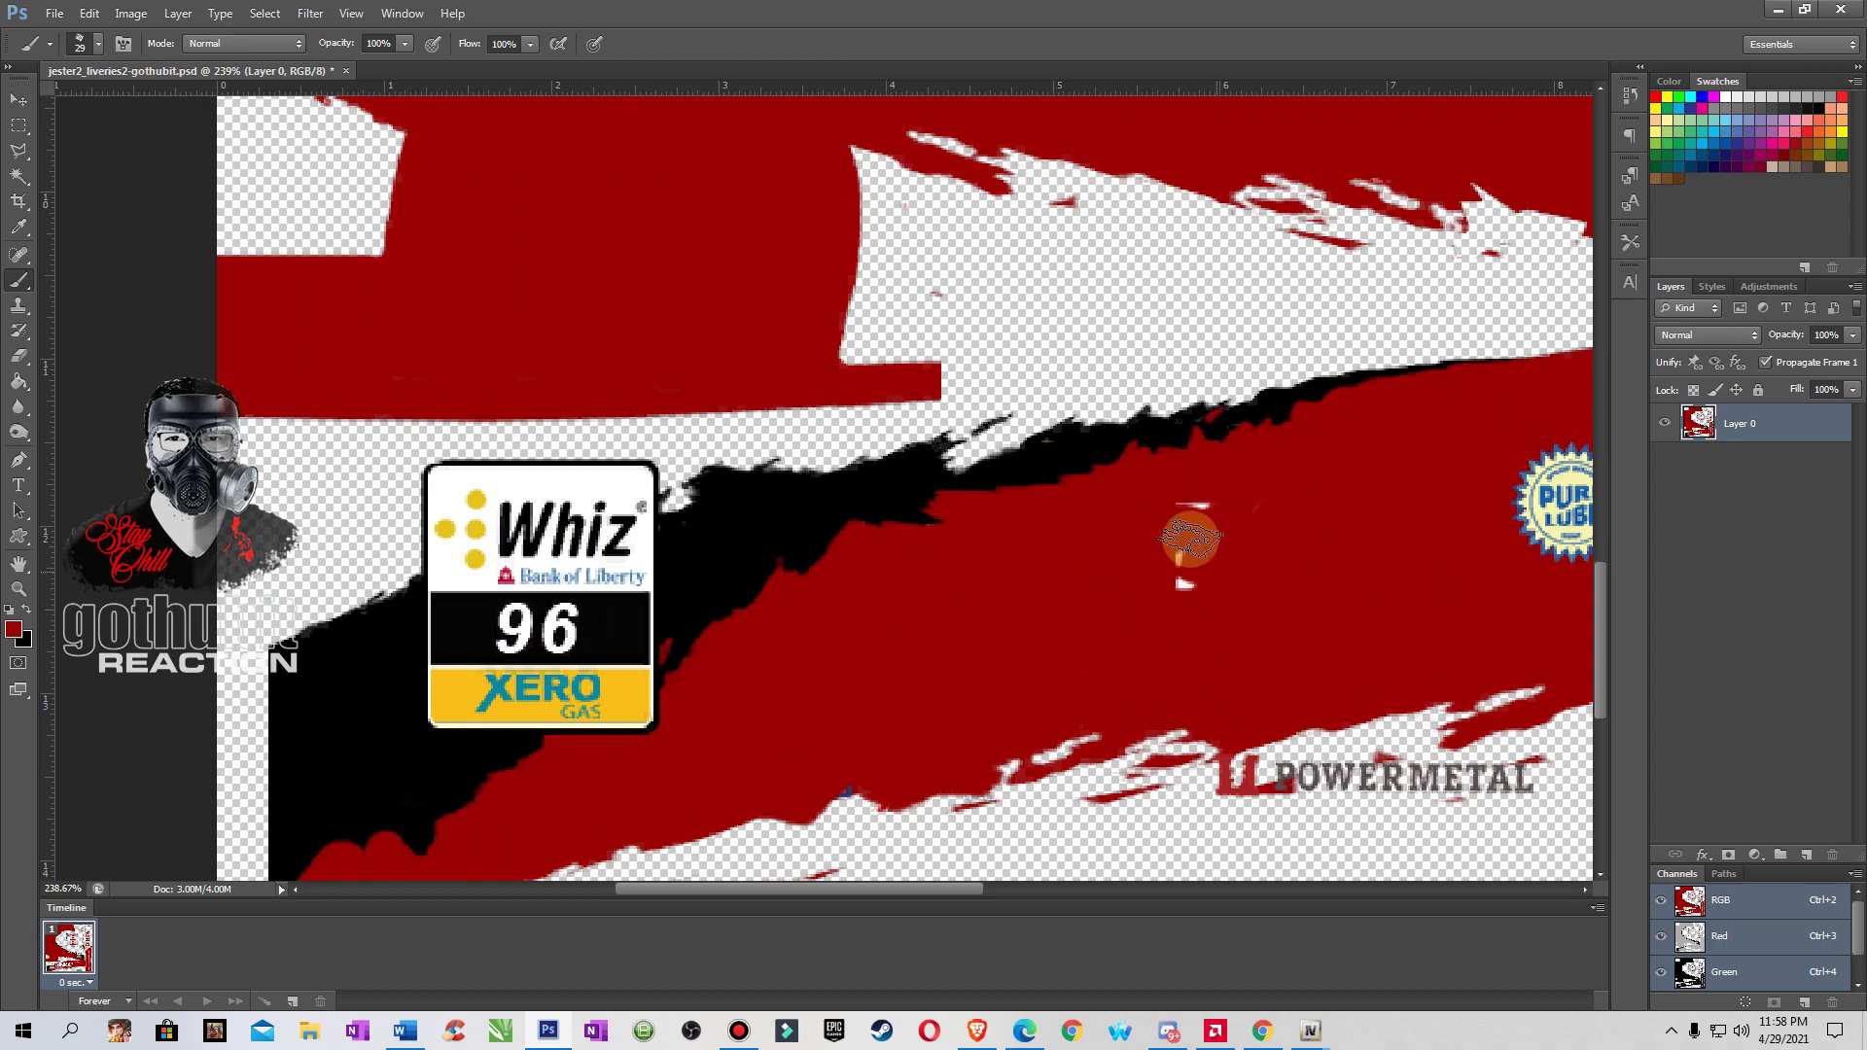
{"action": "left_click_drag", "start_coordinate": [1453, 799], "coordinate": [1458, 775]}
- Paint over the PURE LUBE and TERROIL logos and all lettering and logos on the vertical red strip with the body red
{"action": "left_click_drag", "start_coordinate": [953, 889], "coordinate": [1140, 888]}
{"action": "mouse_move", "coordinate": [807, 501]}
{"action": "left_mouse_down"}
{"action": "mouse_move", "coordinate": [988, 434]}
{"action": "mouse_move", "coordinate": [1517, 440]}
{"action": "mouse_move", "coordinate": [1507, 126]}
{"action": "left_mouse_up"}
{"action": "left_click_drag", "start_coordinate": [1598, 696], "coordinate": [1606, 342]}
{"action": "left_click_drag", "start_coordinate": [1124, 889], "coordinate": [1269, 889]}
{"action": "left_click_drag", "start_coordinate": [1600, 340], "coordinate": [1599, 602]}
{"action": "mouse_move", "coordinate": [1052, 345]}
{"action": "left_mouse_down"}
{"action": "mouse_move", "coordinate": [1057, 233]}
{"action": "mouse_move", "coordinate": [1053, 623]}
{"action": "mouse_move", "coordinate": [1162, 255]}
{"action": "left_mouse_up"}
{"action": "scroll", "coordinate": [1060, 346], "scroll_direction": "down", "scroll_amount": 3}
{"action": "left_click_drag", "start_coordinate": [1601, 652], "coordinate": [1602, 710]}
{"action": "left_click_drag", "start_coordinate": [1040, 495], "coordinate": [1040, 608]}
- Delete the HERLER, auto exotic, DINKA and other logos from the large transparent area with a polygonal lasso selection, and deselect
{"action": "key", "text": "m"}
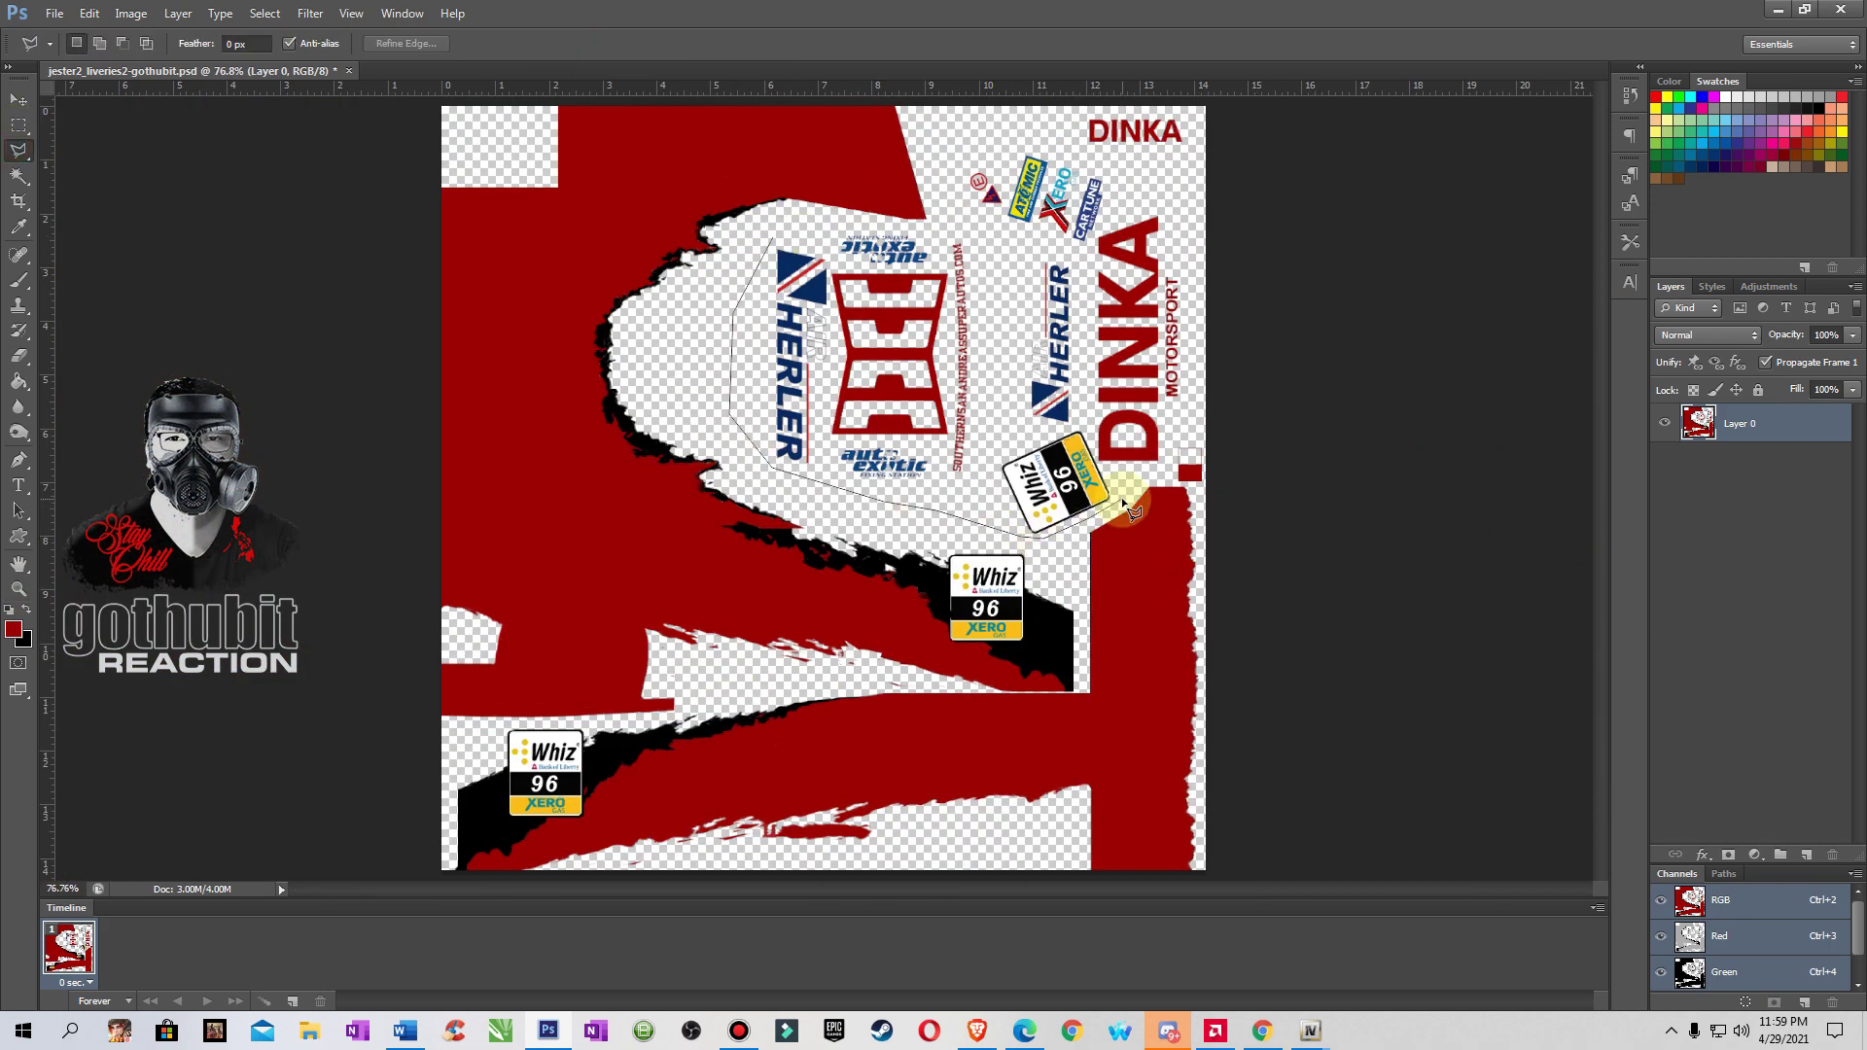
{"action": "left_click", "coordinate": [773, 237]}
{"action": "key", "text": "Delete"}
{"action": "key", "text": "ctrl+d"}
- Paint over the upper Whiz 96 XERO badge with black and sampled body red, following the torn edge between the two colours
{"action": "left_click", "coordinate": [18, 588]}
{"action": "left_click_drag", "start_coordinate": [875, 609], "coordinate": [1232, 672]}
{"action": "left_click", "coordinate": [19, 280]}
{"action": "left_click_drag", "start_coordinate": [610, 501], "coordinate": [689, 503]}
{"action": "left_click", "coordinate": [19, 226]}
{"action": "left_click", "coordinate": [863, 491]}
{"action": "key", "text": "b"}
{"action": "mouse_move", "coordinate": [839, 496]}
{"action": "left_mouse_down"}
{"action": "mouse_move", "coordinate": [625, 426]}
{"action": "mouse_move", "coordinate": [650, 266]}
{"action": "mouse_move", "coordinate": [828, 261]}
{"action": "mouse_move", "coordinate": [756, 282]}
{"action": "mouse_move", "coordinate": [699, 336]}
{"action": "mouse_move", "coordinate": [775, 481]}
{"action": "mouse_move", "coordinate": [759, 392]}
{"action": "left_mouse_up"}
- Paint black over the part of the lower Whiz 96 badge that lies within the black band
{"action": "scroll", "coordinate": [1604, 826], "scroll_direction": "left", "scroll_amount": 5}
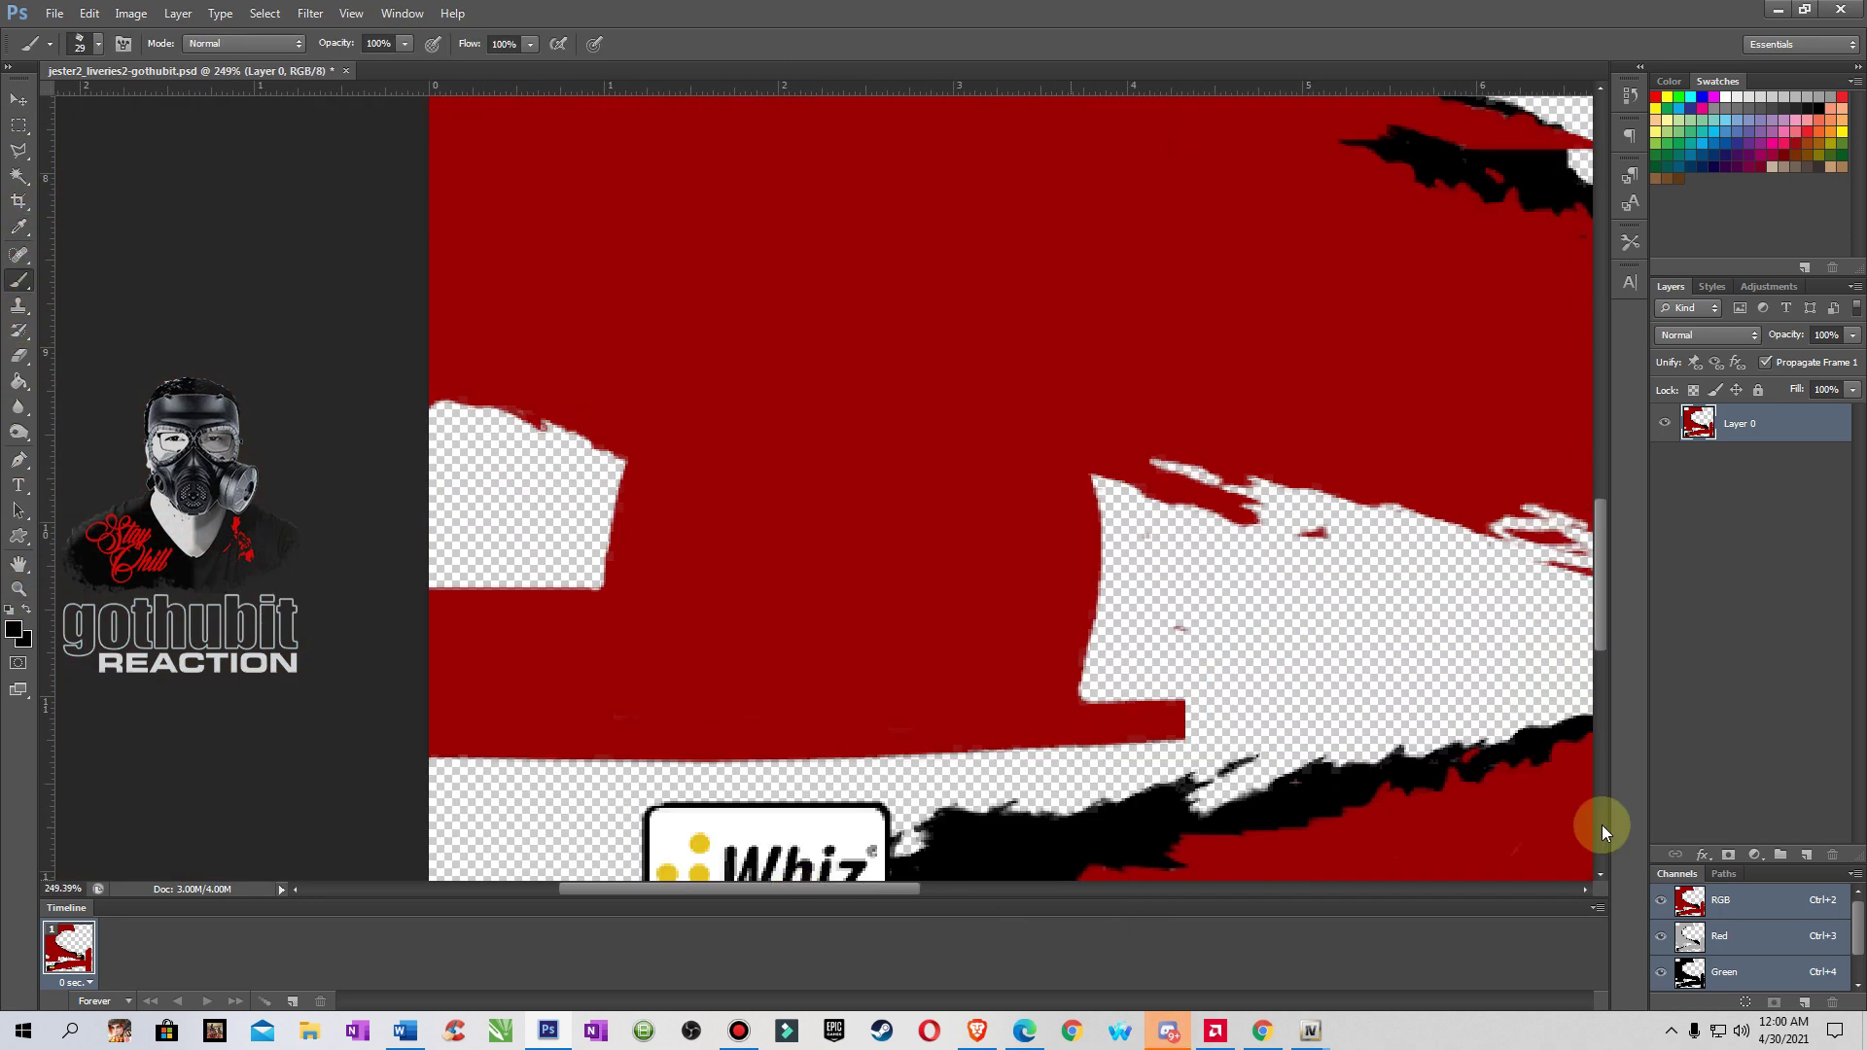
{"action": "scroll", "coordinate": [677, 690], "scroll_direction": "down", "scroll_amount": 3}
{"action": "mouse_move", "coordinate": [677, 689]}
{"action": "left_mouse_down"}
{"action": "mouse_move", "coordinate": [646, 512]}
{"action": "mouse_move", "coordinate": [708, 644]}
{"action": "mouse_move", "coordinate": [768, 442]}
{"action": "left_mouse_up"}
- Erase the corner and upper border of the lower Whiz badge outside the black band with the Eraser and Background Eraser
{"action": "left_click", "coordinate": [19, 356]}
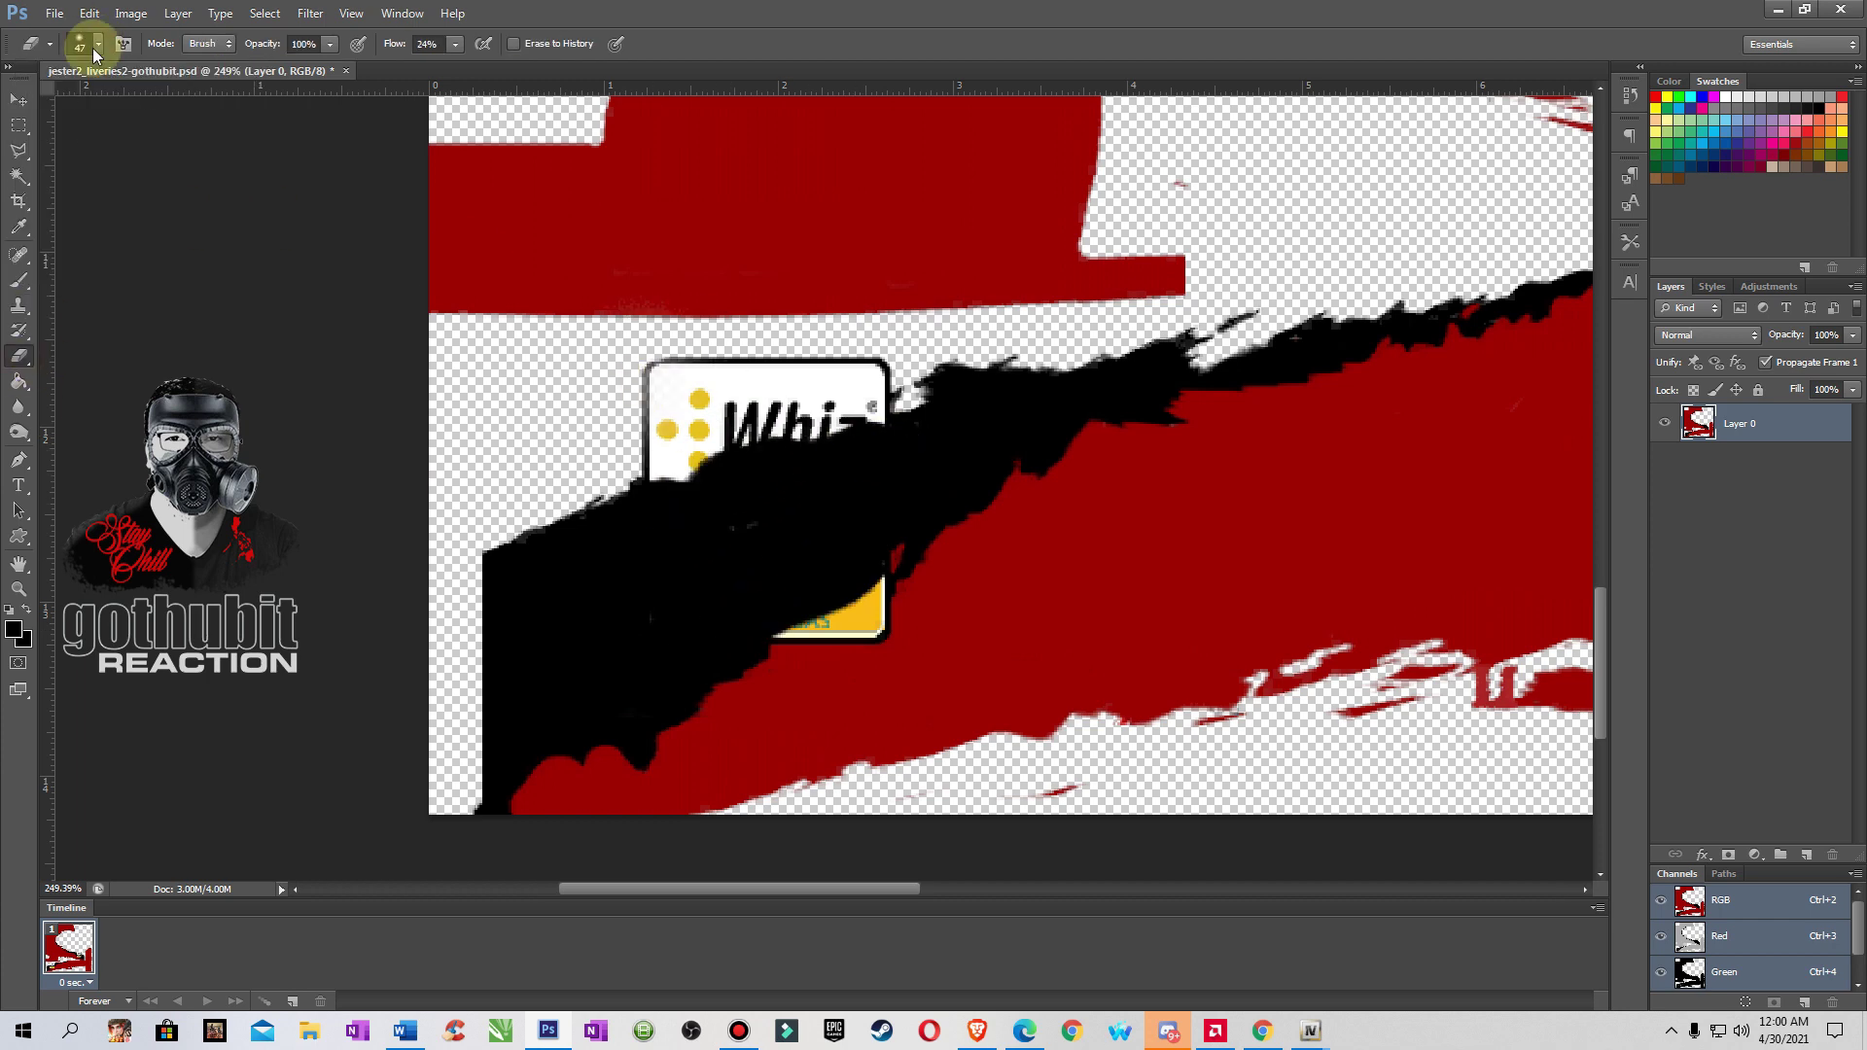
{"action": "left_click_drag", "start_coordinate": [658, 396], "coordinate": [661, 433]}
{"action": "left_click_drag", "start_coordinate": [18, 356], "coordinate": [97, 379]}
{"action": "left_click", "coordinate": [42, 43]}
{"action": "left_click", "coordinate": [49, 45]}
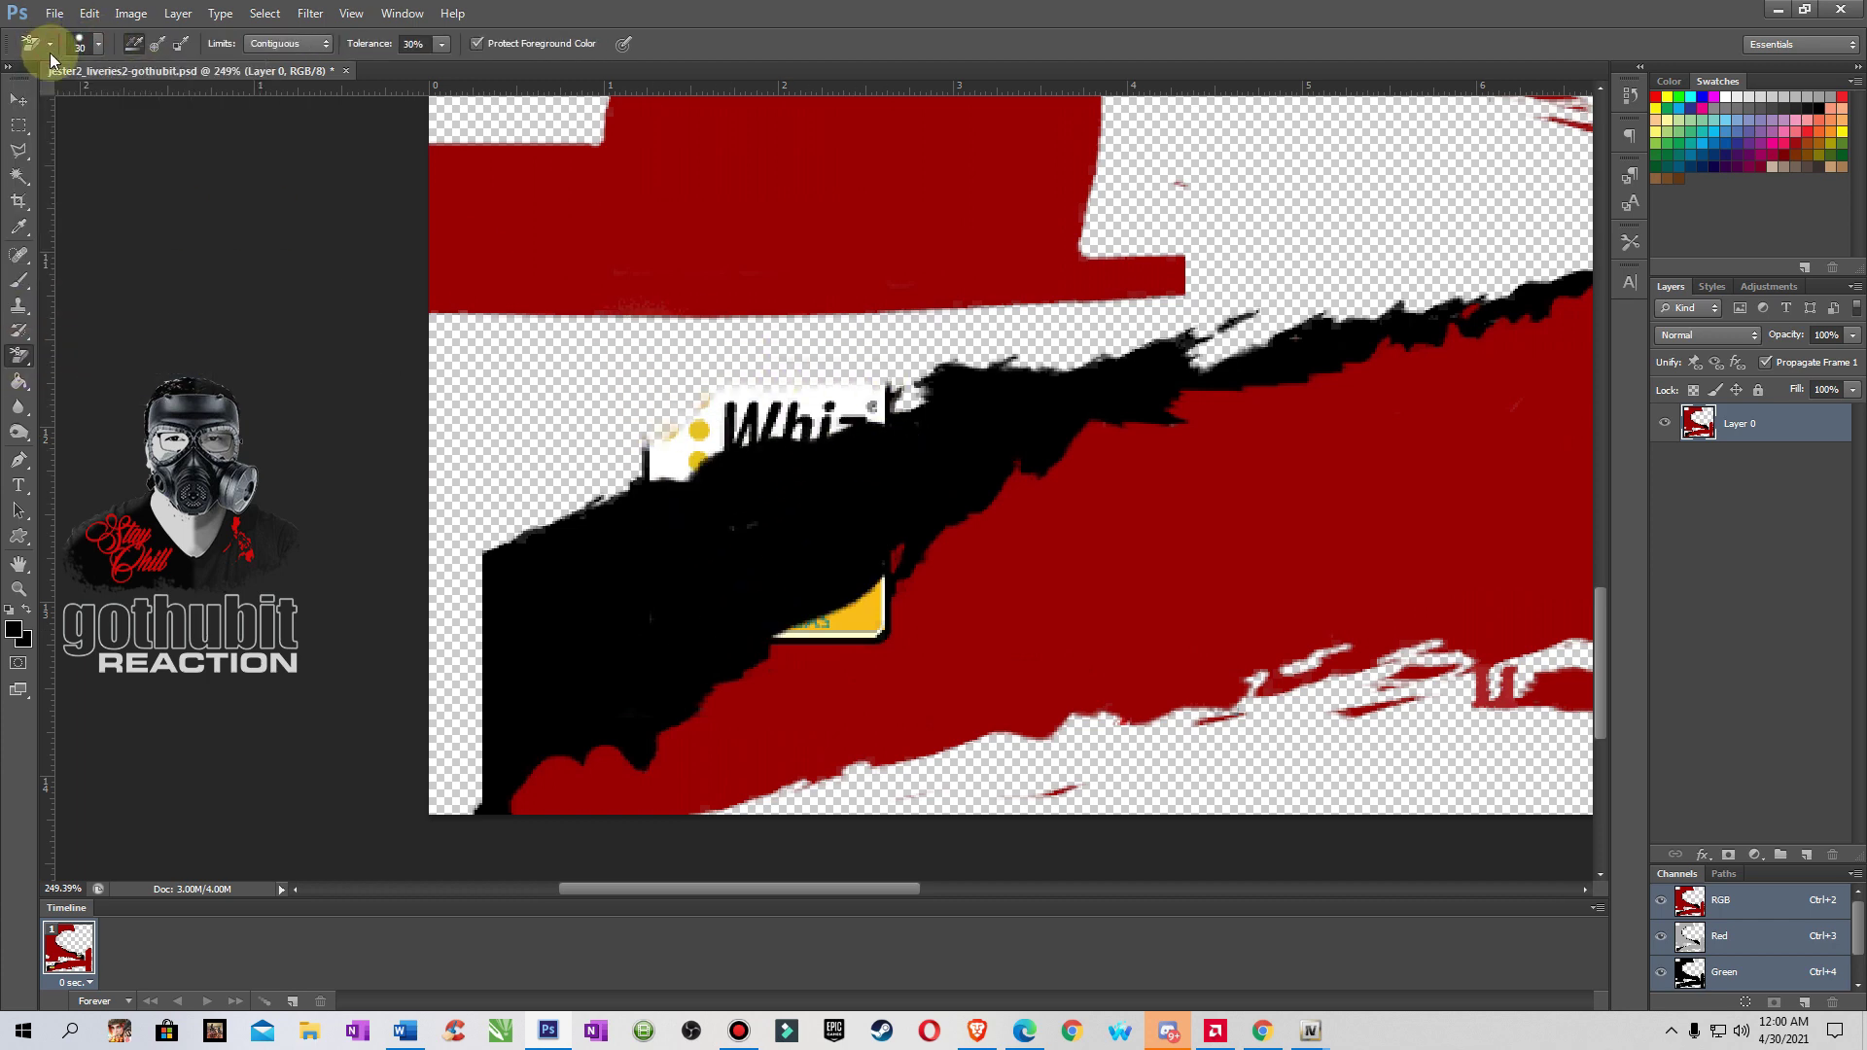
{"action": "left_click", "coordinate": [48, 44]}
{"action": "left_click", "coordinate": [18, 280]}
{"action": "left_click", "coordinate": [18, 356]}
{"action": "left_click", "coordinate": [86, 44]}
{"action": "left_click_drag", "start_coordinate": [661, 447], "coordinate": [698, 430]}
{"action": "left_click", "coordinate": [48, 44]}
{"action": "left_click", "coordinate": [86, 44]}
{"action": "left_click_drag", "start_coordinate": [40, 100], "coordinate": [55, 100]}
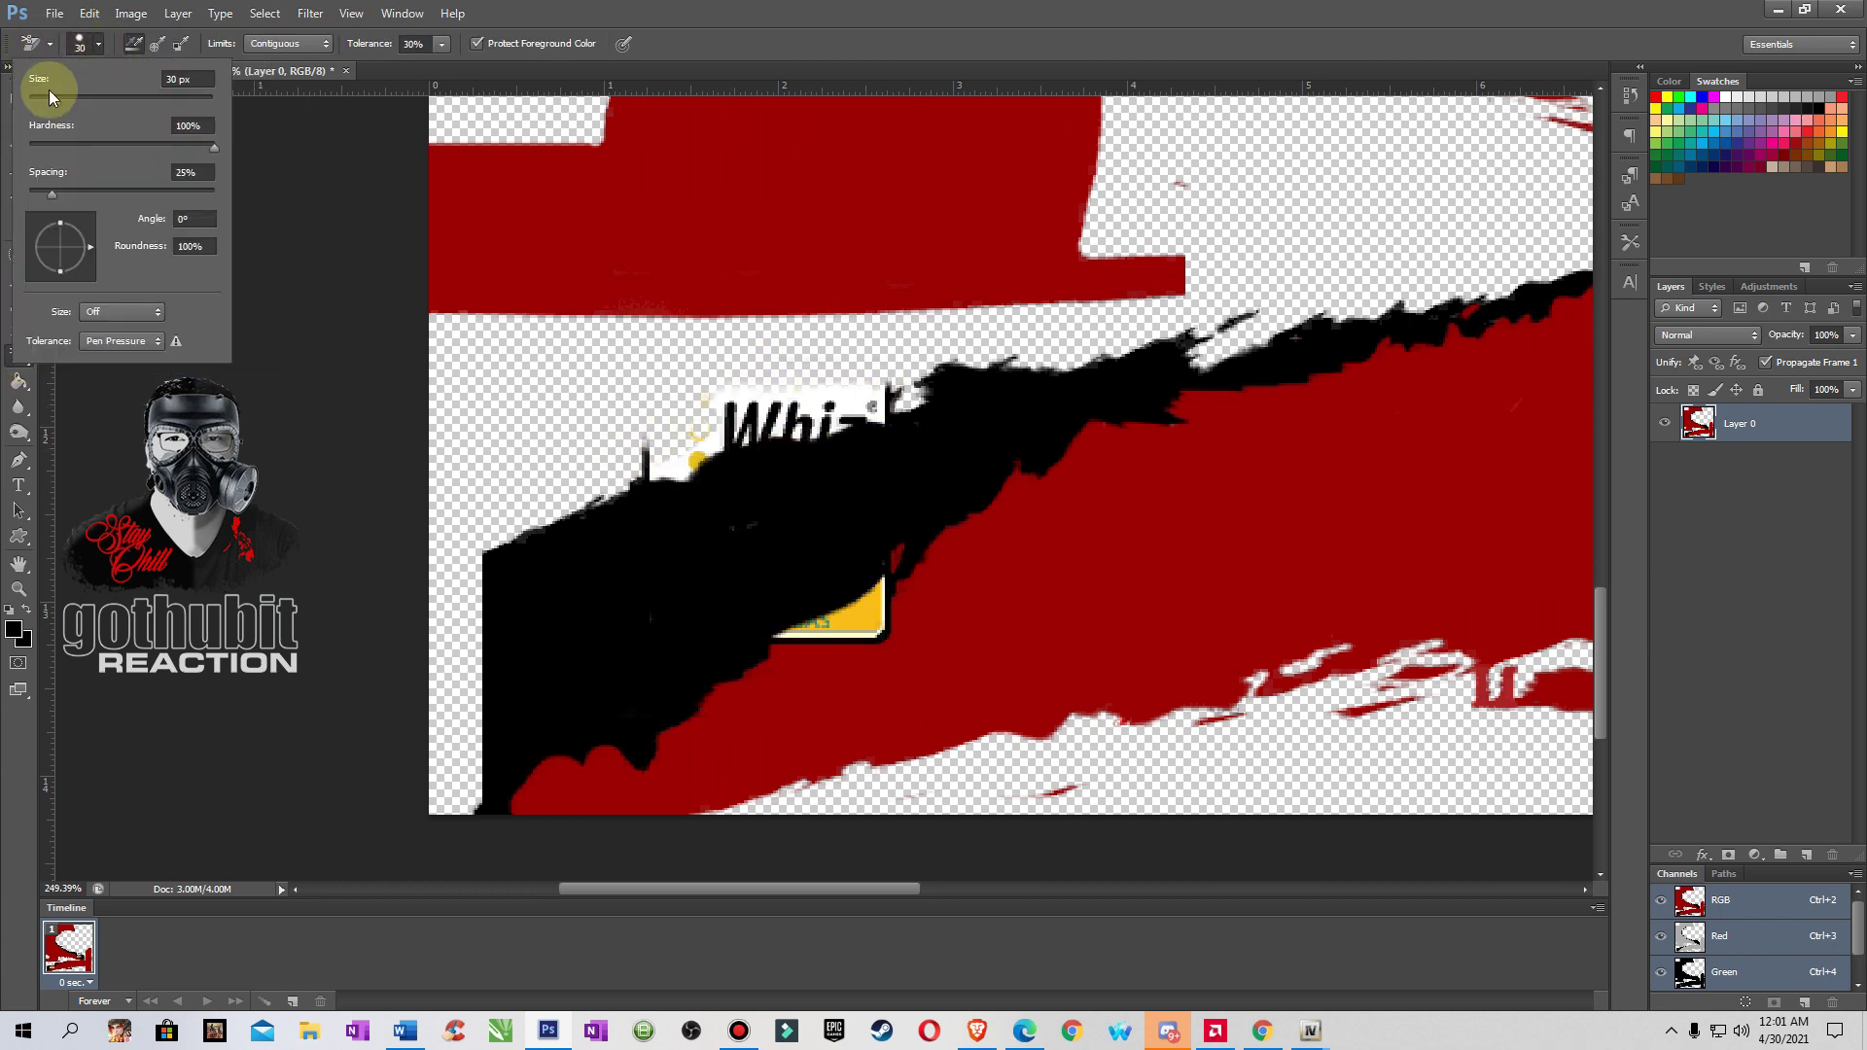
{"action": "left_click", "coordinate": [49, 44]}
{"action": "left_click", "coordinate": [86, 43]}
{"action": "left_click", "coordinate": [181, 43]}
{"action": "left_click", "coordinate": [85, 44]}
{"action": "left_click", "coordinate": [157, 44]}
{"action": "left_click", "coordinate": [92, 44]}
- Remove the remaining white Whiz lettering along the upper edge of the lower black band
{"action": "mouse_move", "coordinate": [18, 355]}
{"action": "left_mouse_down"}
{"action": "mouse_move", "coordinate": [97, 379]}
{"action": "mouse_move", "coordinate": [97, 355]}
{"action": "left_mouse_up"}
{"action": "key", "text": "b"}
{"action": "left_click", "coordinate": [96, 43]}
{"action": "left_click_drag", "start_coordinate": [729, 406], "coordinate": [844, 390]}
- Erase the stray badge fragments along the lower black band's upper edge with a 17 px textured eraser tip
{"action": "left_click", "coordinate": [96, 44]}
{"action": "left_click_drag", "start_coordinate": [219, 203], "coordinate": [218, 259]}
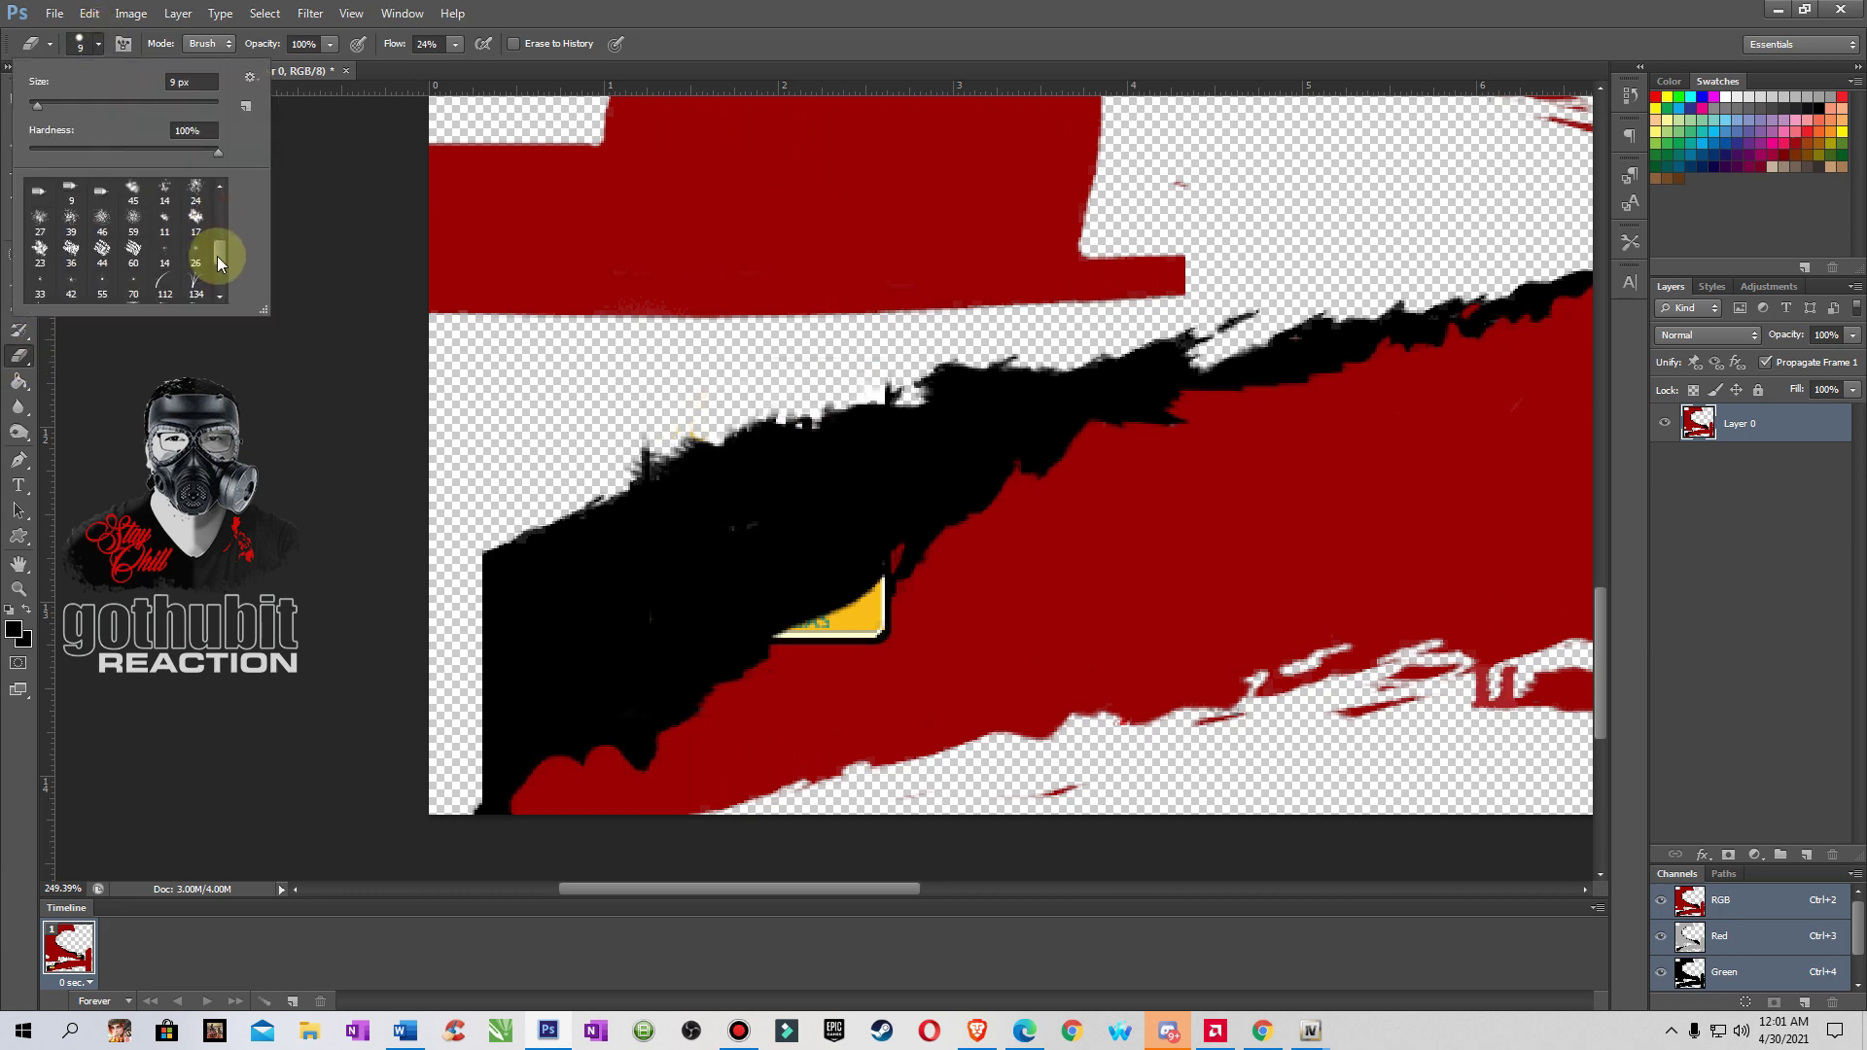
{"action": "left_click", "coordinate": [196, 222]}
{"action": "left_click_drag", "start_coordinate": [784, 414], "coordinate": [884, 389]}
- Sample the body red and paint over the remaining yellow corner of the lower badge
{"action": "key", "text": "b"}
{"action": "left_click", "coordinate": [936, 626], "text": "alt"}
{"action": "mouse_move", "coordinate": [848, 624]}
{"action": "left_mouse_down"}
{"action": "mouse_move", "coordinate": [877, 602]}
{"action": "mouse_move", "coordinate": [783, 634]}
{"action": "left_mouse_up"}
- Roughen the outer edge of the upper black band with the 17 px textured eraser
{"action": "left_click_drag", "start_coordinate": [835, 887], "coordinate": [1092, 887]}
{"action": "left_click_drag", "start_coordinate": [1599, 620], "coordinate": [1599, 508]}
{"action": "key", "text": "e"}
{"action": "left_click_drag", "start_coordinate": [1000, 367], "coordinate": [1264, 406]}
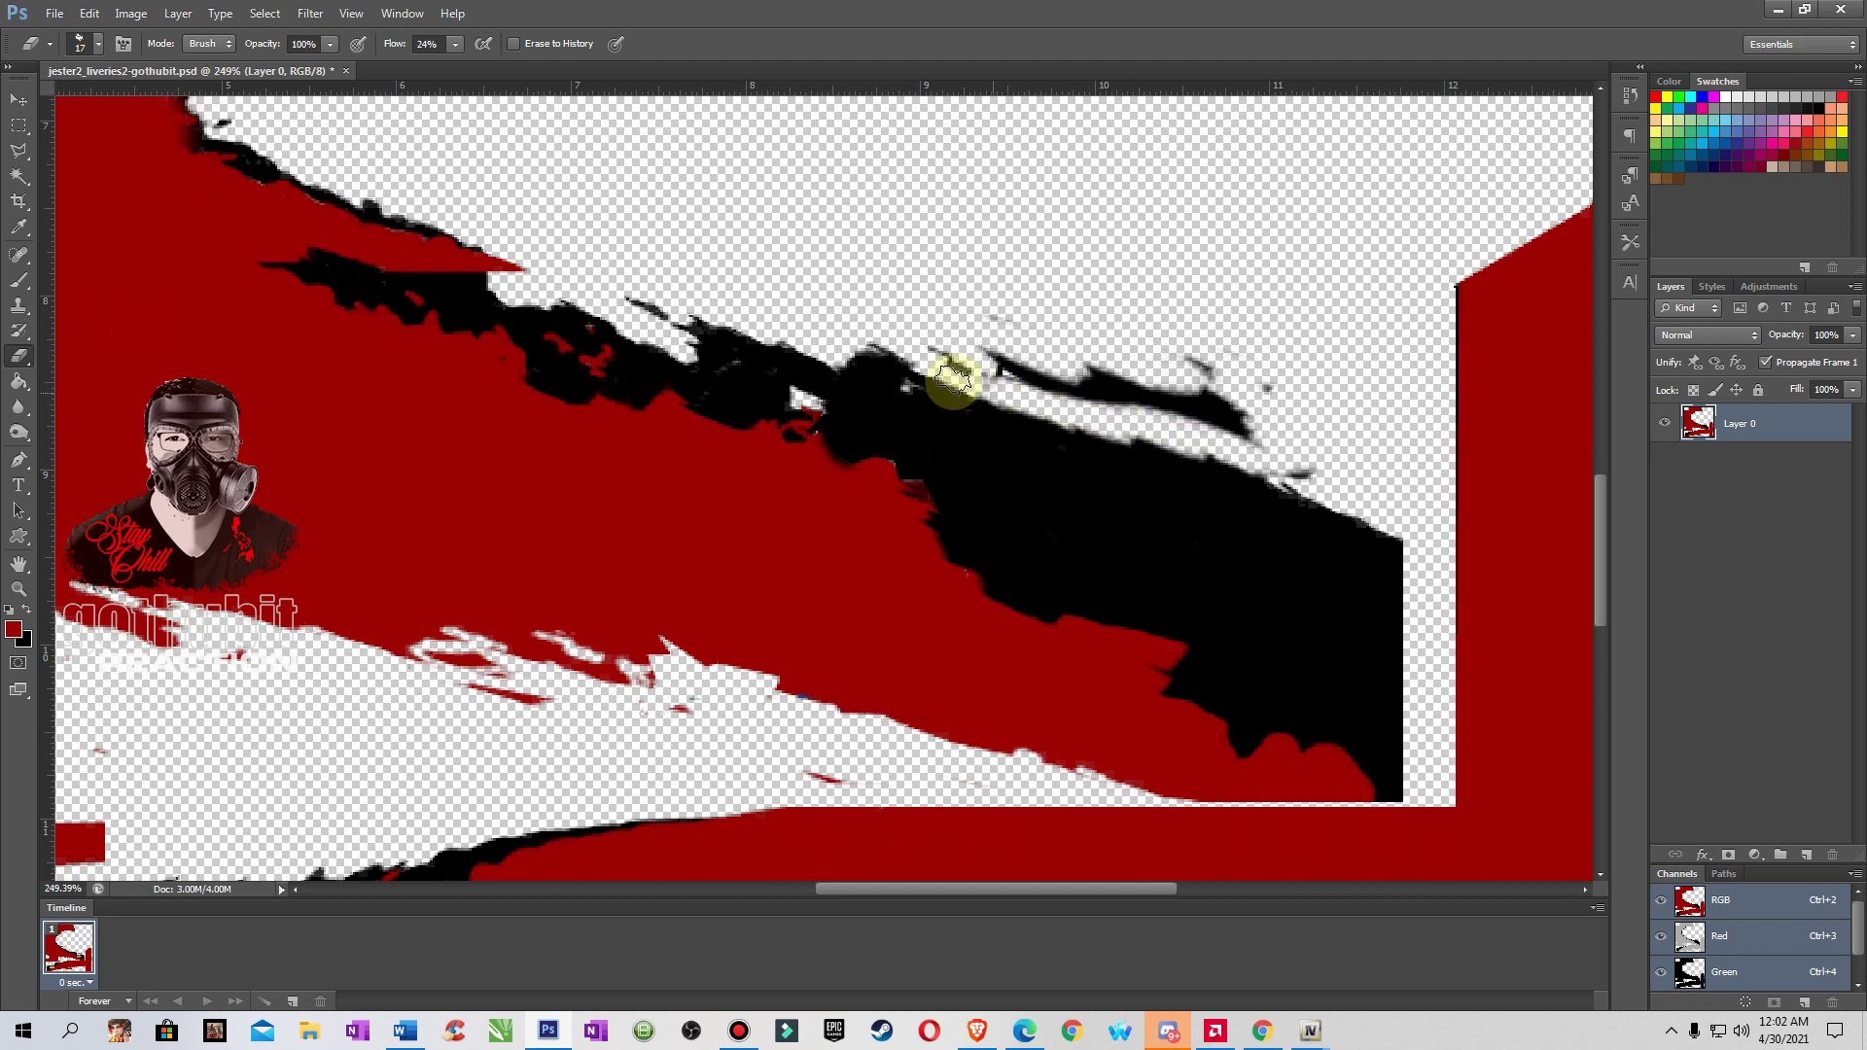
{"action": "mouse_move", "coordinate": [1369, 534]}
{"action": "left_mouse_down"}
{"action": "mouse_move", "coordinate": [1166, 496]}
{"action": "mouse_move", "coordinate": [1038, 432]}
{"action": "mouse_move", "coordinate": [1179, 471]}
{"action": "mouse_move", "coordinate": [1108, 449]}
{"action": "left_mouse_up"}
{"action": "left_click", "coordinate": [1214, 473]}
{"action": "left_click", "coordinate": [1267, 491]}
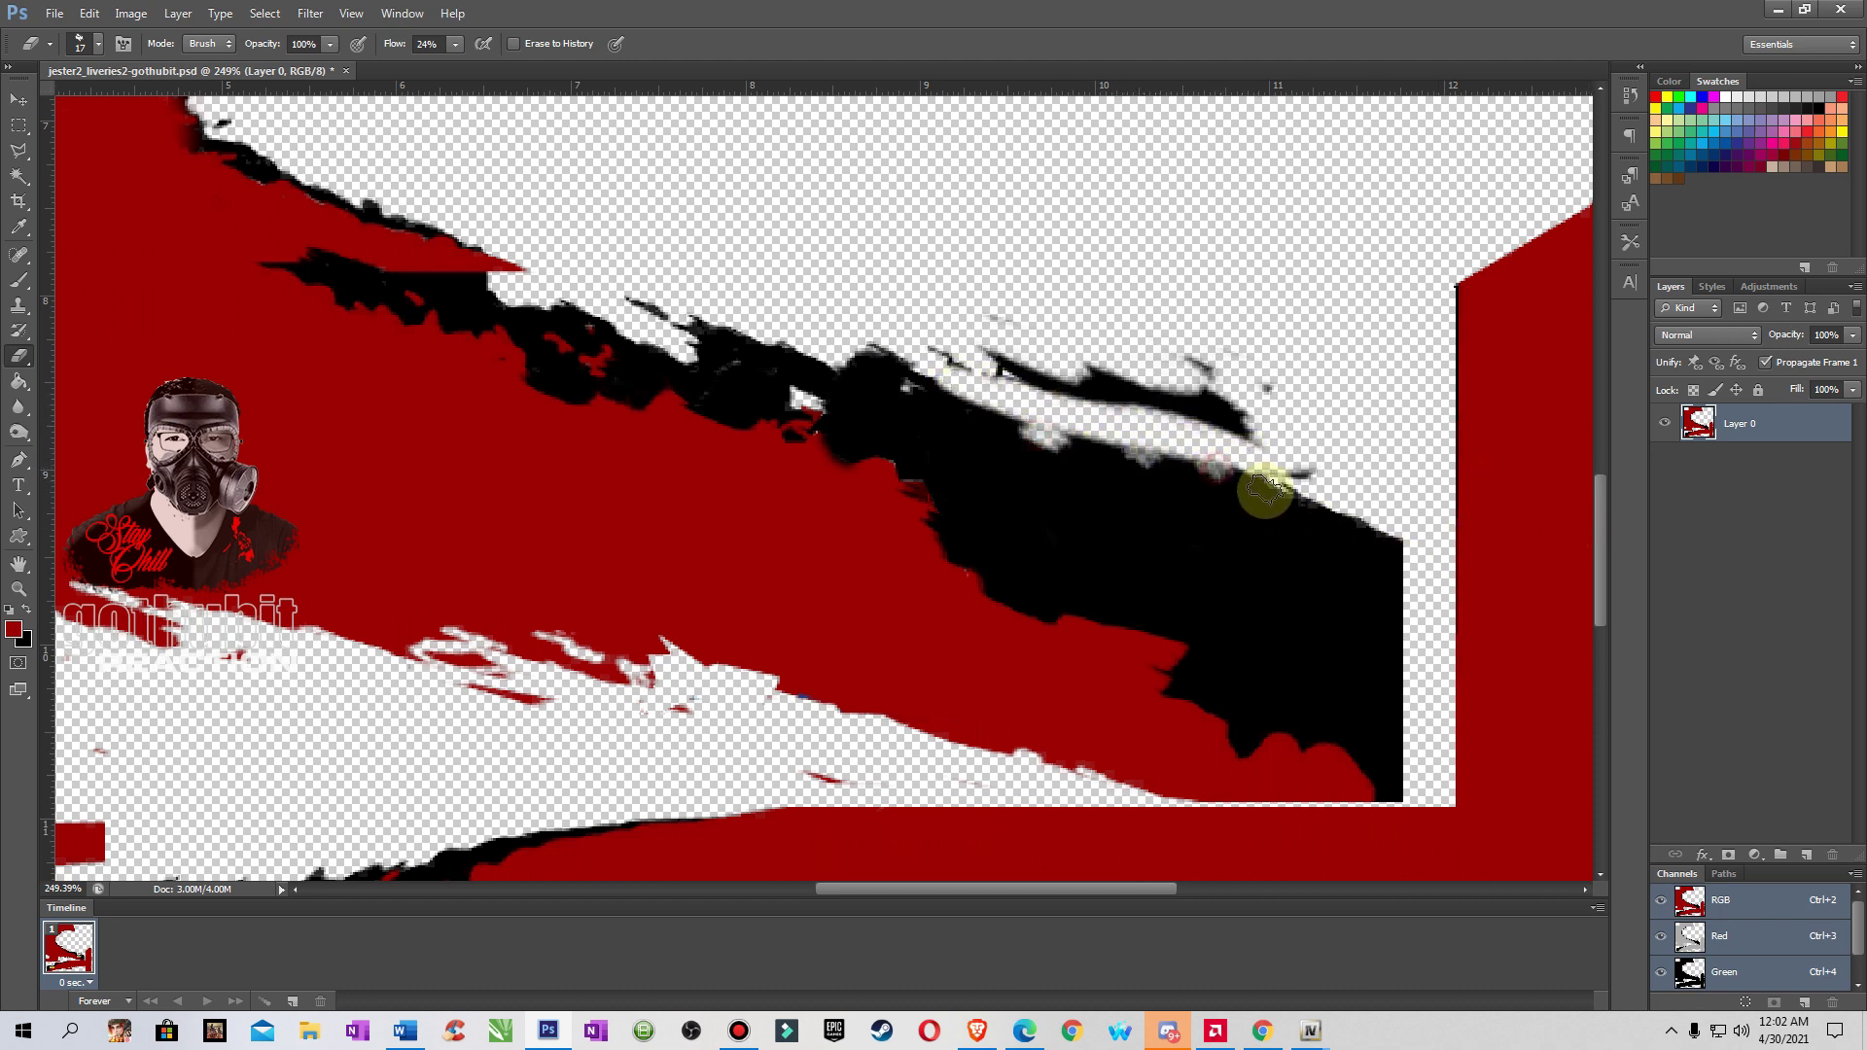
- Save the cleaned livery PSD
{"action": "left_click_drag", "start_coordinate": [1603, 574], "coordinate": [1601, 325]}
{"action": "left_click_drag", "start_coordinate": [1021, 891], "coordinate": [784, 888]}
{"action": "left_click", "coordinate": [8, 588]}
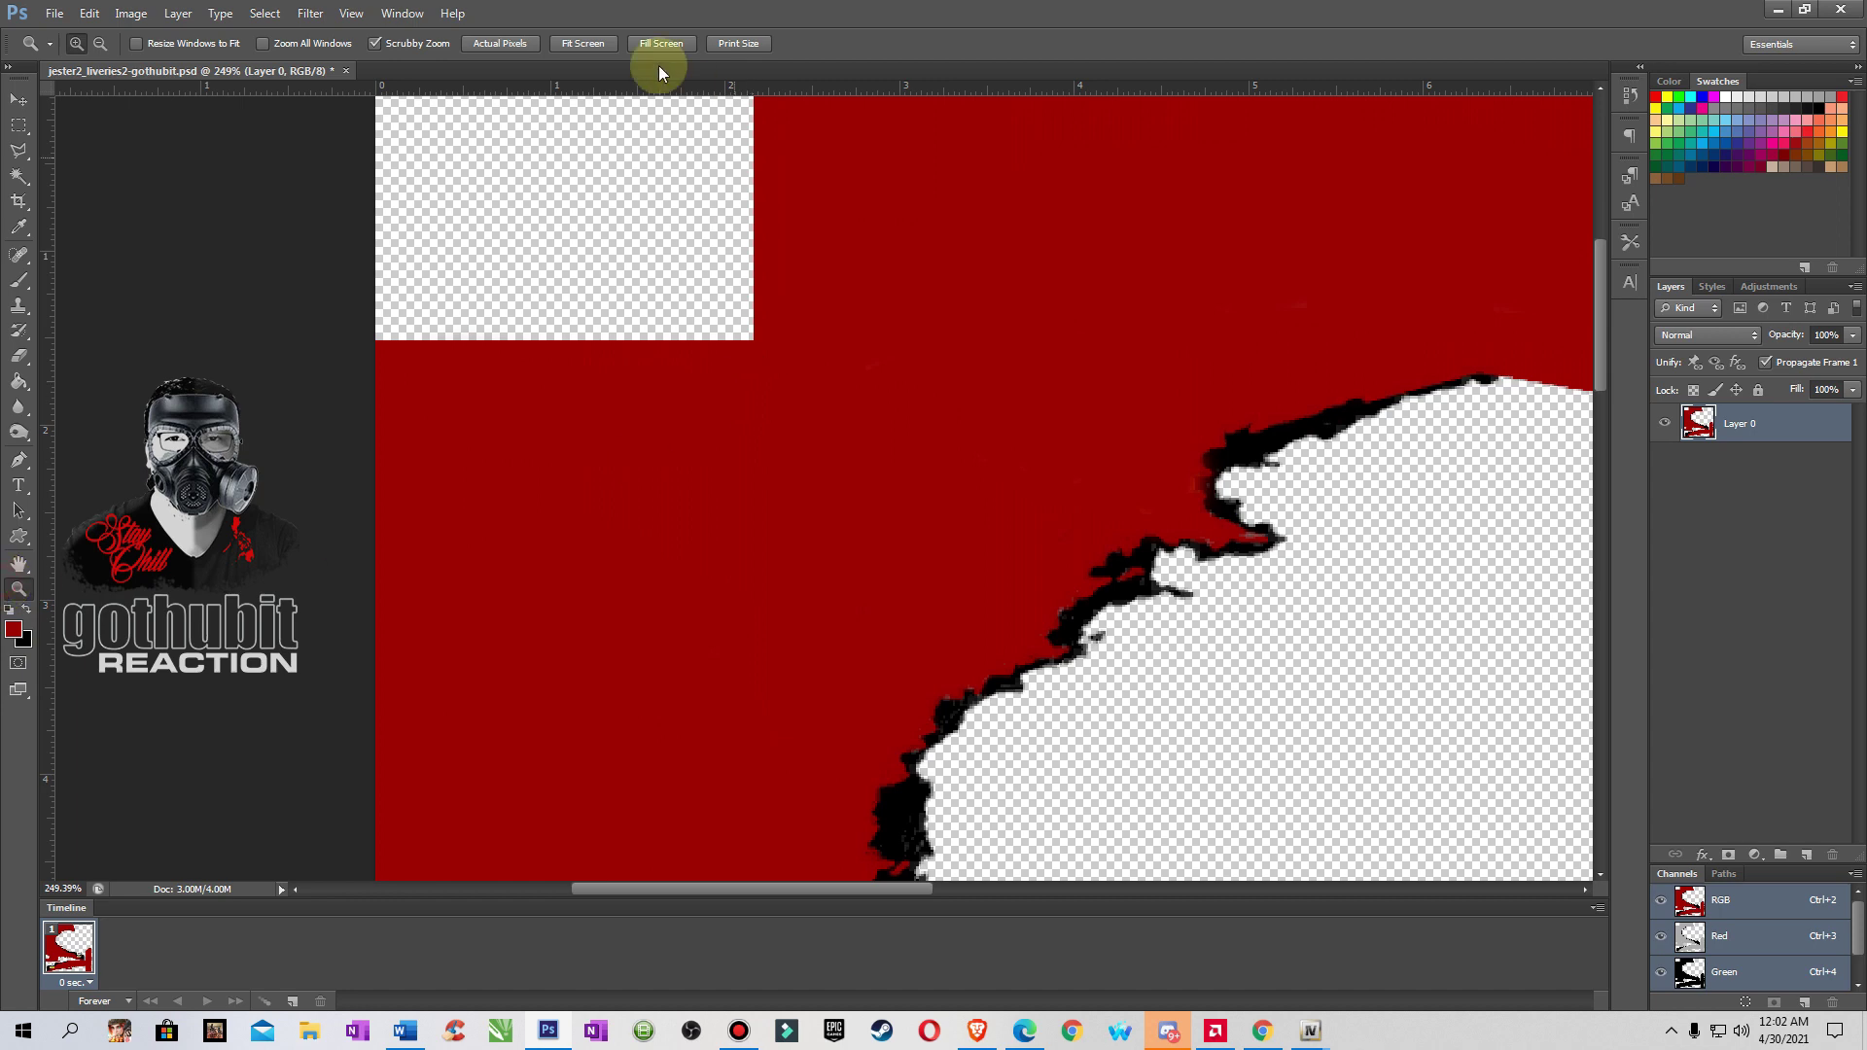
{"action": "left_click", "coordinate": [580, 44]}
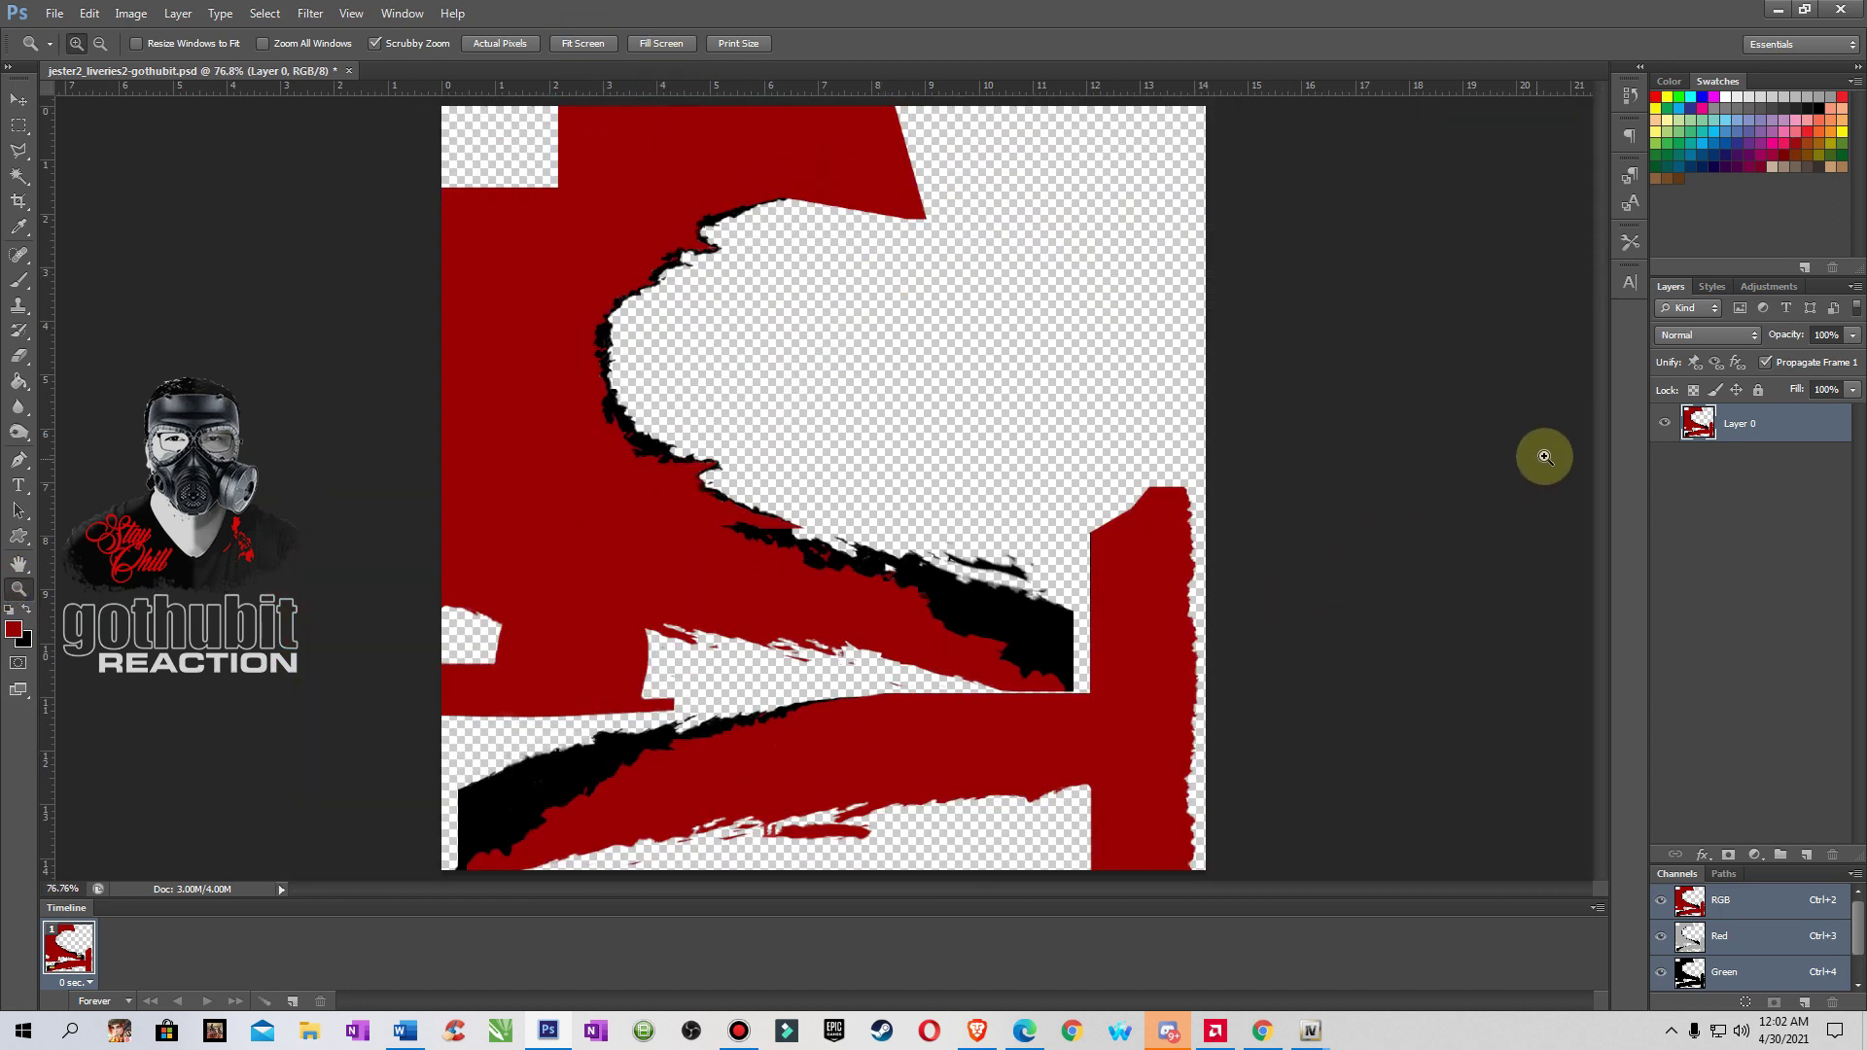
{"action": "left_click", "coordinate": [19, 99]}
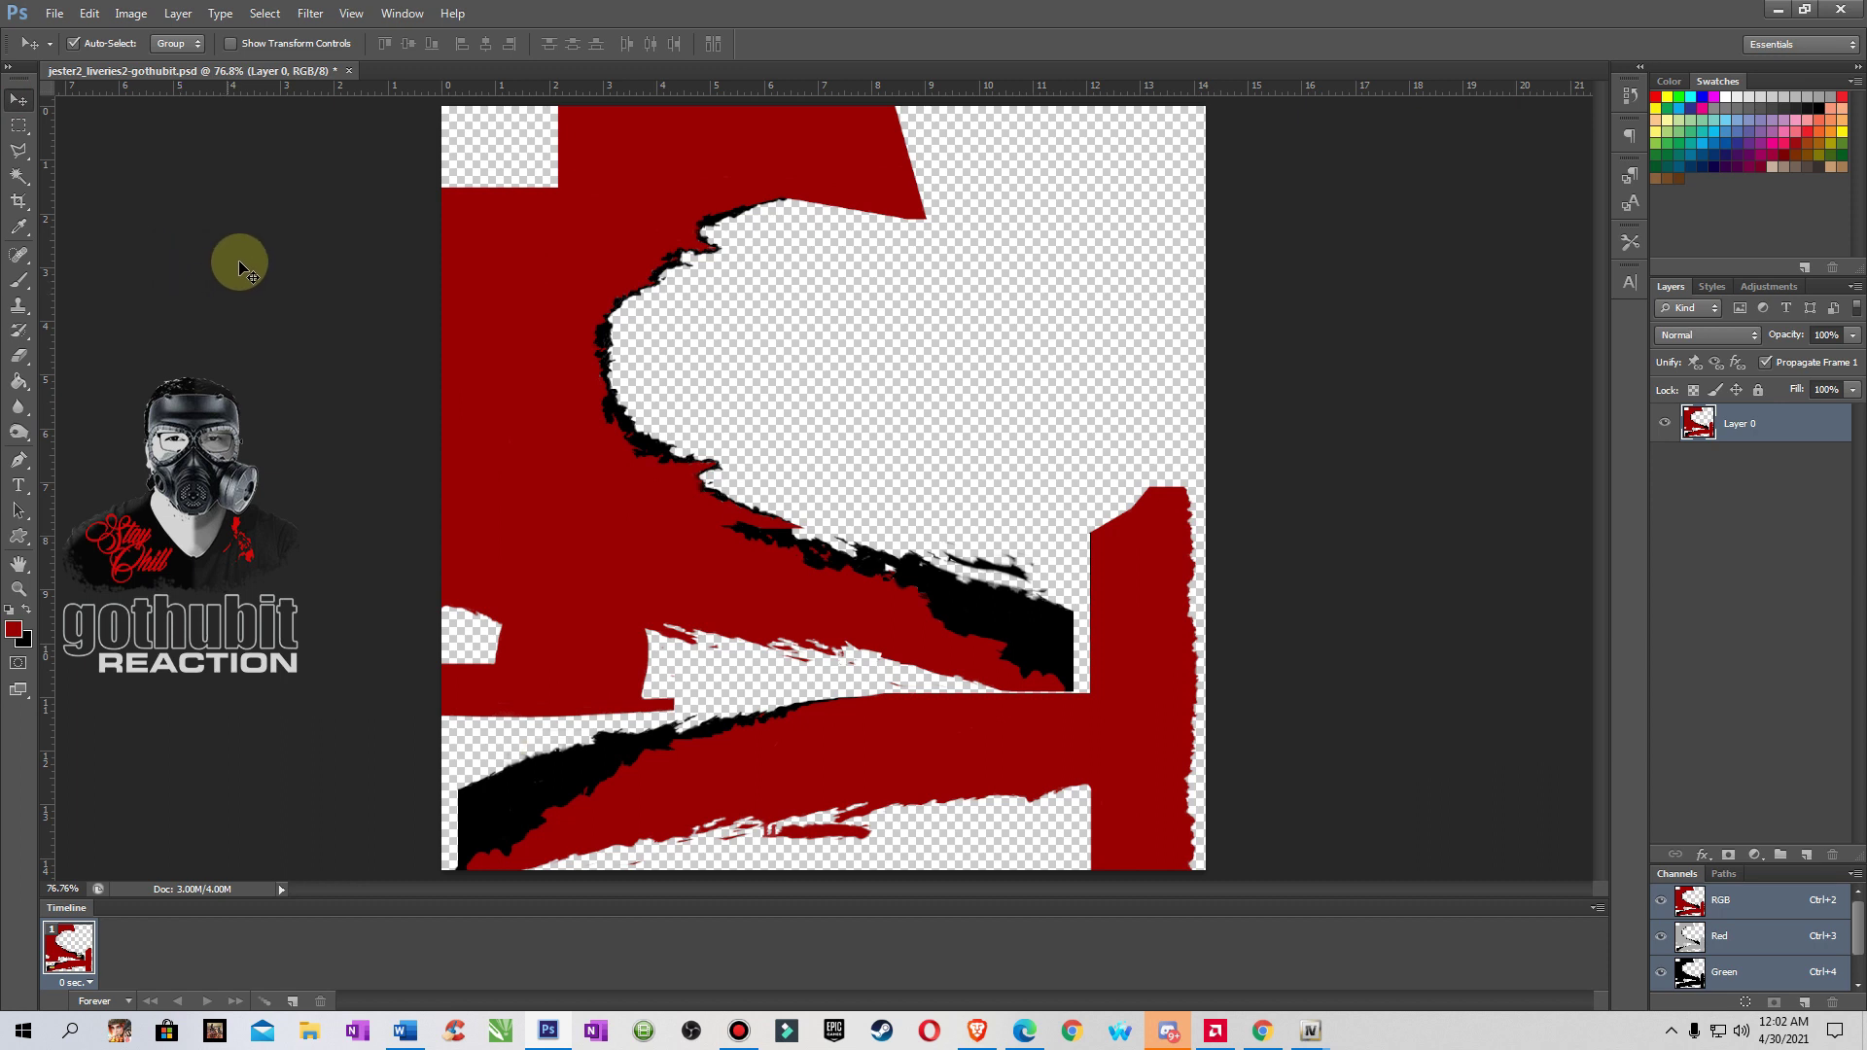
{"action": "left_click", "coordinate": [53, 14]}
{"action": "left_click", "coordinate": [58, 236]}
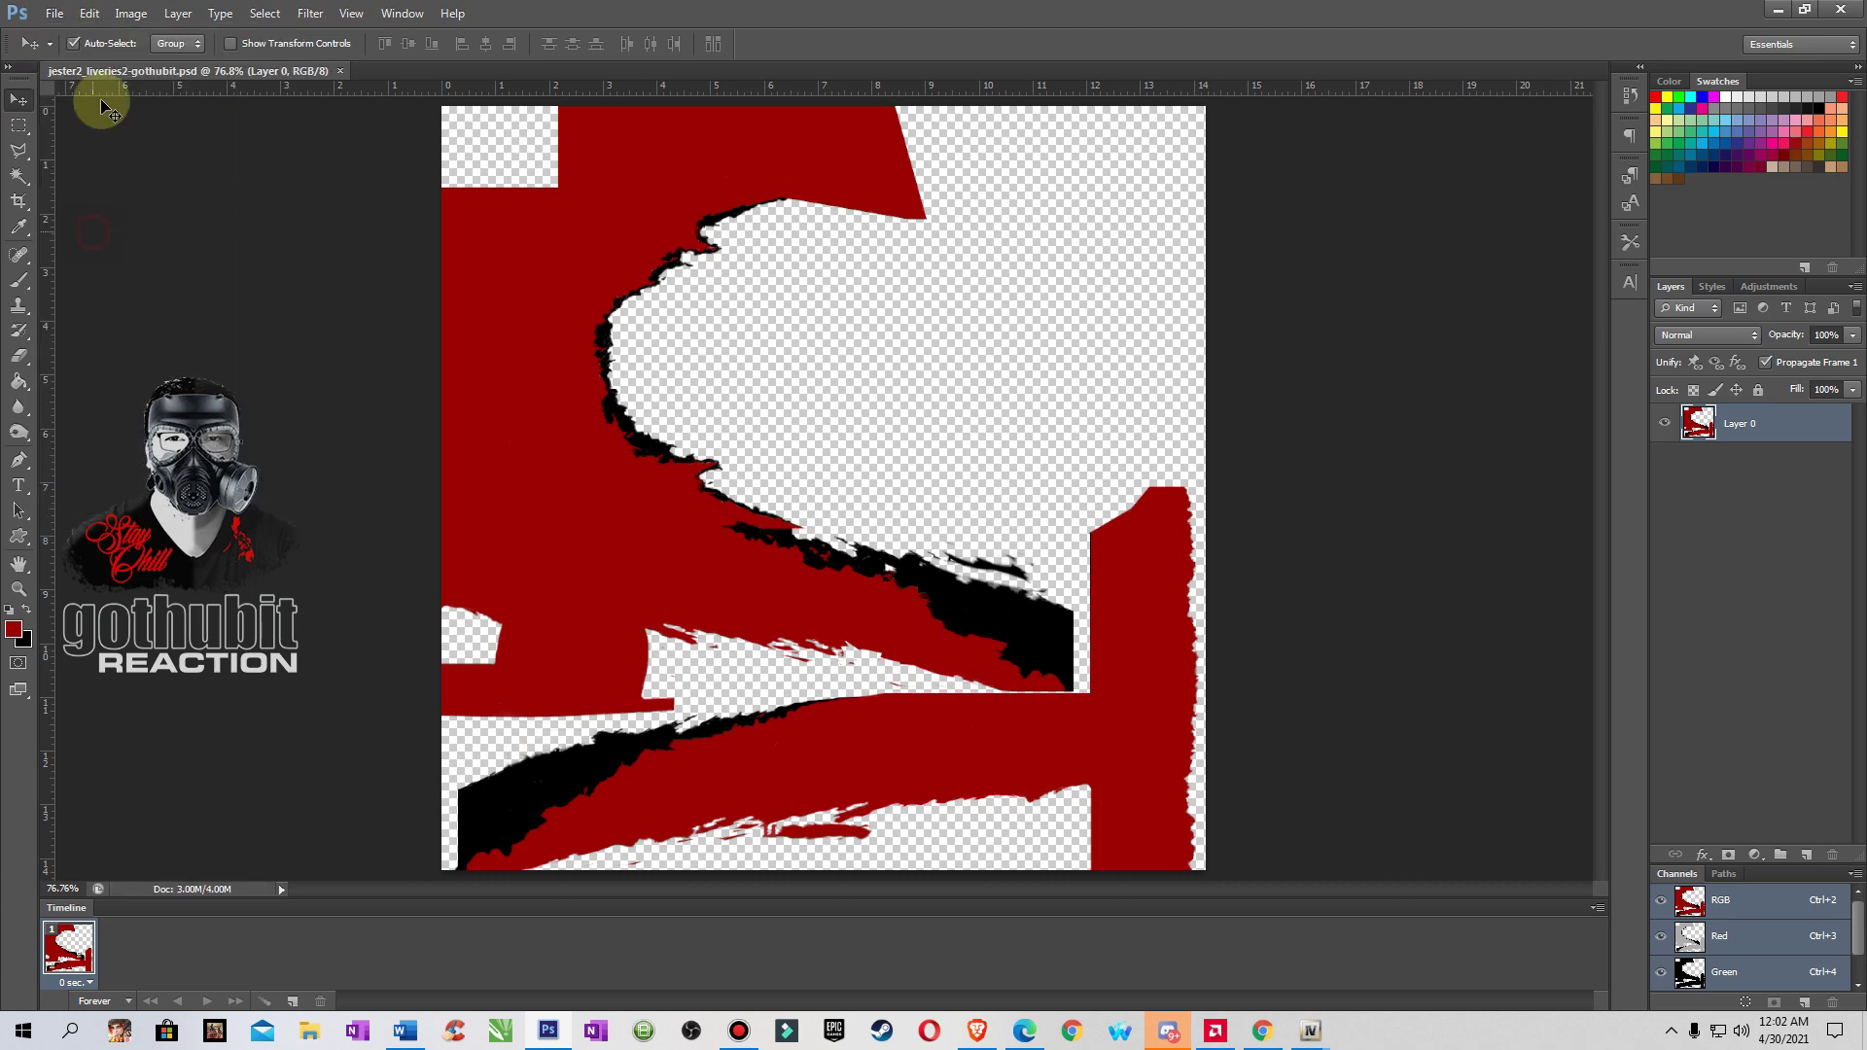
- Save a PNG copy as jester2_liveries2-gothubit.png in the Dinka Skin folder, replacing the existing file and accepting the PNG options
{"action": "left_click", "coordinate": [56, 15]}
{"action": "left_click", "coordinate": [84, 251]}
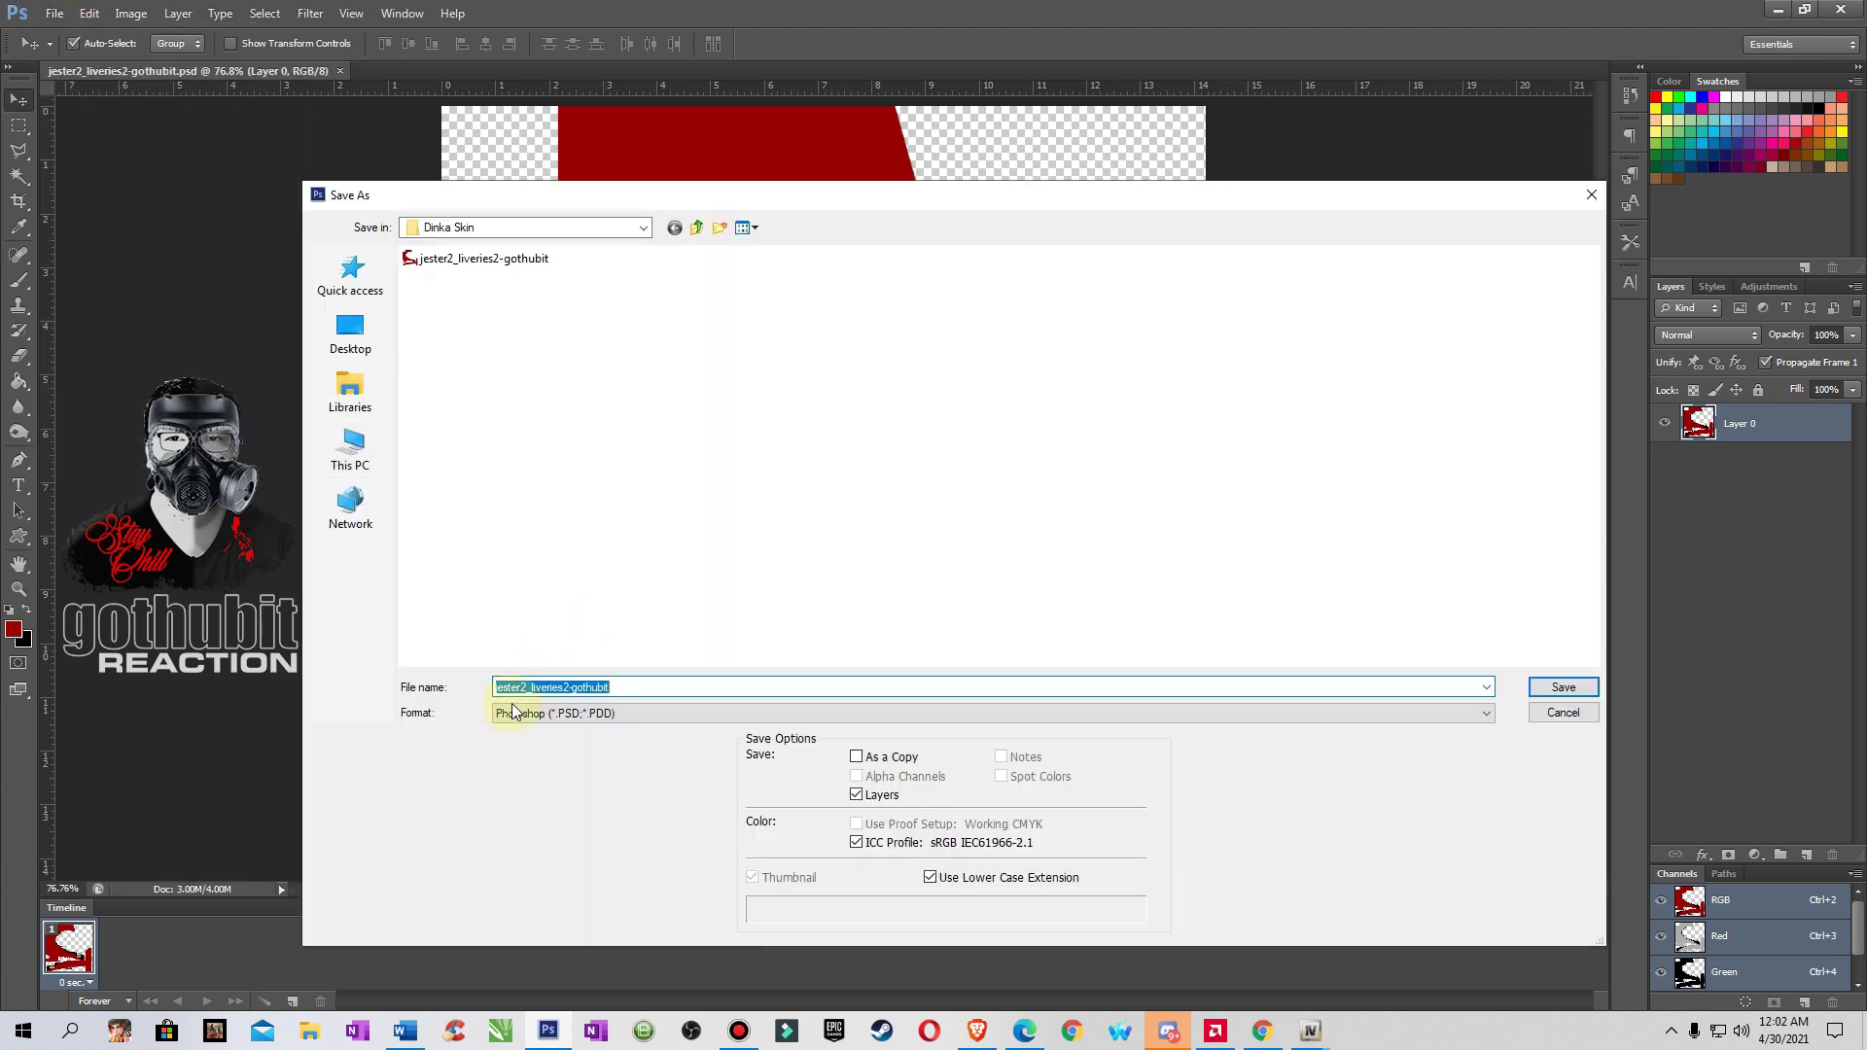
{"action": "left_click", "coordinate": [528, 712]}
{"action": "left_click", "coordinate": [536, 933]}
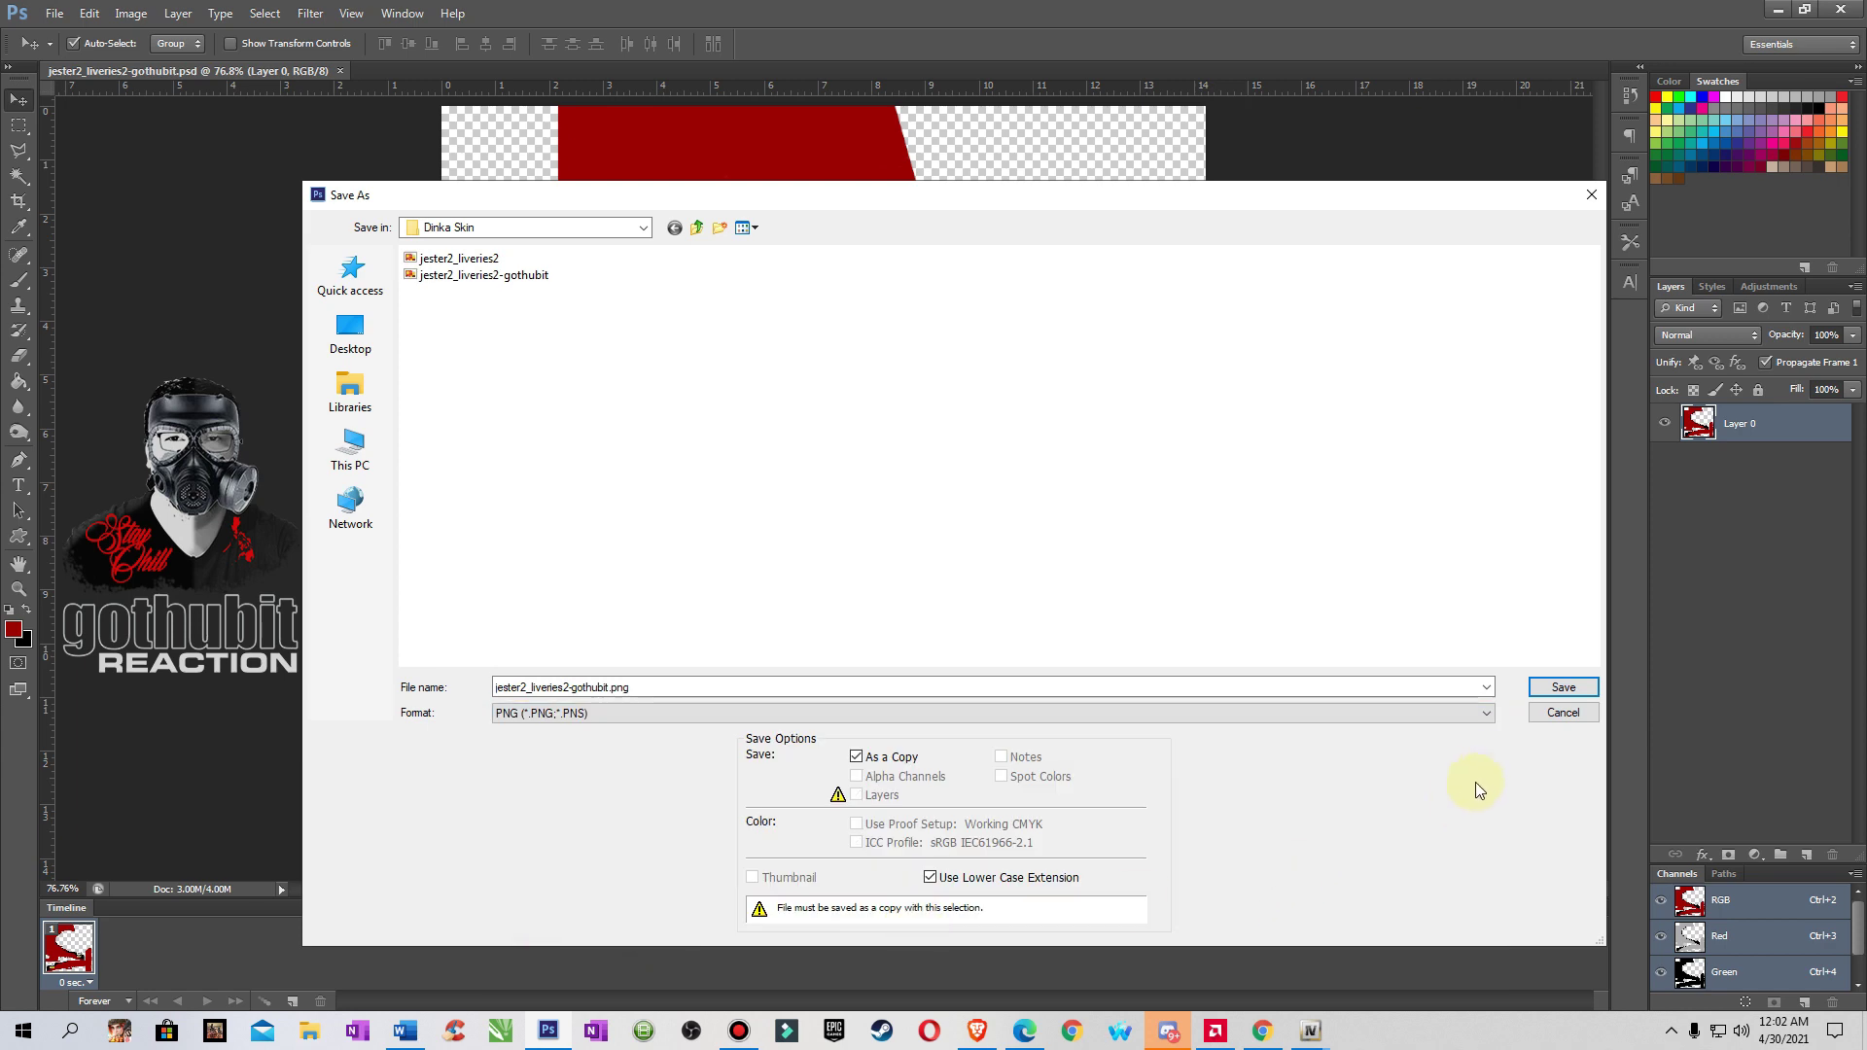
{"action": "left_click", "coordinate": [1551, 687]}
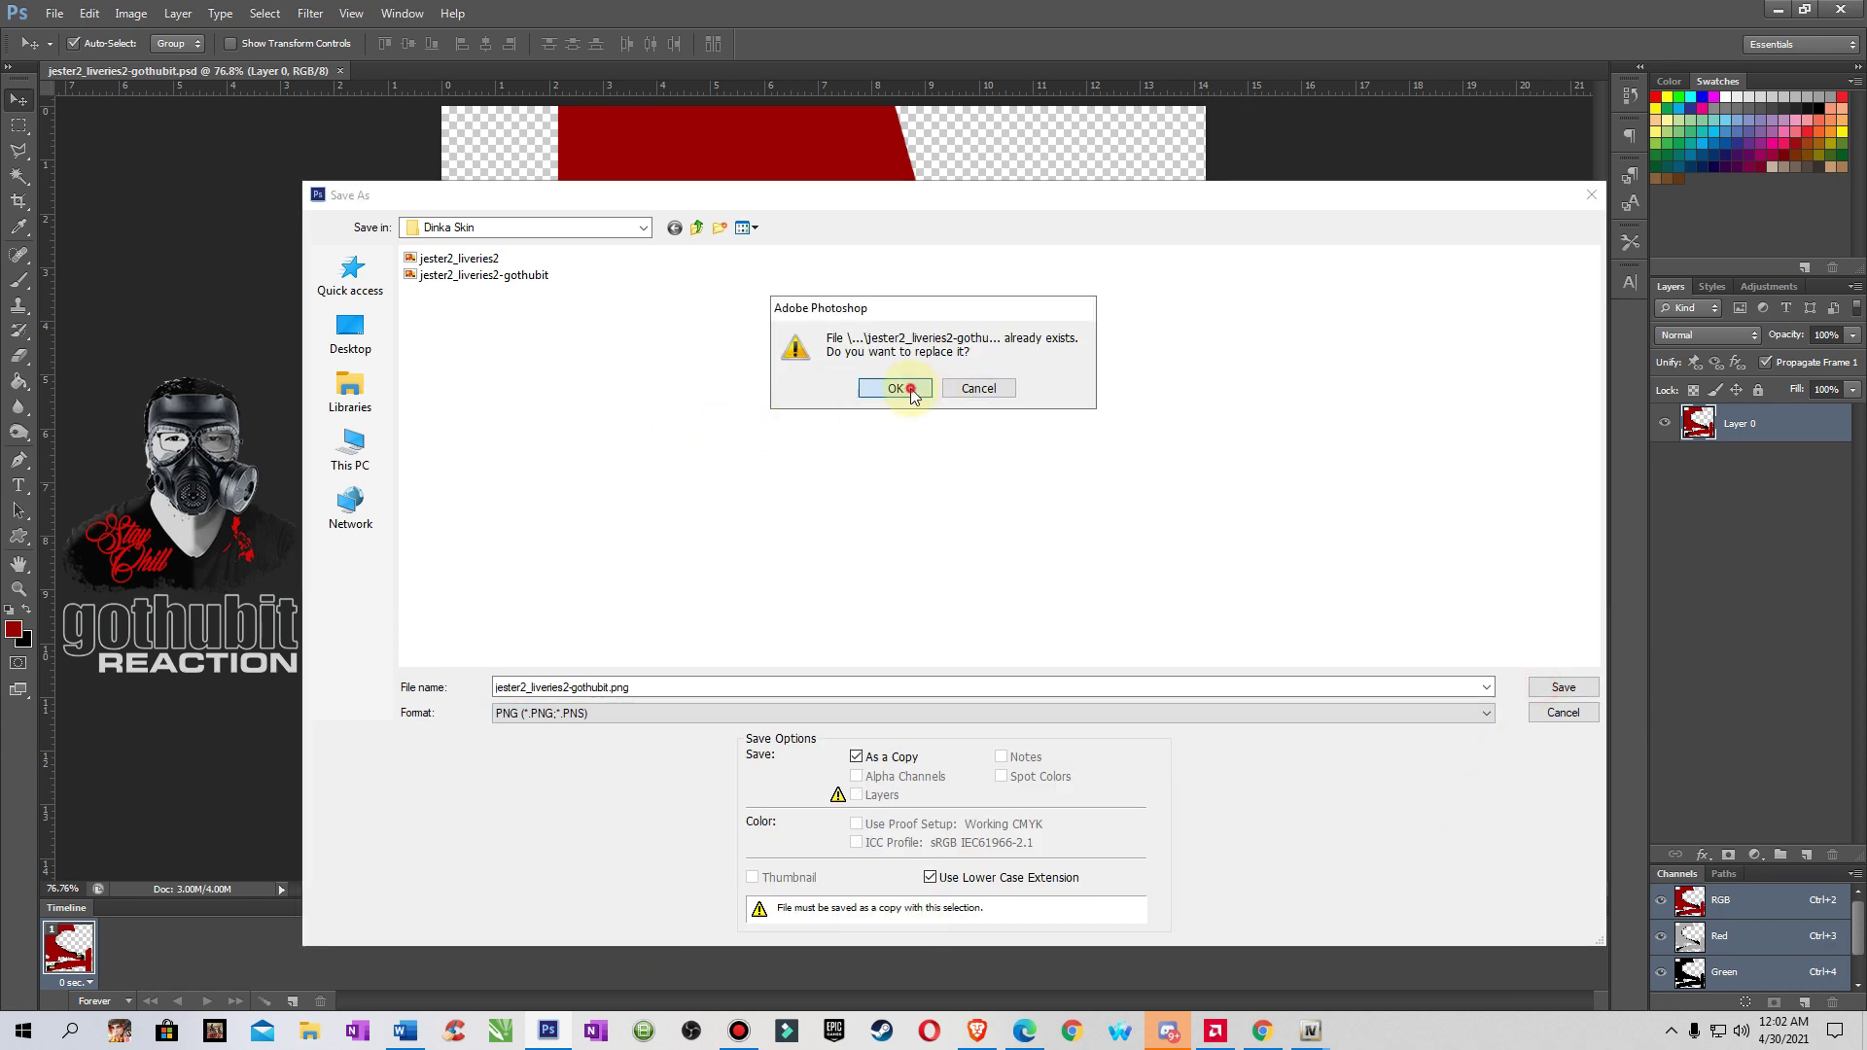
{"action": "left_click", "coordinate": [911, 391]}
{"action": "left_click", "coordinate": [975, 428]}
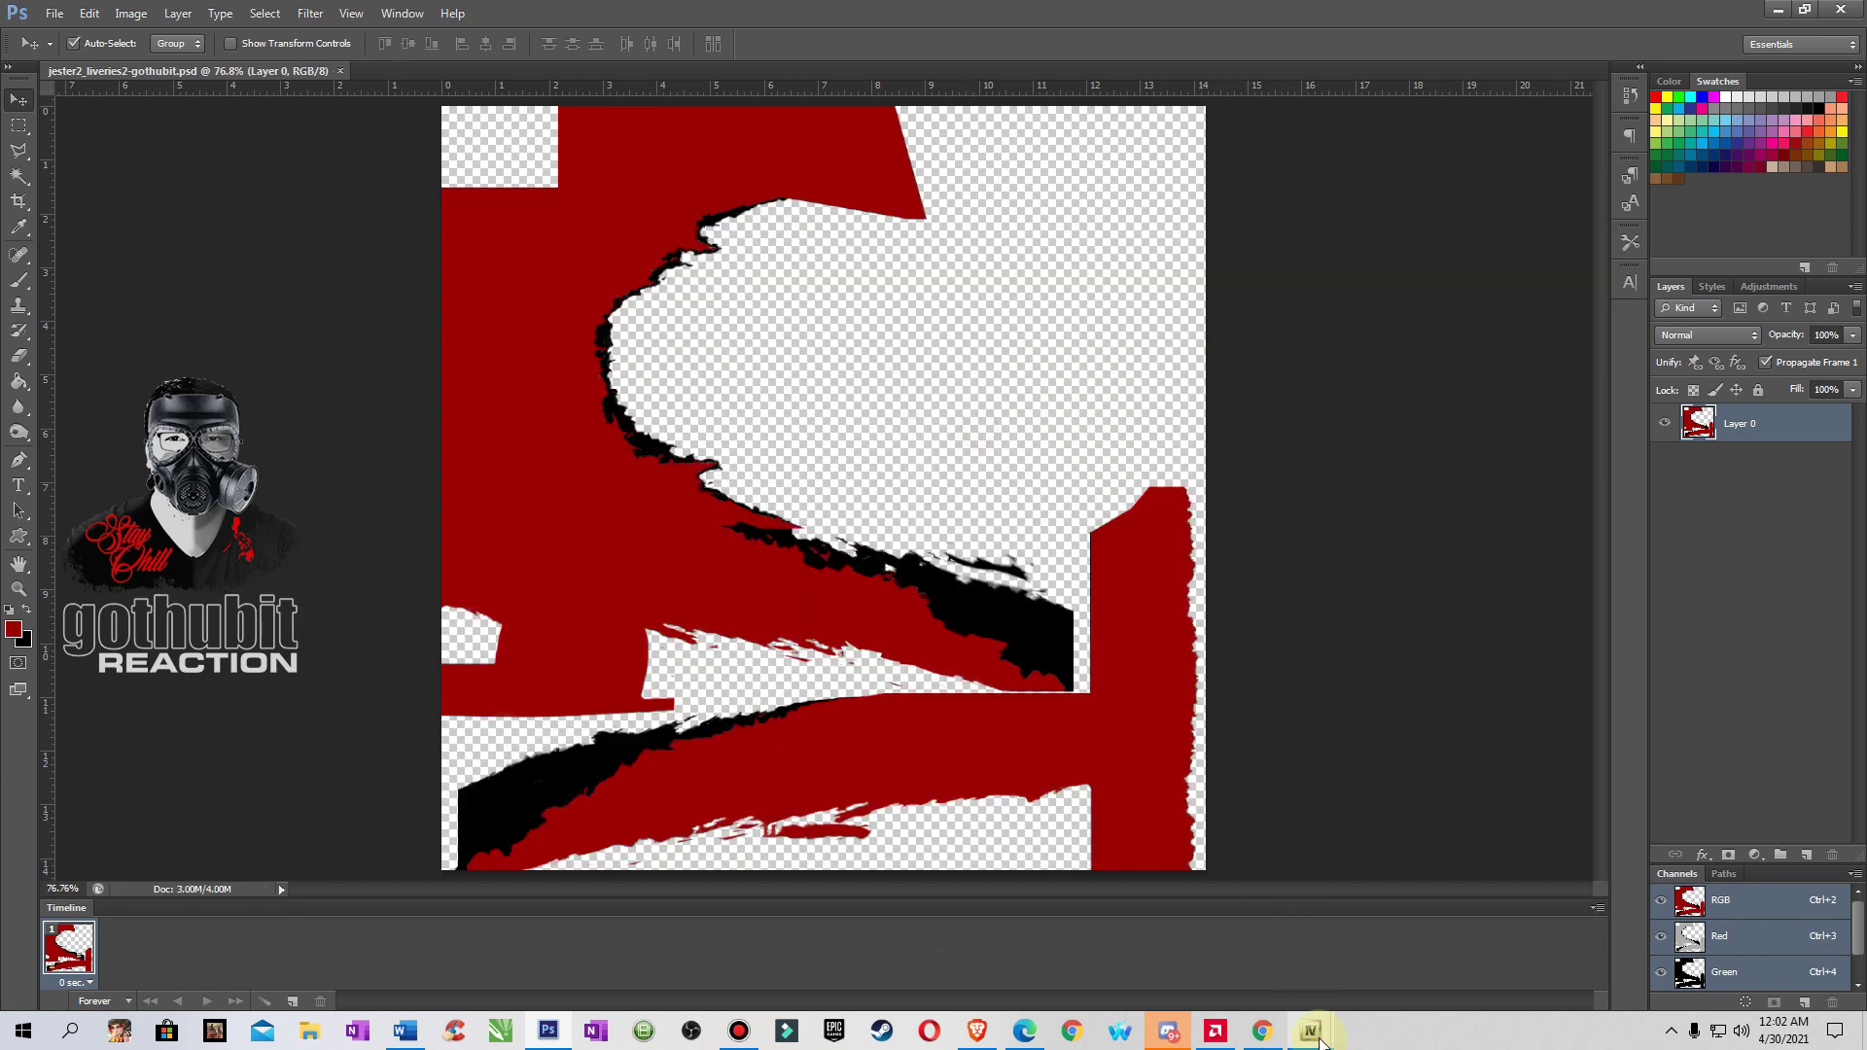
- Switch to the OpenIV texture editor, replace the jester2_liveries2 texture with the jester2_liveries2-gothubit image, and save jester2.ytd
{"action": "mouse_move", "coordinate": [1314, 1035]}
{"action": "left_click", "coordinate": [1425, 958]}
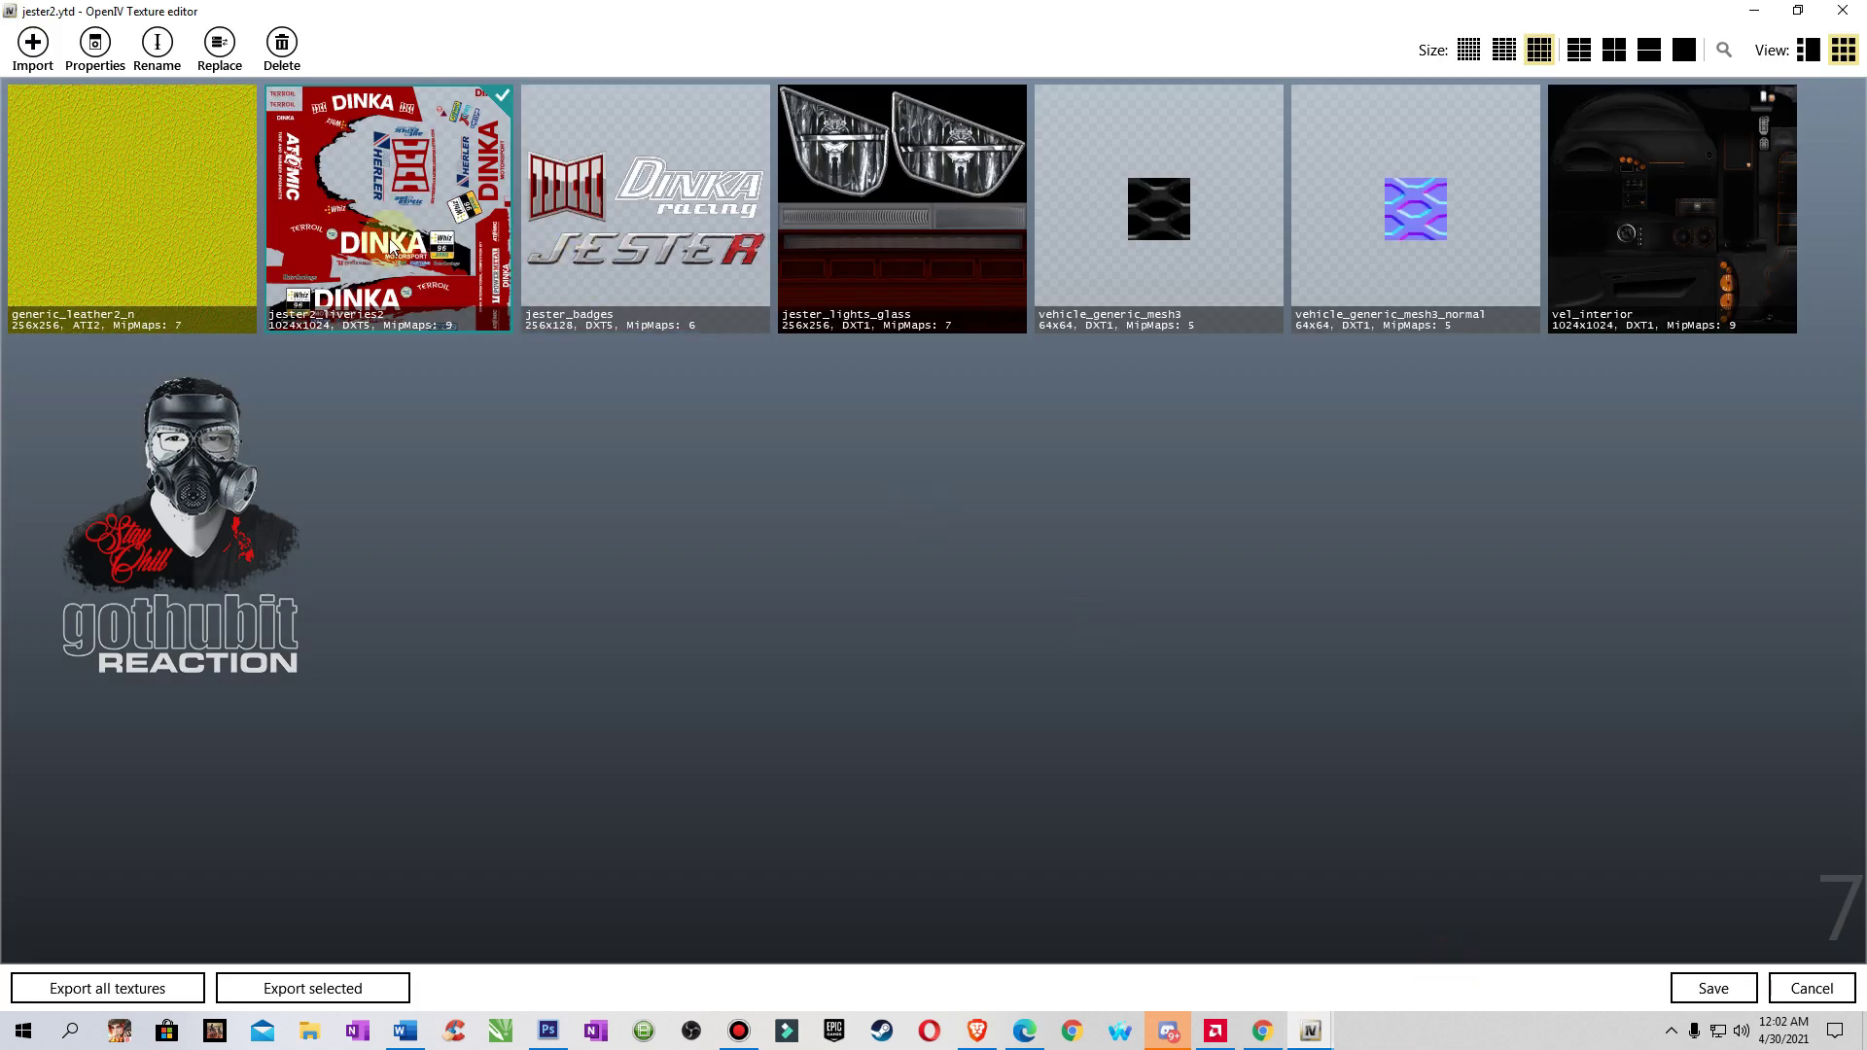
{"action": "right_click", "coordinate": [388, 188]}
{"action": "left_click", "coordinate": [422, 311]}
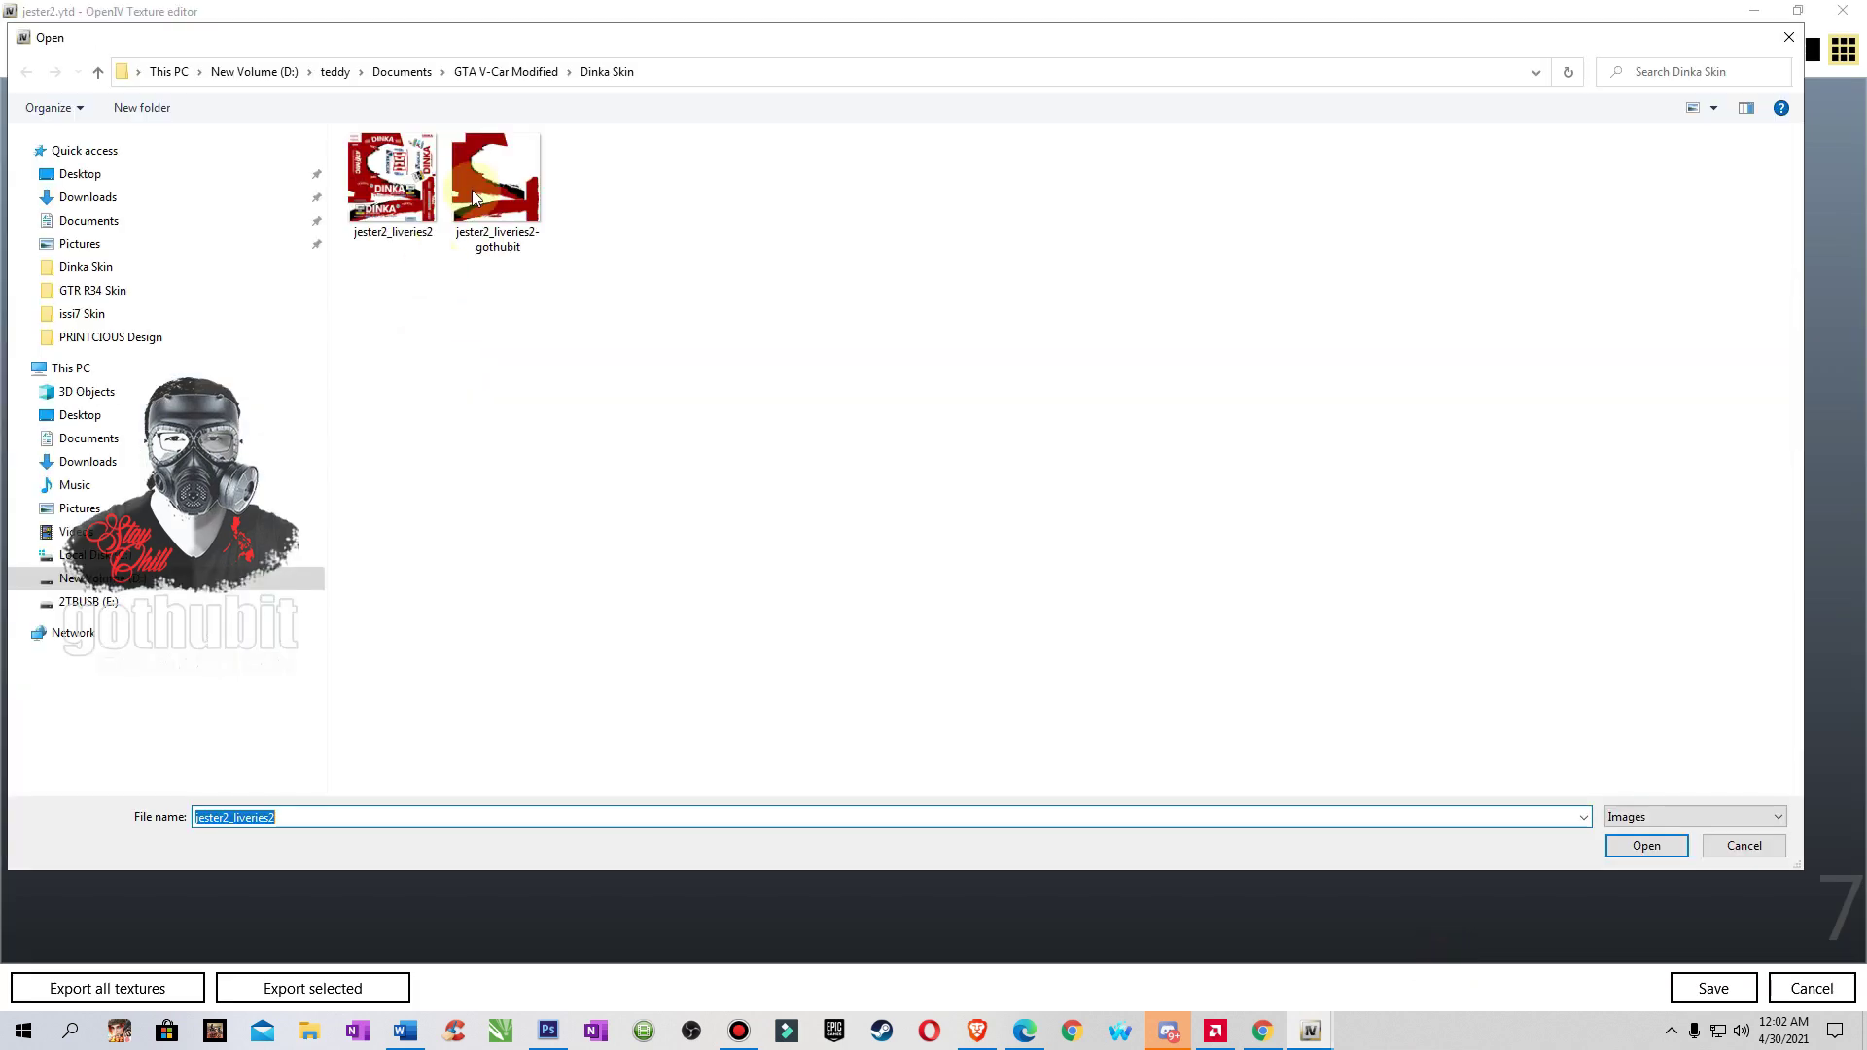
{"action": "left_click", "coordinate": [496, 195]}
{"action": "left_click", "coordinate": [1653, 838]}
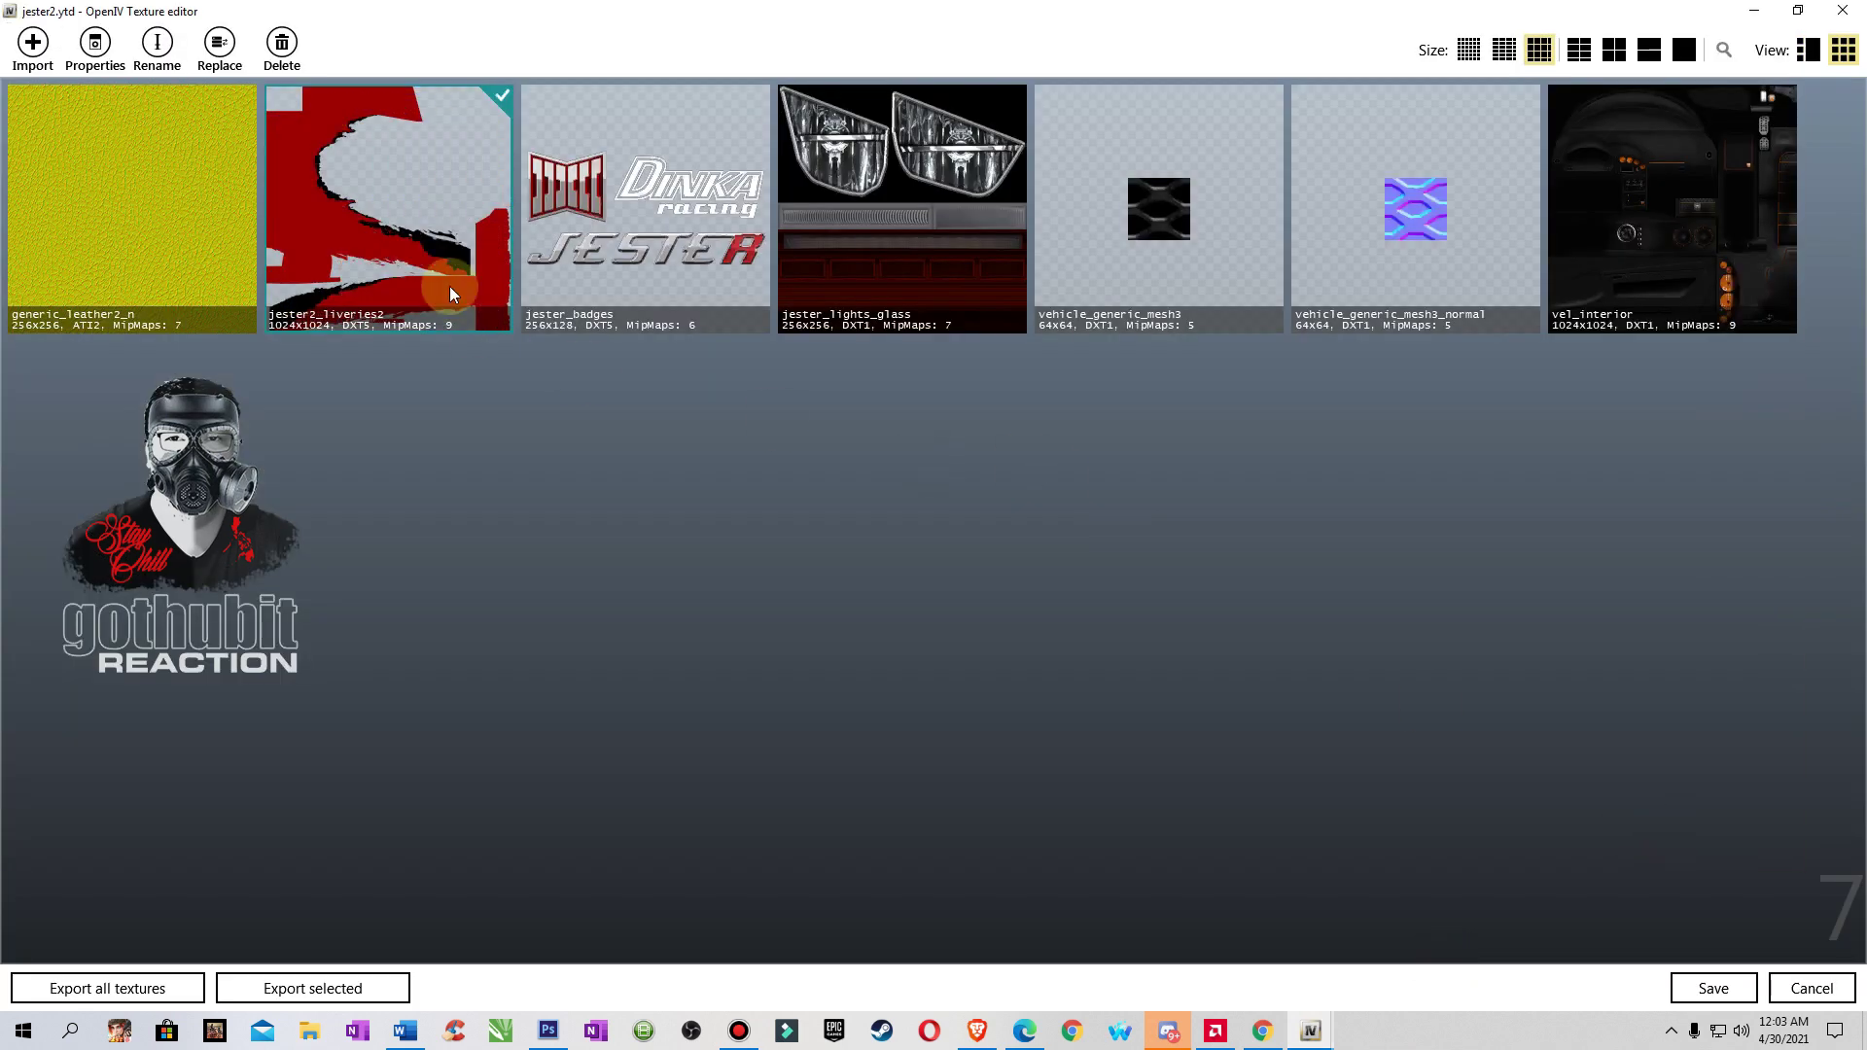
{"action": "left_click", "coordinate": [1692, 987]}
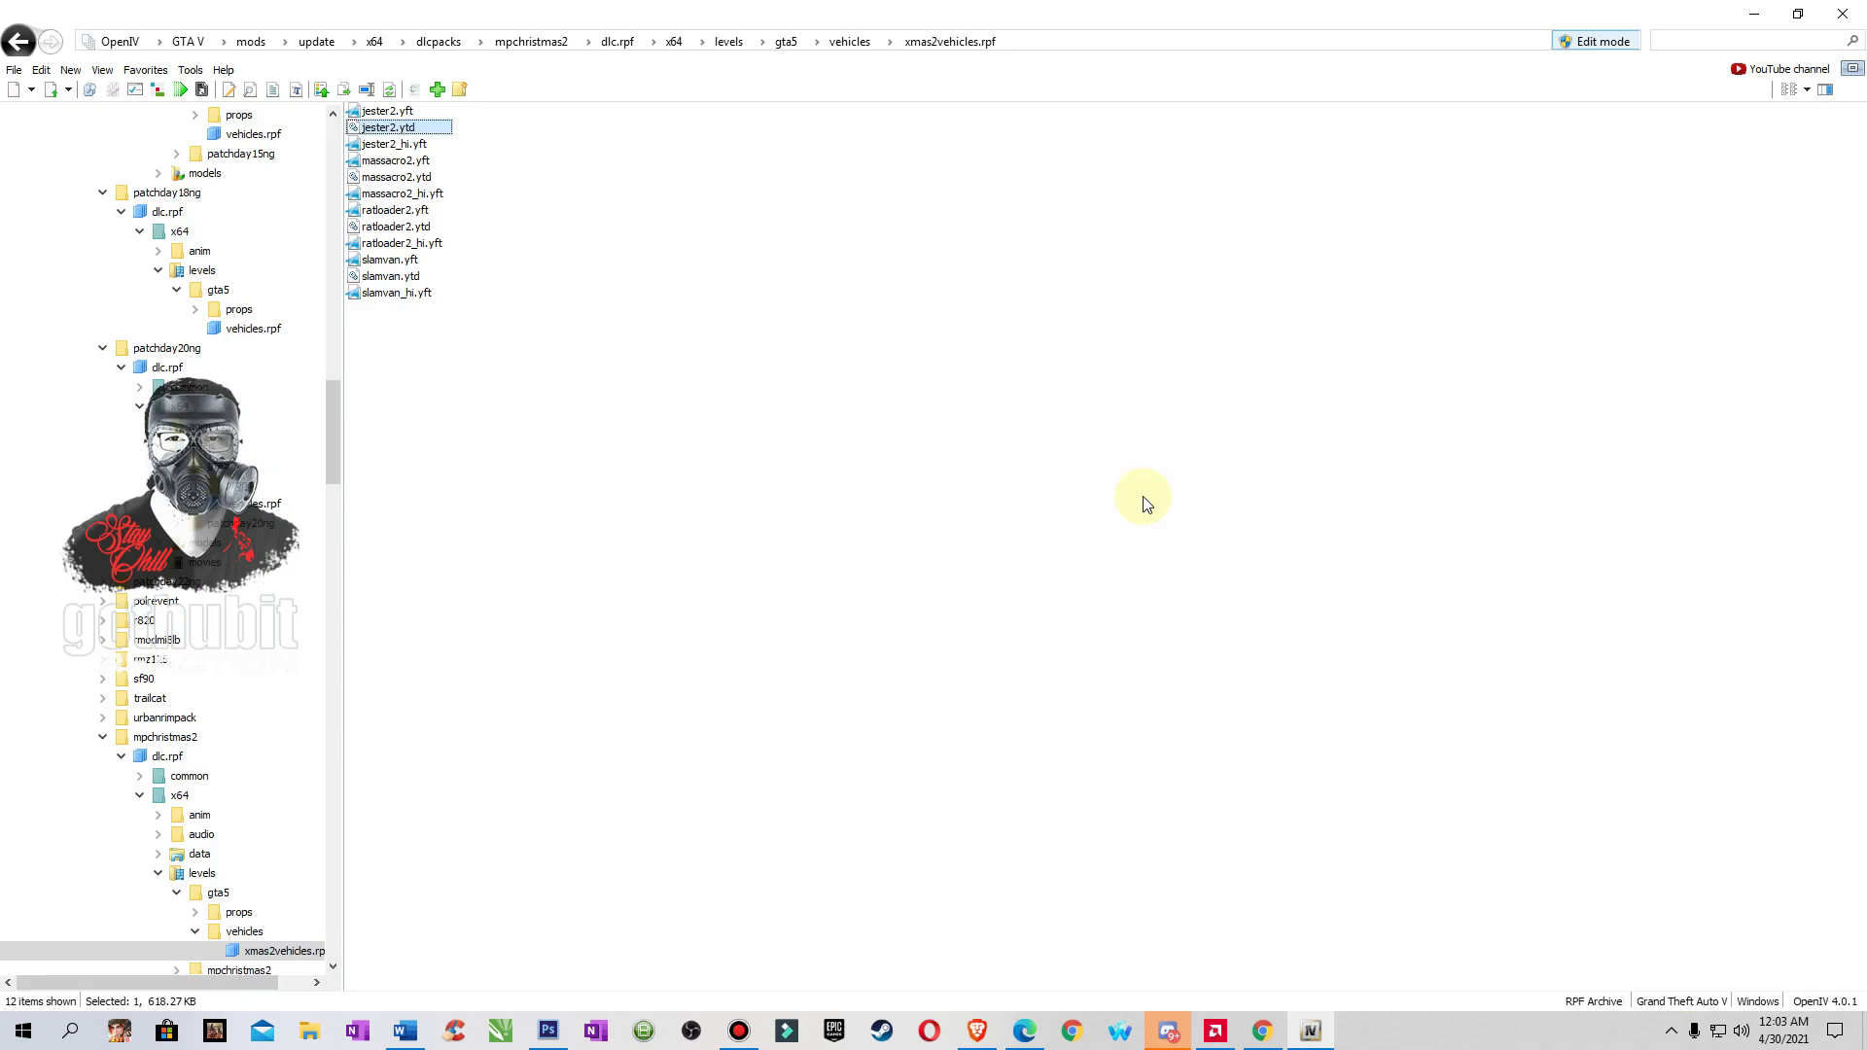
- Preview the jester2.yft model and orbit it to examine the cleaned livery on both sides of the car
{"action": "double_click", "coordinate": [384, 112]}
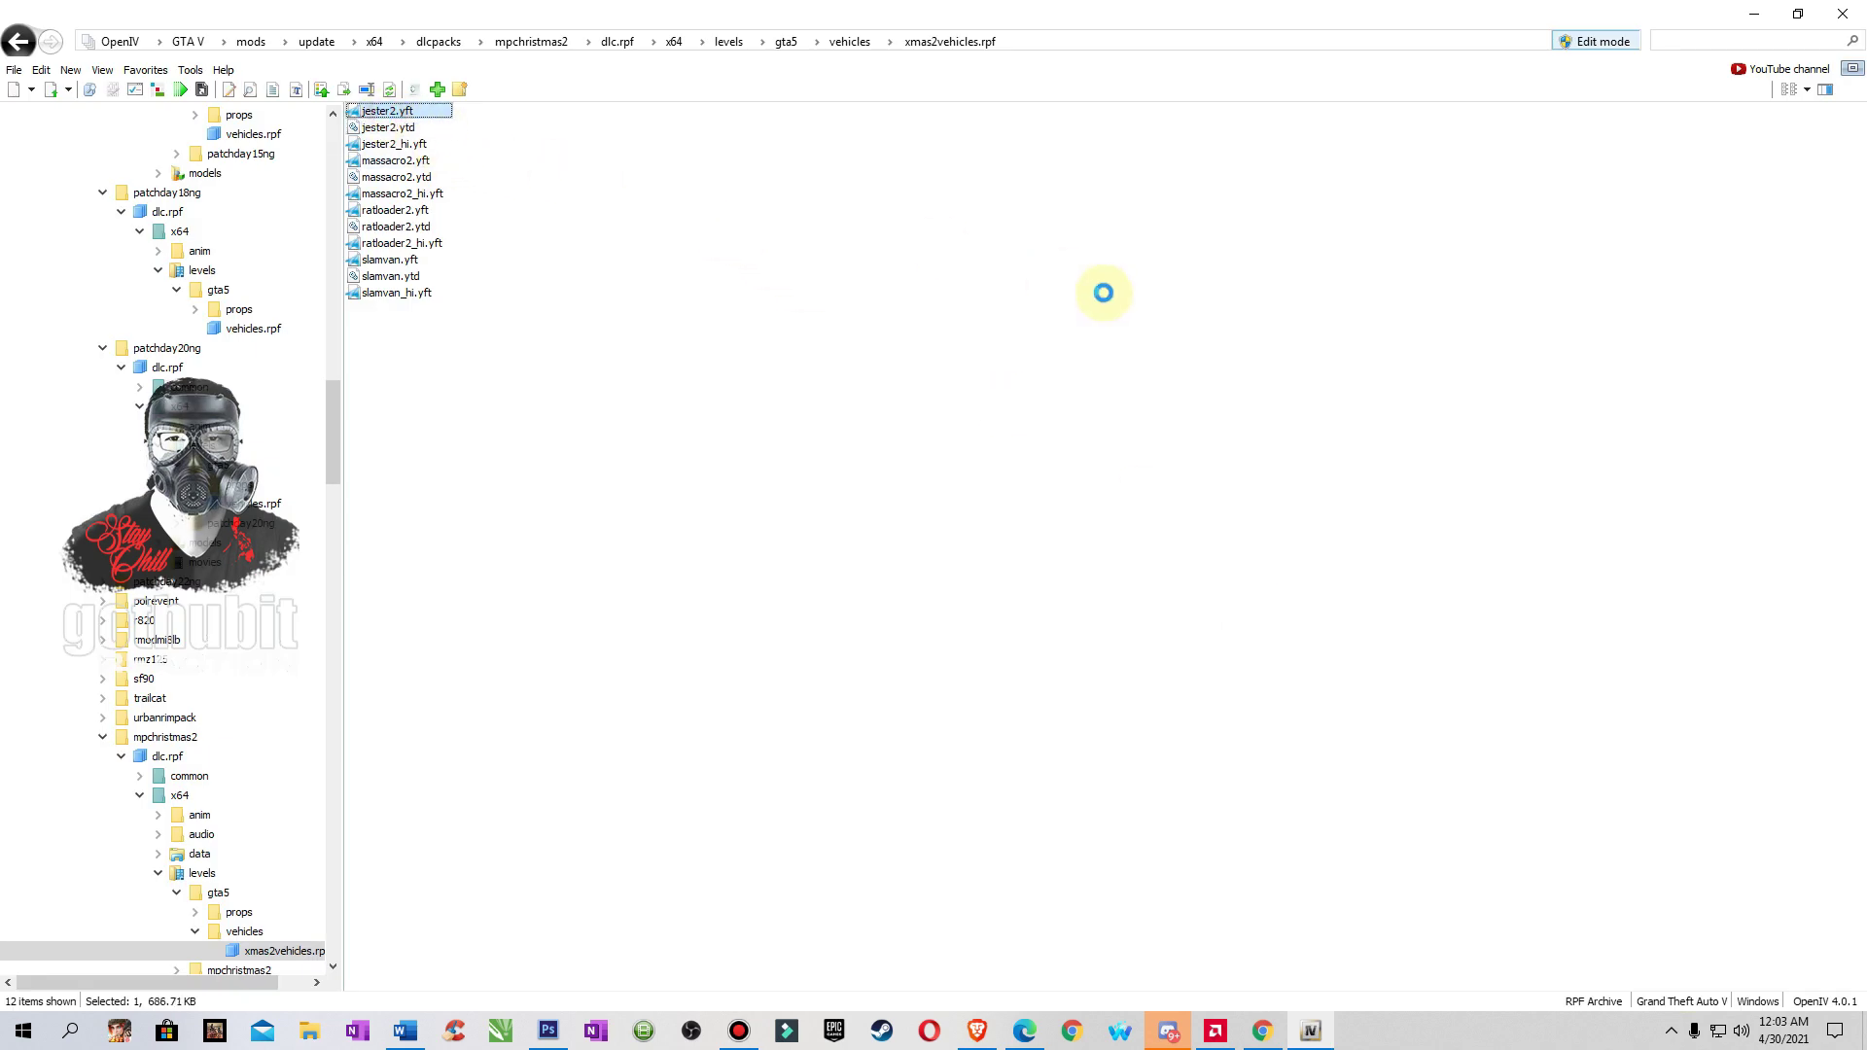
{"action": "left_click", "coordinate": [1489, 143]}
{"action": "left_click_drag", "start_coordinate": [1029, 562], "coordinate": [1030, 644]}
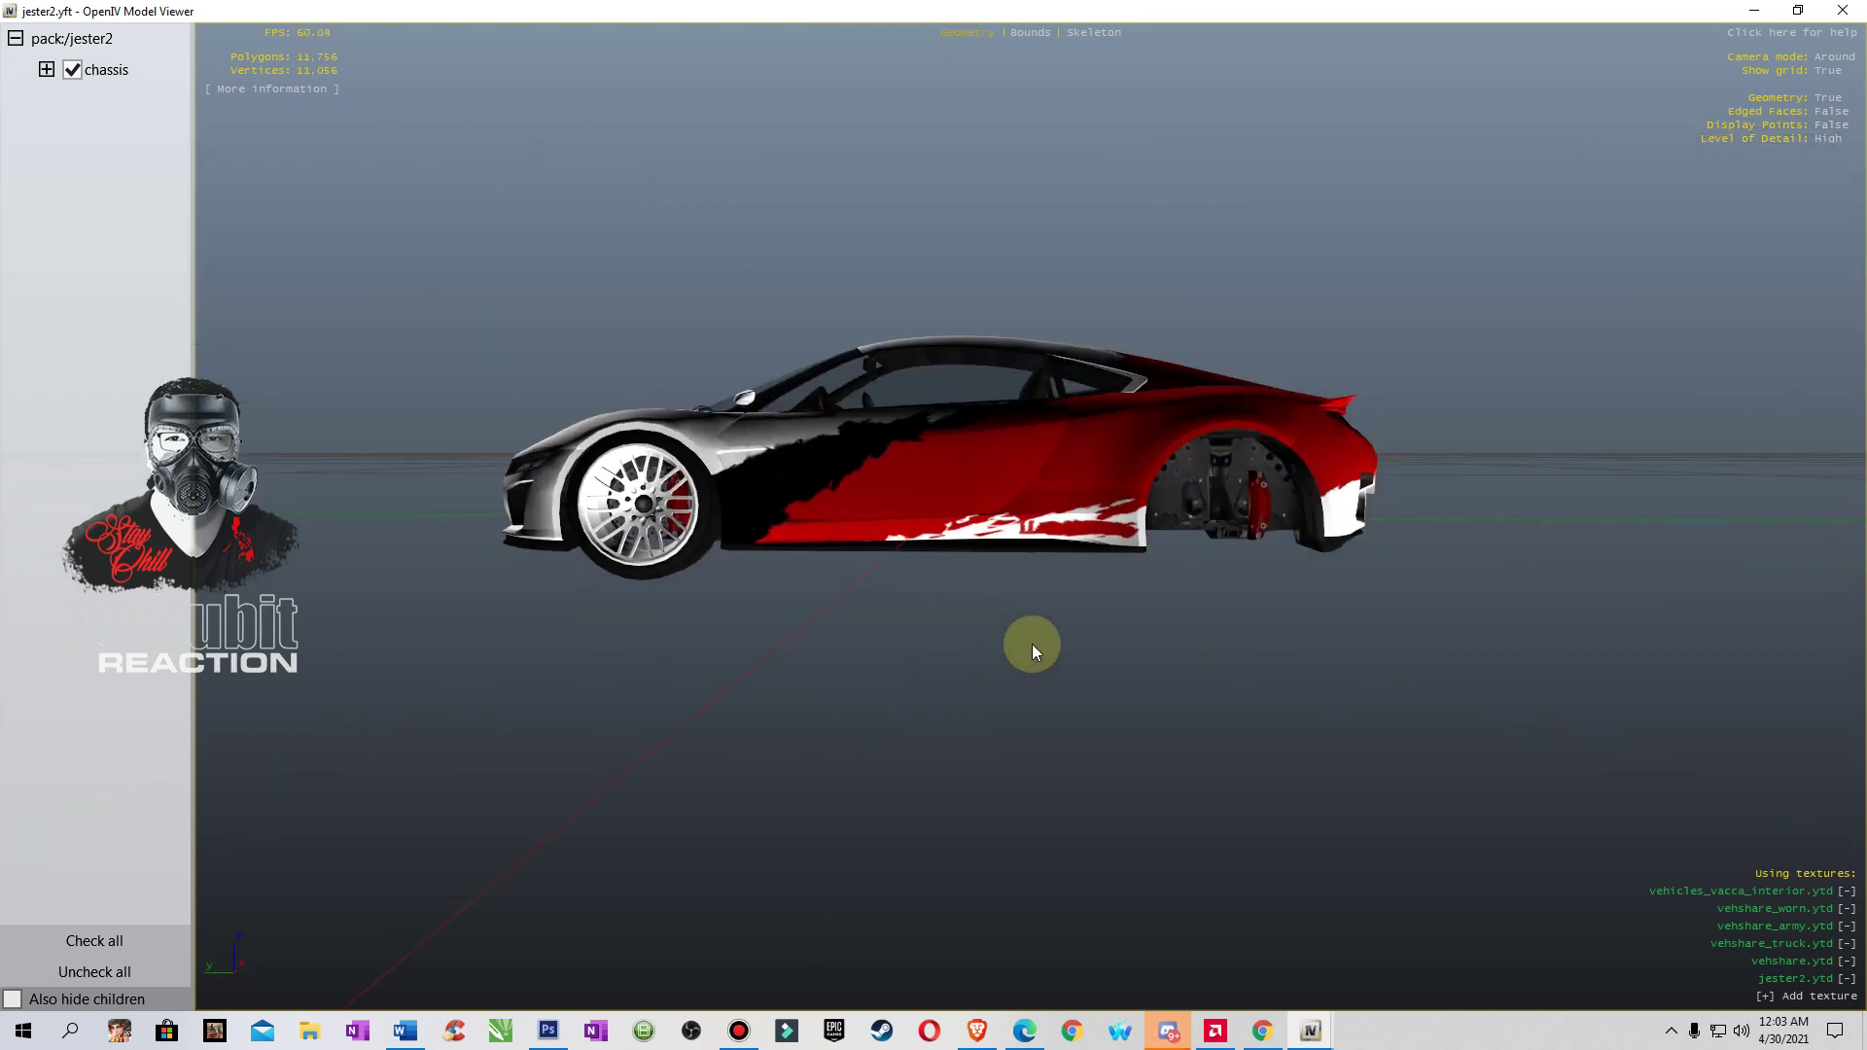
{"action": "left_click_drag", "start_coordinate": [1183, 591], "coordinate": [462, 587]}
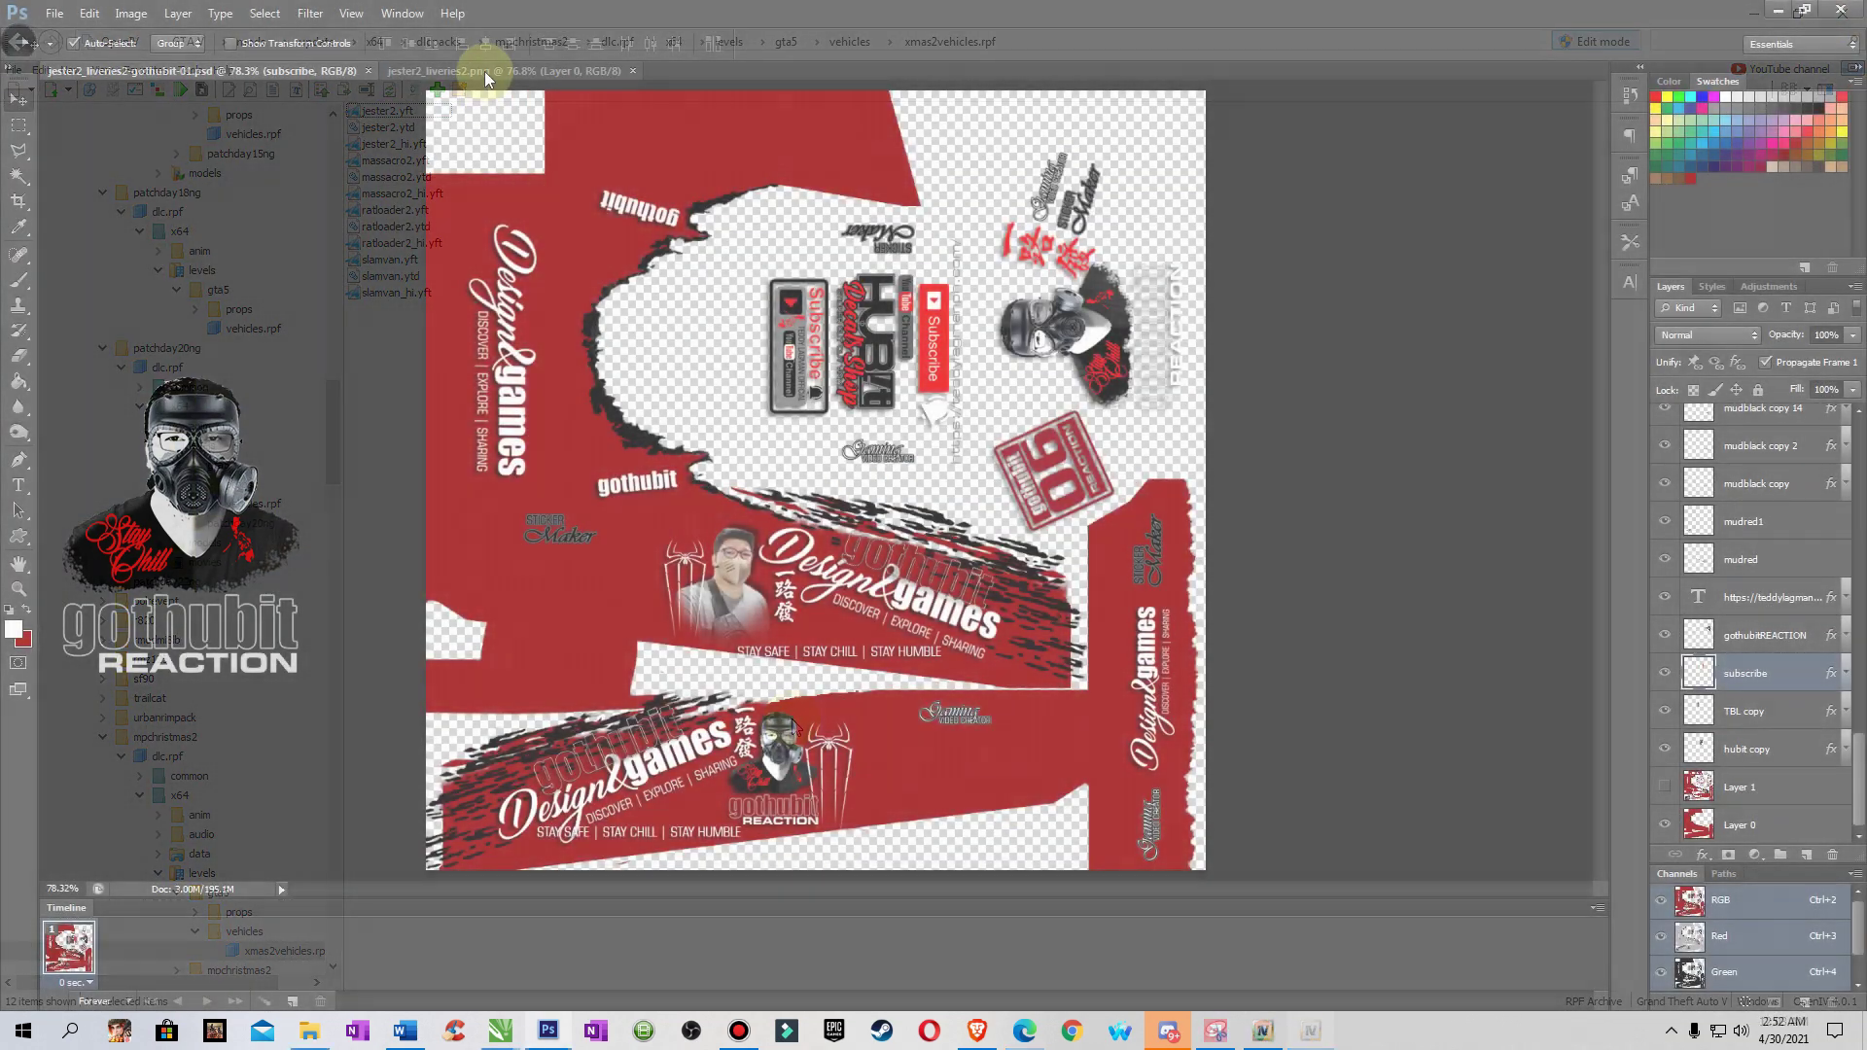
- In Photoshop, compare the custom wrap PSD with the original jester2_liveries2.png, hiding Layer 0 and showing Layer 1
{"action": "left_click", "coordinate": [480, 68]}
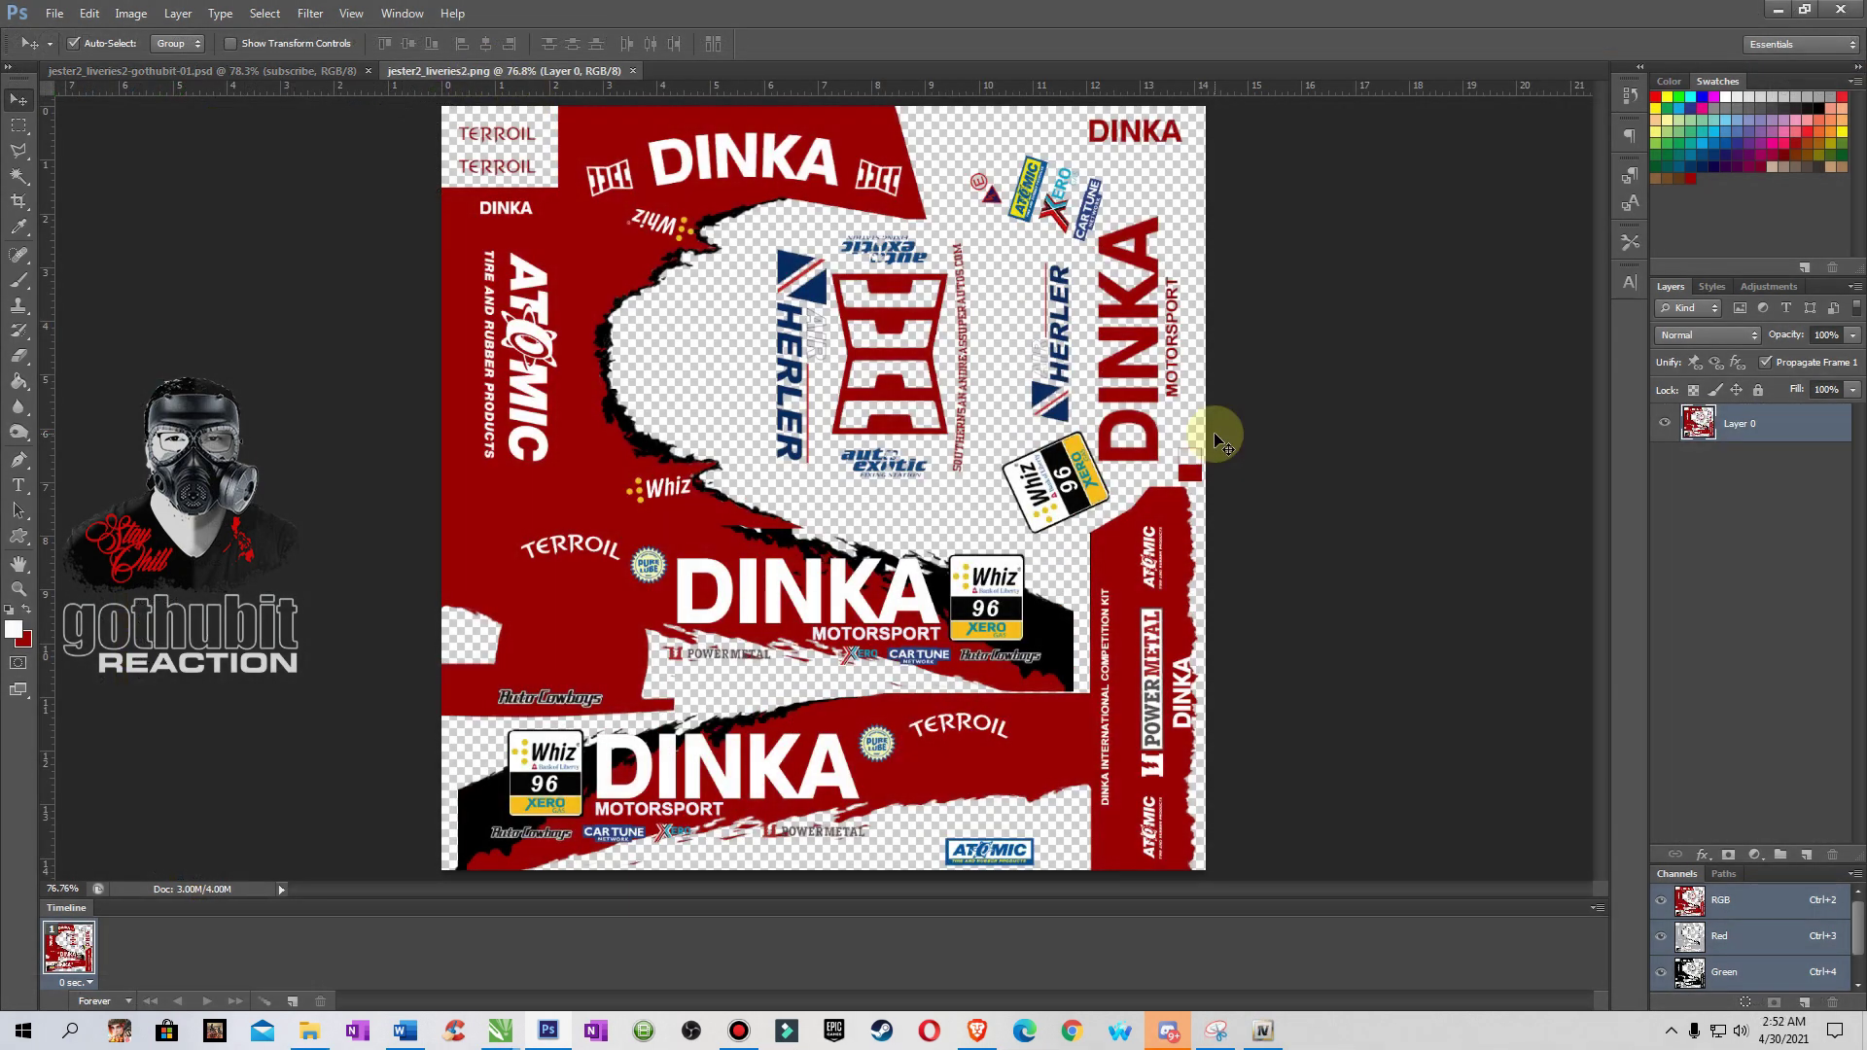
{"action": "left_click", "coordinate": [309, 75]}
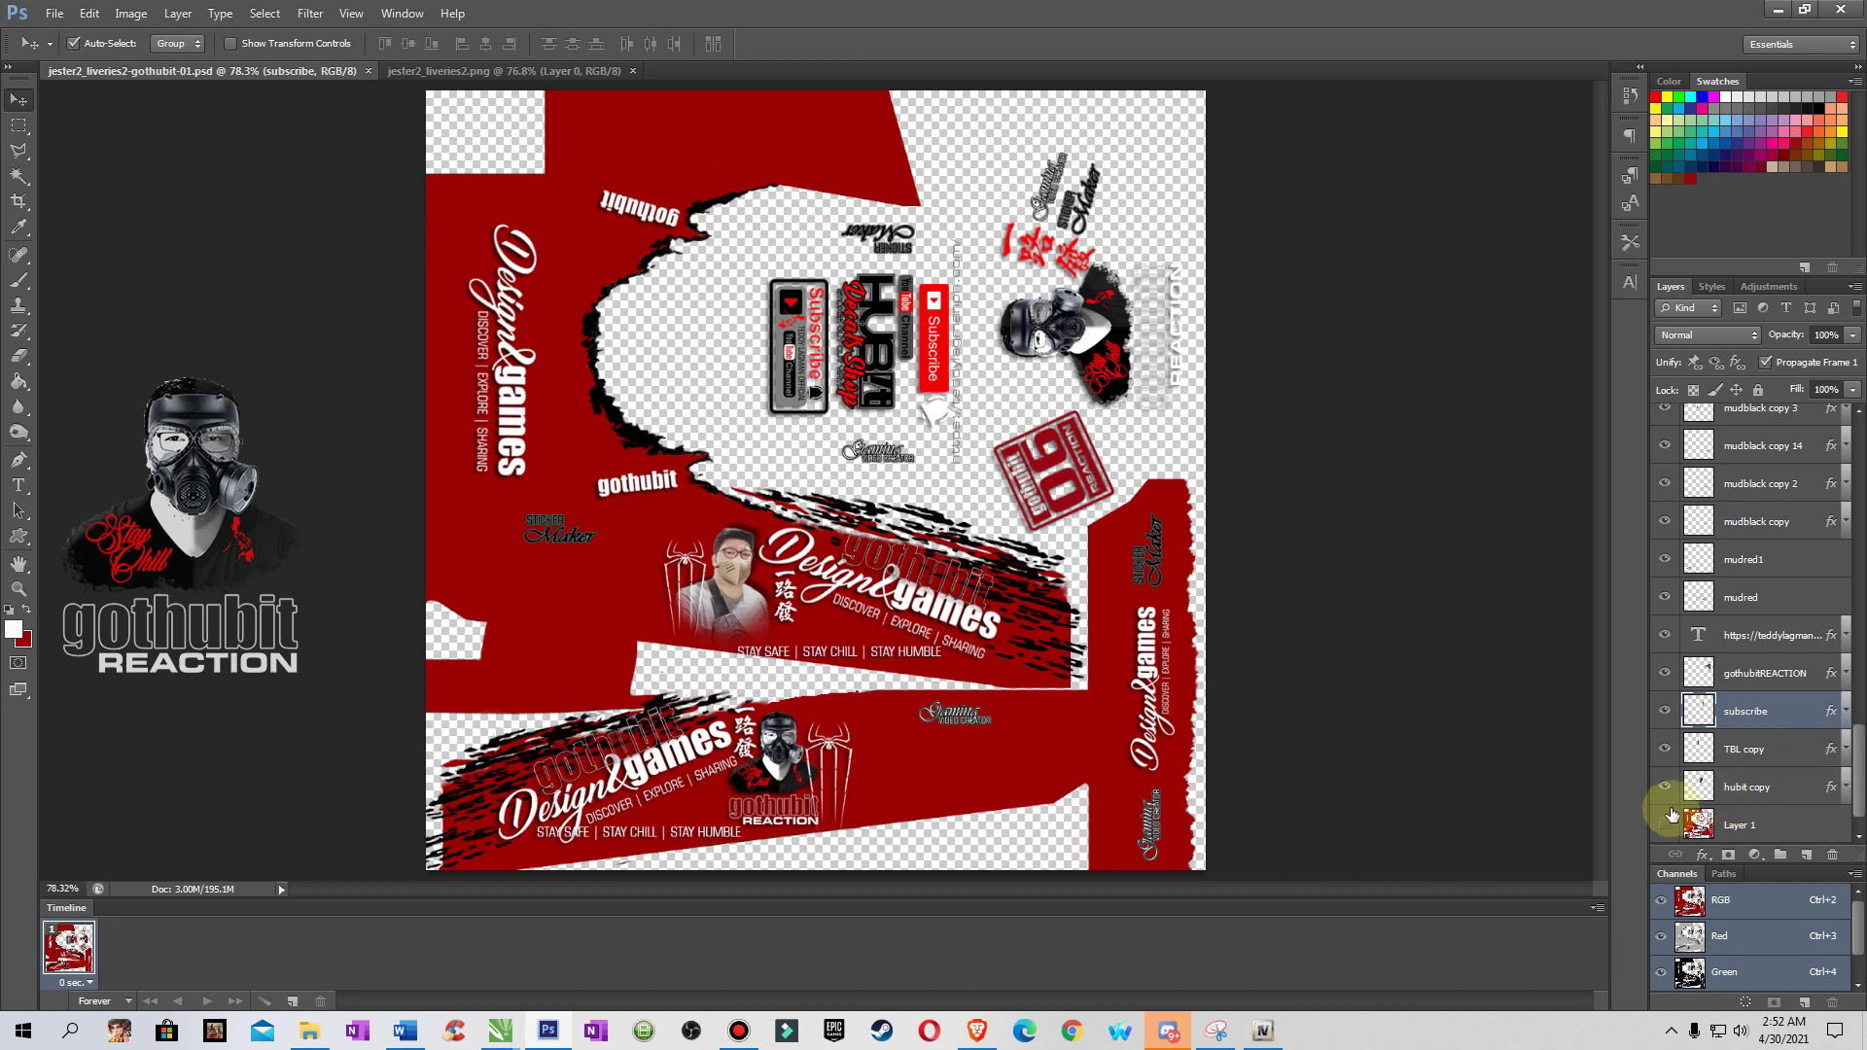
{"action": "left_click", "coordinate": [1667, 822]}
{"action": "scroll", "coordinate": [1855, 792], "scroll_direction": "down", "scroll_amount": 1}
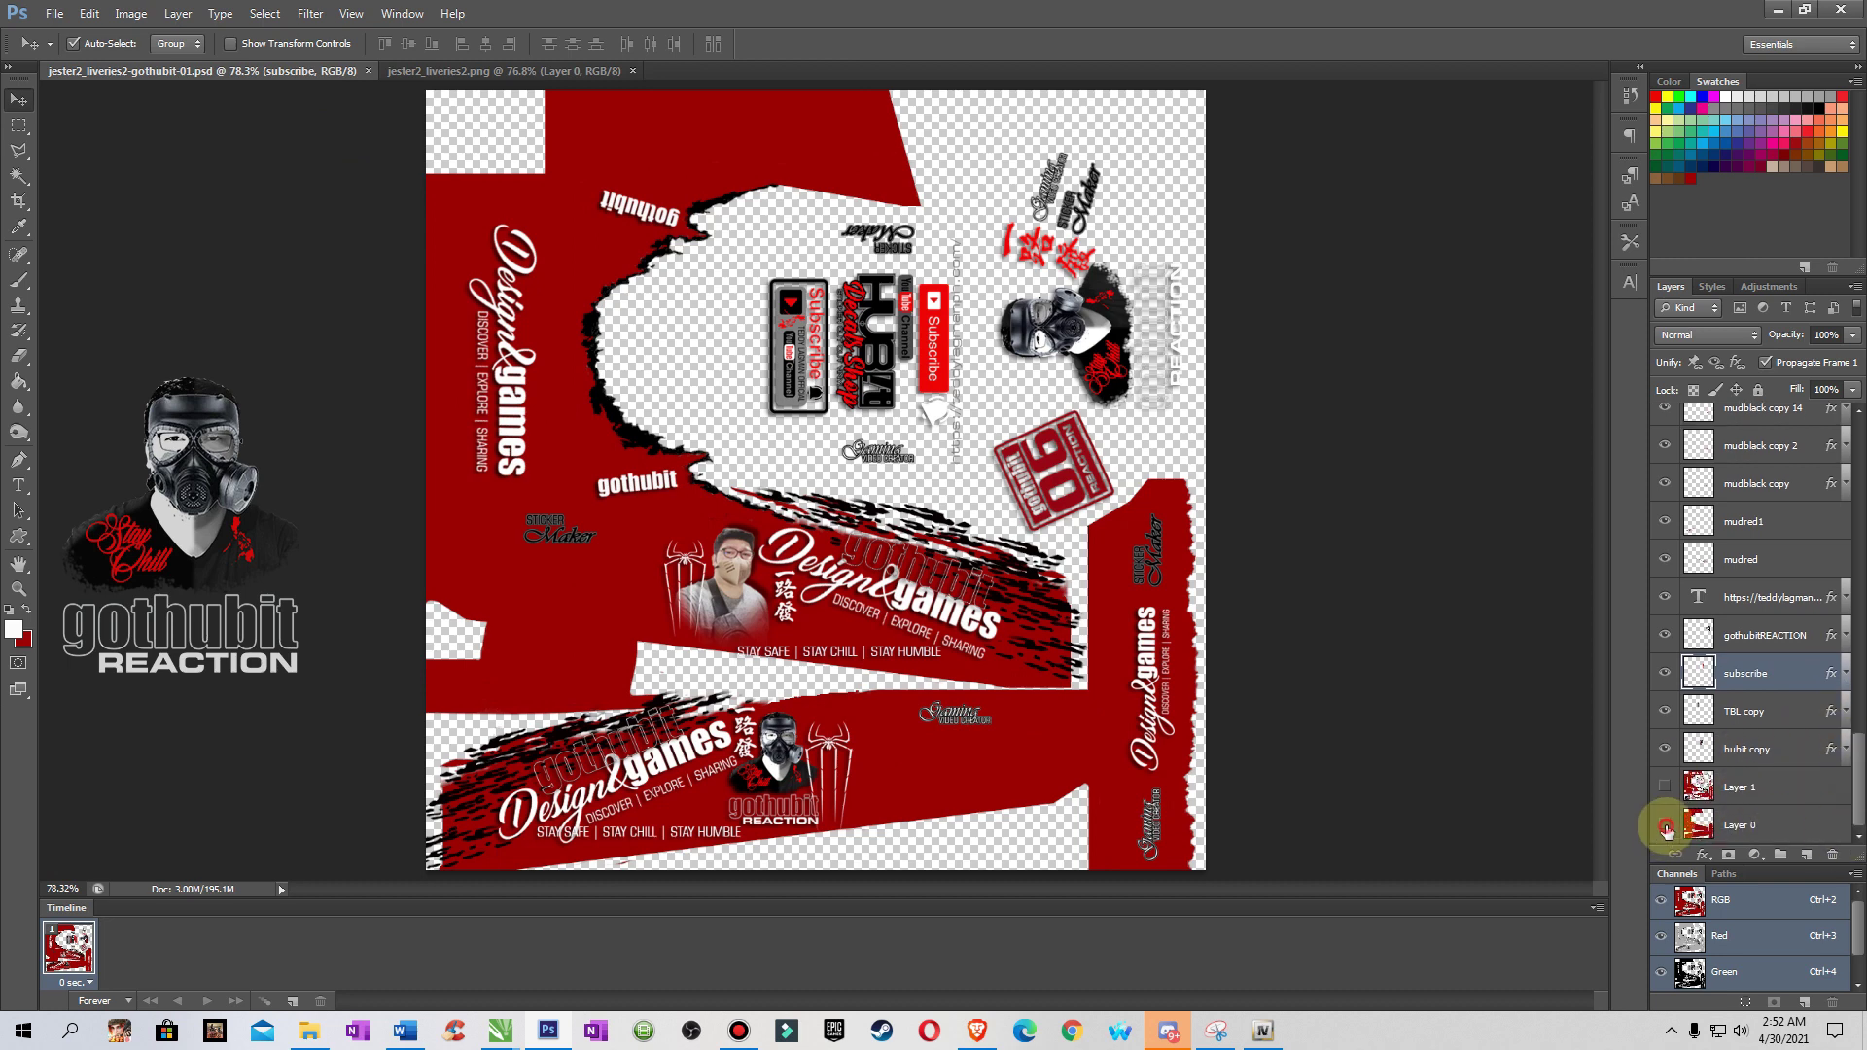
{"action": "left_click", "coordinate": [1667, 827]}
{"action": "left_click", "coordinate": [1667, 788]}
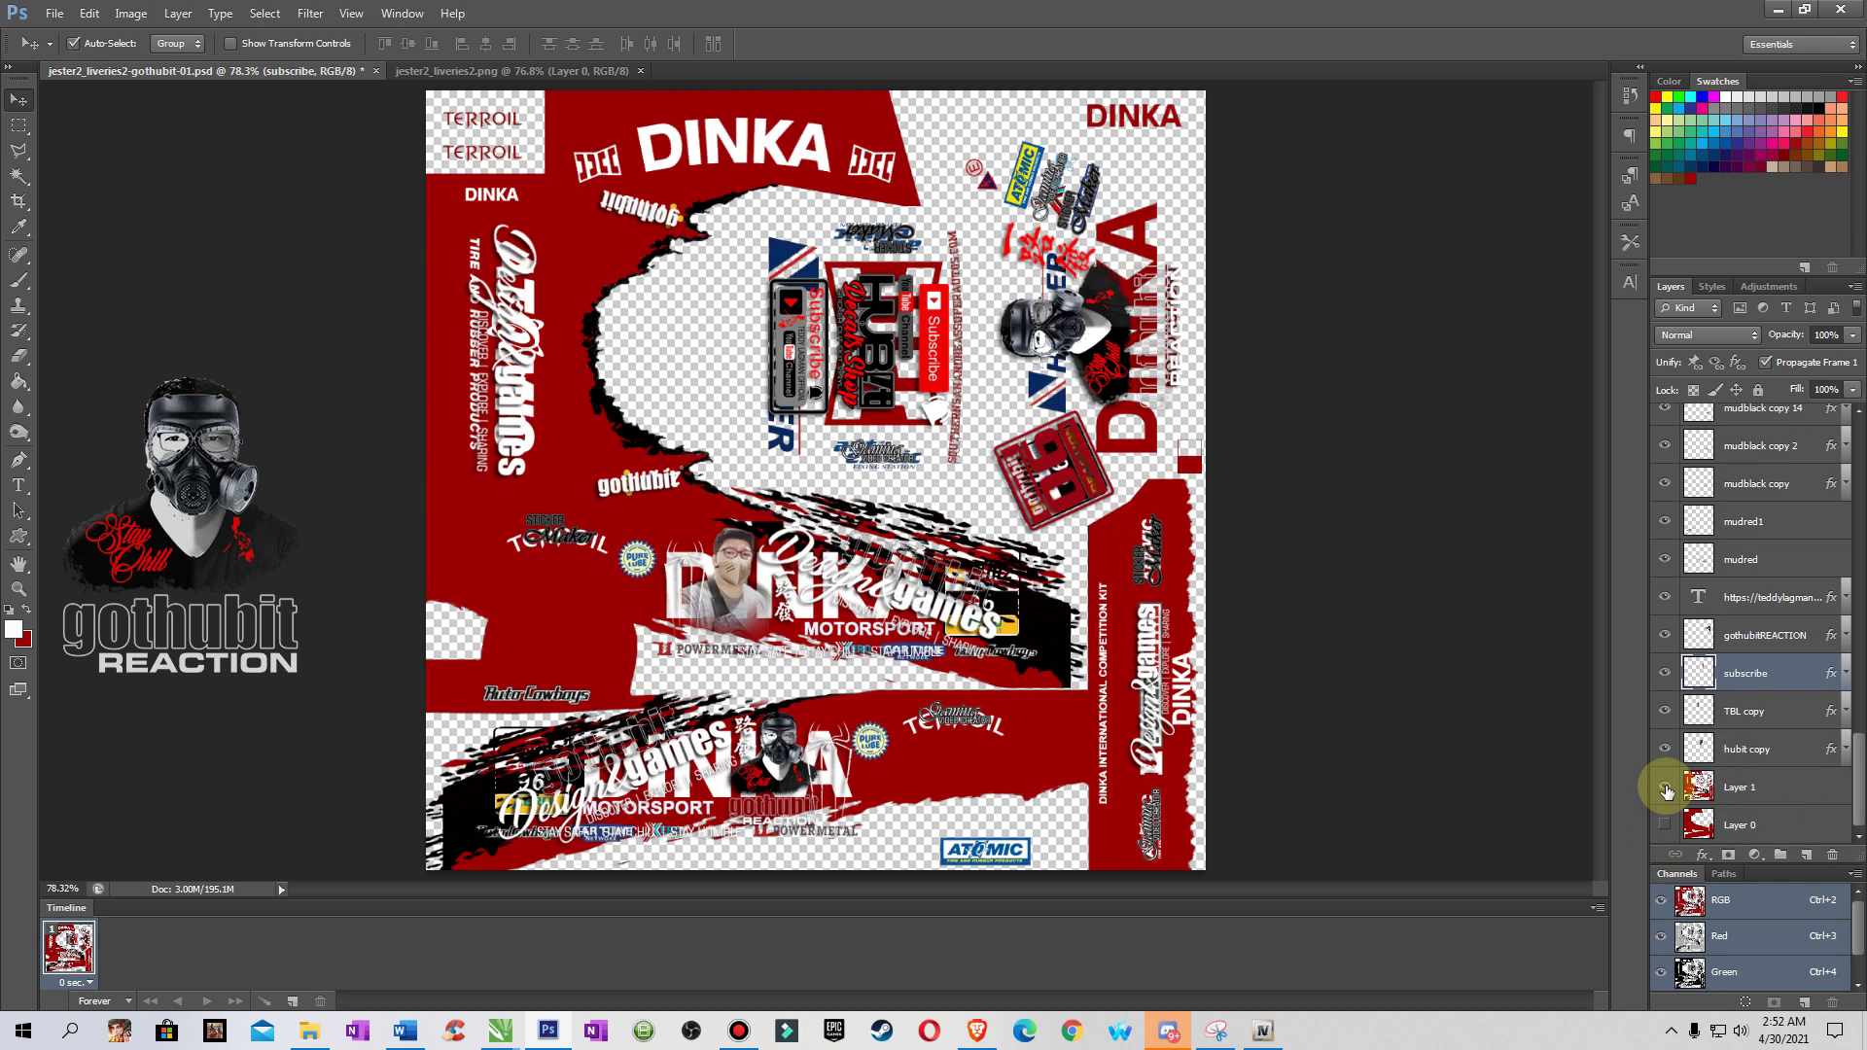
{"action": "left_click", "coordinate": [487, 71]}
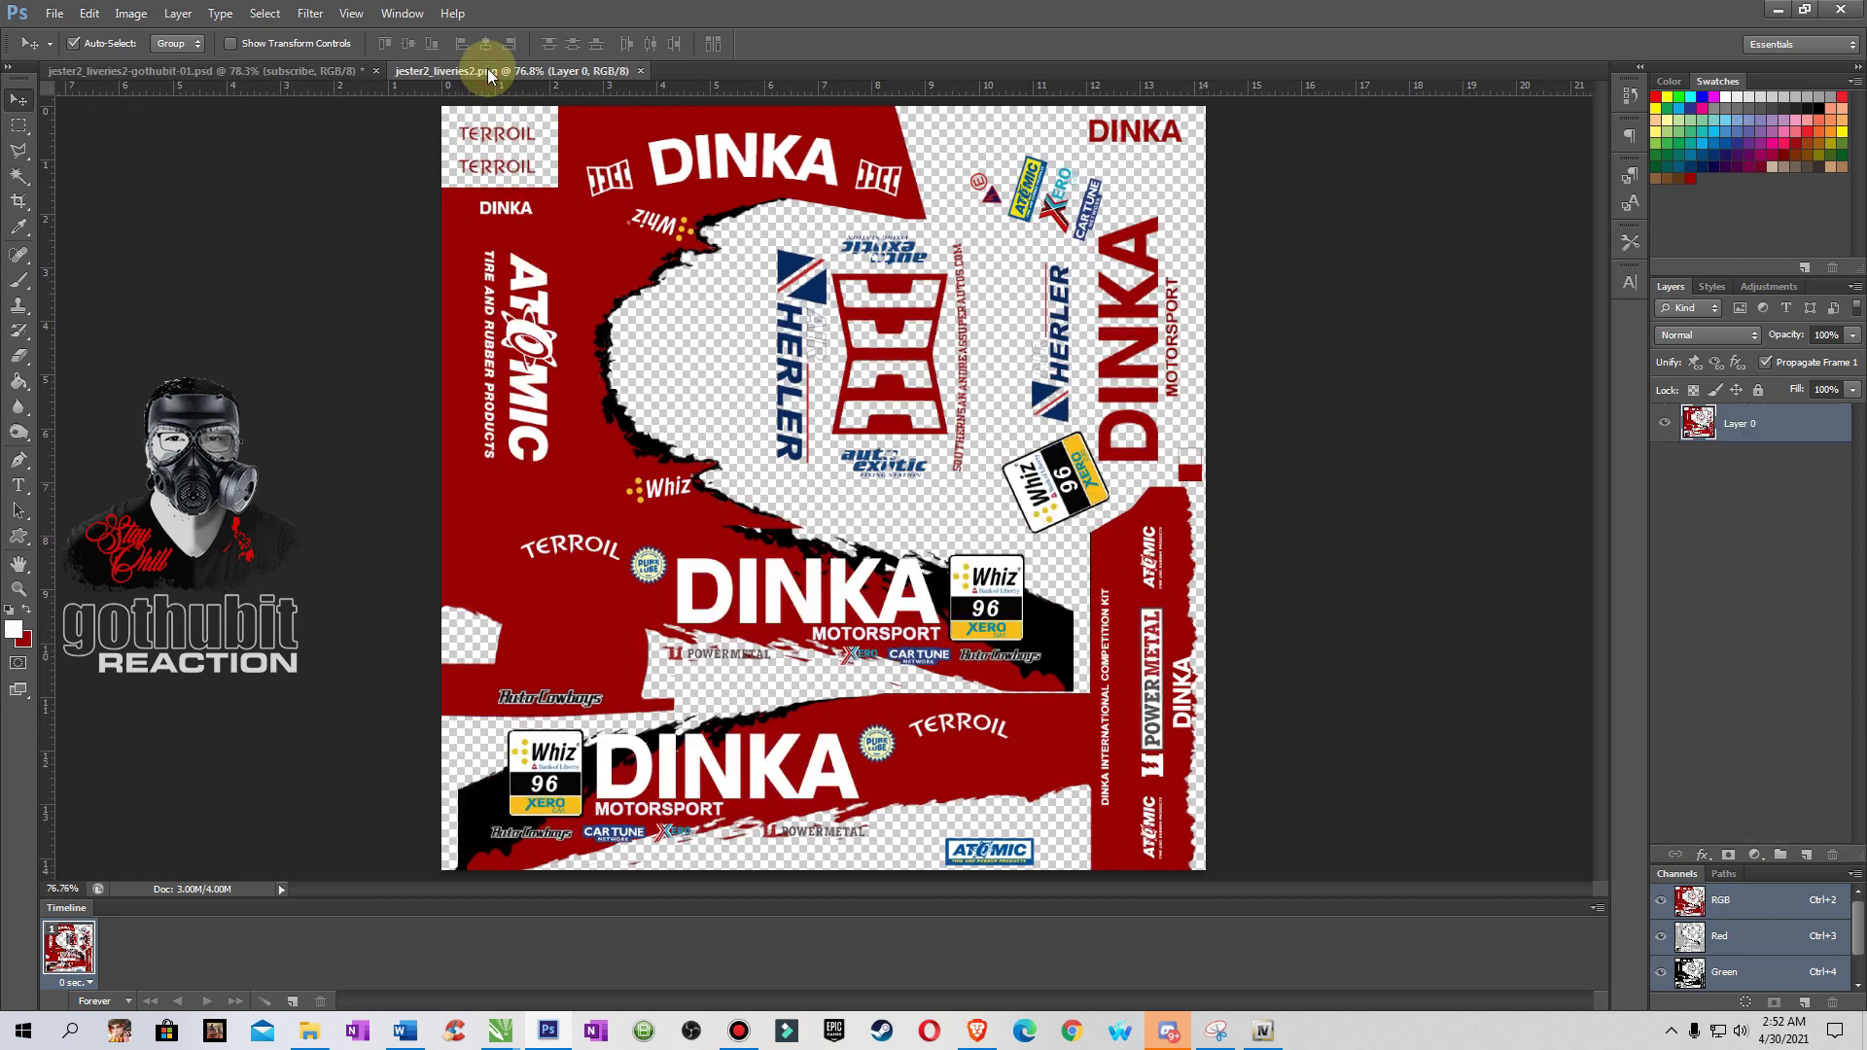
{"action": "left_click", "coordinate": [335, 72]}
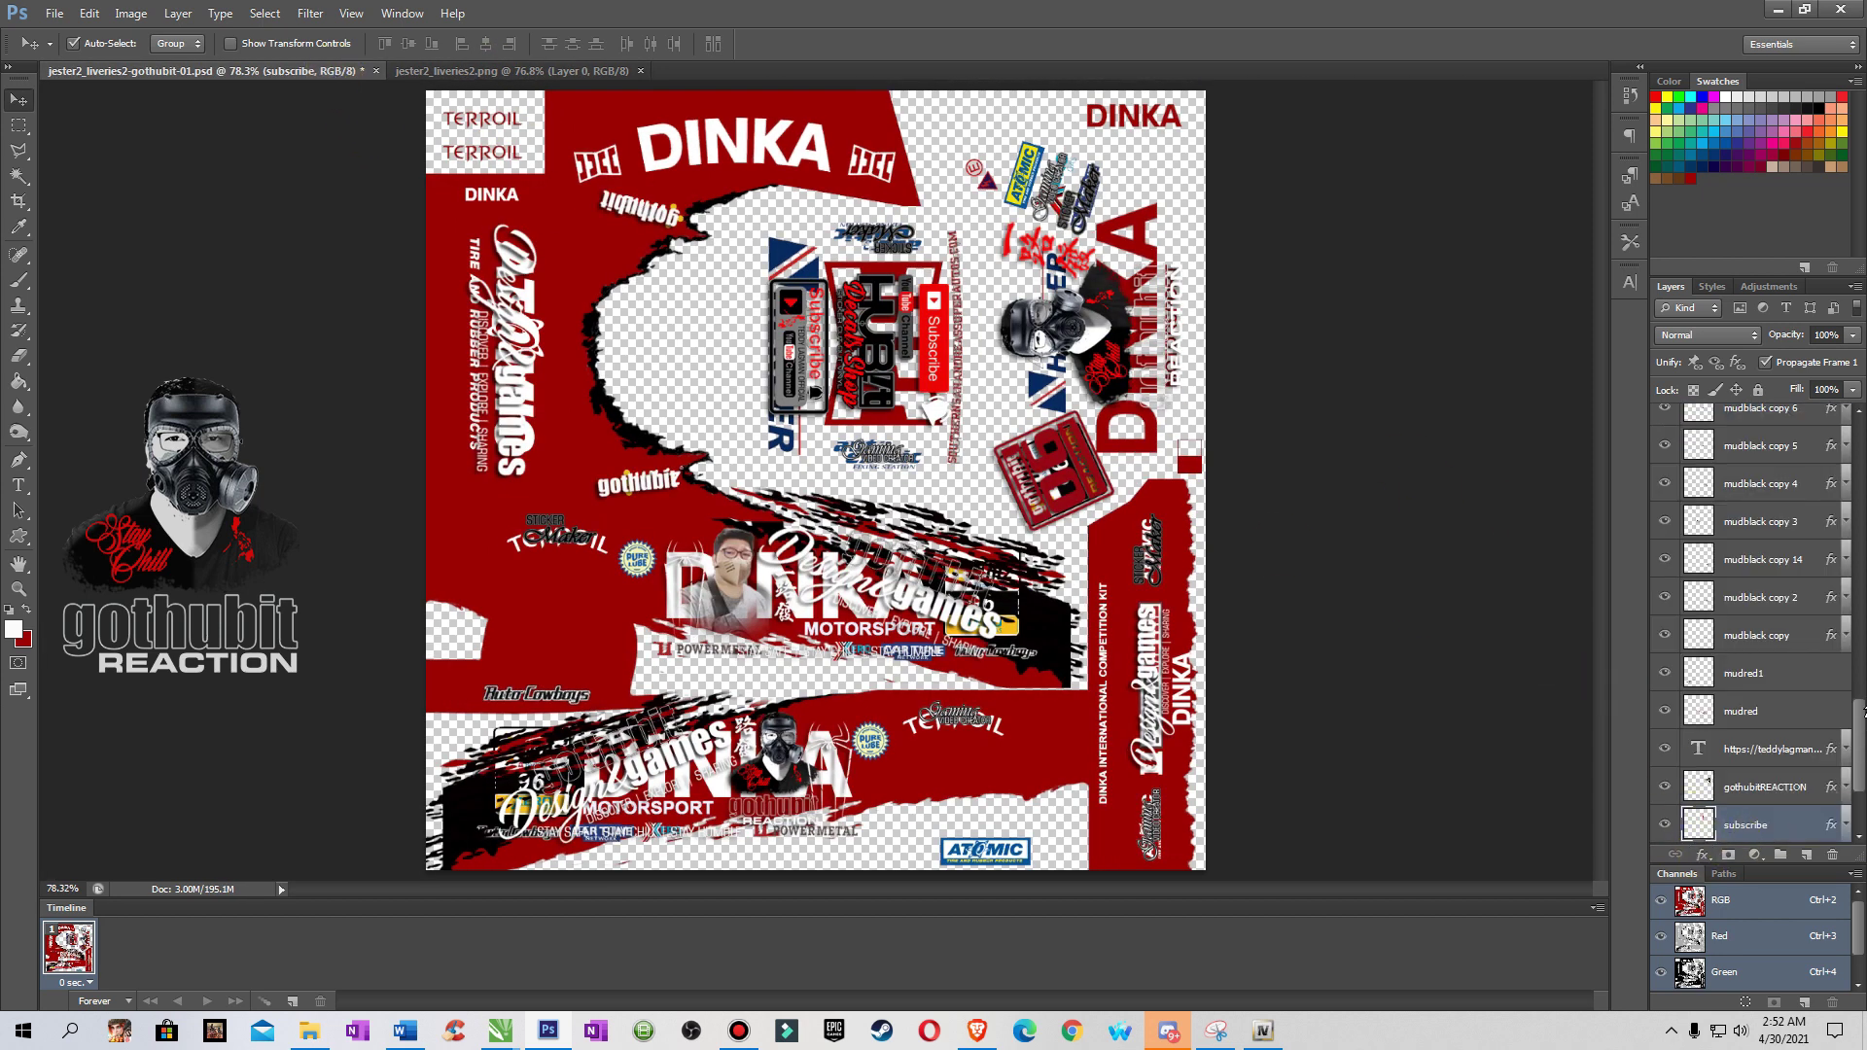
- Hide the layers of the custom wrap from Layer 0 up to mudblack copy 7
{"action": "left_click_drag", "start_coordinate": [1857, 737], "coordinate": [1860, 795]}
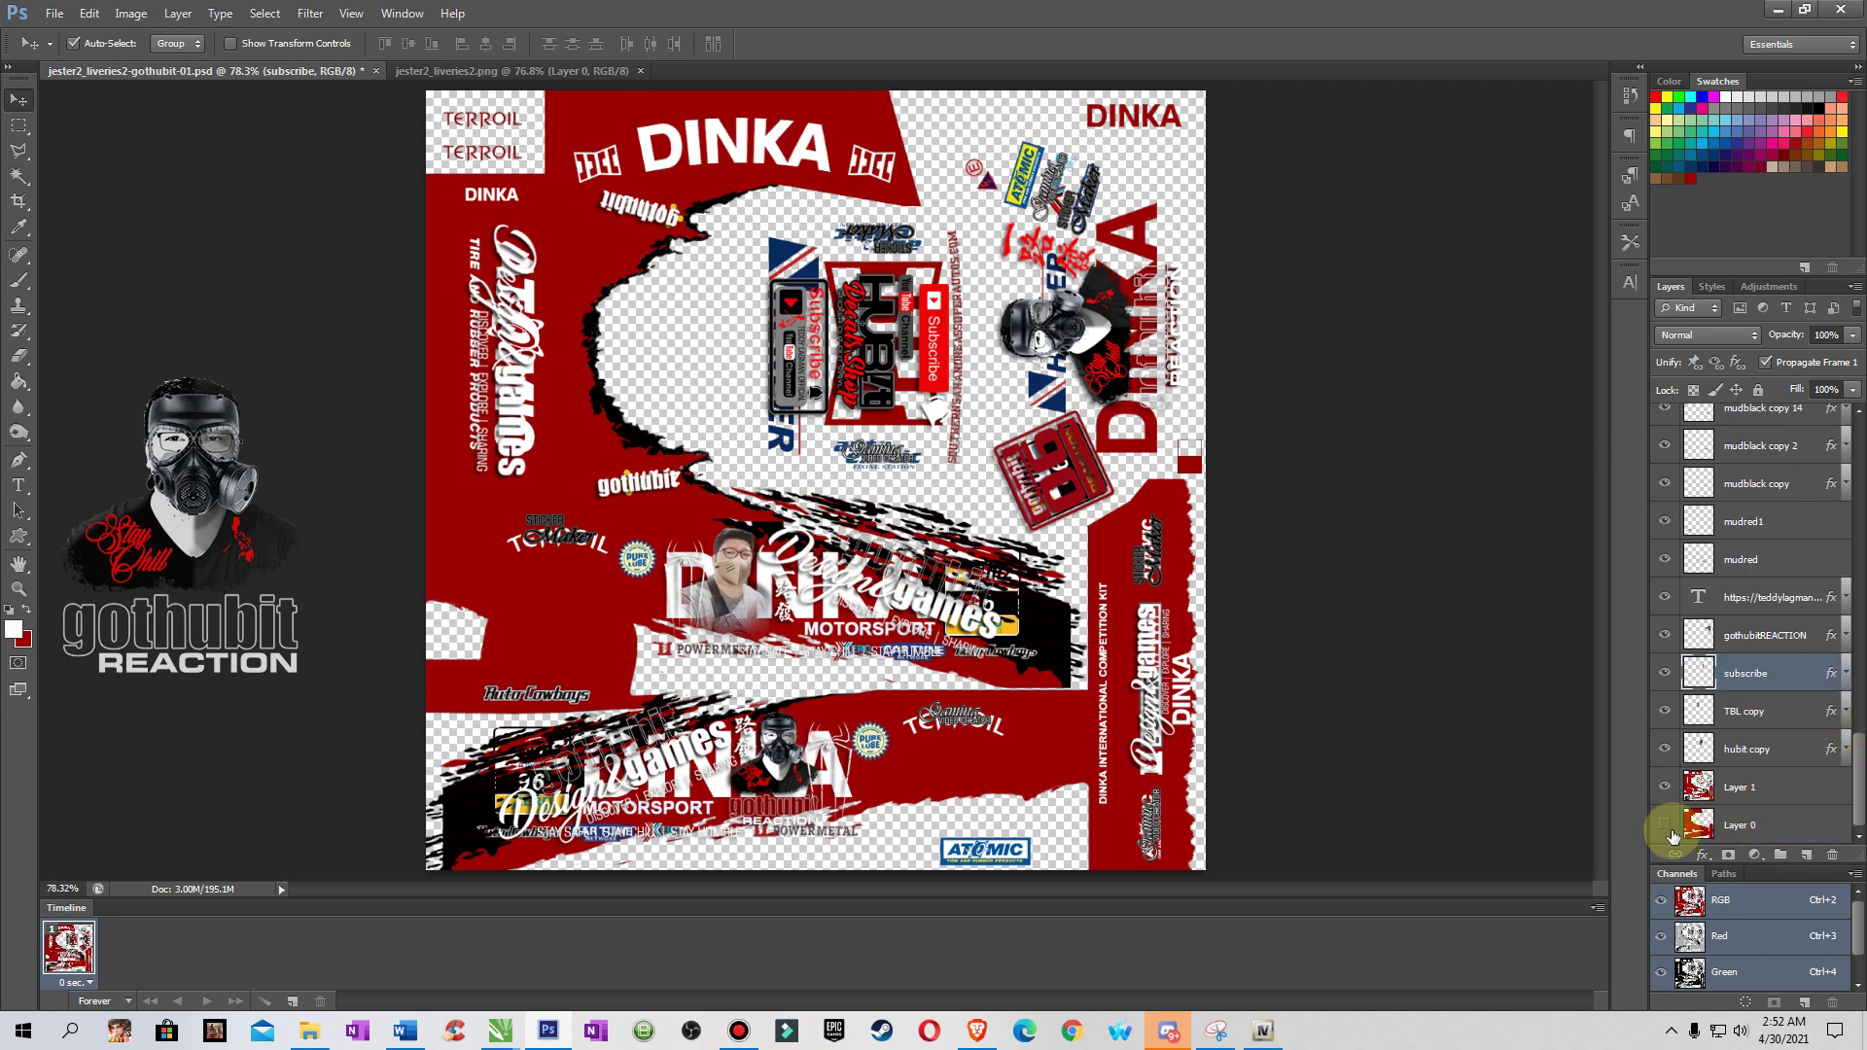
{"action": "left_click_drag", "start_coordinate": [1672, 836], "coordinate": [1662, 443]}
{"action": "left_click", "coordinate": [1669, 482]}
{"action": "scroll", "coordinate": [1755, 619], "scroll_direction": "up", "scroll_amount": 2}
{"action": "scroll", "coordinate": [1661, 457], "scroll_direction": "up", "scroll_amount": 2}
{"action": "scroll", "coordinate": [1792, 667], "scroll_direction": "up", "scroll_amount": 2}
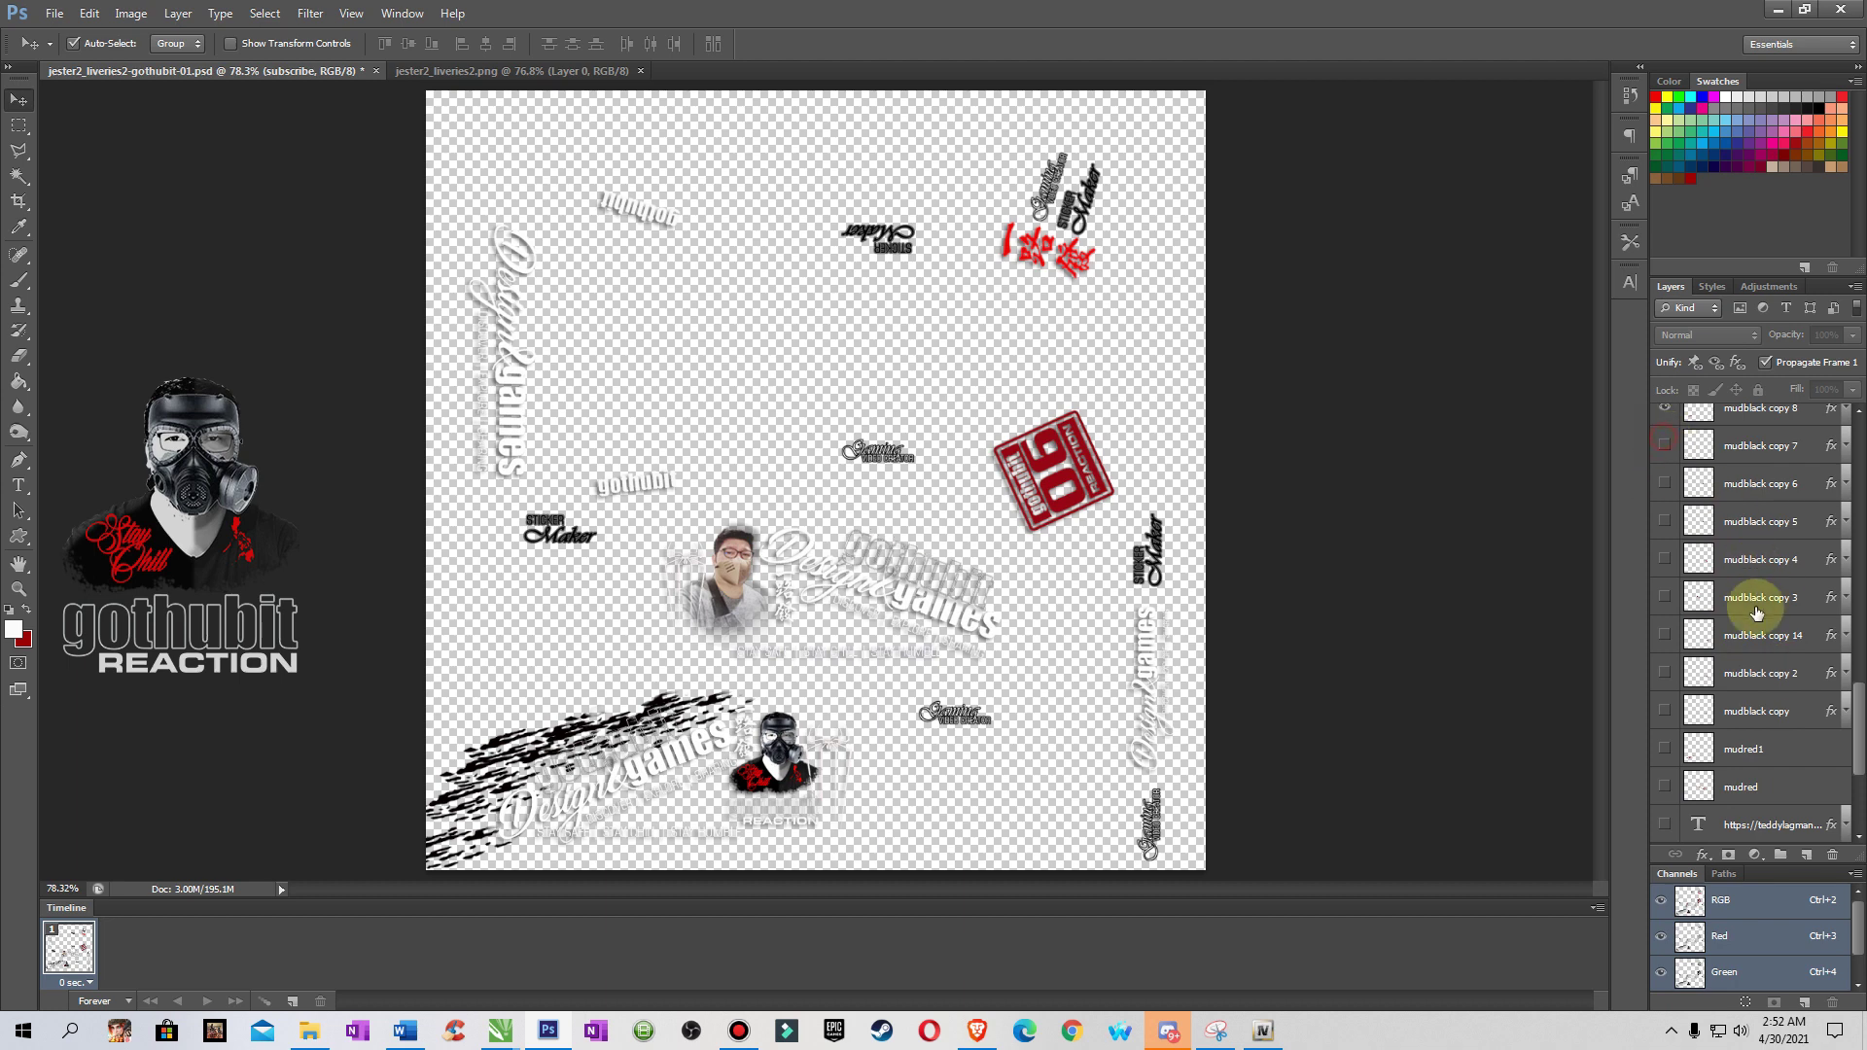
- Hide the layers from mudblack copy 8 up through the Design&Games layers and the gaming layer
{"action": "scroll", "coordinate": [1750, 671], "scroll_direction": "up", "scroll_amount": 4}
{"action": "left_click_drag", "start_coordinate": [1664, 521], "coordinate": [1664, 445]}
{"action": "scroll", "coordinate": [1780, 658], "scroll_direction": "up", "scroll_amount": 3}
{"action": "scroll", "coordinate": [1693, 544], "scroll_direction": "up", "scroll_amount": 3}
{"action": "left_click_drag", "start_coordinate": [1668, 524], "coordinate": [1654, 412]}
{"action": "scroll", "coordinate": [1755, 602], "scroll_direction": "up", "scroll_amount": 3}
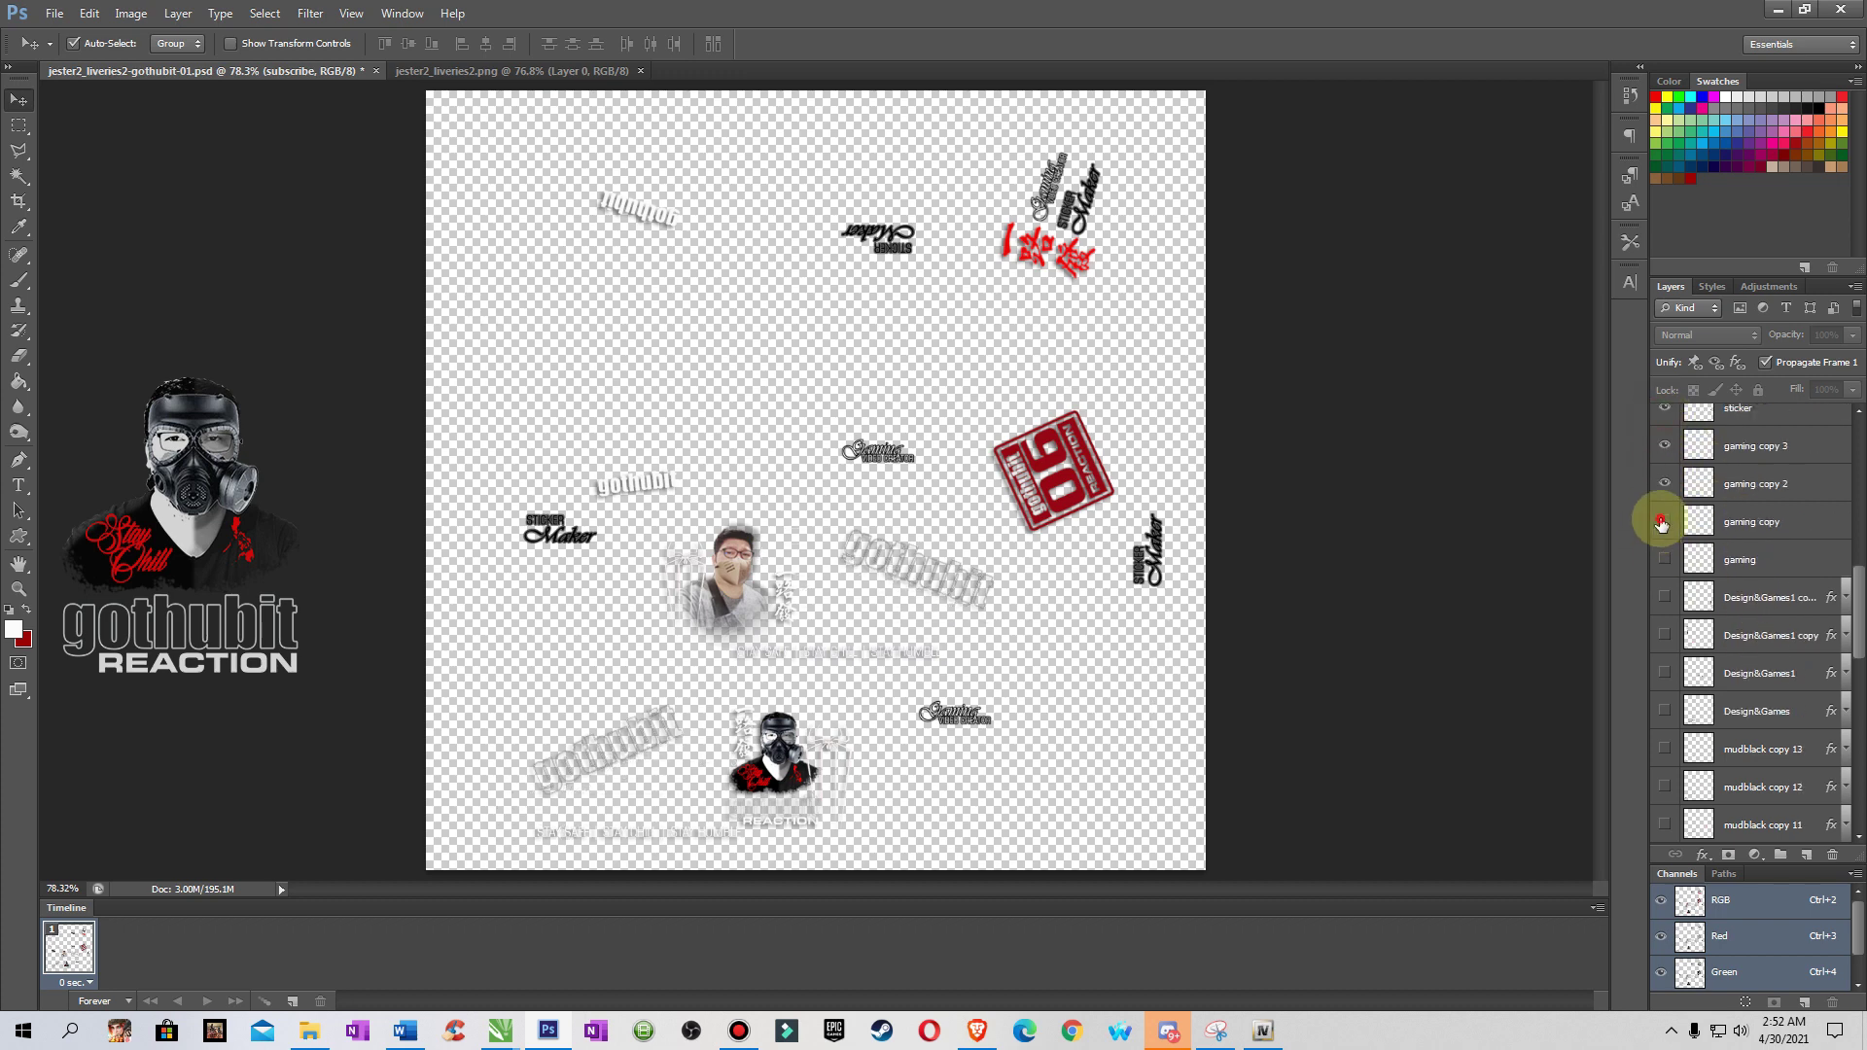
- Hide the gaming copies, all sticker layers, and the 06, gotname and gotname copy layers
{"action": "scroll", "coordinate": [1751, 632], "scroll_direction": "up", "scroll_amount": 3}
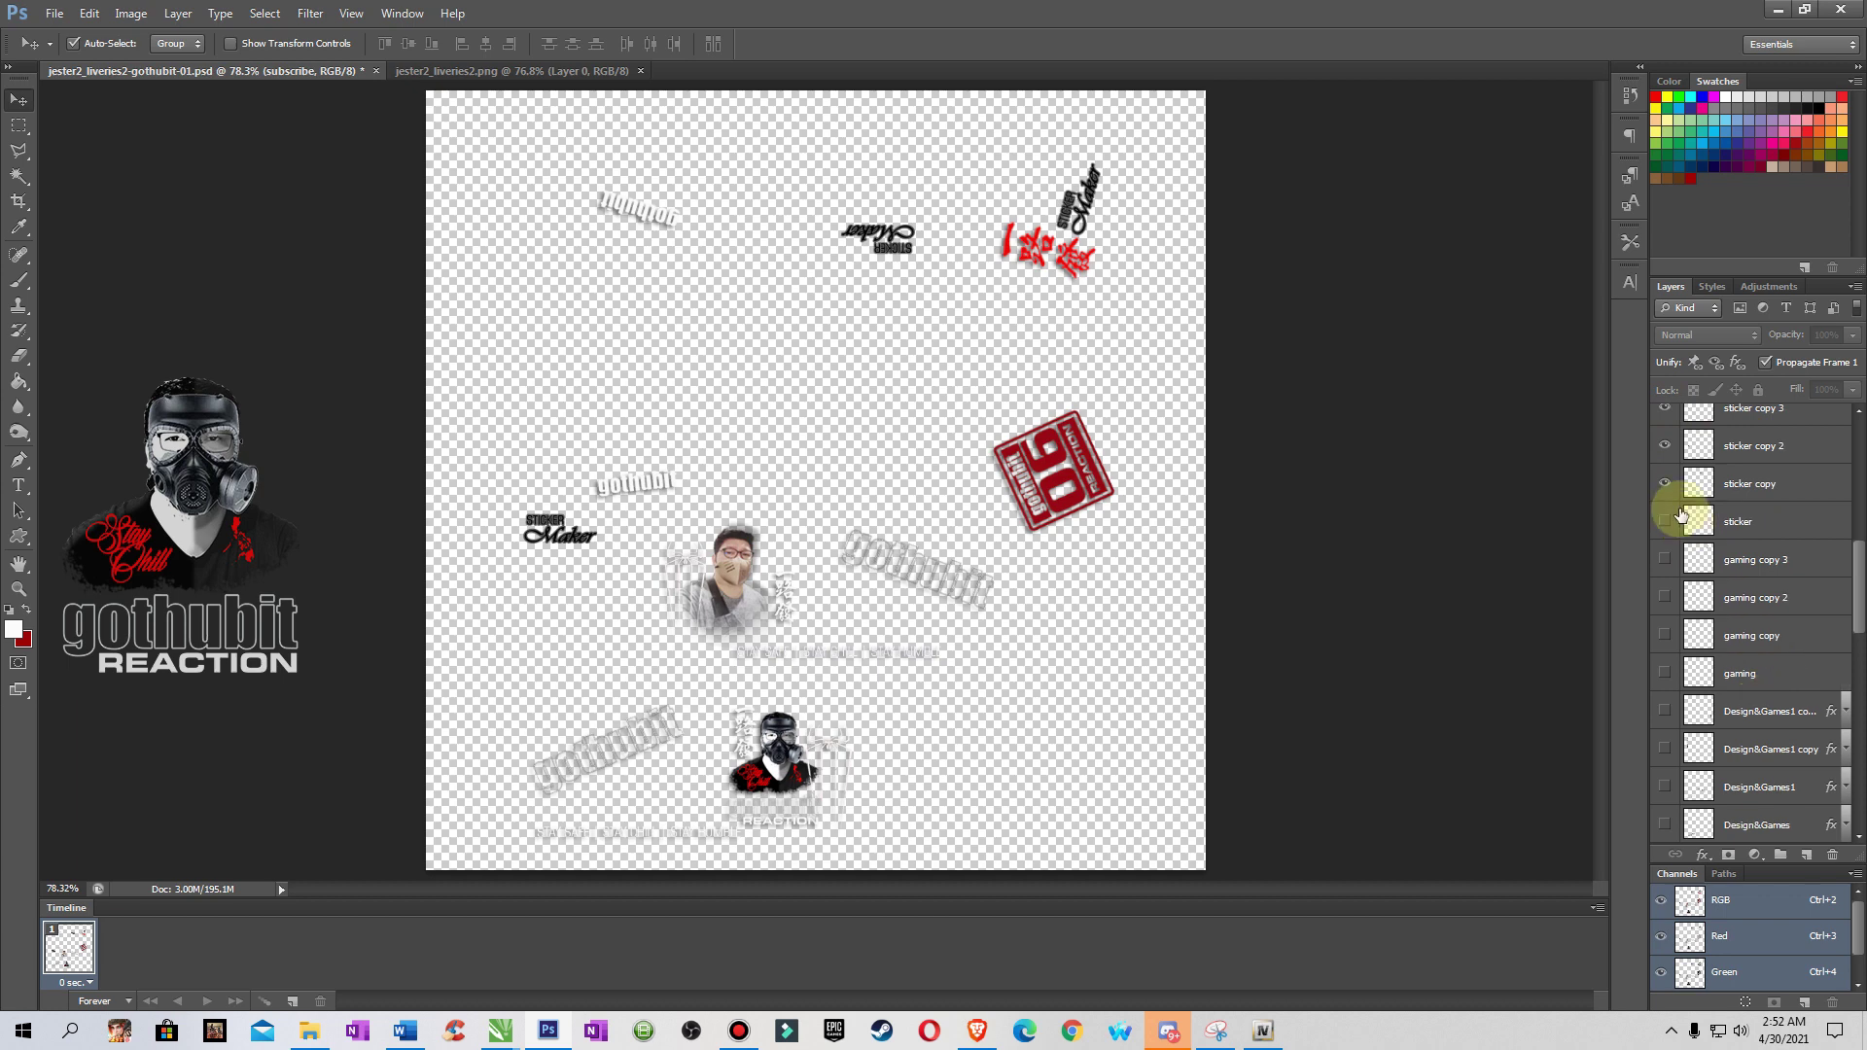
{"action": "left_click", "coordinate": [1662, 420]}
{"action": "scroll", "coordinate": [1800, 601], "scroll_direction": "up", "scroll_amount": 3}
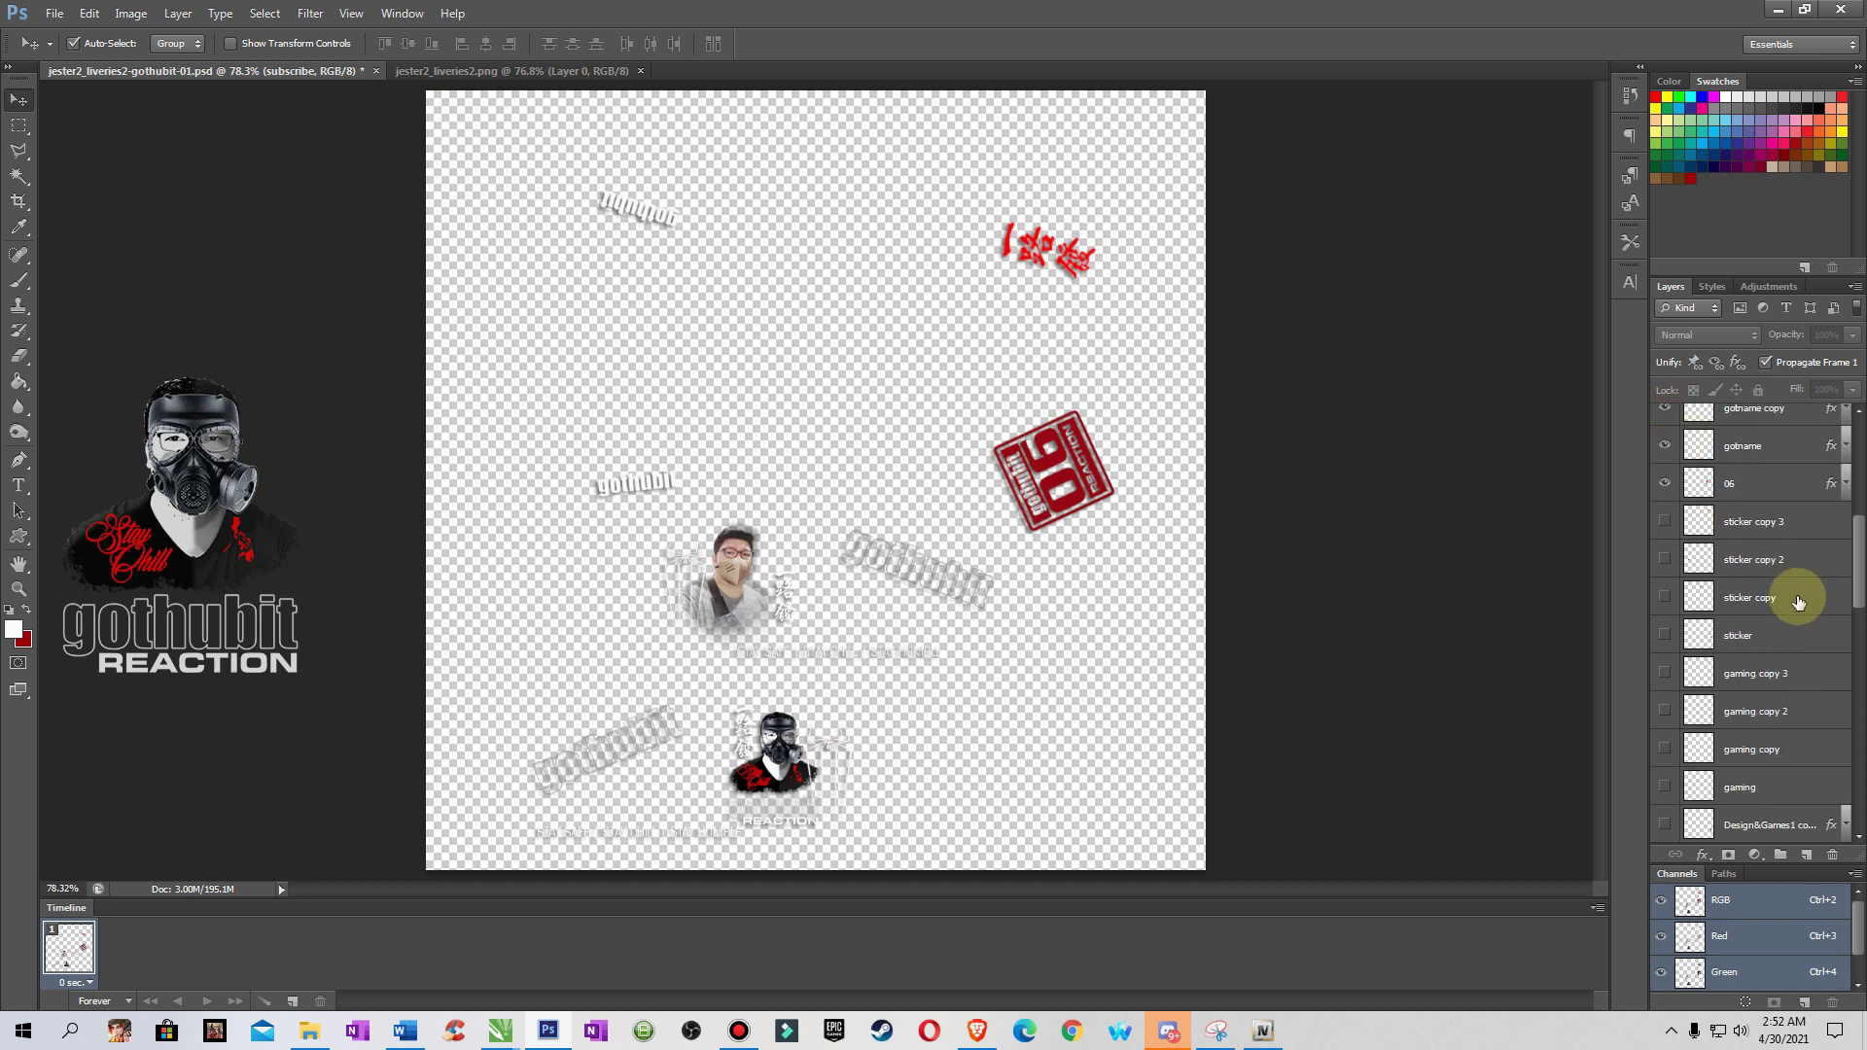
{"action": "left_click_drag", "start_coordinate": [1667, 475], "coordinate": [1658, 416]}
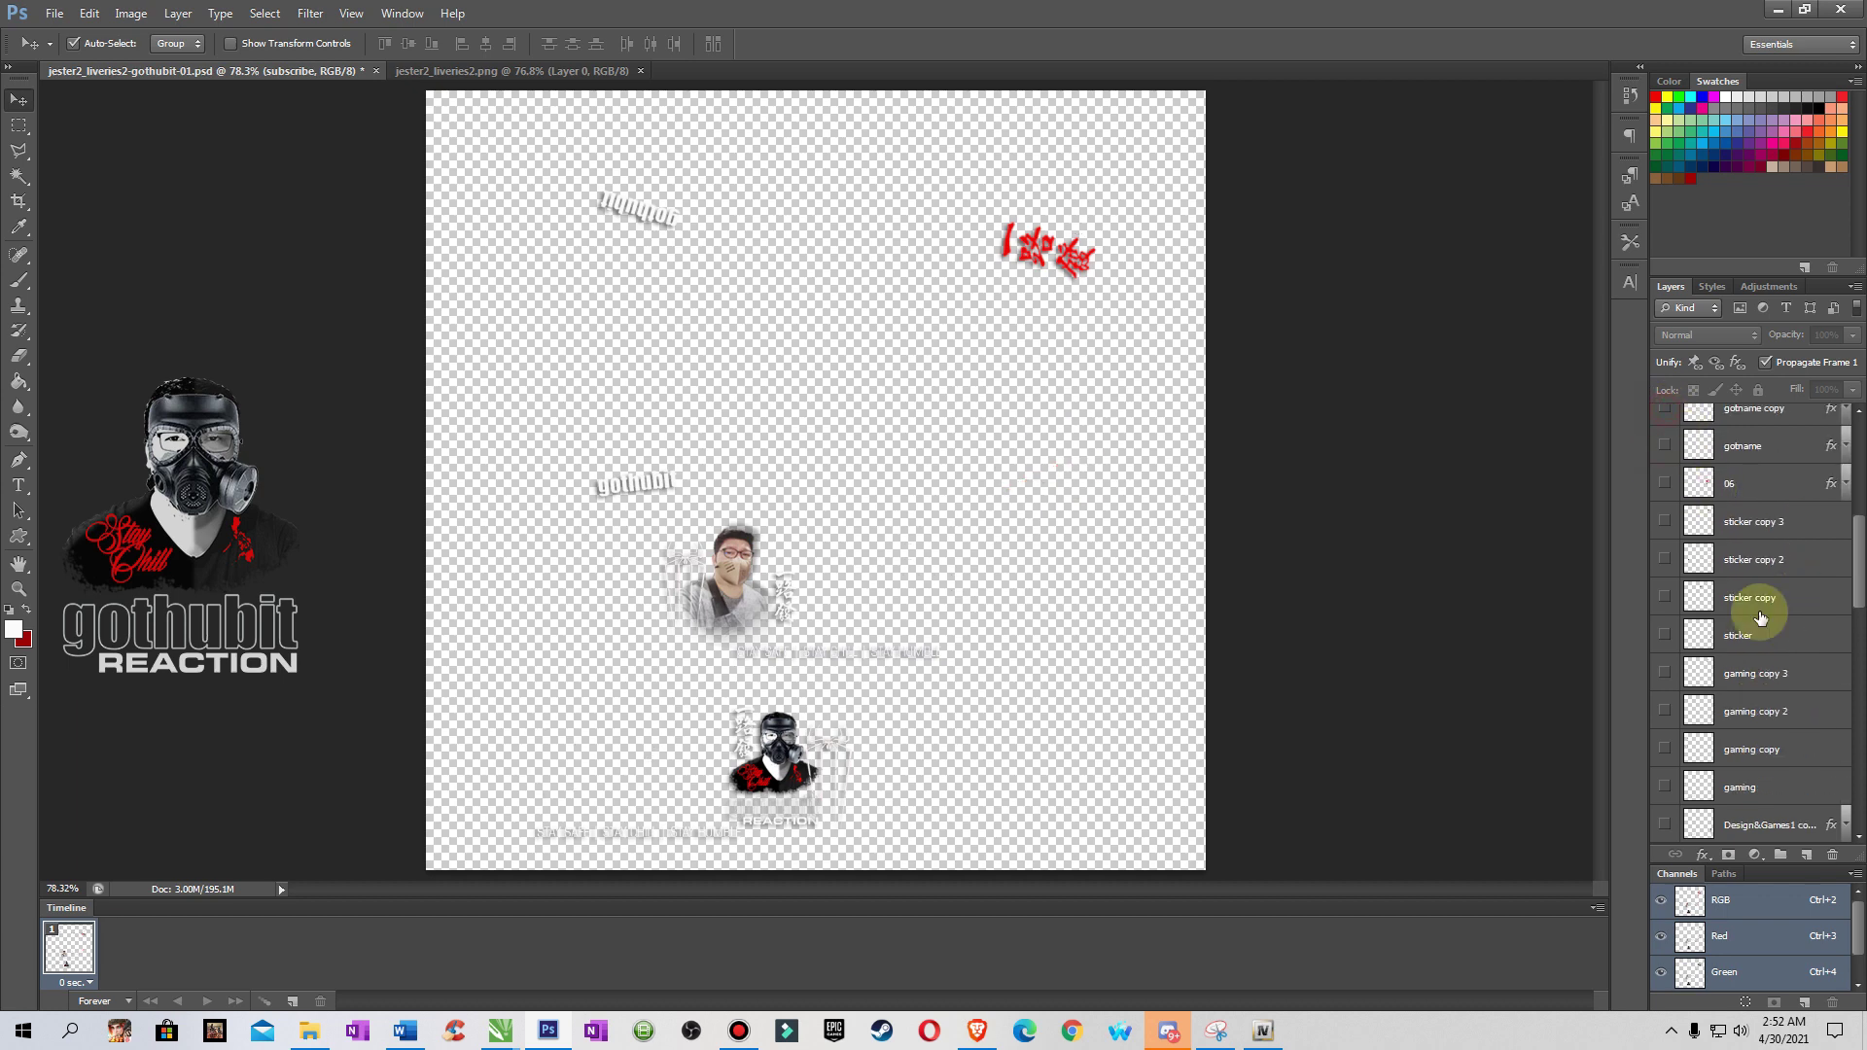
- Hide the remaining upper layers, from the portrait and gotreact layers through the STAY SAFE texts, SPIDER and YILUFA layers
{"action": "scroll", "coordinate": [1759, 616], "scroll_direction": "up", "scroll_amount": 5}
{"action": "left_click_drag", "start_coordinate": [1670, 630], "coordinate": [1665, 403]}
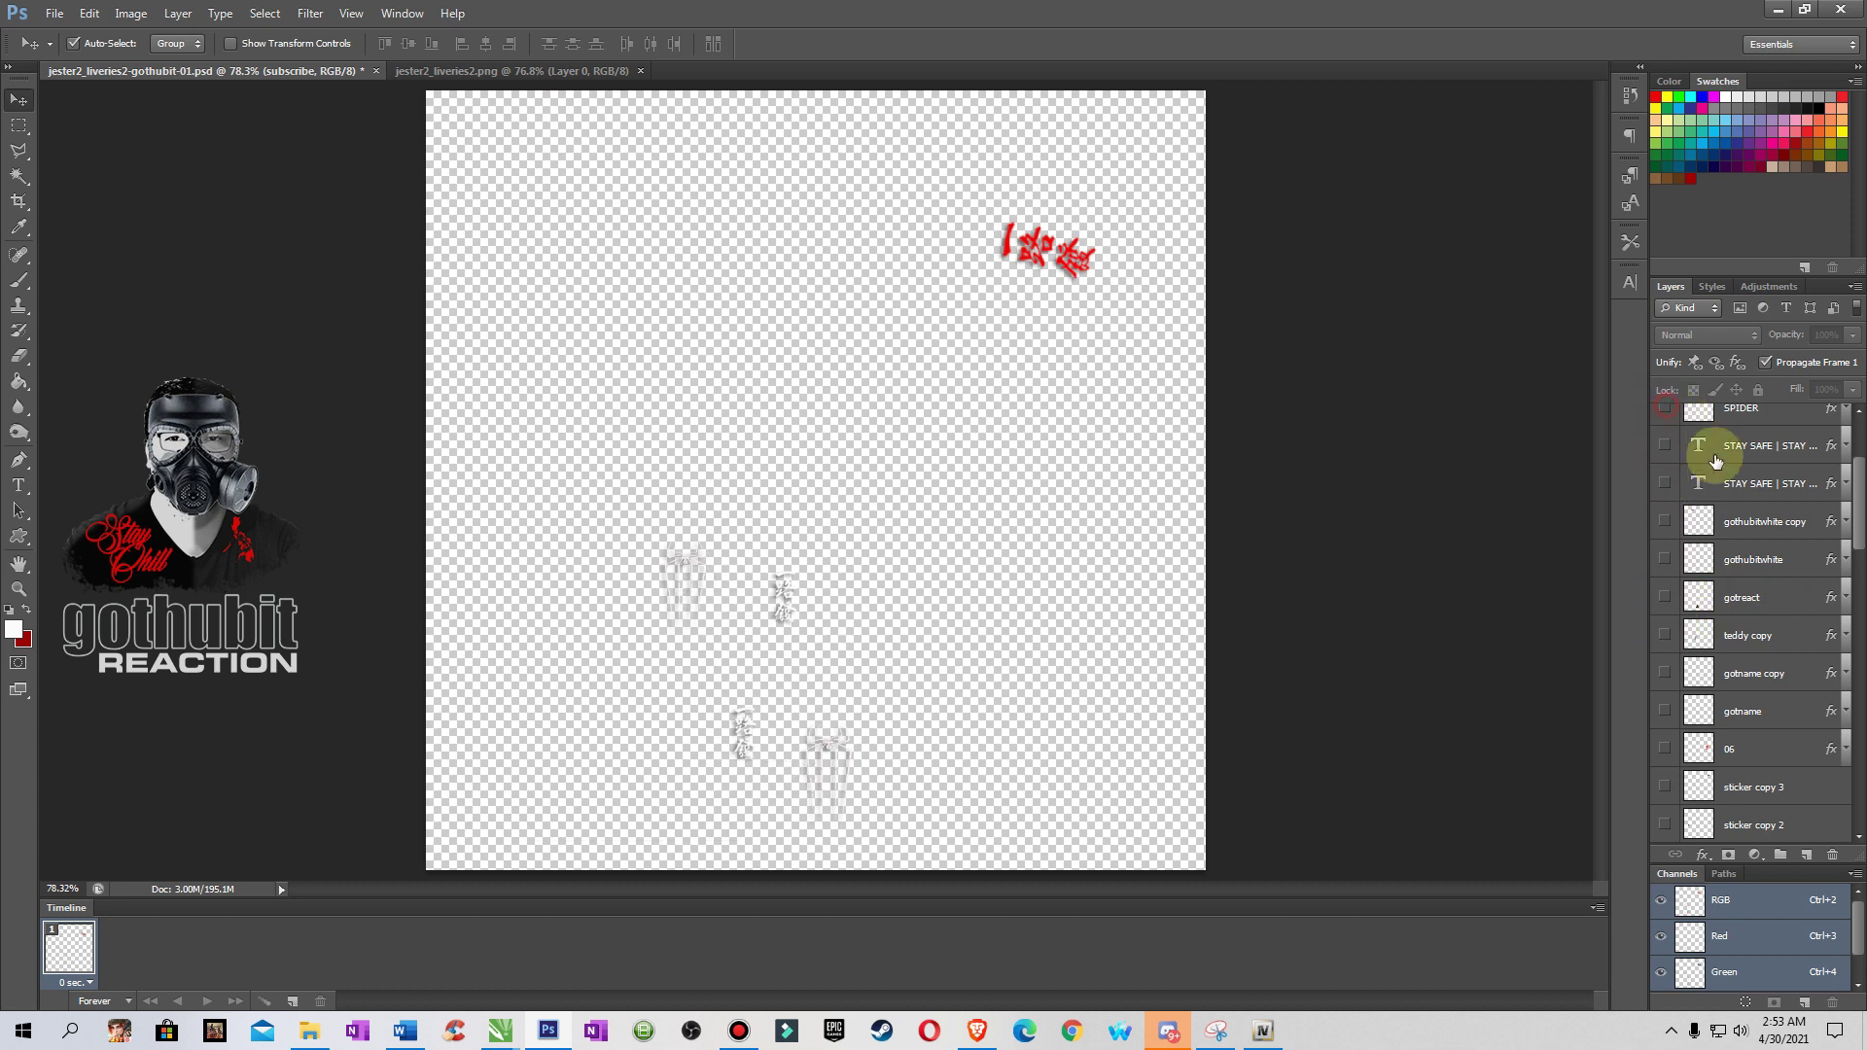
{"action": "scroll", "coordinate": [1791, 727], "scroll_direction": "up", "scroll_amount": 4}
{"action": "left_click_drag", "start_coordinate": [1670, 510], "coordinate": [1653, 417]}
{"action": "scroll", "coordinate": [1711, 513], "scroll_direction": "up", "scroll_amount": 1}
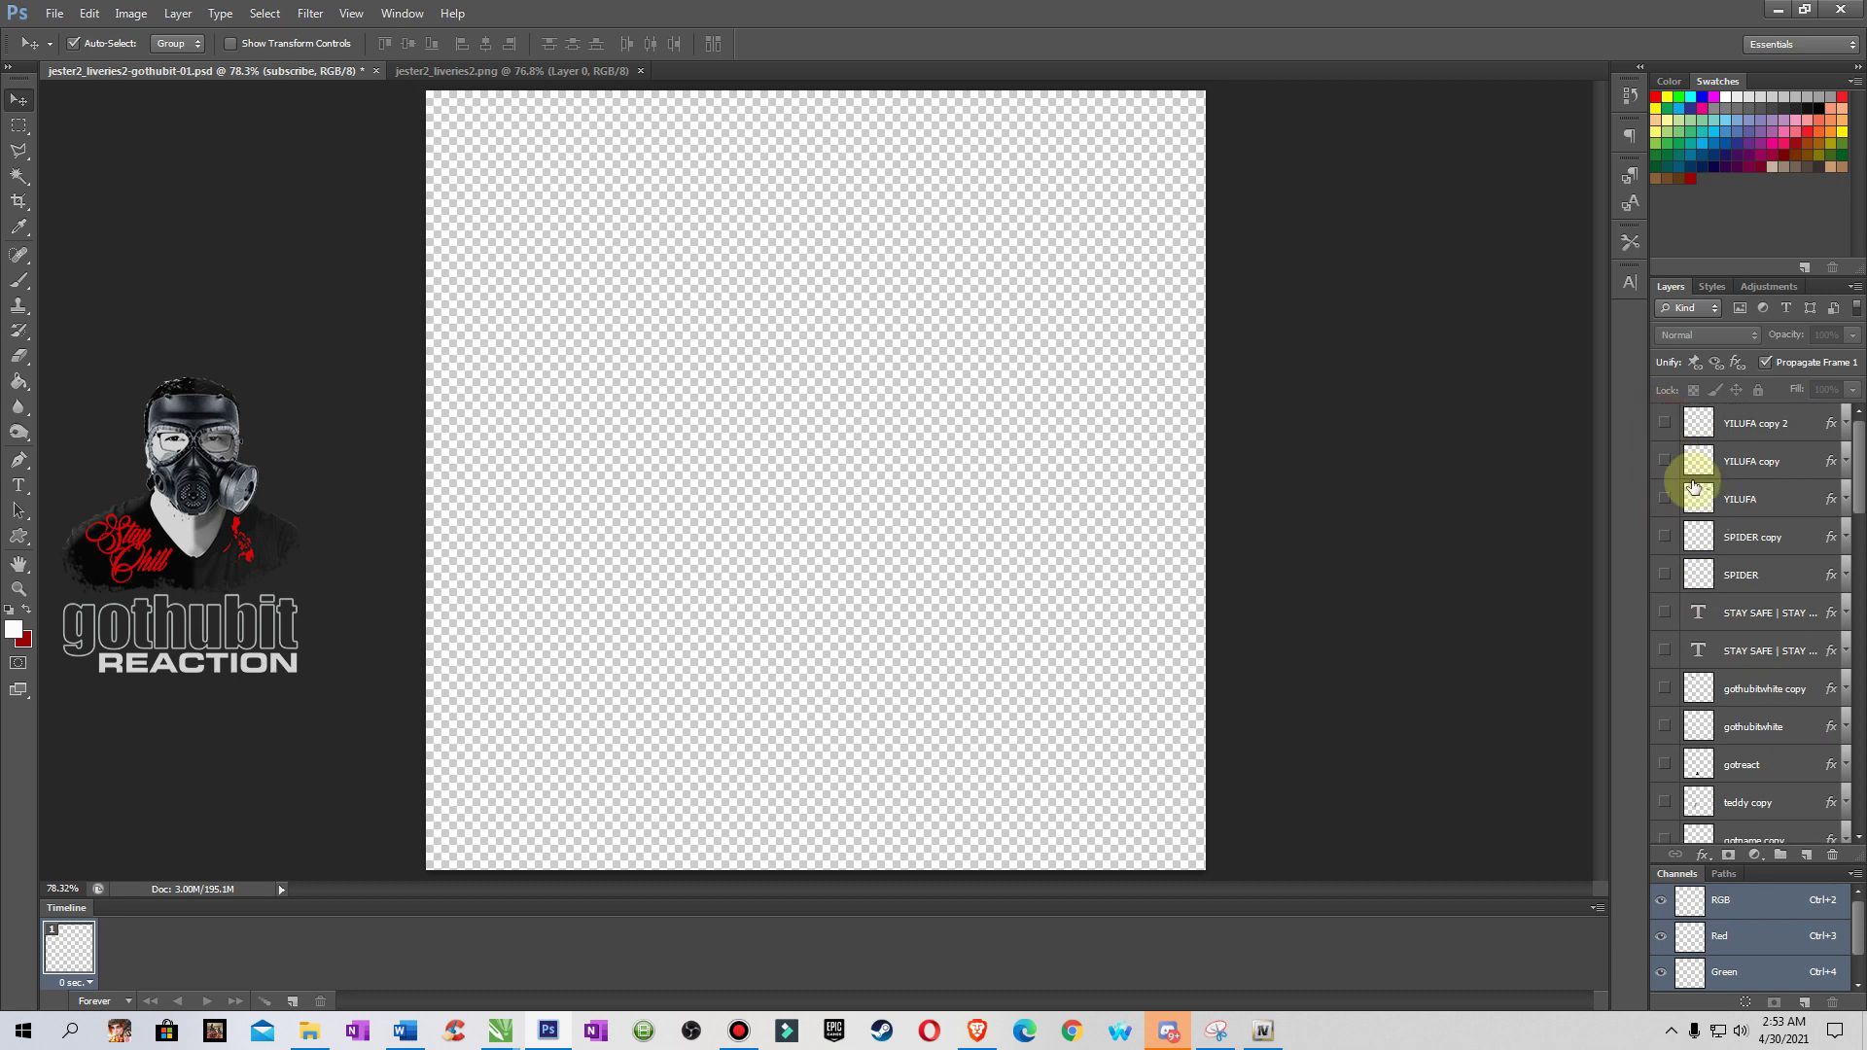
- Display the original livery on Layer 1, then hide it and show the cleaned red base on Layer 0
{"action": "left_click_drag", "start_coordinate": [1859, 470], "coordinate": [1854, 797]}
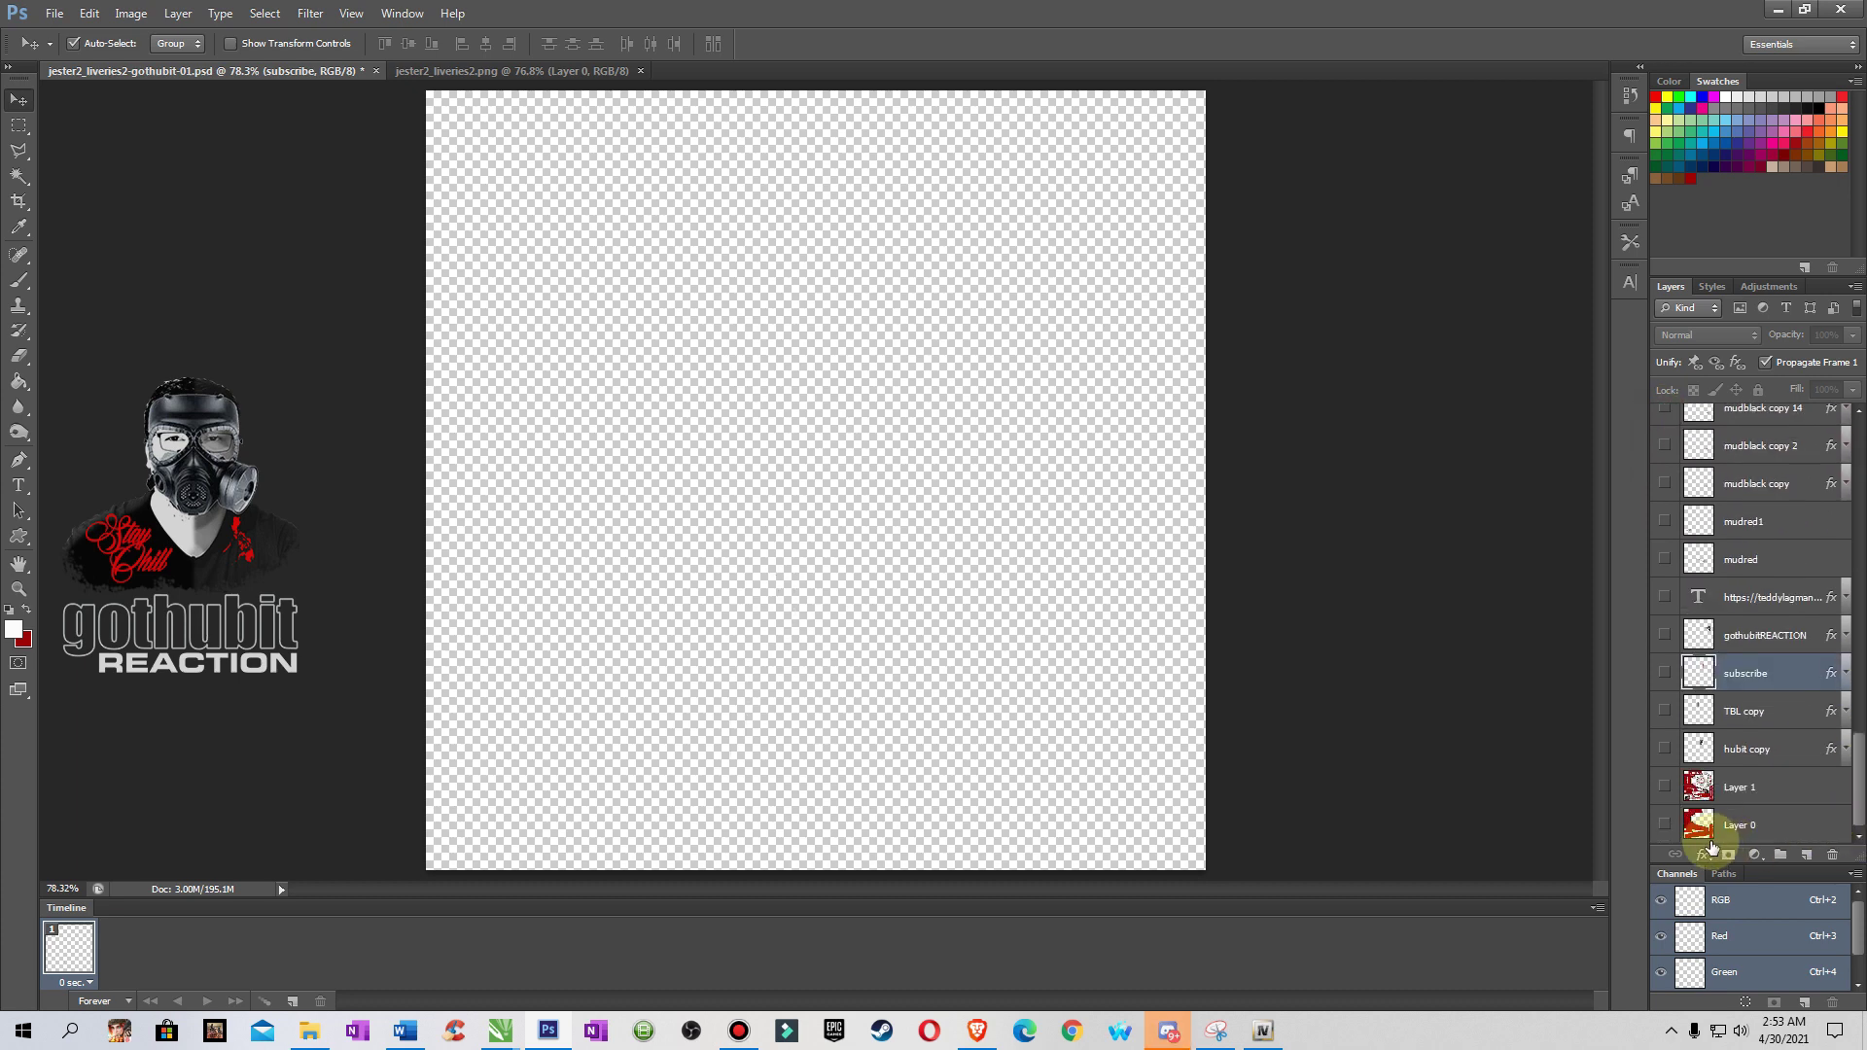
{"action": "left_click", "coordinate": [1665, 789]}
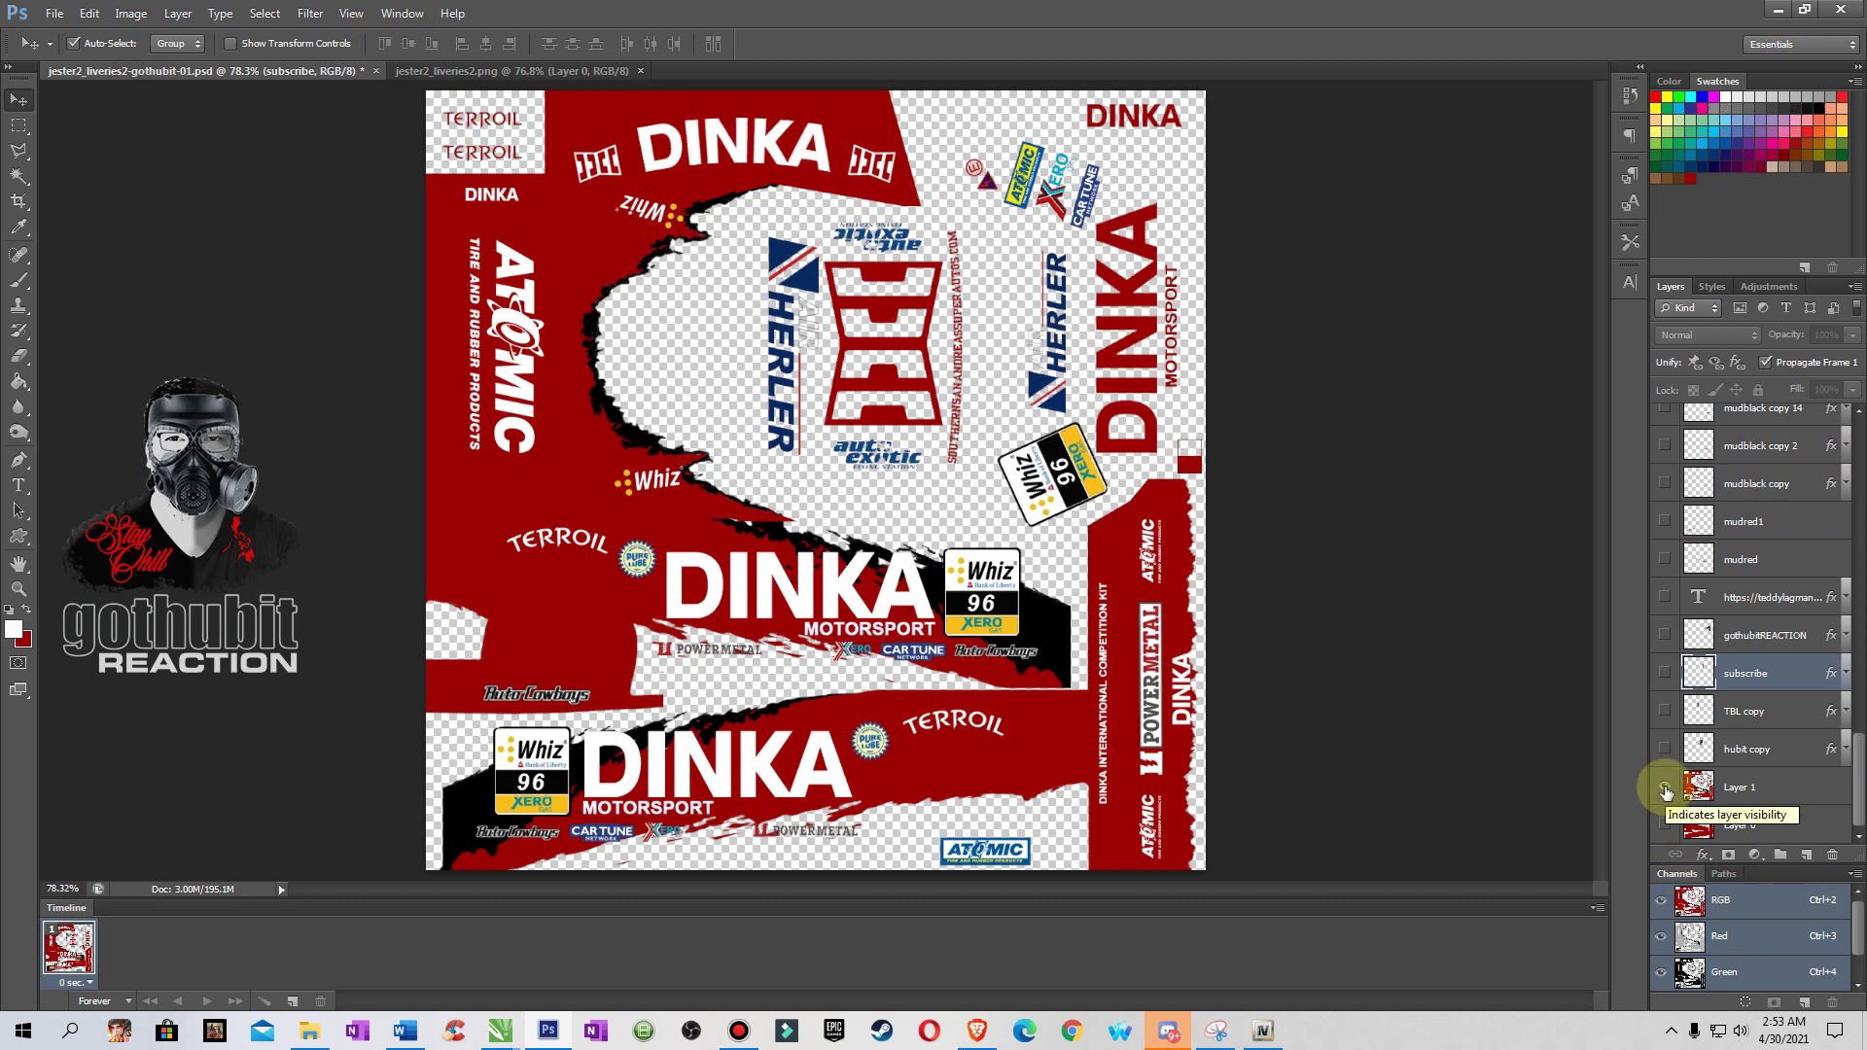
{"action": "left_click", "coordinate": [1665, 787]}
{"action": "left_click", "coordinate": [1666, 826]}
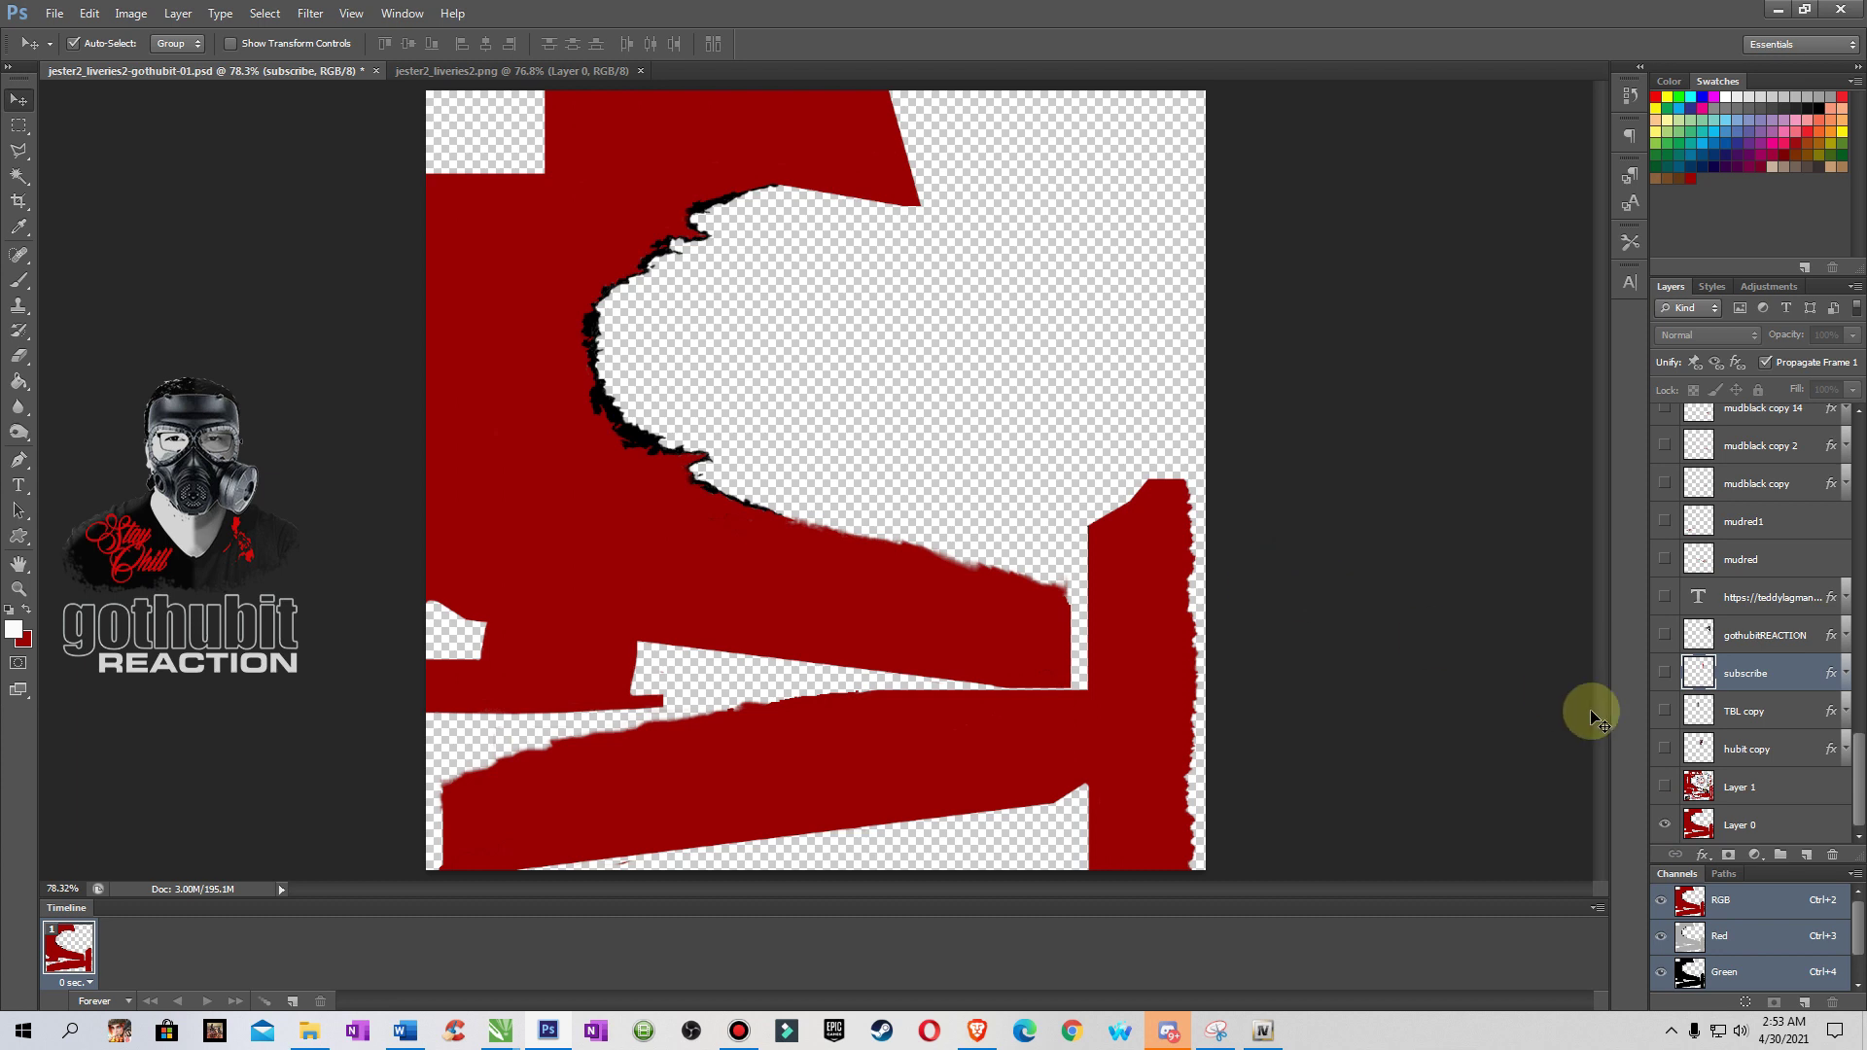
- Show the hubit copy, TBL copy, subscribe, gothubitREACTION and web address text layers over the base
{"action": "left_click", "coordinate": [1663, 749]}
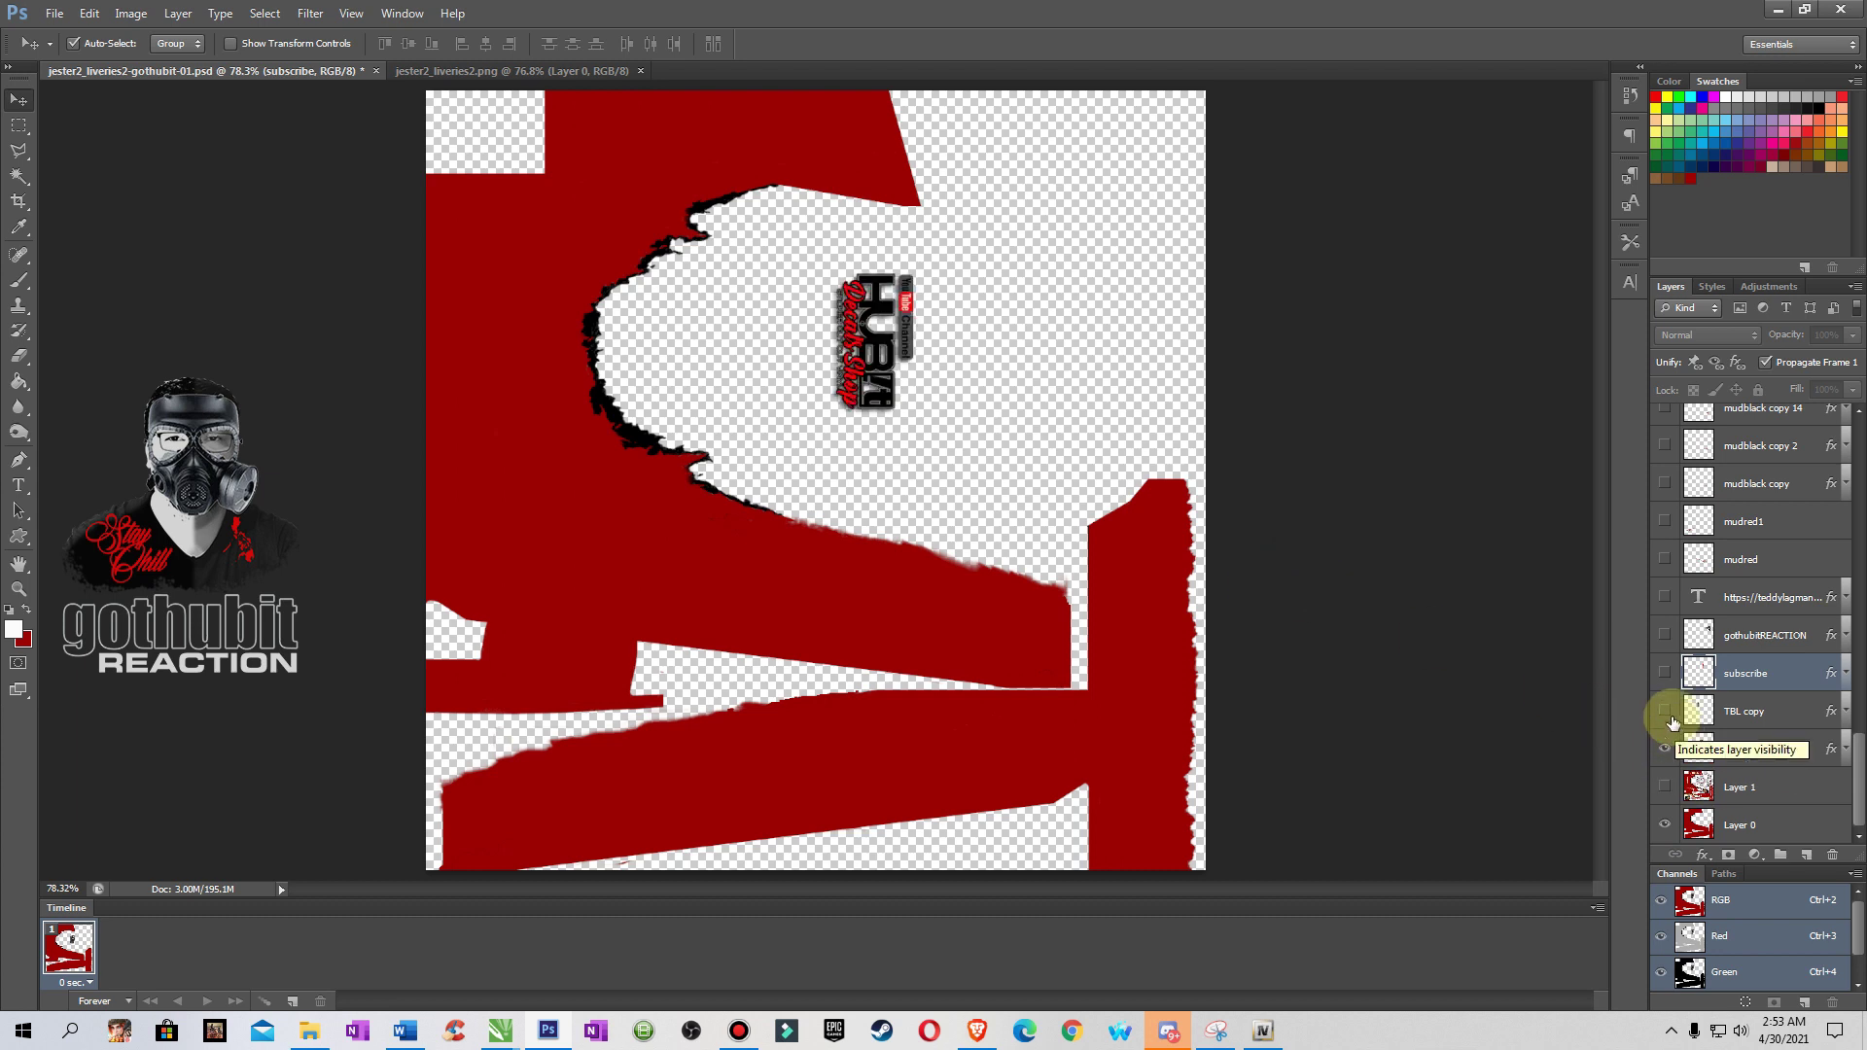
{"action": "left_click", "coordinate": [1665, 710]}
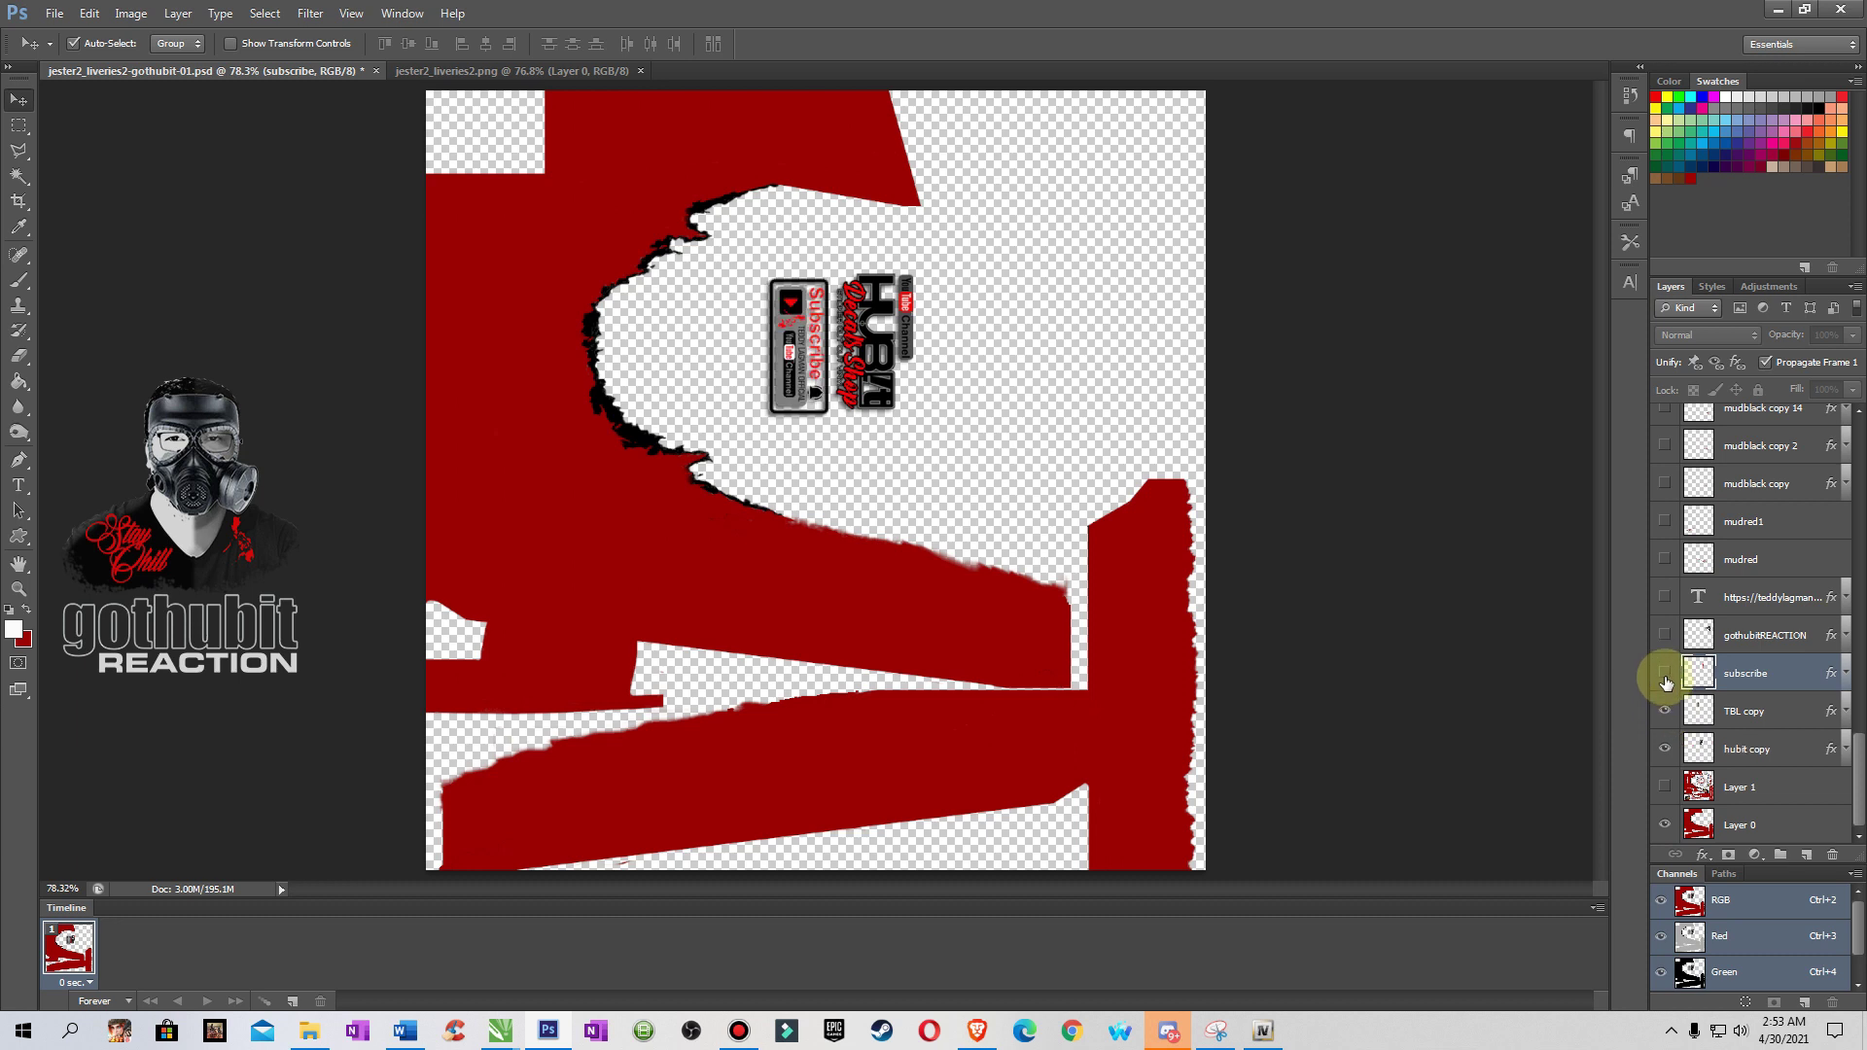
{"action": "left_click", "coordinate": [1665, 673]}
{"action": "left_click", "coordinate": [1663, 636]}
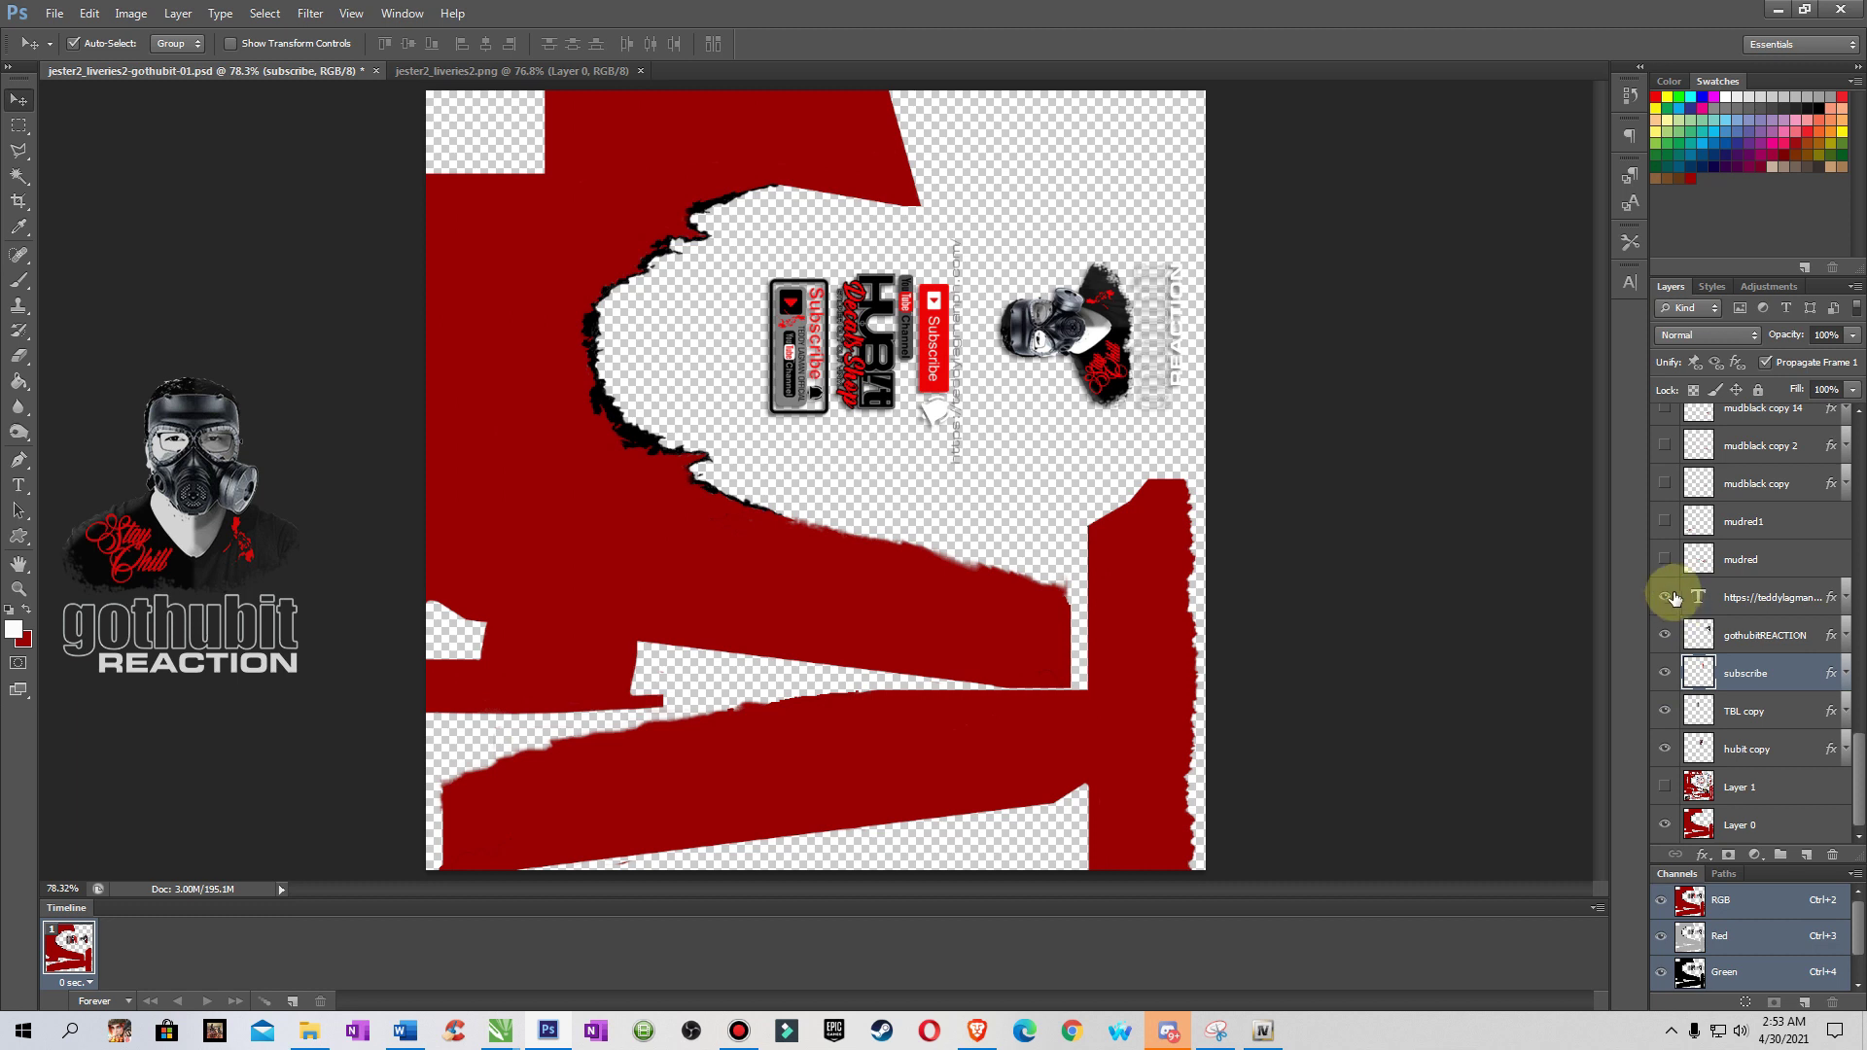
- Show the mudred, mudred1, mudblack copy and mudblack copy 2 splatter layers
{"action": "left_click", "coordinate": [1664, 560]}
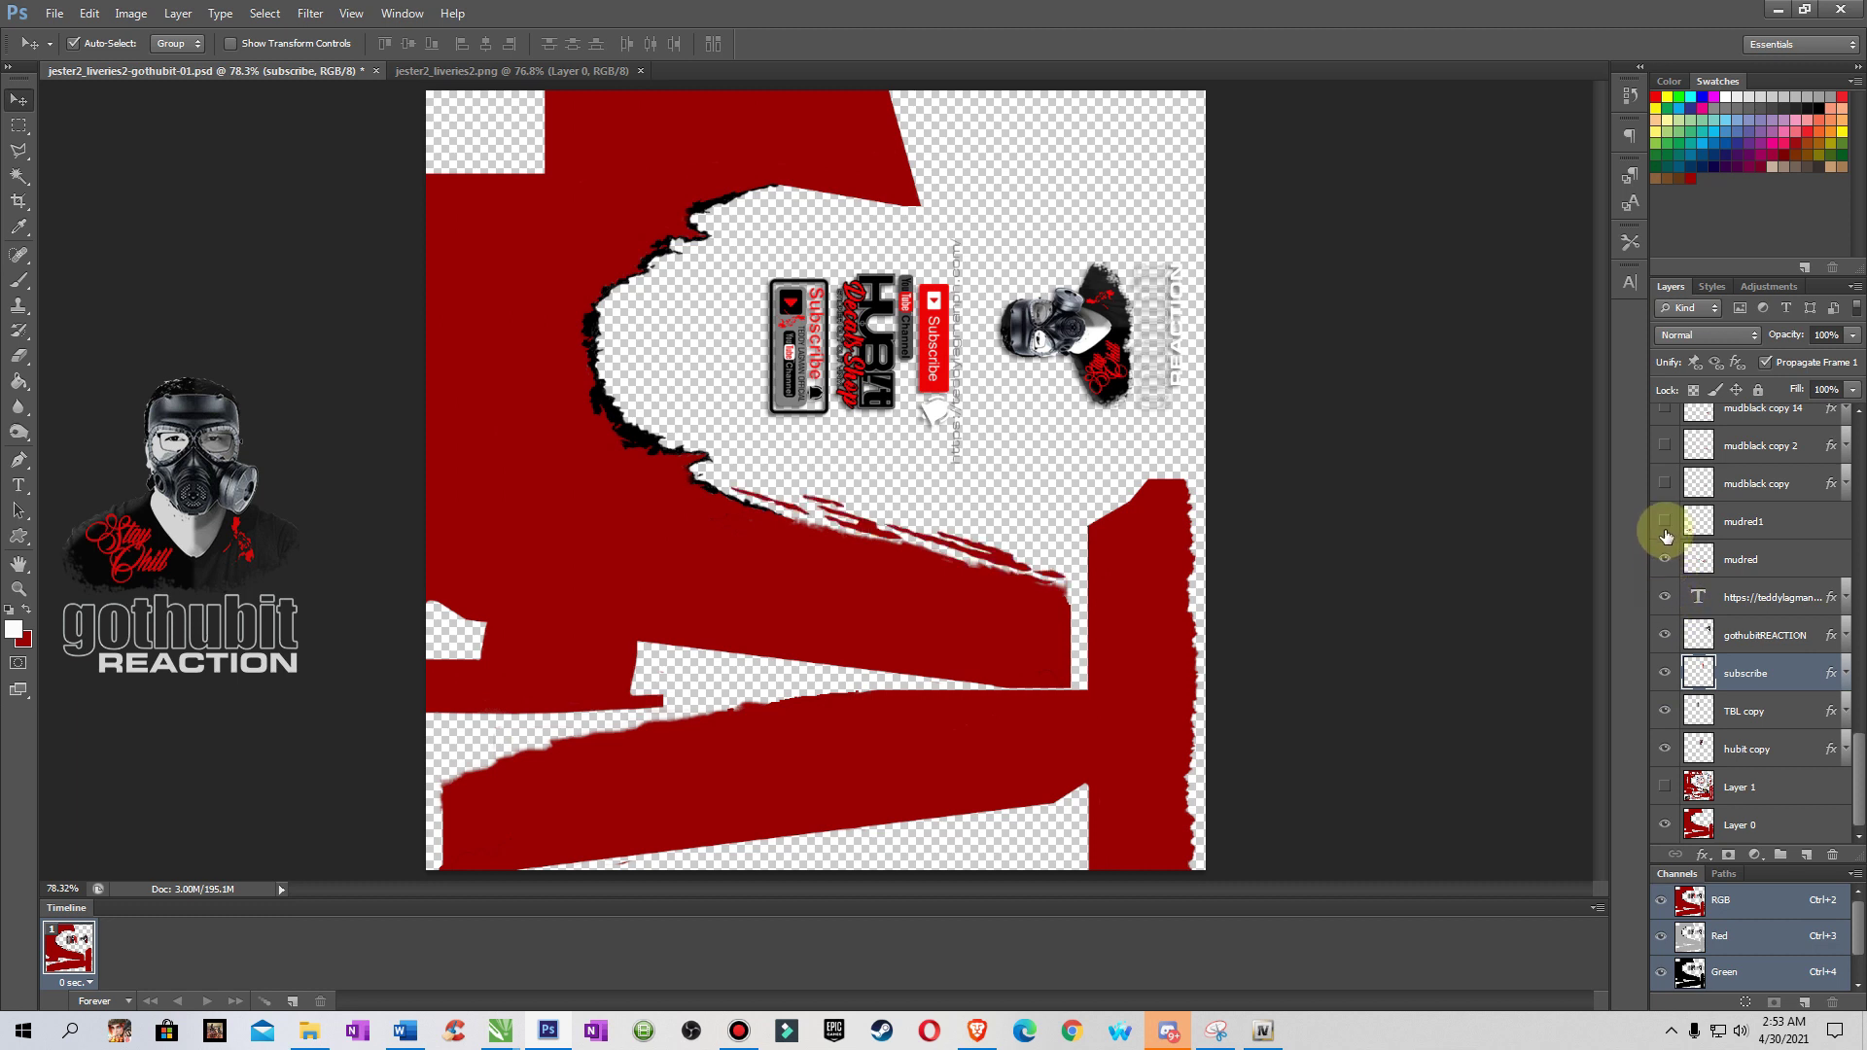
{"action": "left_click", "coordinate": [1665, 522]}
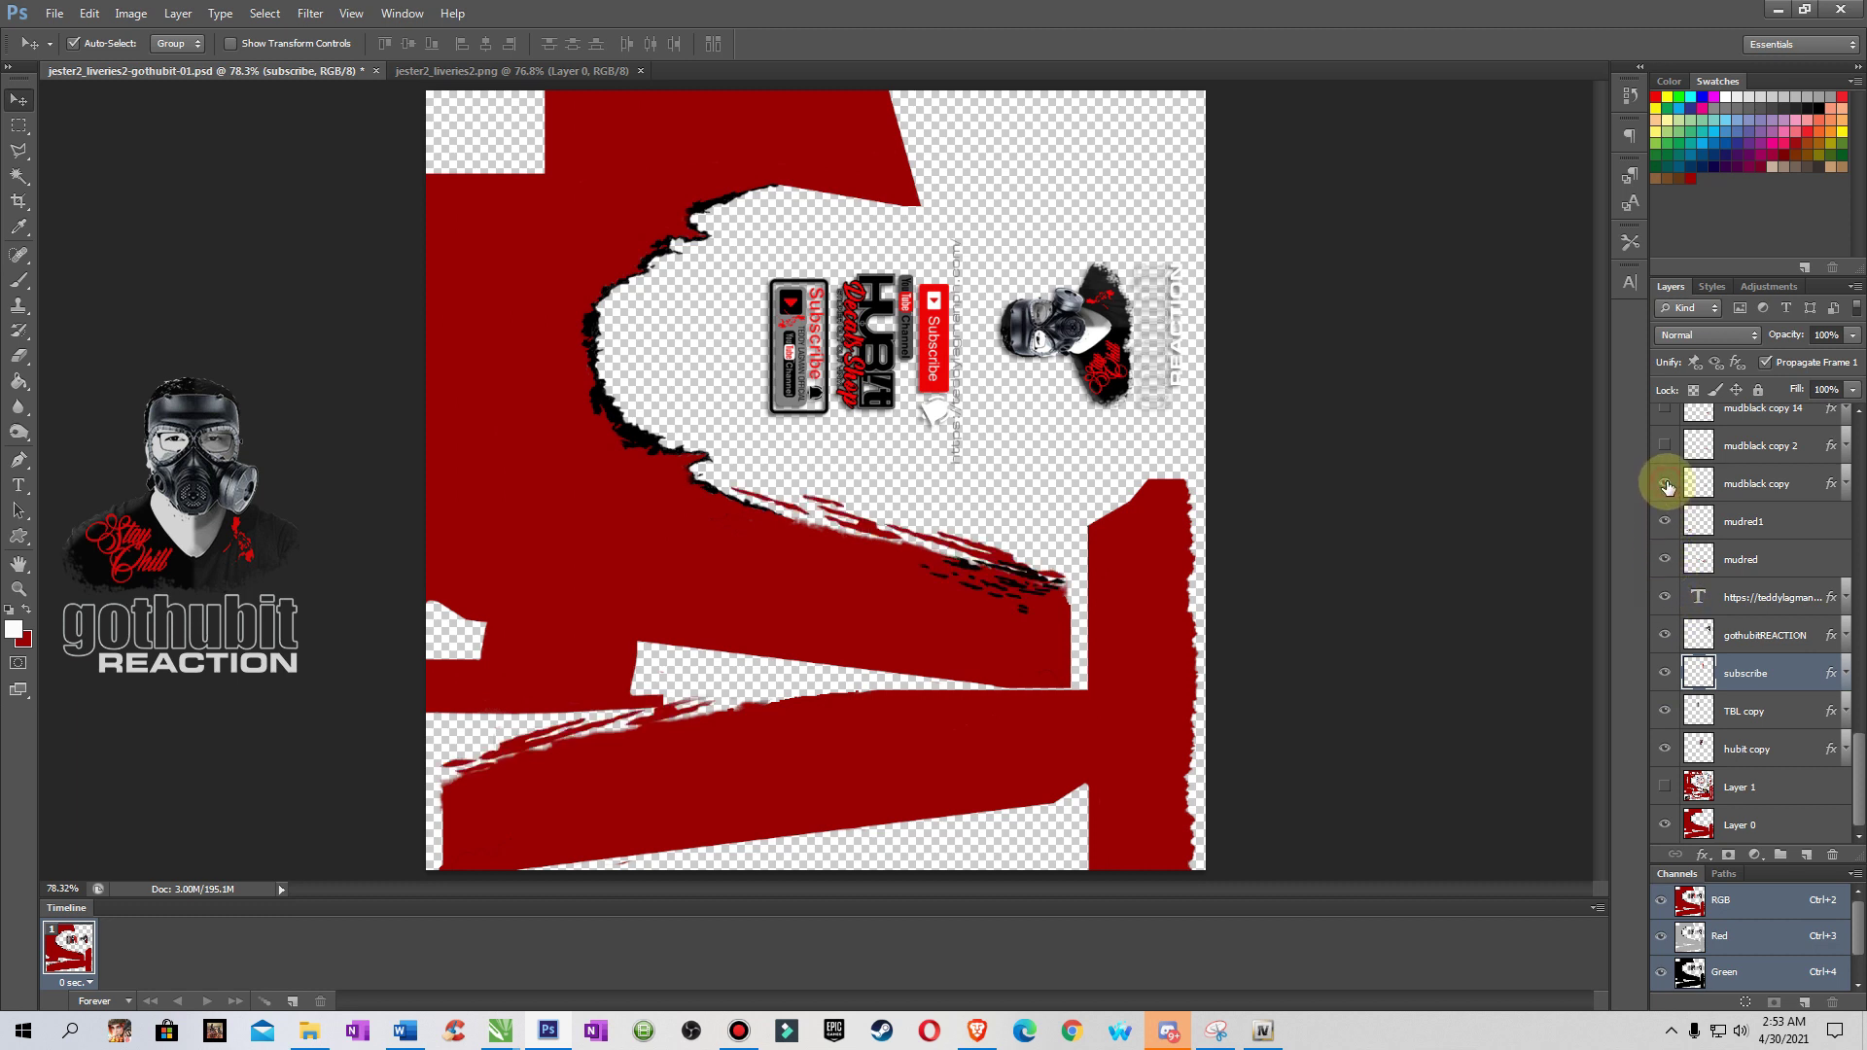
{"action": "left_click", "coordinate": [1661, 449]}
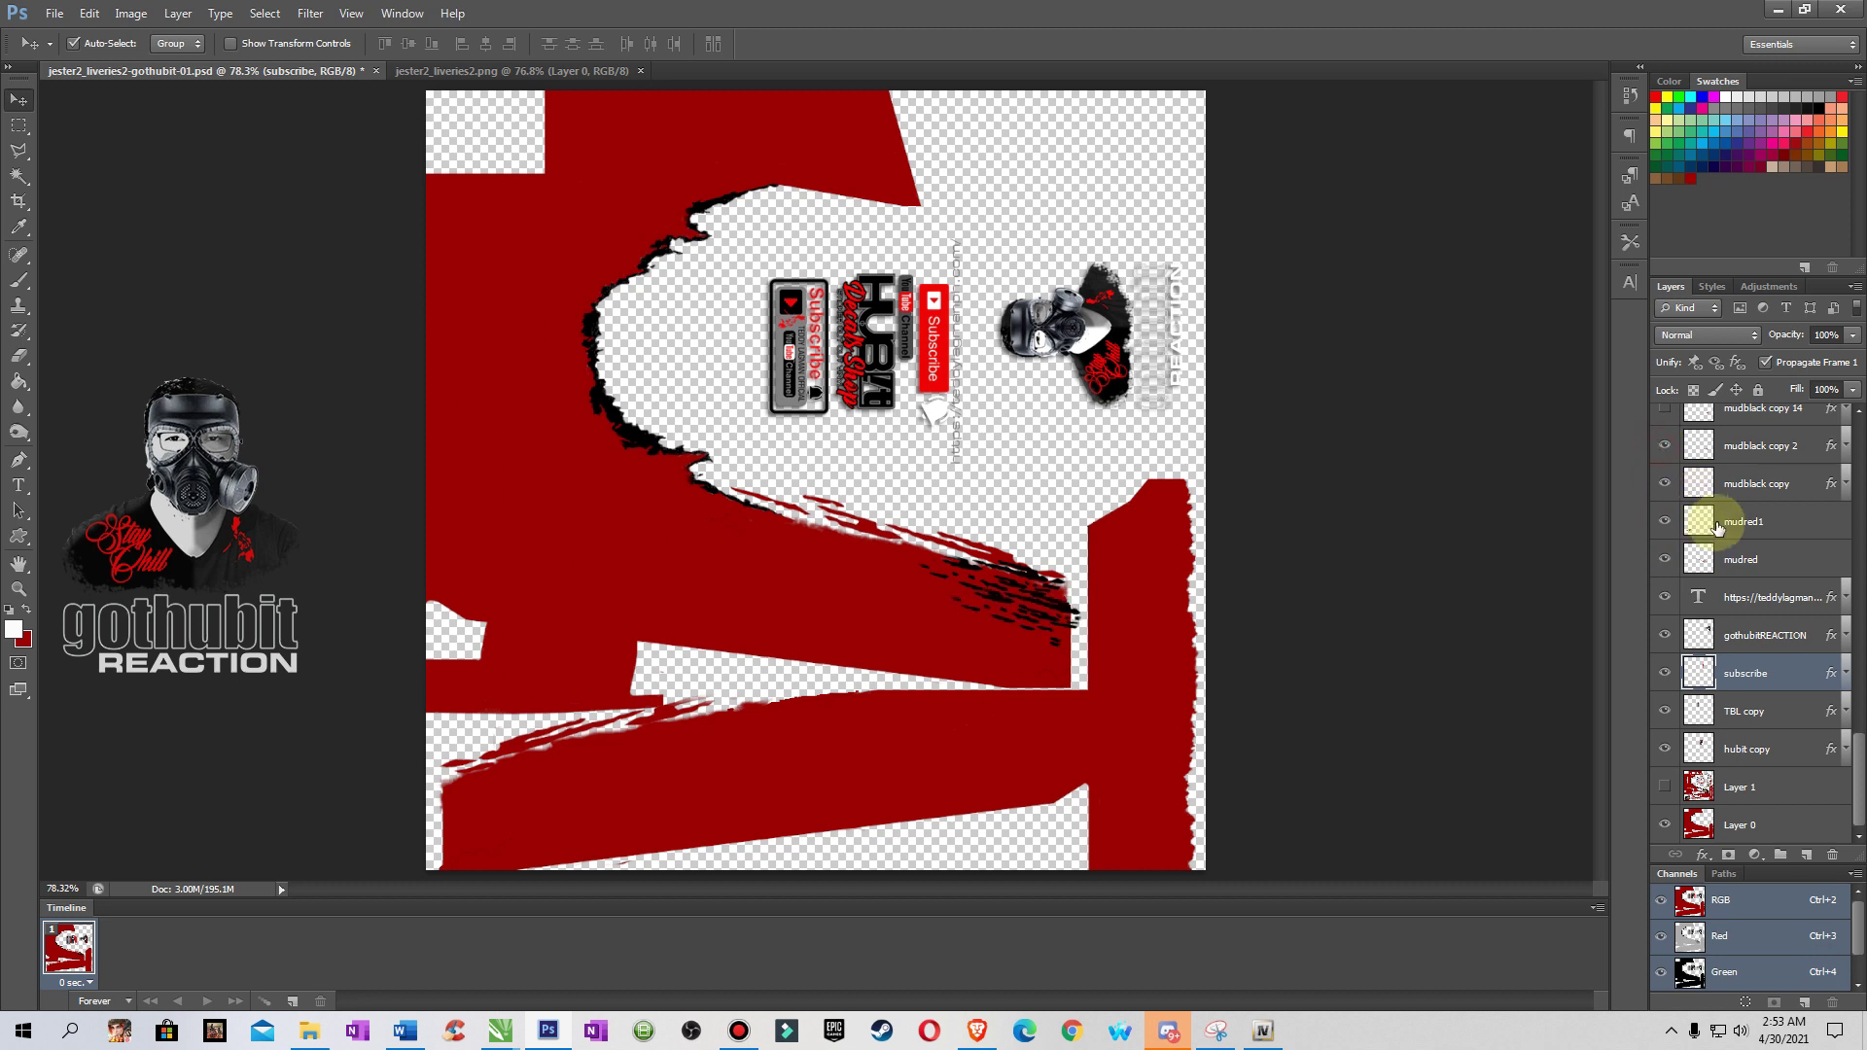
- Show mudblack copy 14 and the mudblack copy 3 through mudblack copy 12 splatter layers
{"action": "scroll", "coordinate": [1716, 685], "scroll_direction": "up", "scroll_amount": 5}
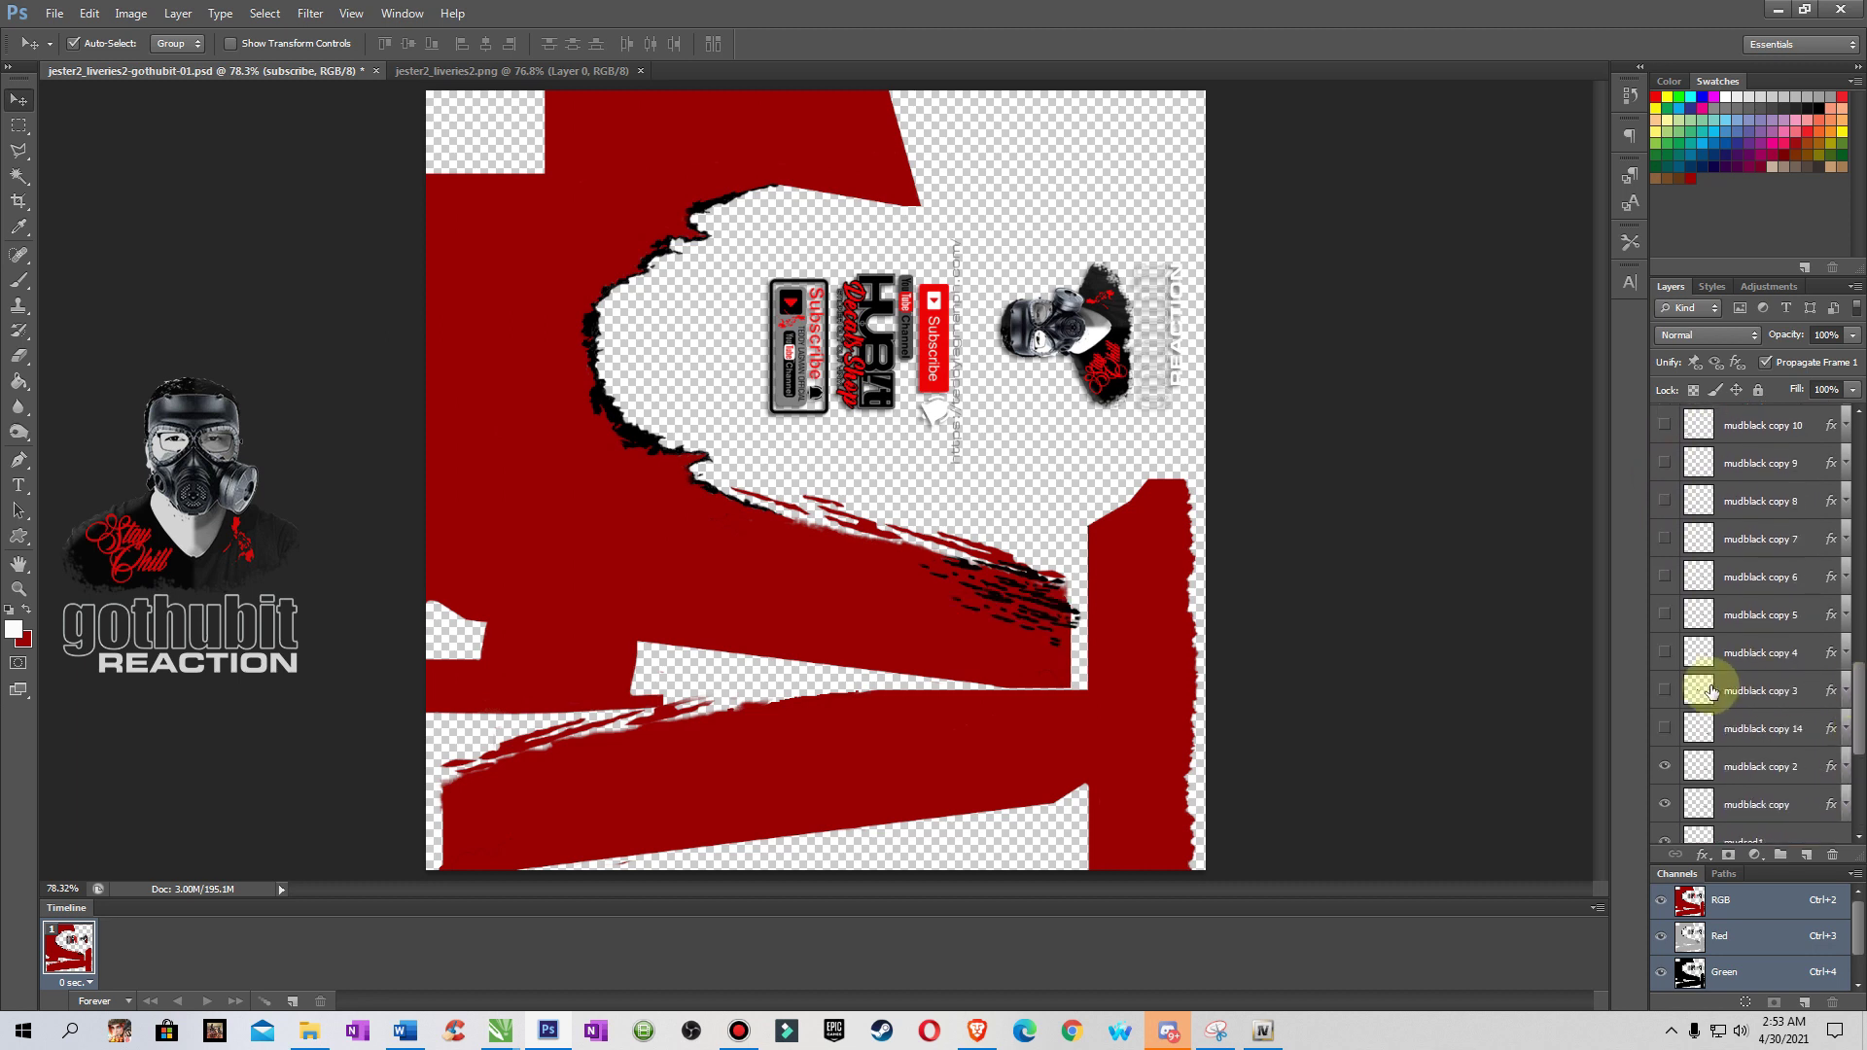
{"action": "left_click", "coordinate": [1660, 686]}
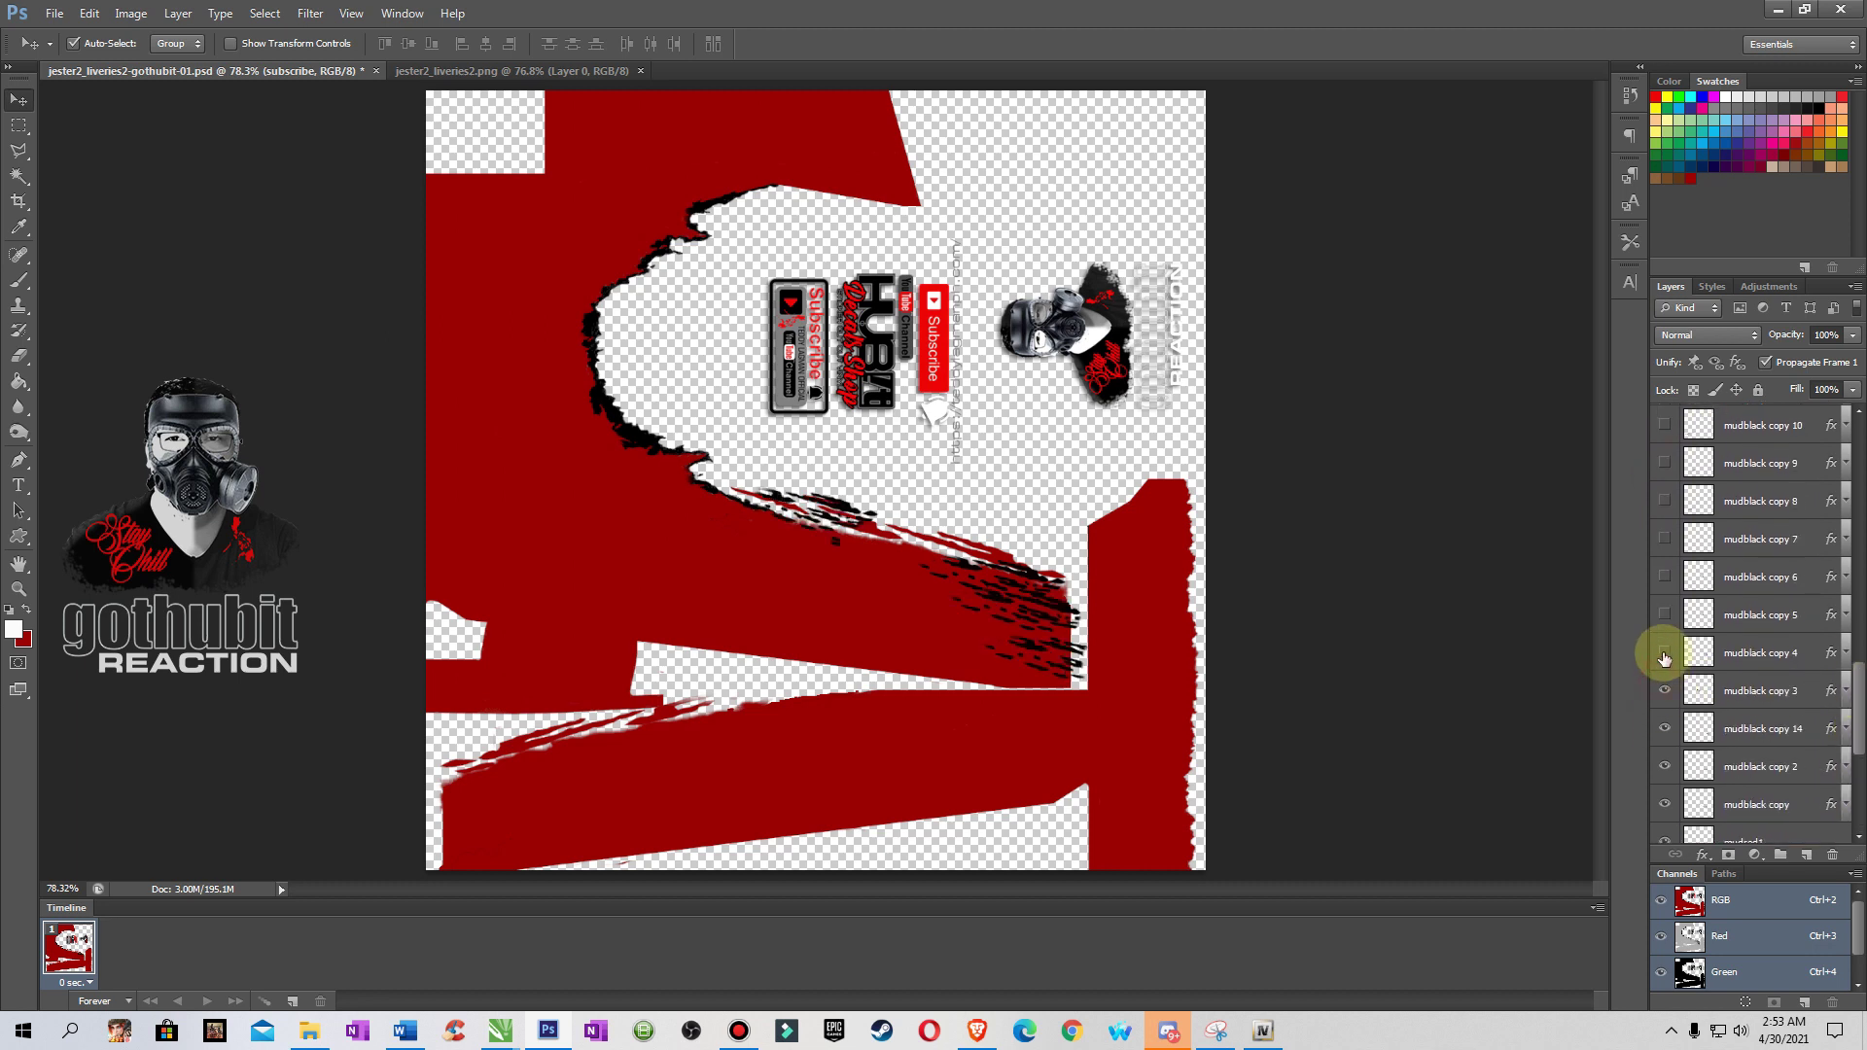
{"action": "left_click", "coordinate": [1659, 654]}
{"action": "left_click", "coordinate": [1665, 580]}
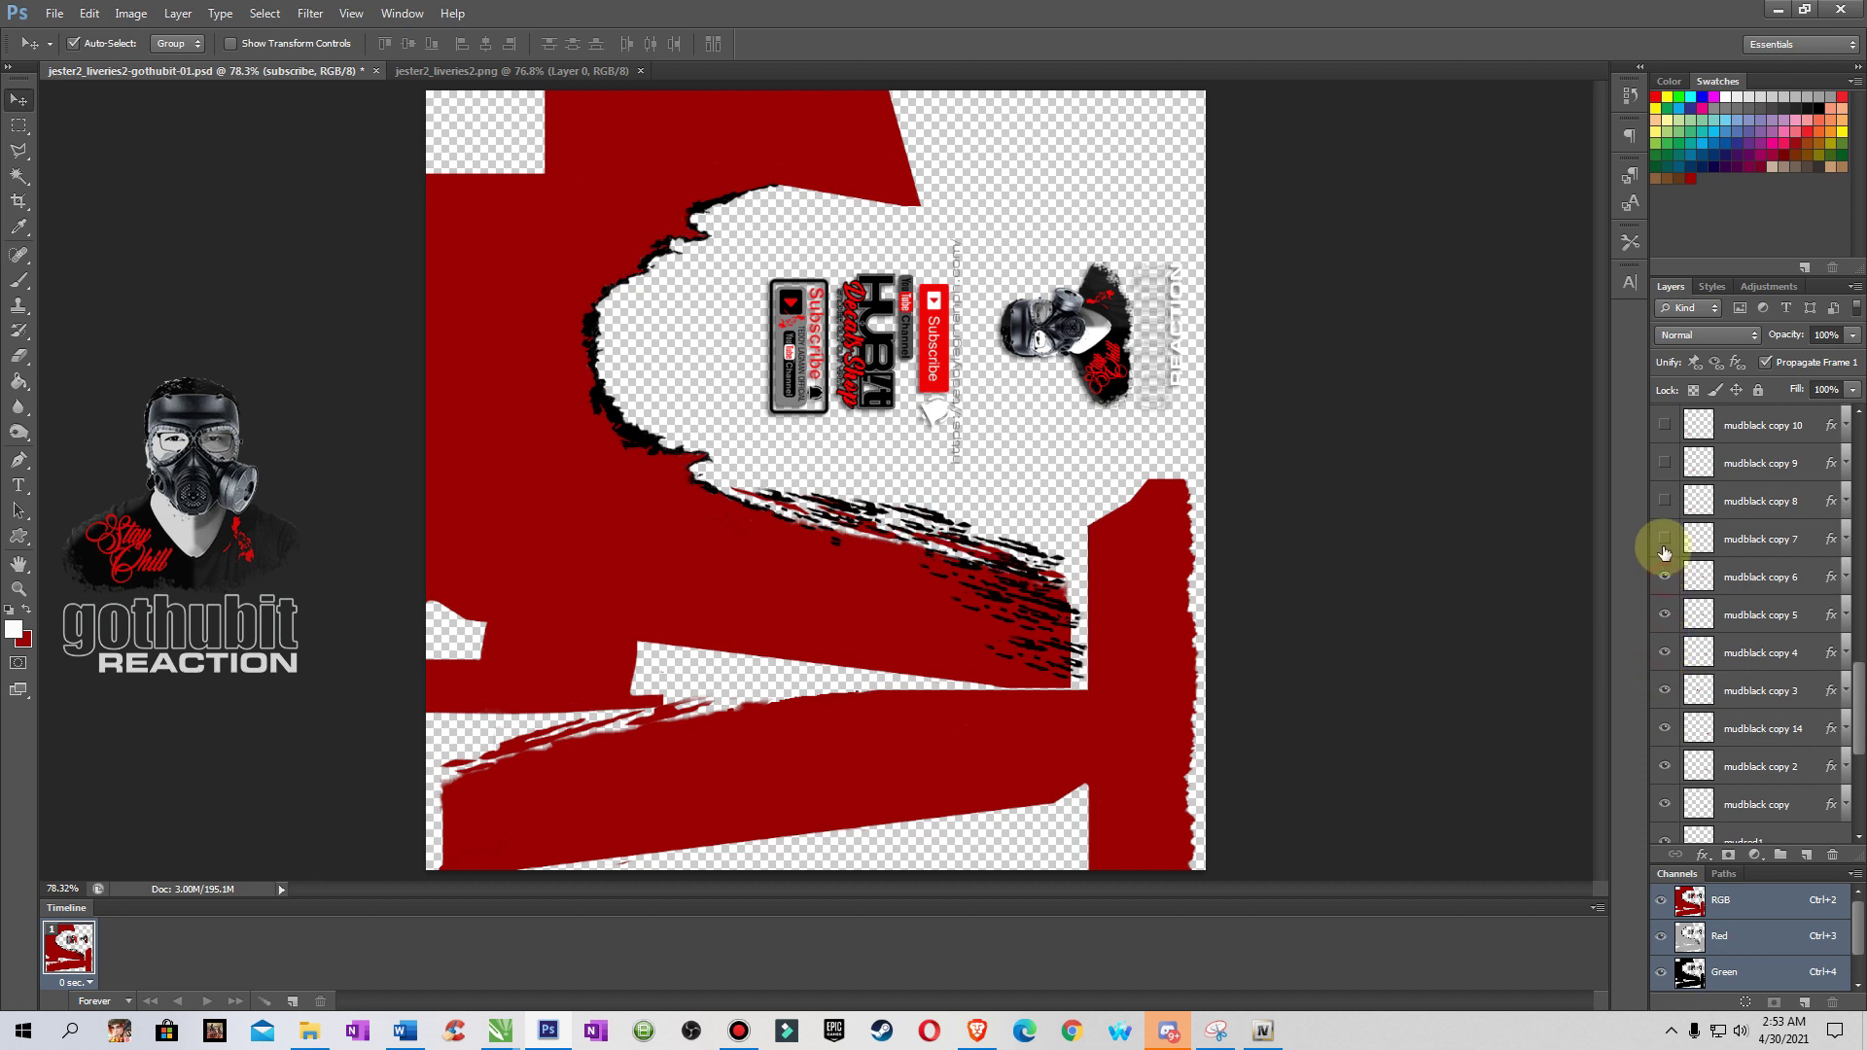
{"action": "left_click", "coordinate": [1664, 463]}
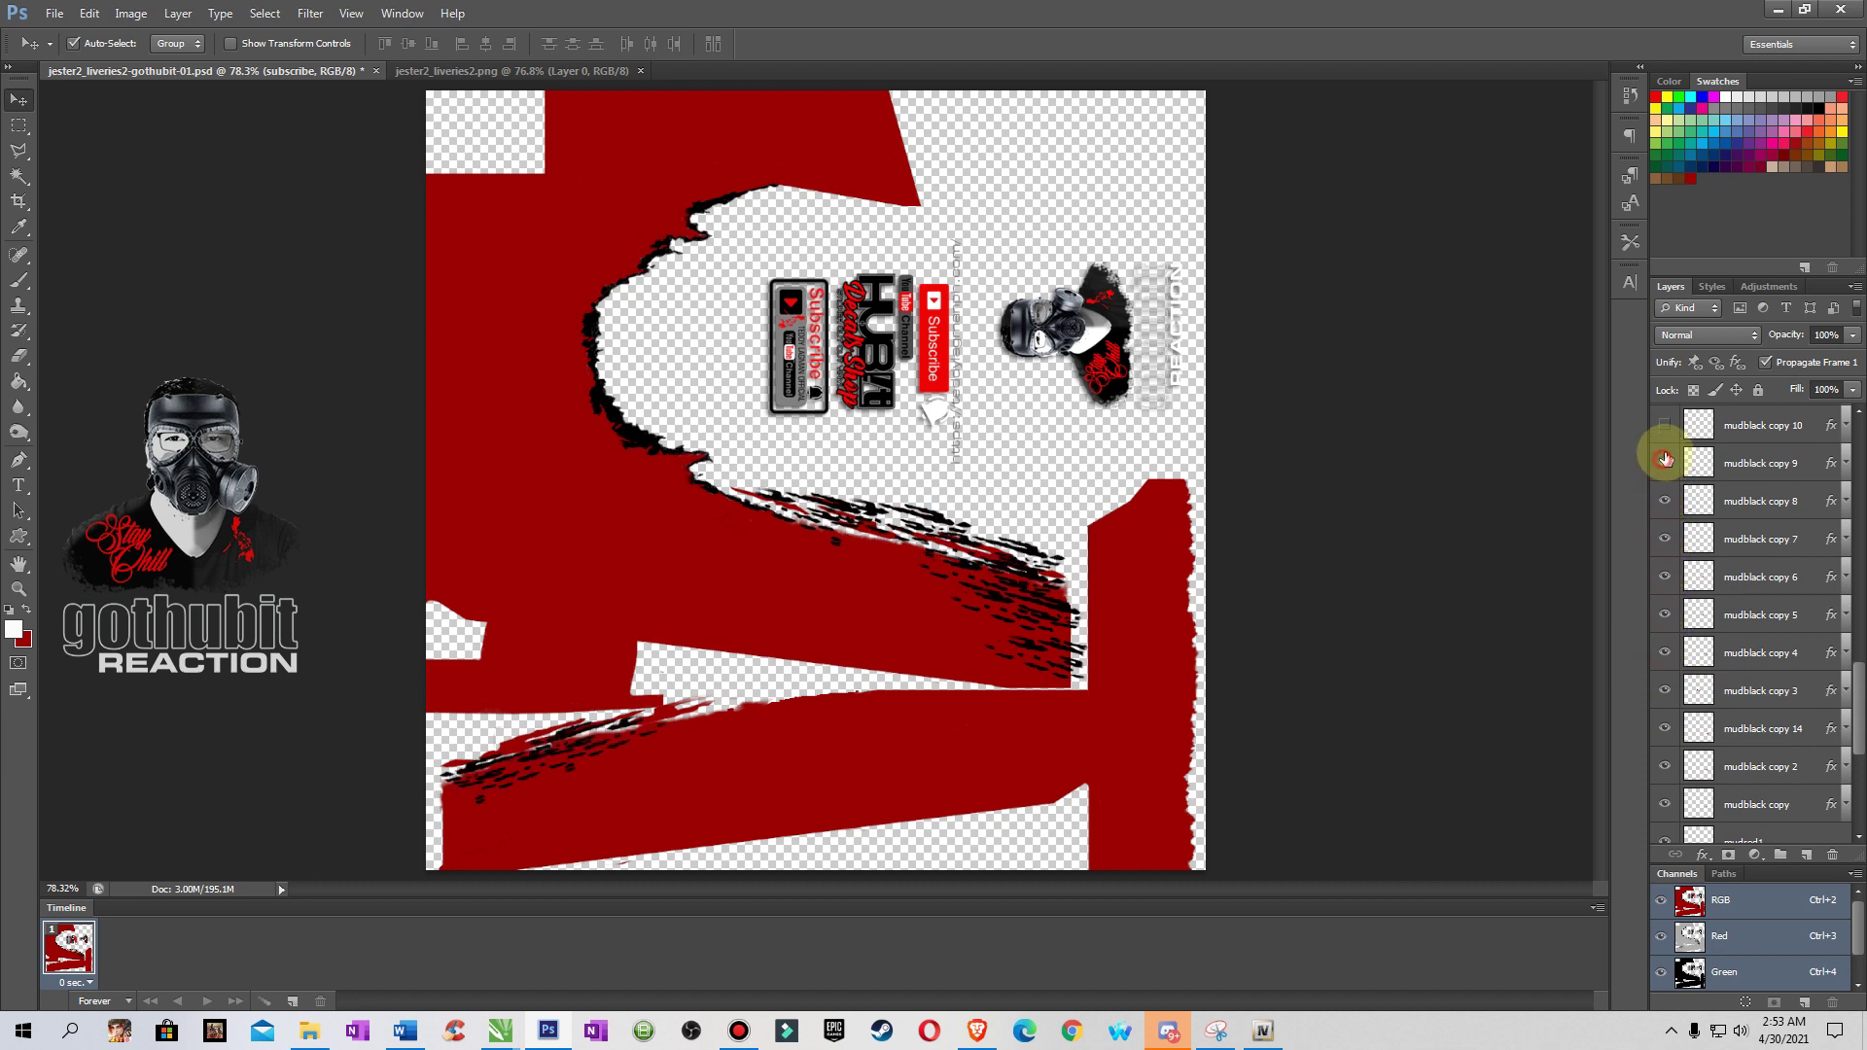
{"action": "left_click", "coordinate": [1665, 425]}
{"action": "left_click_drag", "start_coordinate": [1857, 708], "coordinate": [1856, 631]}
{"action": "left_click", "coordinate": [1665, 730]}
{"action": "left_click", "coordinate": [1665, 692]}
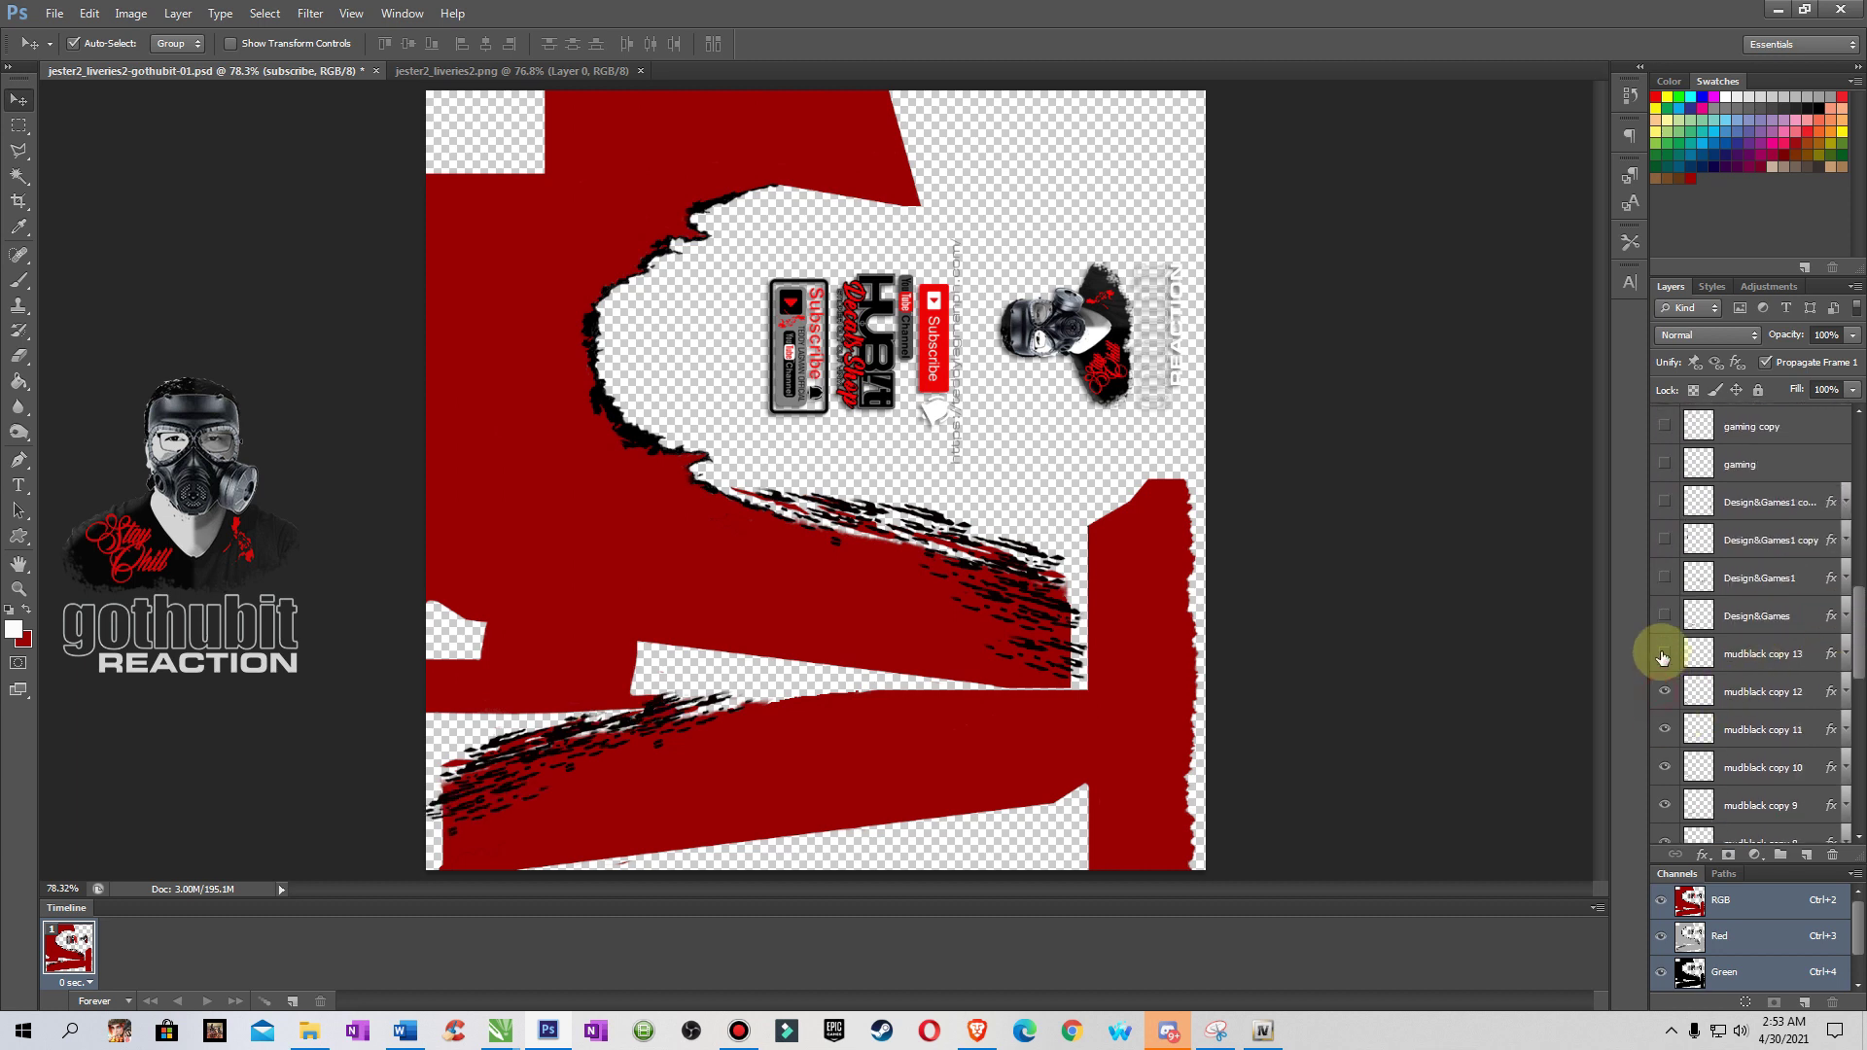
- Show mudblack copy 13 and the four Design&Games lettering layers
{"action": "left_click", "coordinate": [1665, 578]}
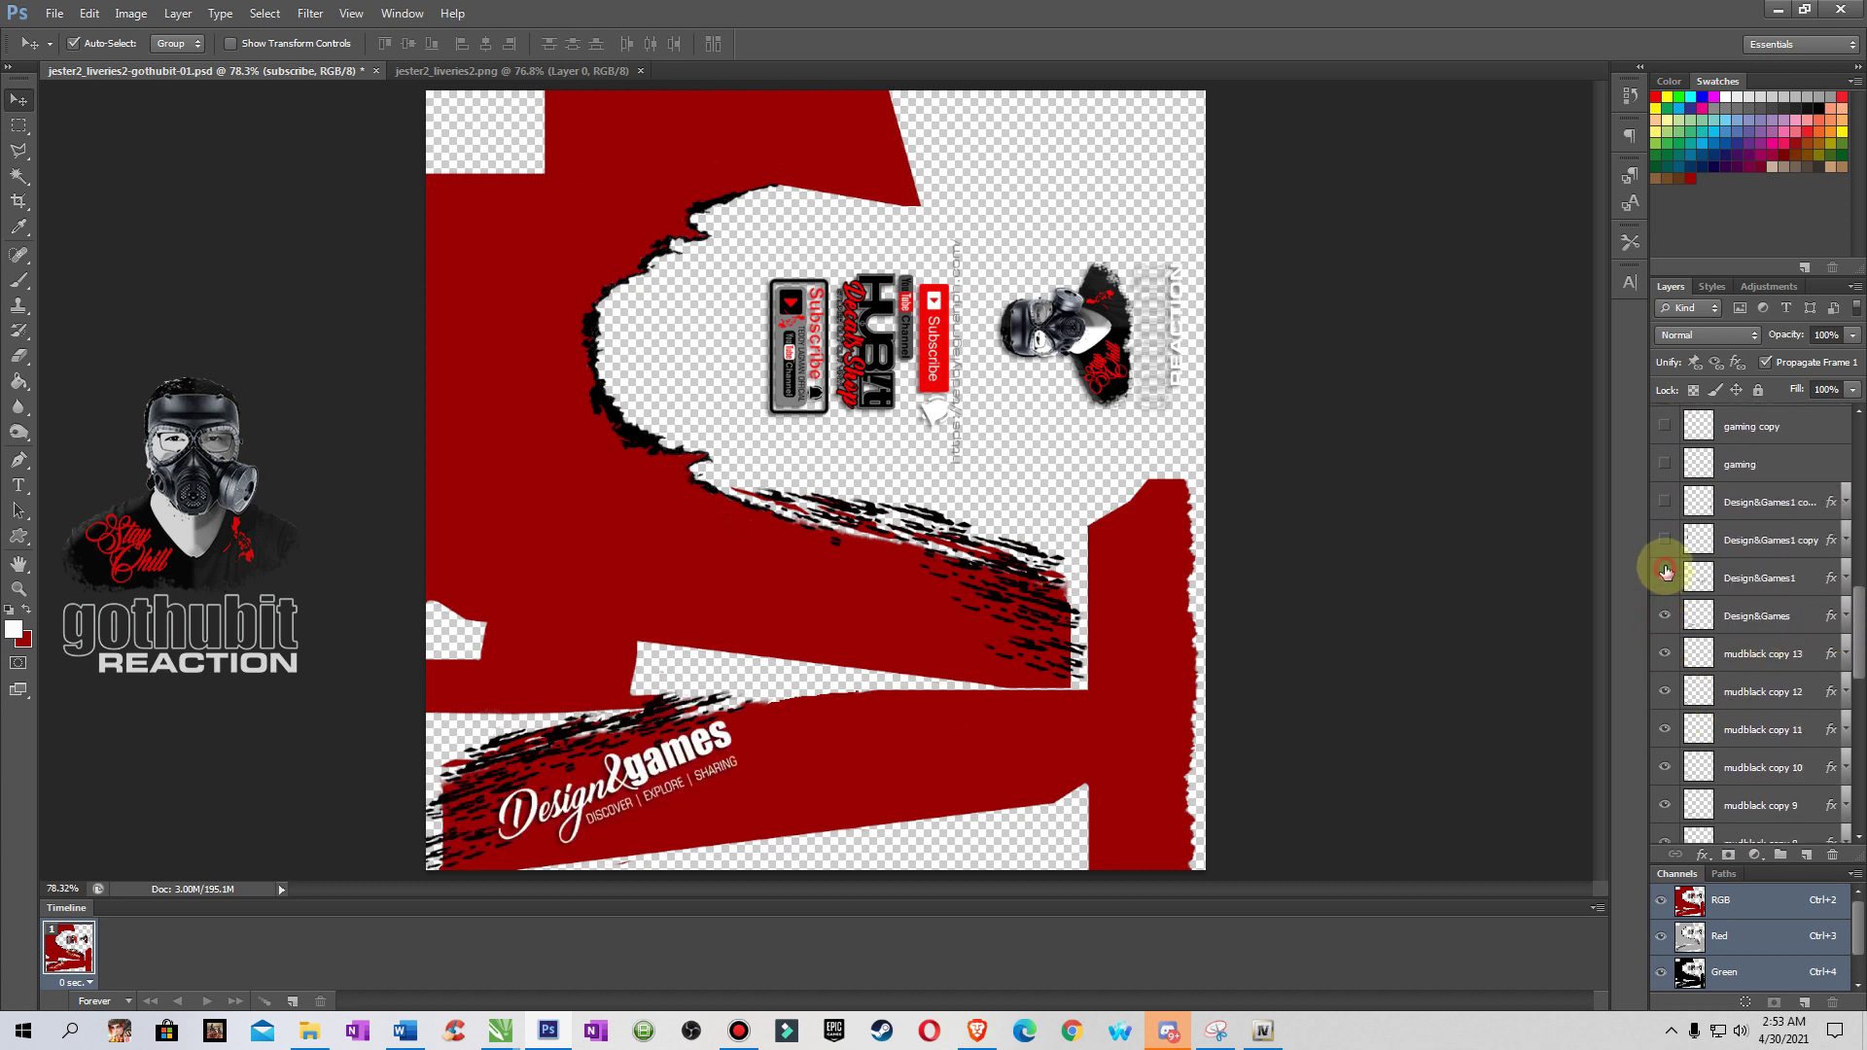
{"action": "left_click", "coordinate": [1665, 539]}
{"action": "left_click", "coordinate": [1664, 502]}
- Show the gaming, gaming copy, gaming copy 2 and gaming copy 3 logo layers
{"action": "left_click", "coordinate": [1664, 464]}
{"action": "left_click", "coordinate": [1665, 426]}
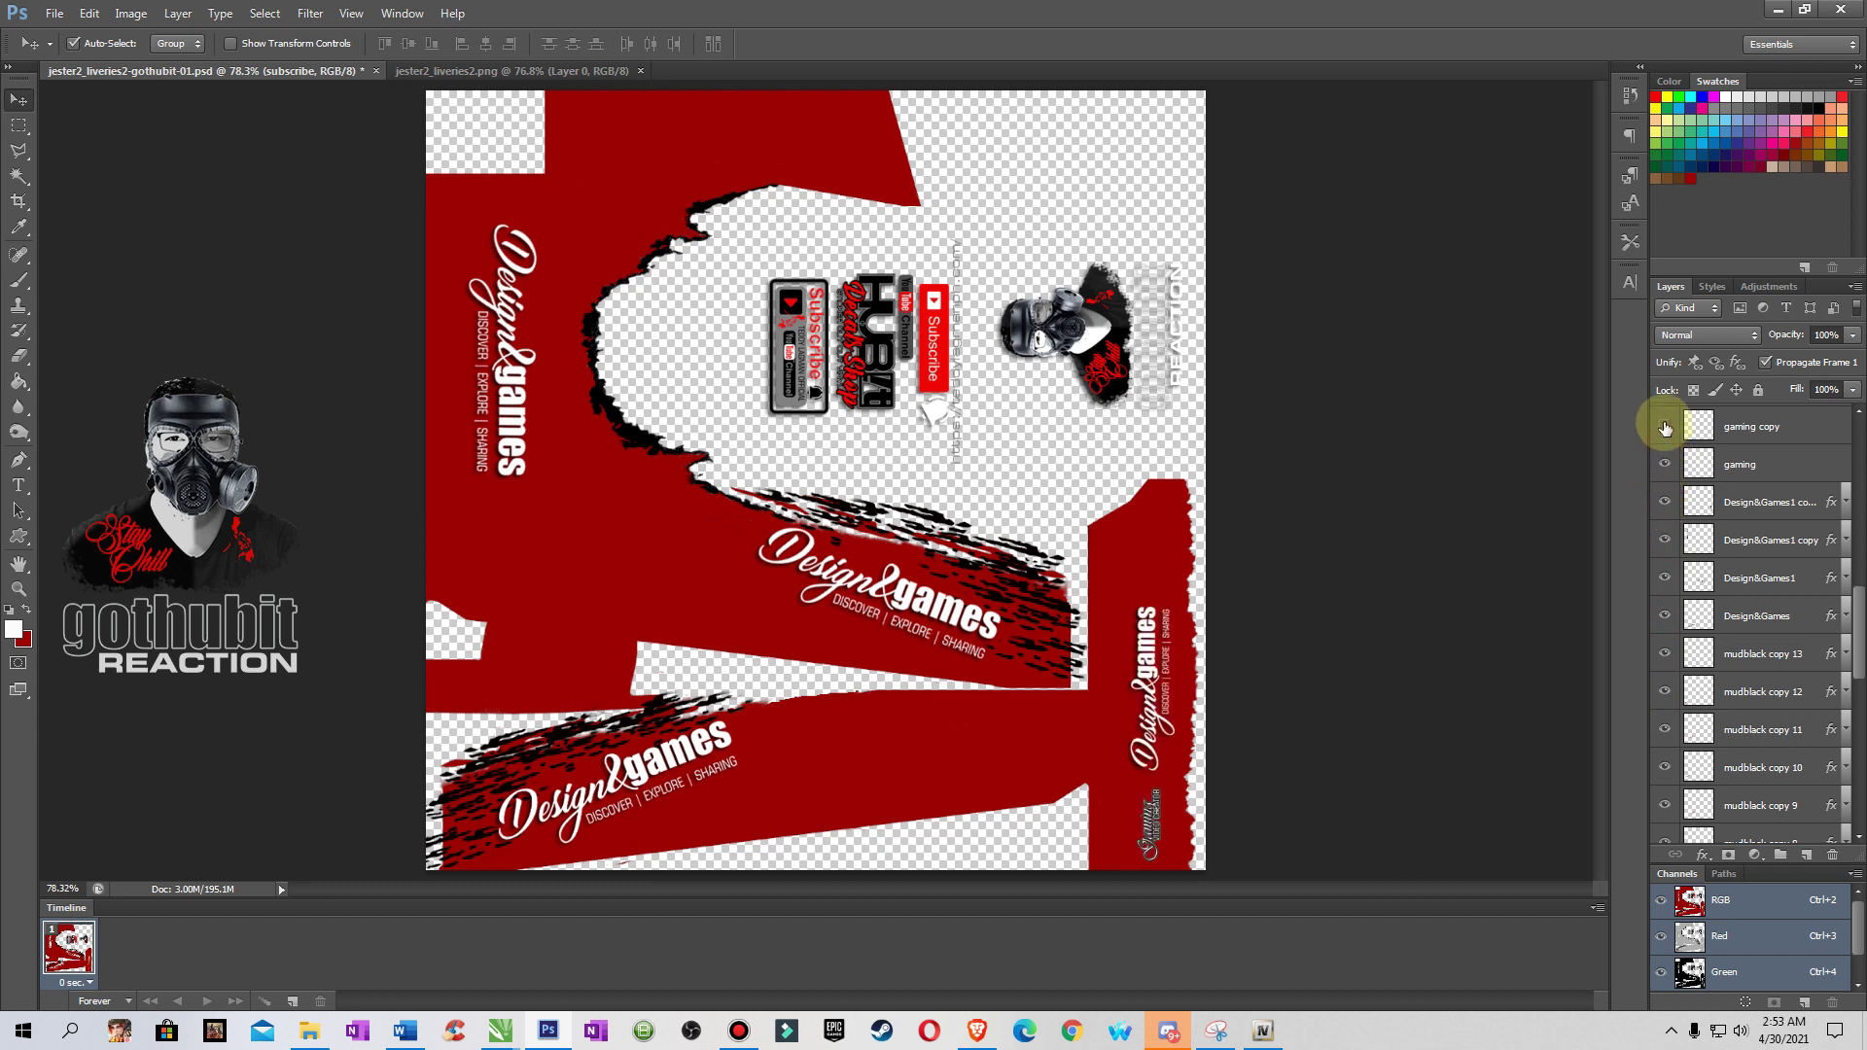
{"action": "scroll", "coordinate": [1799, 661], "scroll_direction": "up", "scroll_amount": 5}
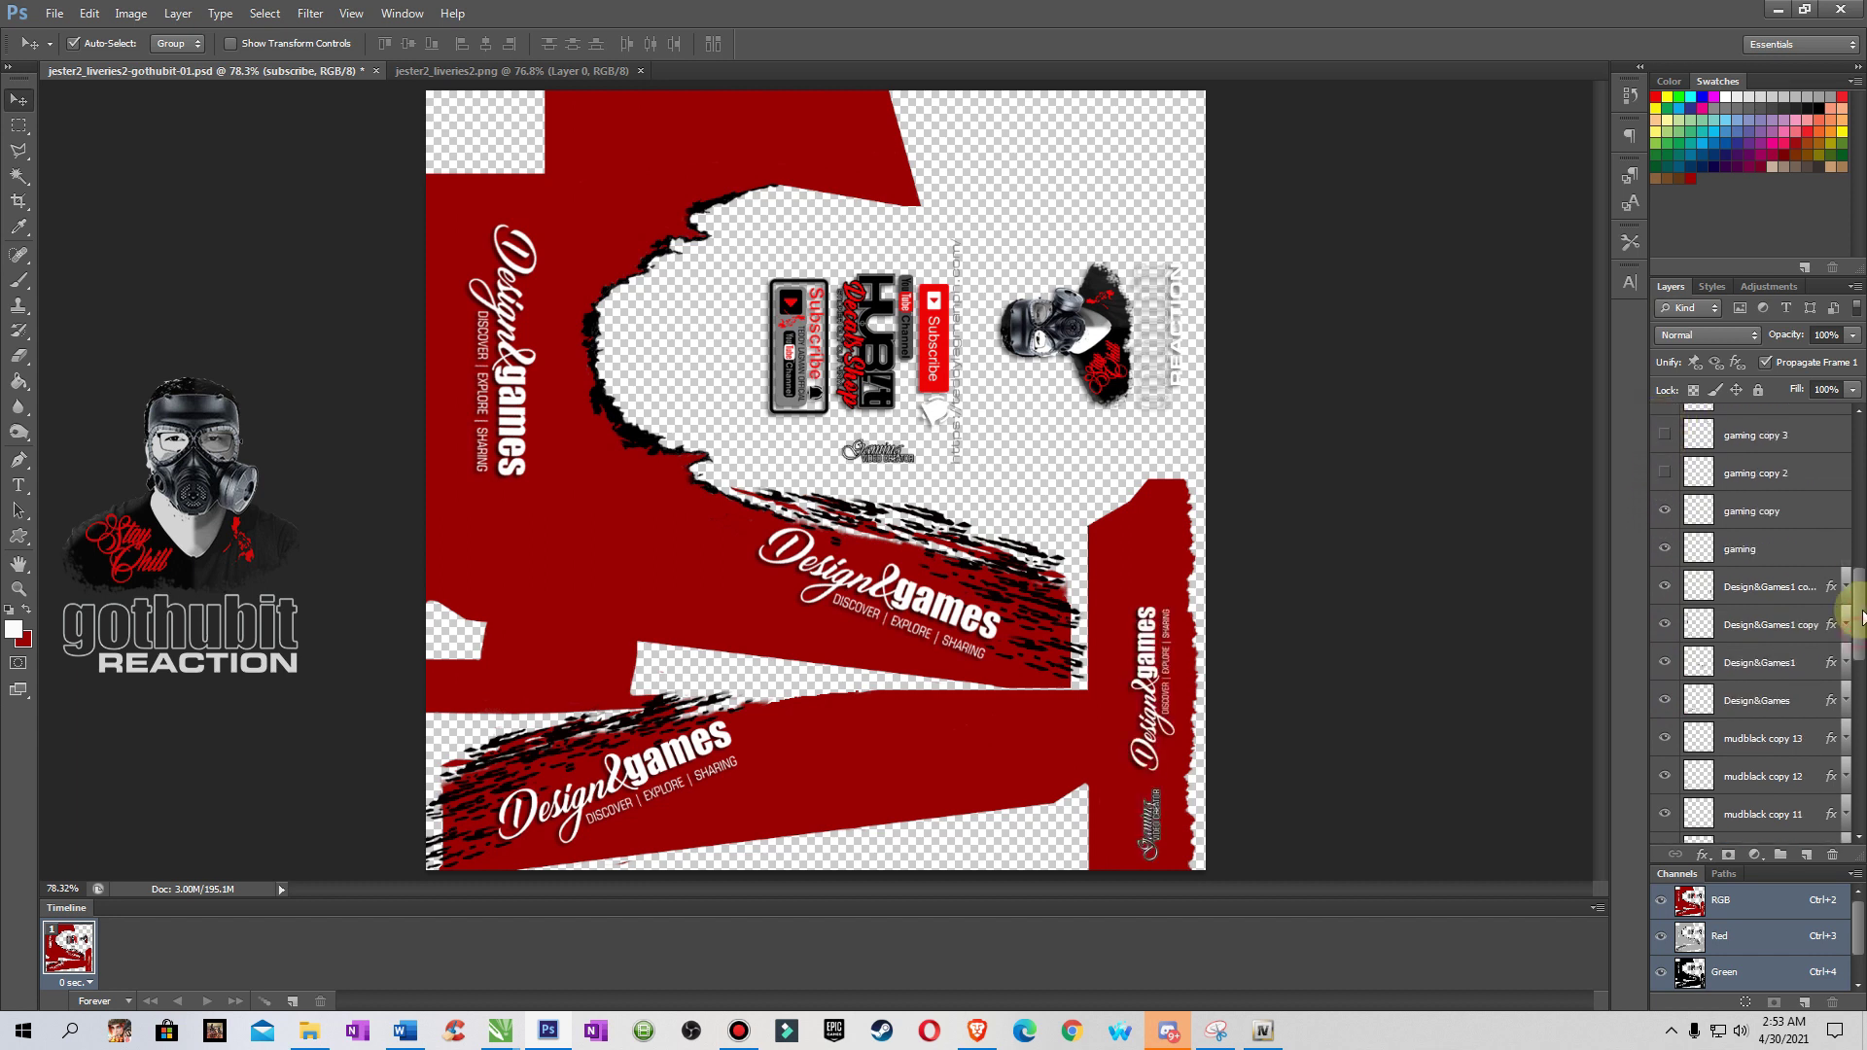
{"action": "left_click", "coordinate": [1663, 704]}
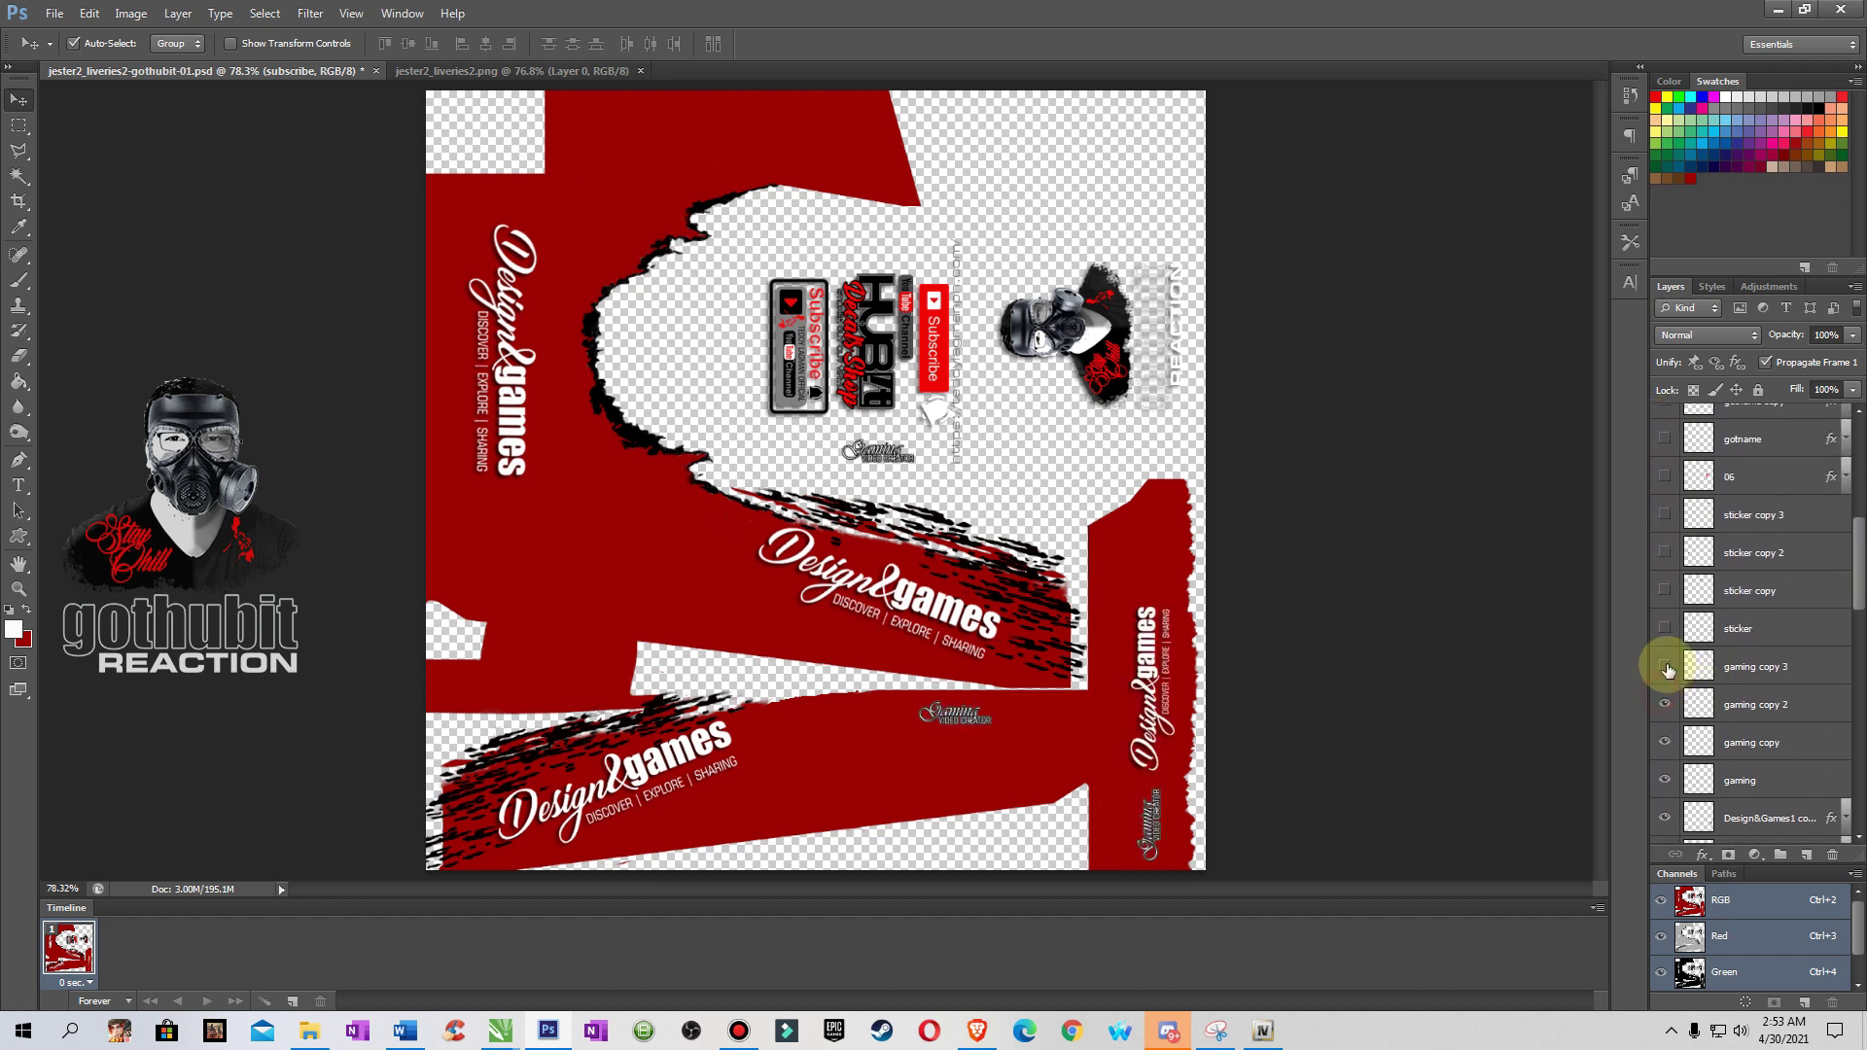
{"action": "left_click", "coordinate": [1663, 666]}
- Show the sticker, sticker copy, sticker copy 2 and sticker copy 3 logo layers
{"action": "left_click", "coordinate": [1661, 629]}
{"action": "left_click", "coordinate": [1664, 590]}
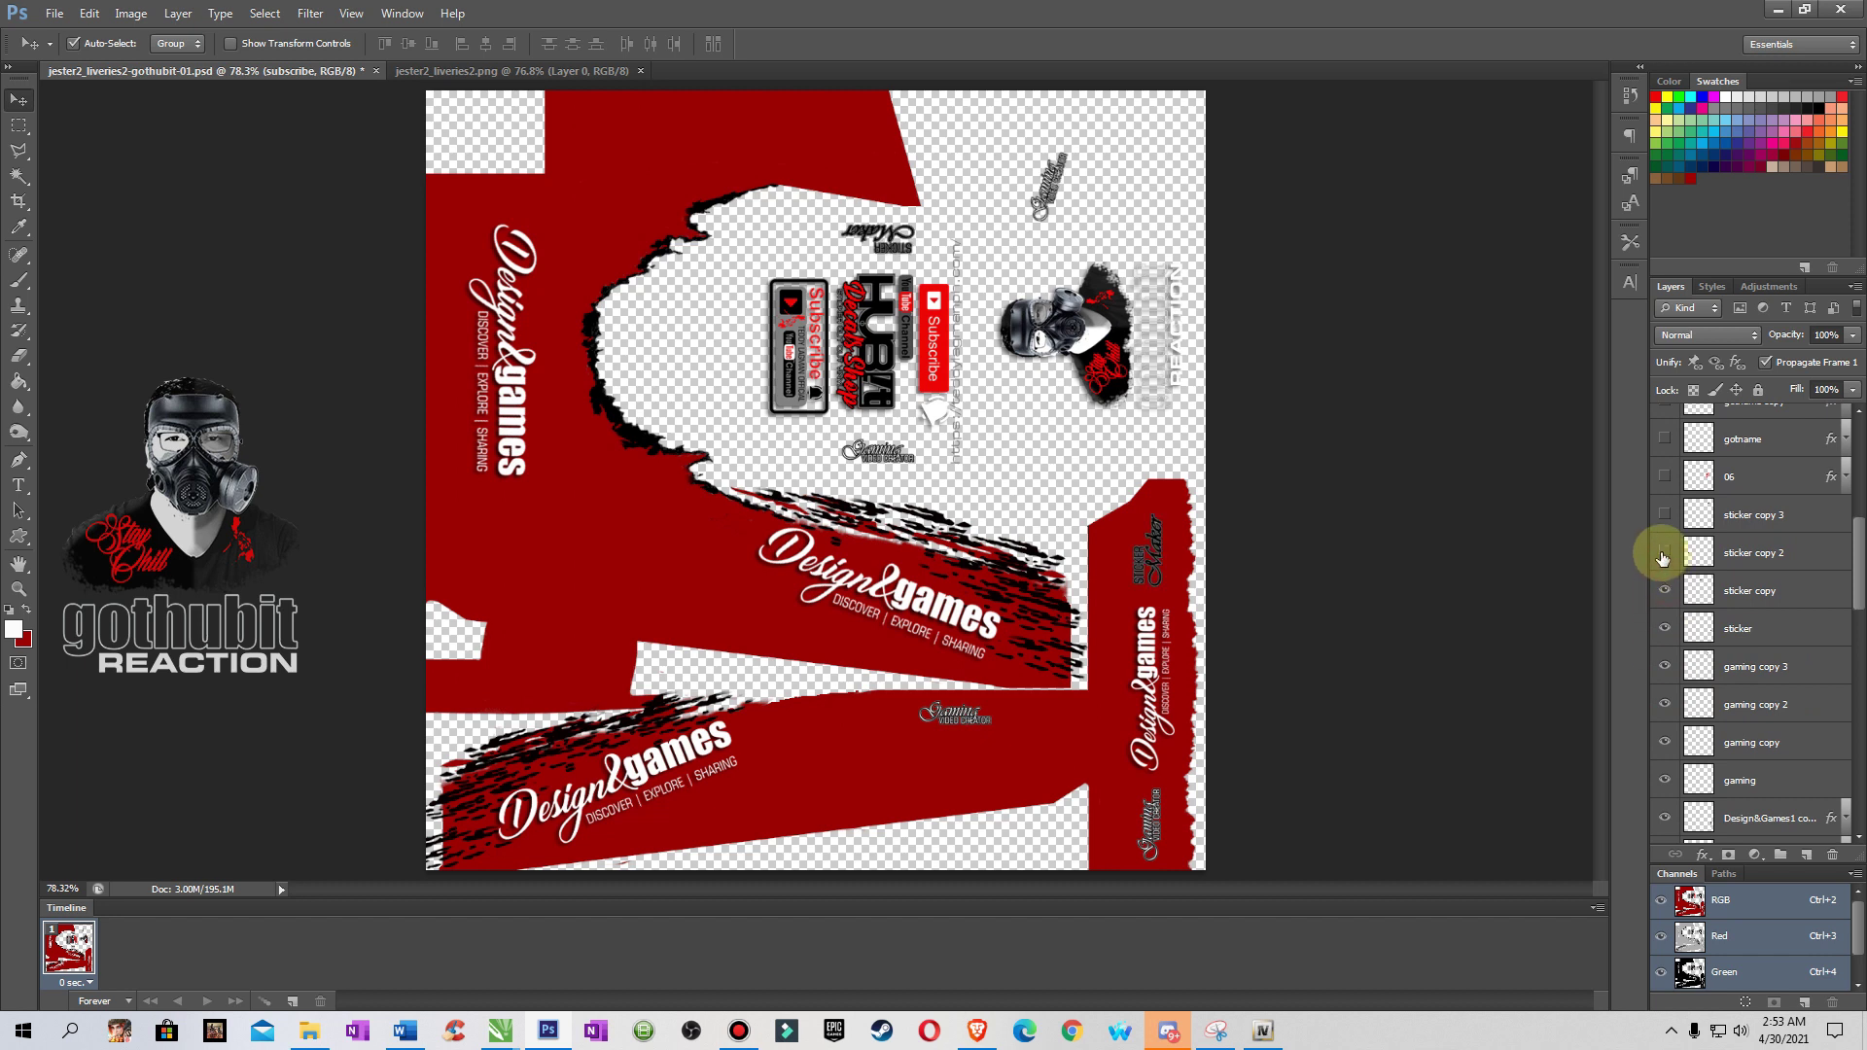
{"action": "left_click", "coordinate": [1663, 553]}
{"action": "left_click", "coordinate": [1664, 515]}
- Show the 06, gotname, gotname copy and gotreact layers, along with the portrait photo layer between them
{"action": "left_click", "coordinate": [1663, 477]}
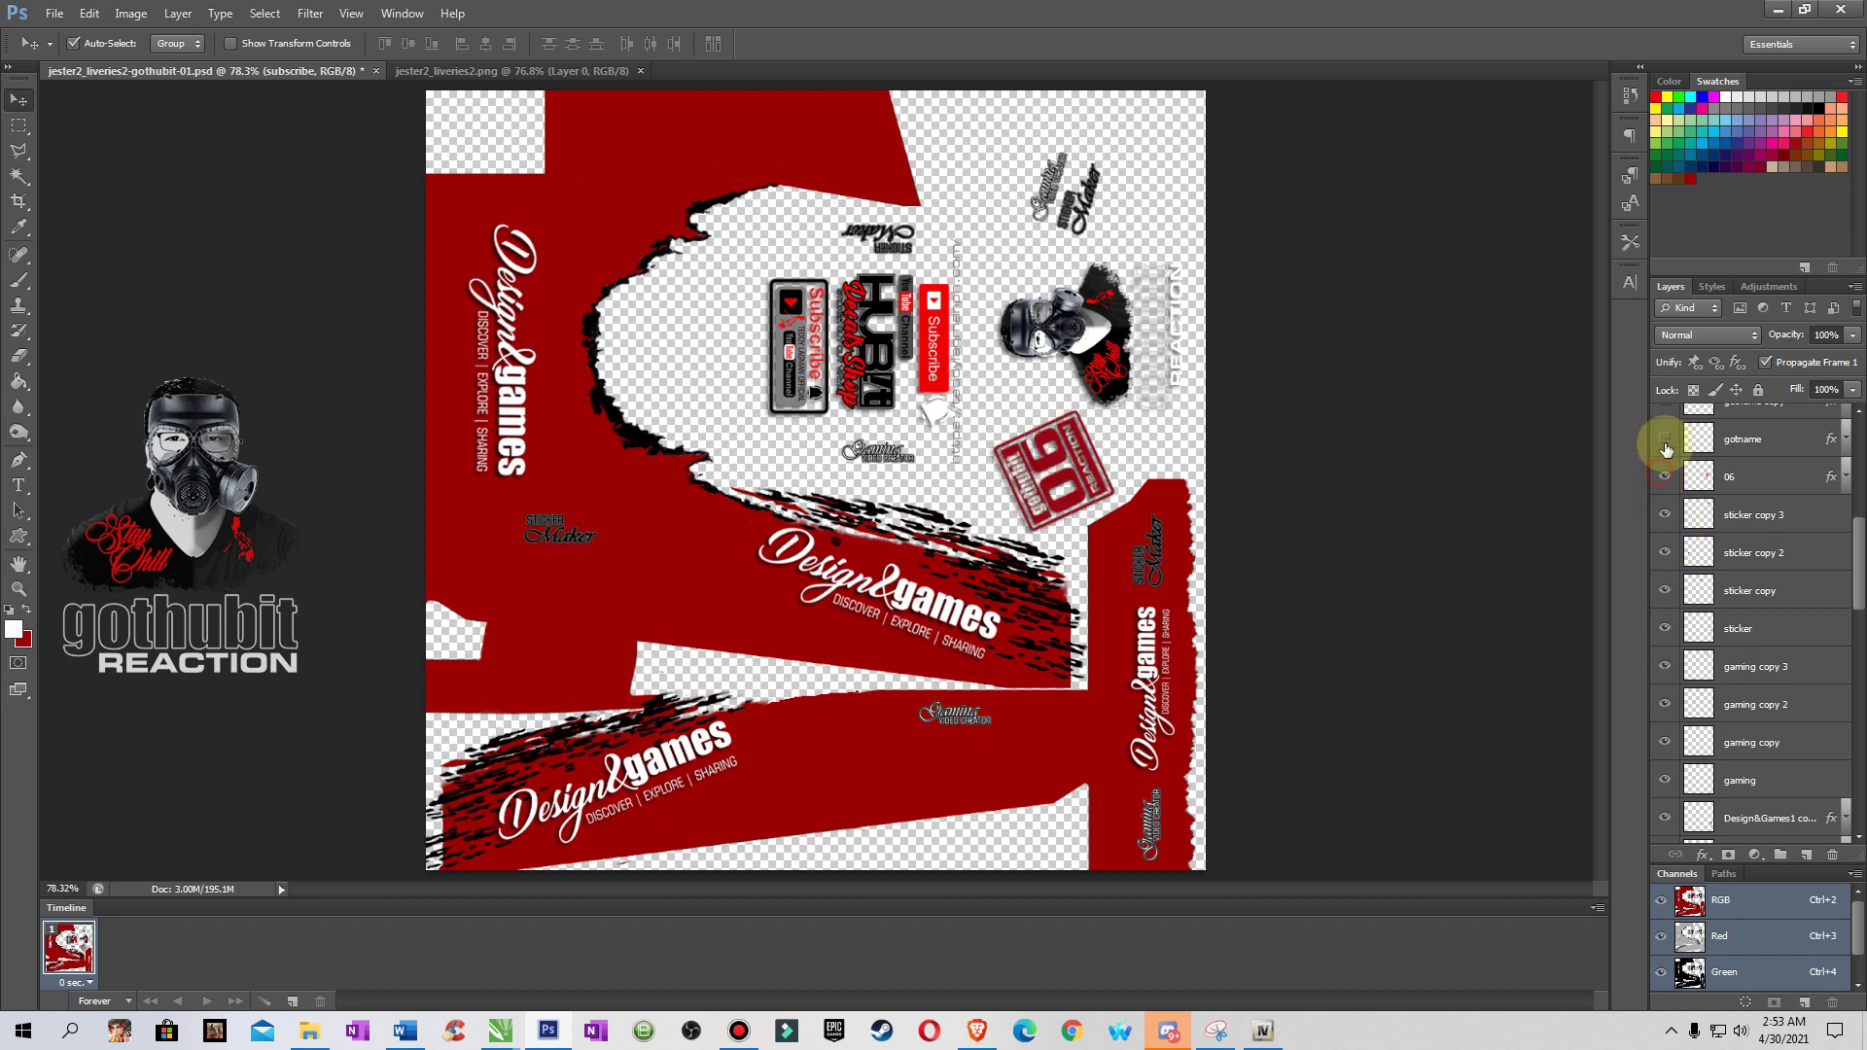
{"action": "left_click", "coordinate": [1663, 438]}
{"action": "left_click_drag", "start_coordinate": [1859, 576], "coordinate": [1842, 521]}
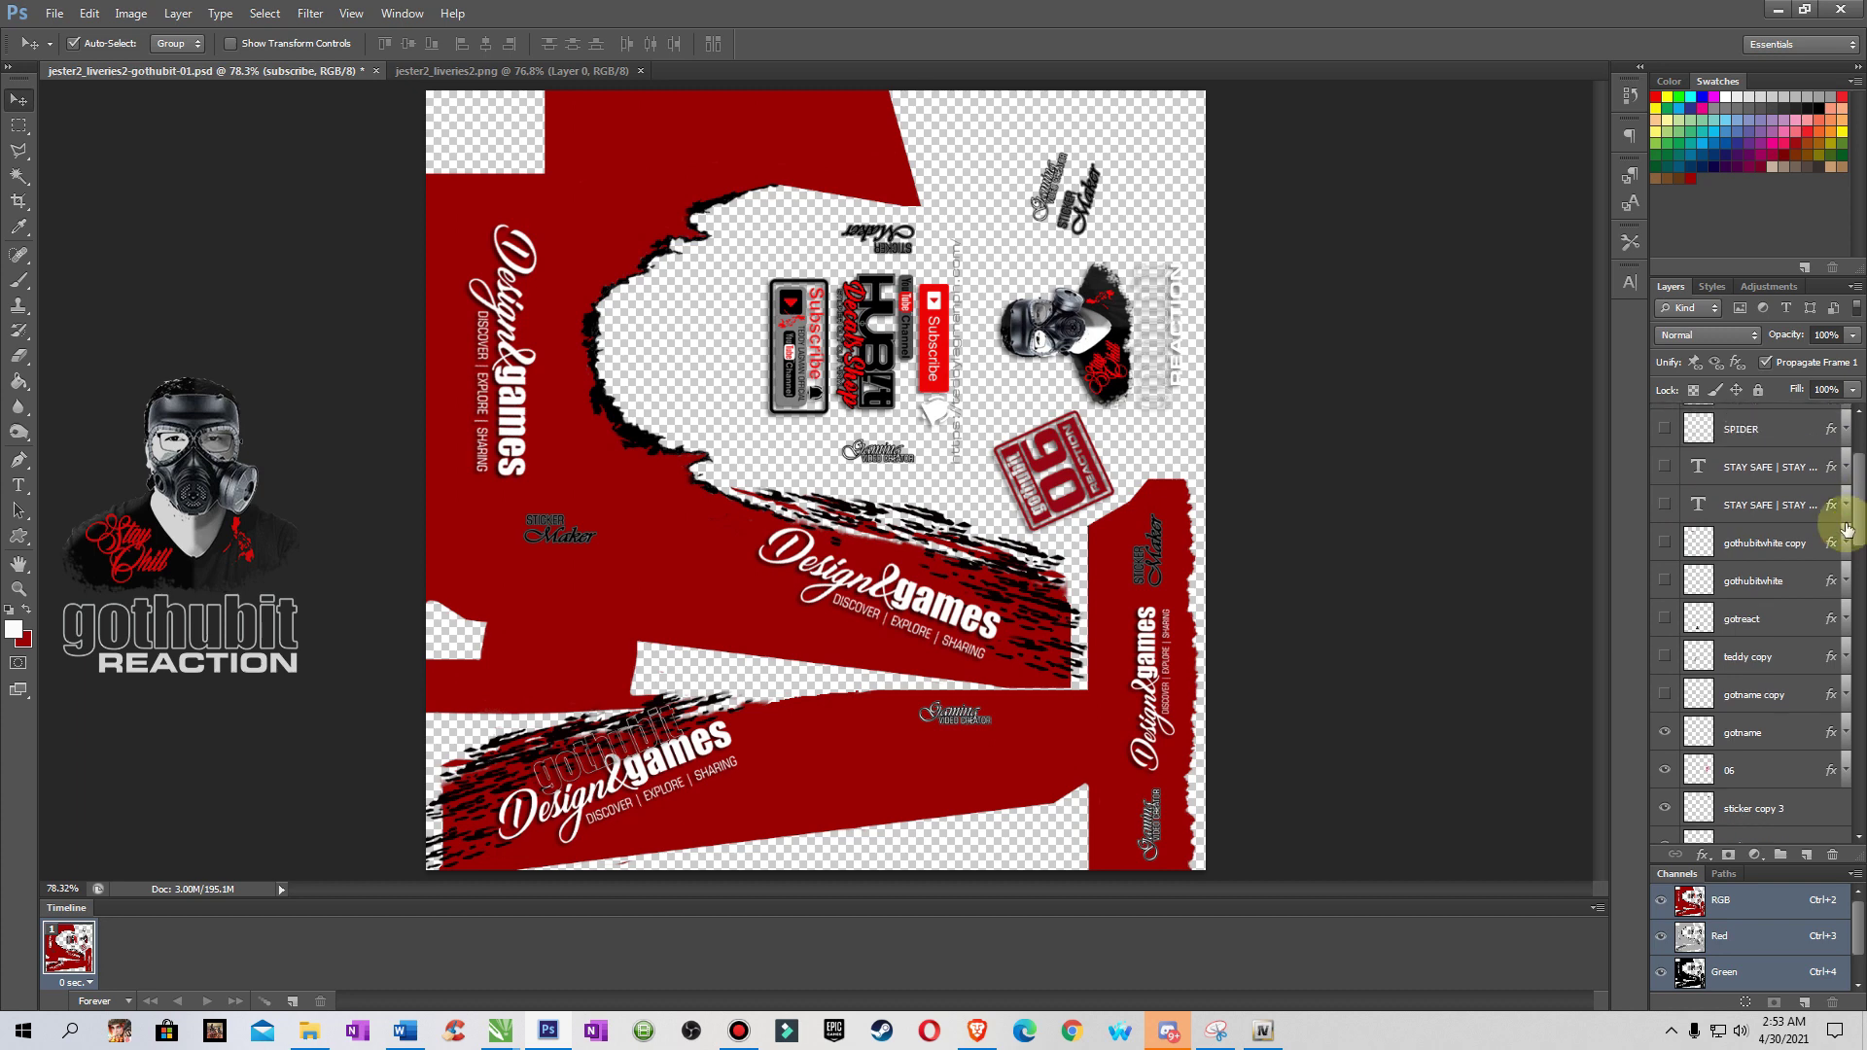
{"action": "left_click", "coordinate": [1663, 690]}
{"action": "left_click", "coordinate": [1664, 647]}
{"action": "left_click", "coordinate": [1663, 618]}
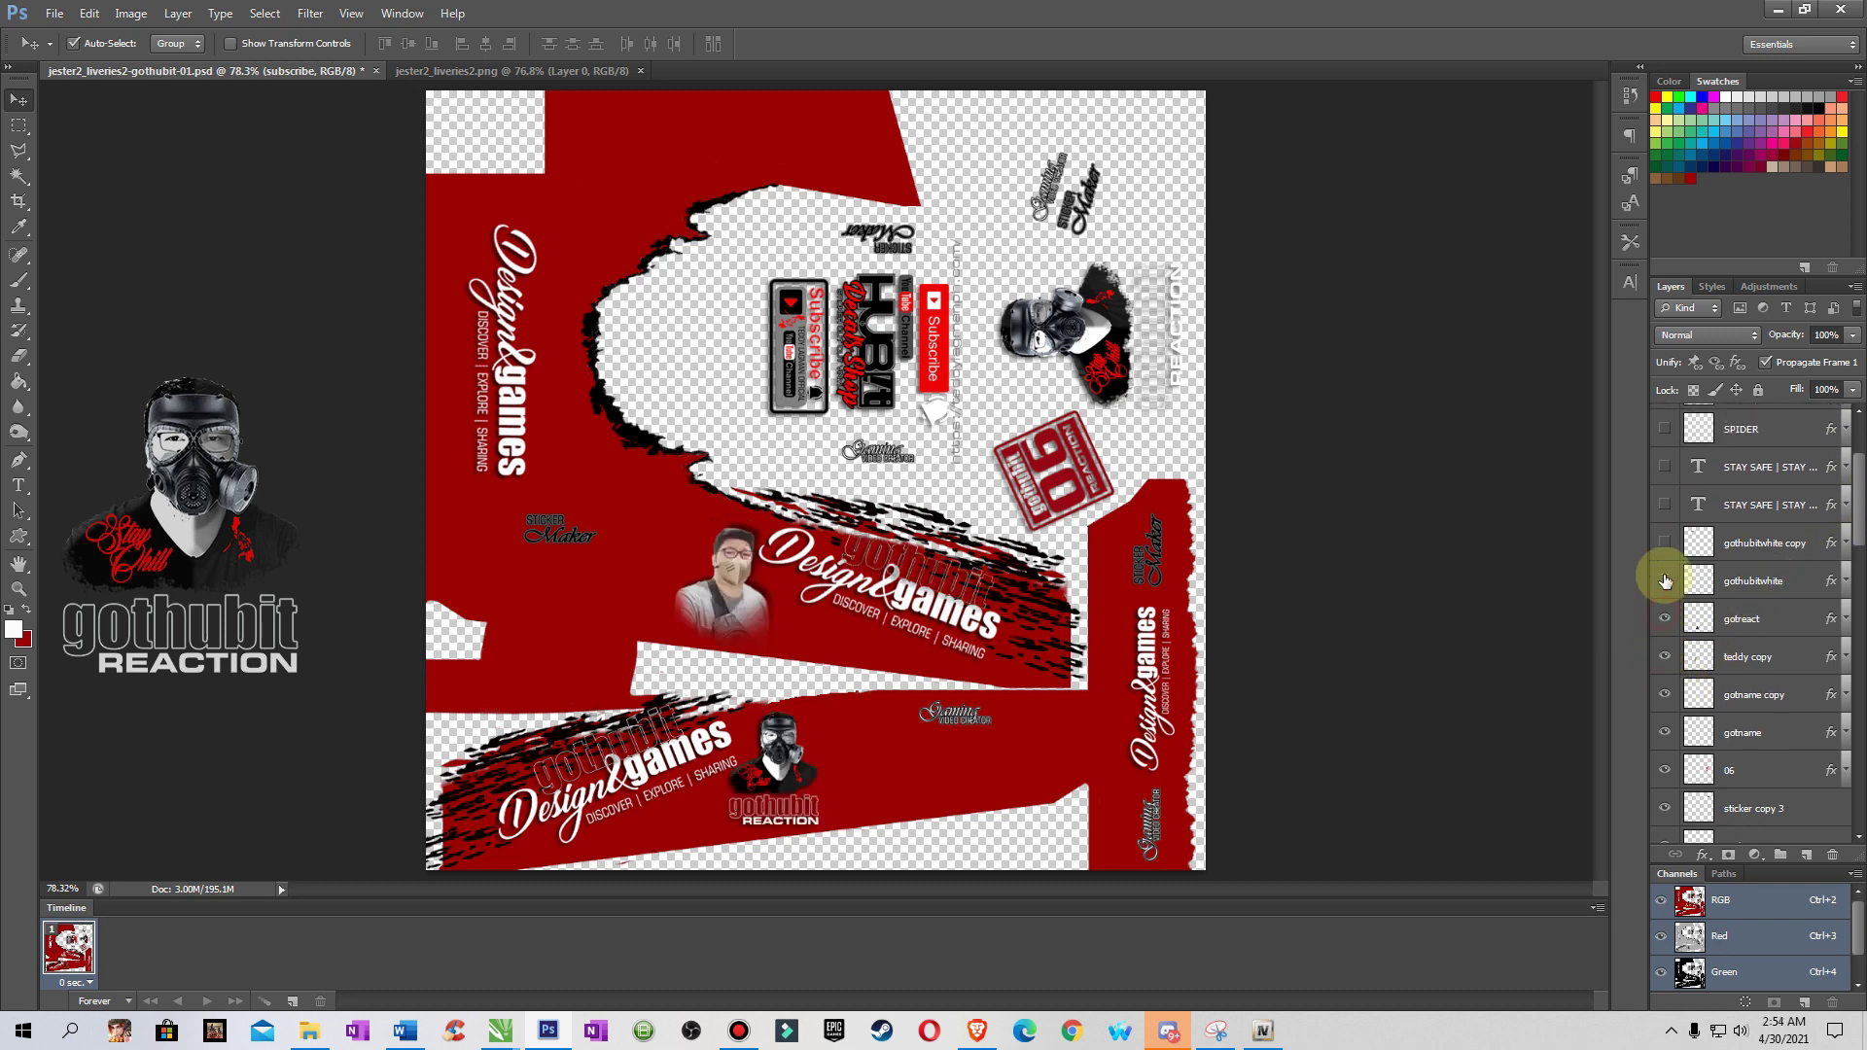
- Show the gothubitwhite and gothubitwhite copy layers and both STAY SAFE slogan text layers
{"action": "left_click", "coordinate": [1664, 580]}
{"action": "left_click", "coordinate": [1663, 543]}
{"action": "left_click", "coordinate": [1664, 504]}
{"action": "left_click", "coordinate": [1664, 467]}
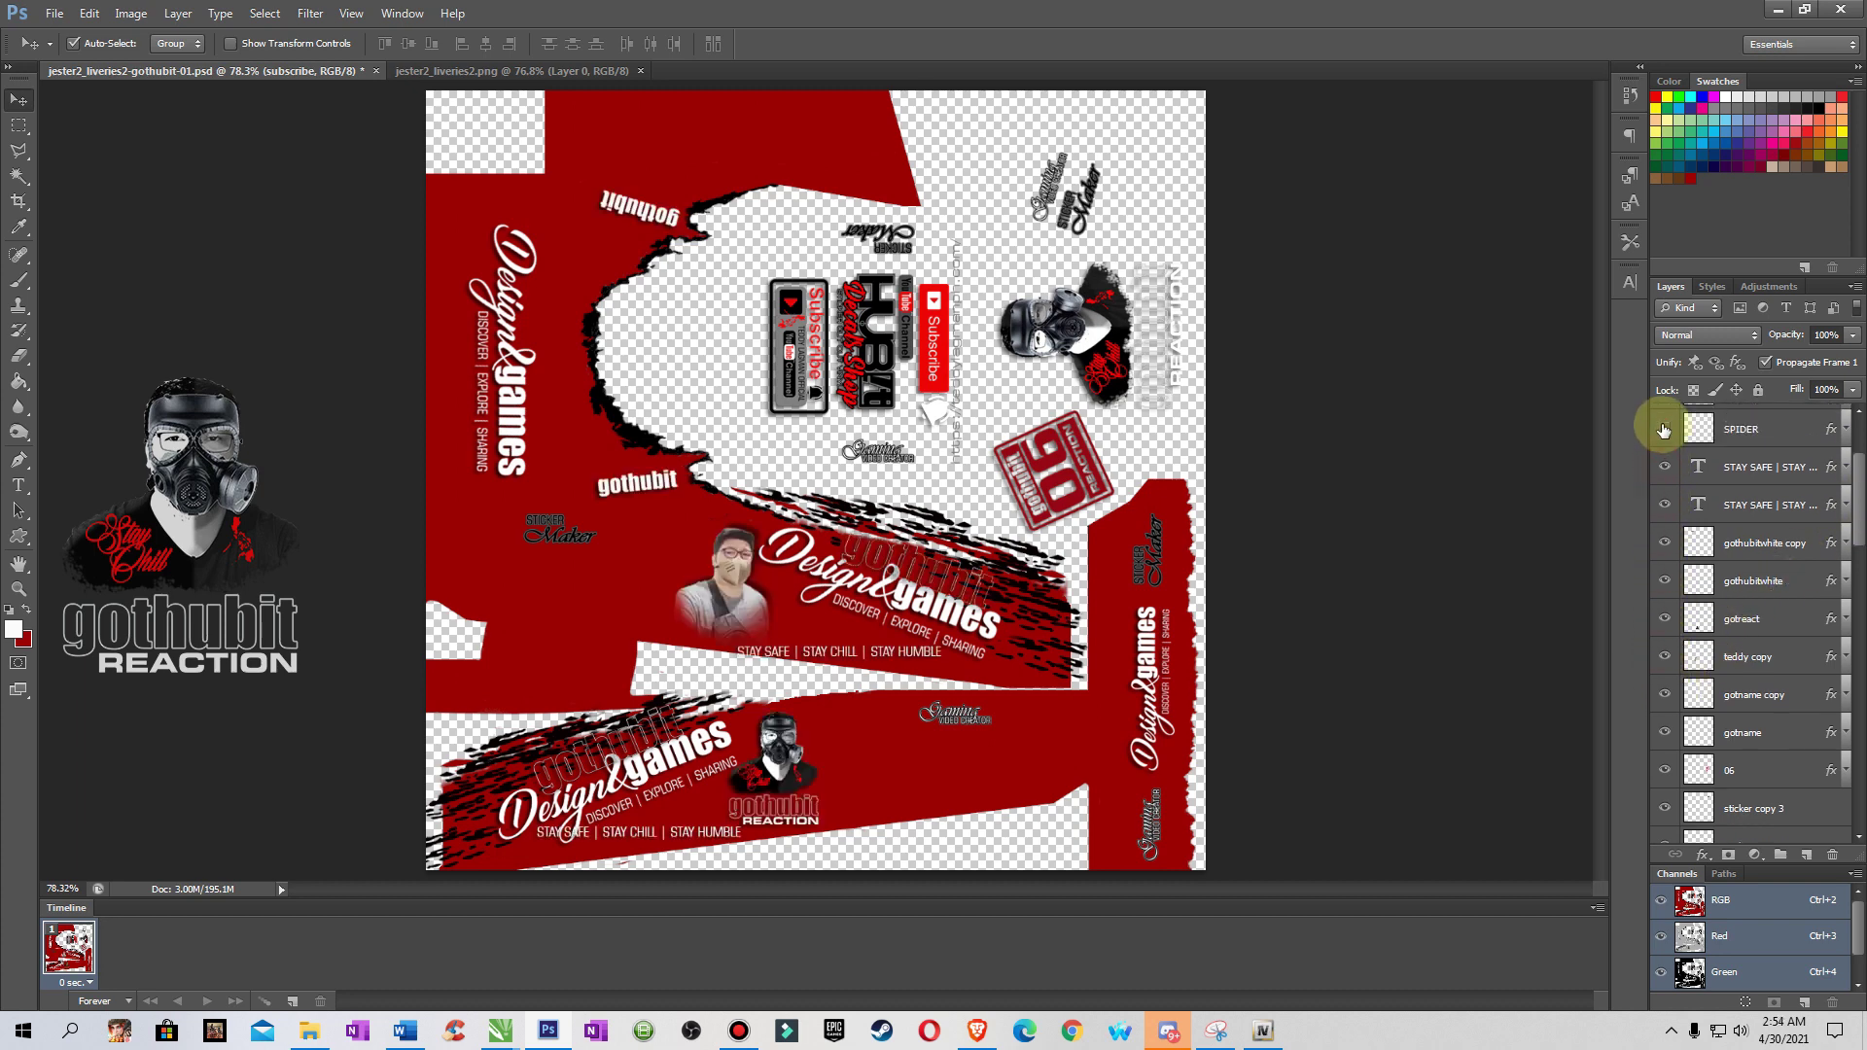
- Show the SPIDER, SPIDER copy, YILUFA, YILUFA copy and YILUFA copy 2 layers
{"action": "left_click", "coordinate": [1664, 429]}
{"action": "left_click_drag", "start_coordinate": [1861, 530], "coordinate": [1851, 463]}
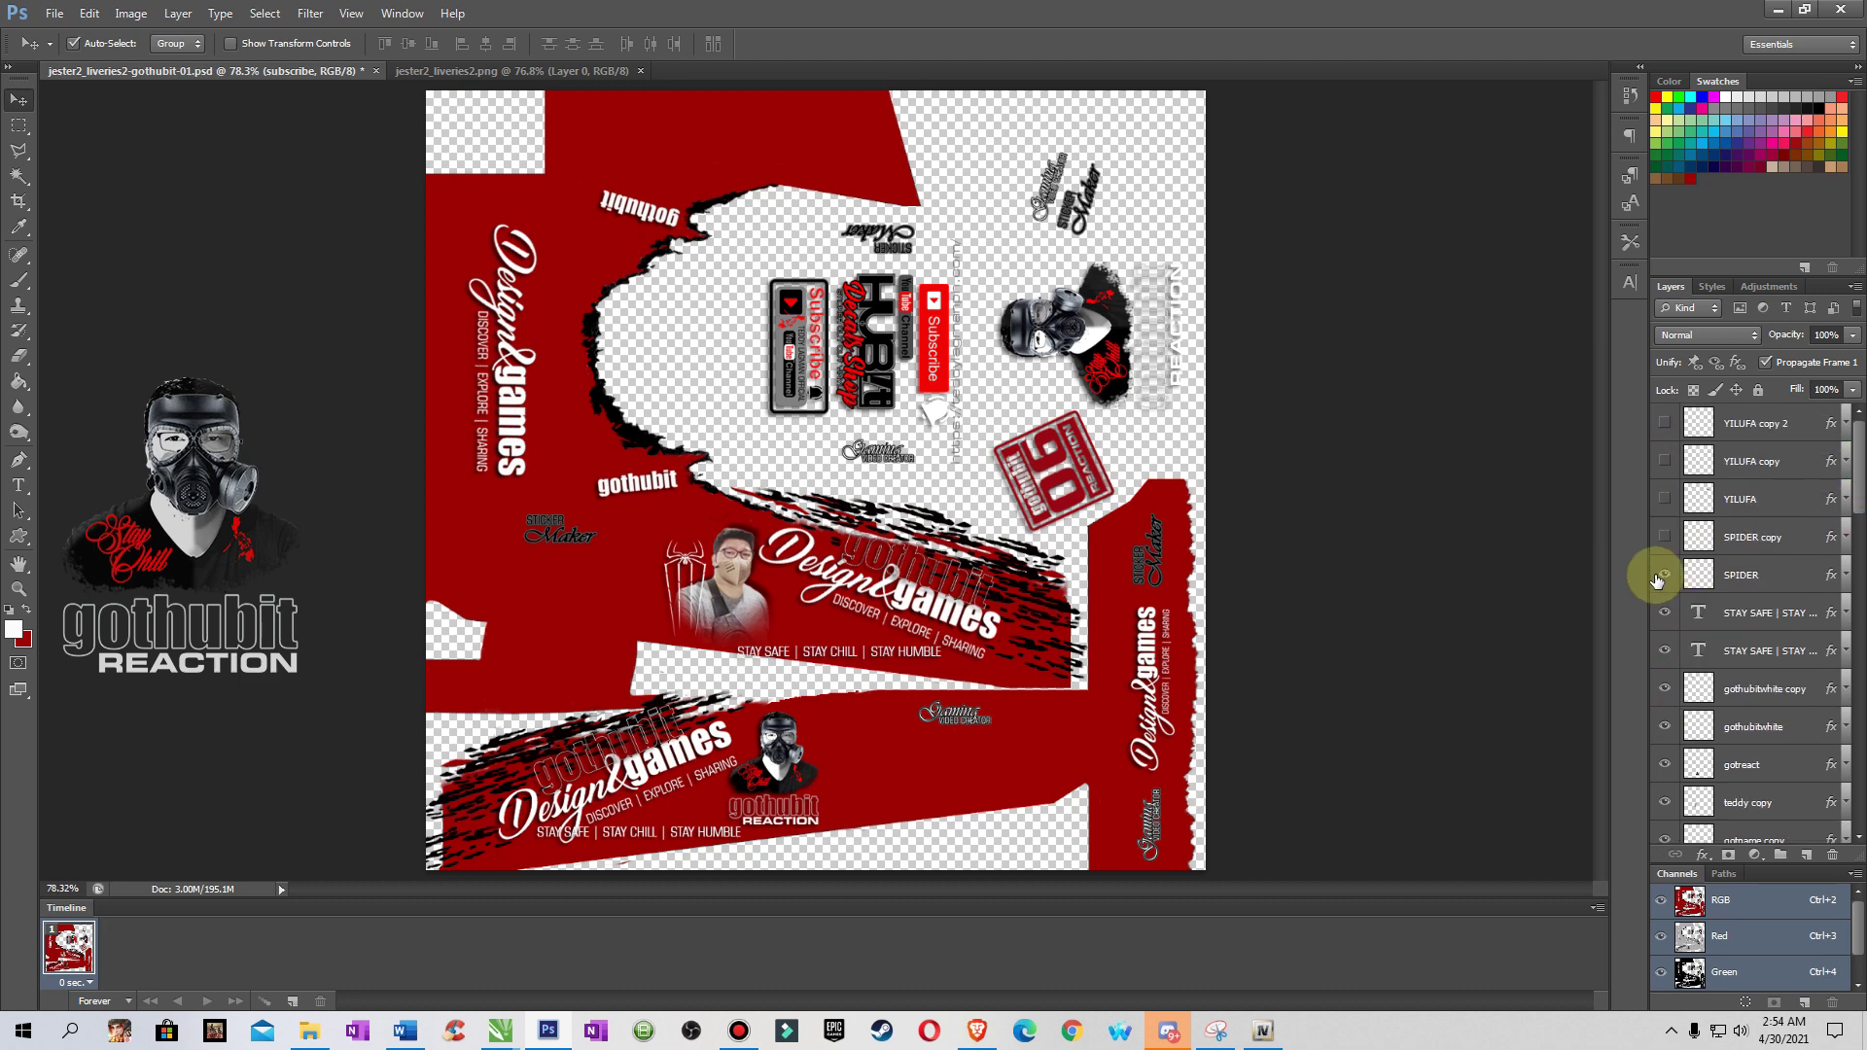
{"action": "left_click", "coordinate": [1665, 499]}
{"action": "left_click", "coordinate": [1664, 462]}
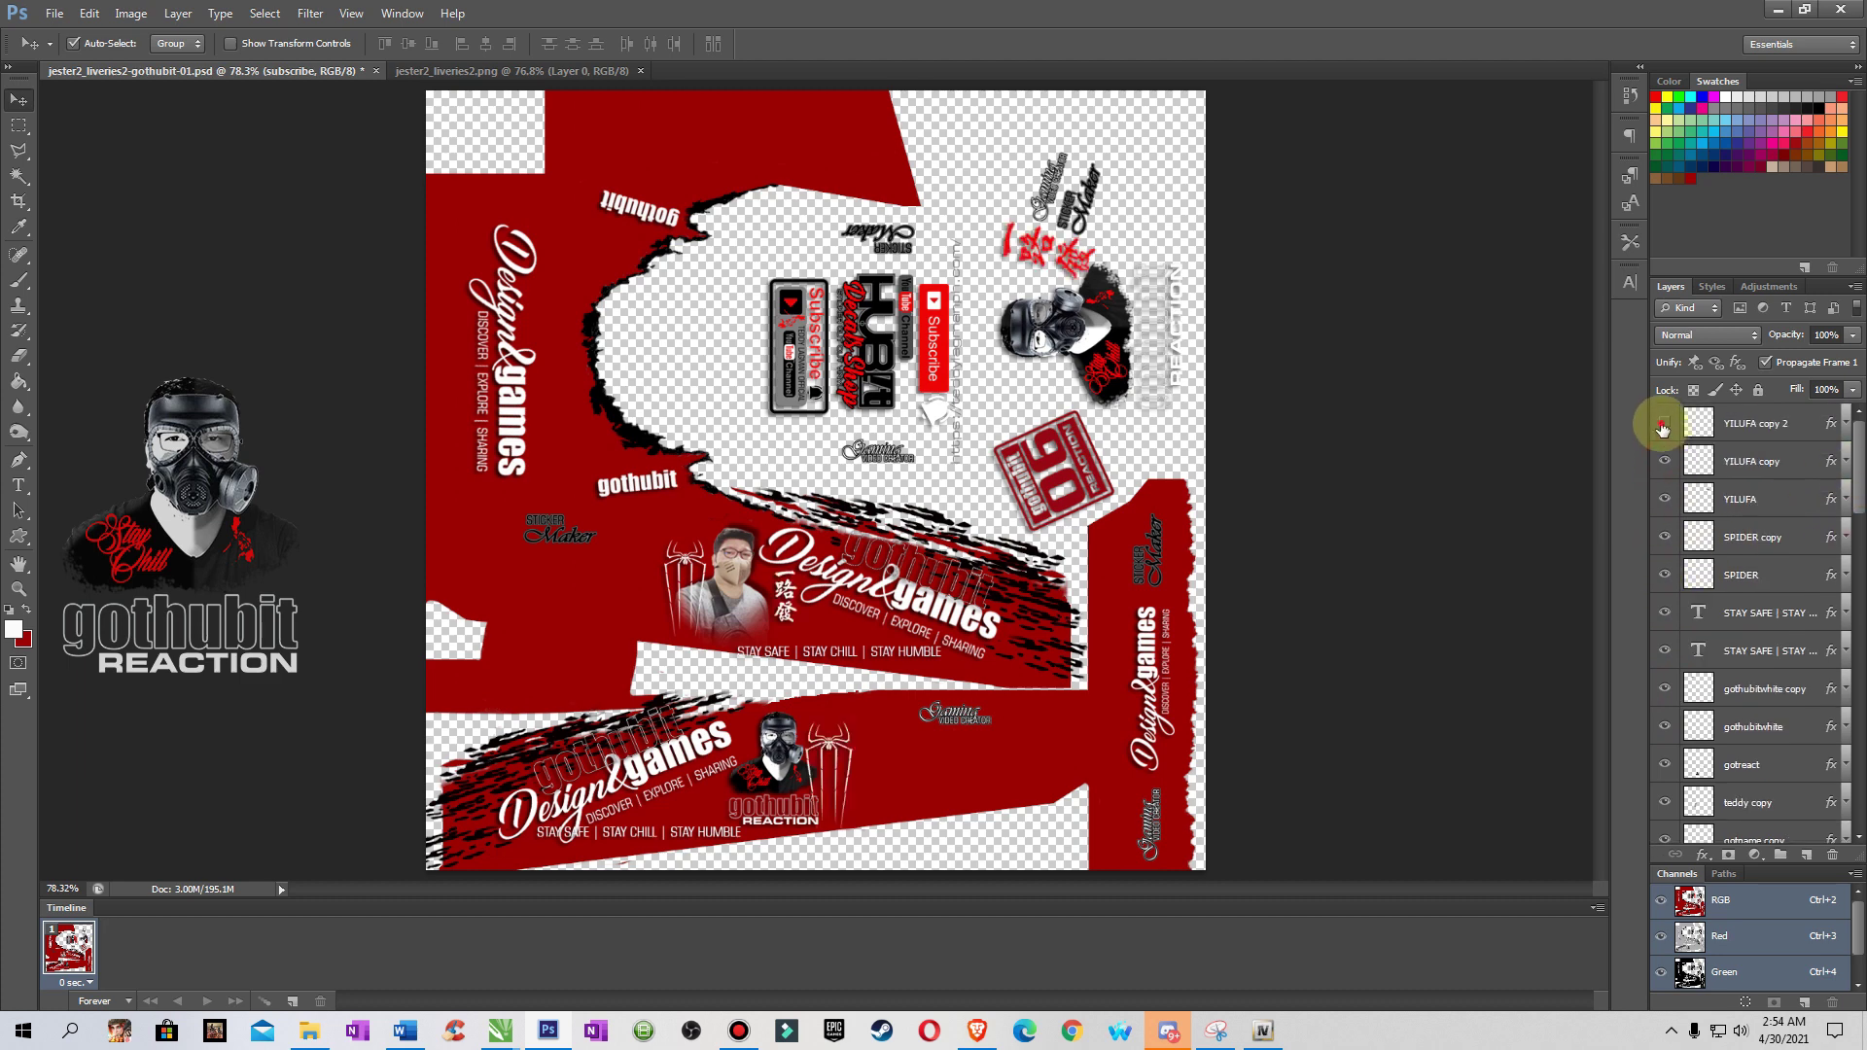
{"action": "left_click", "coordinate": [1661, 429]}
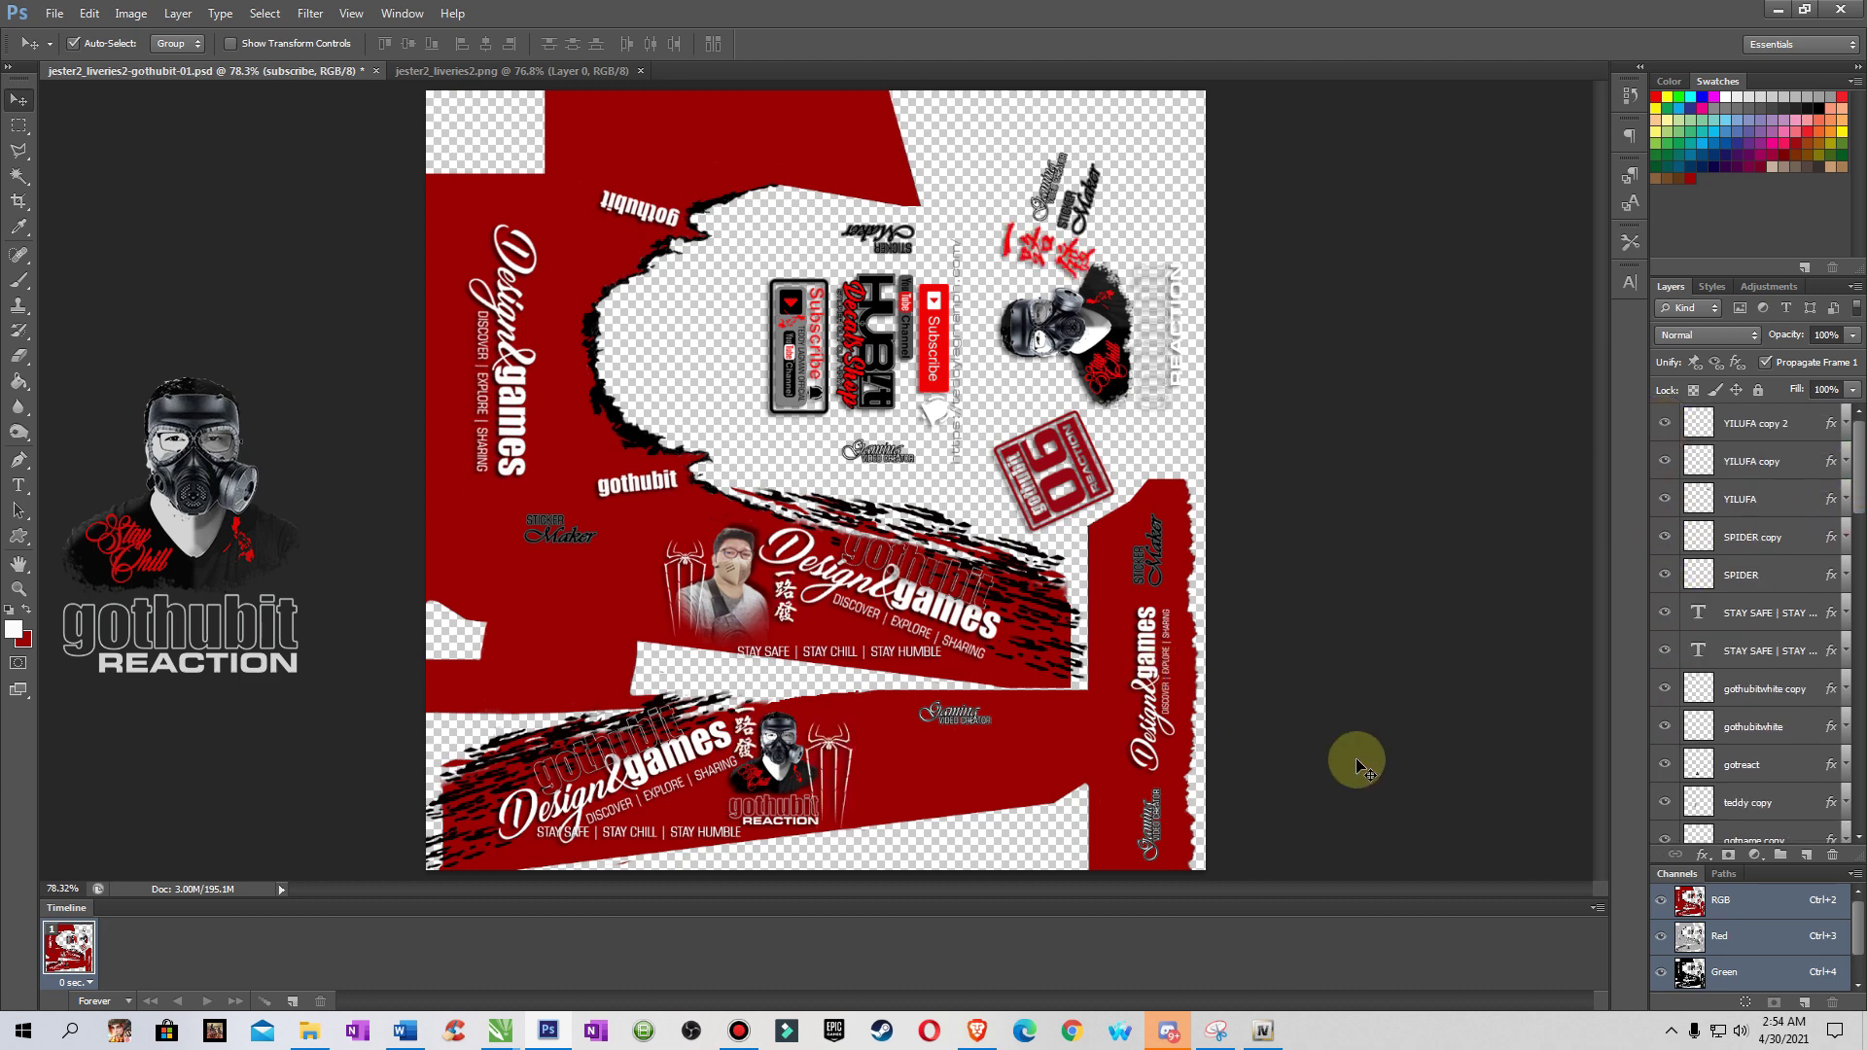
- Compare the custom wrap with the original jester2_liveries2.png, and inspect it on the jester2.yft model in OpenIV
{"action": "left_click", "coordinate": [491, 71]}
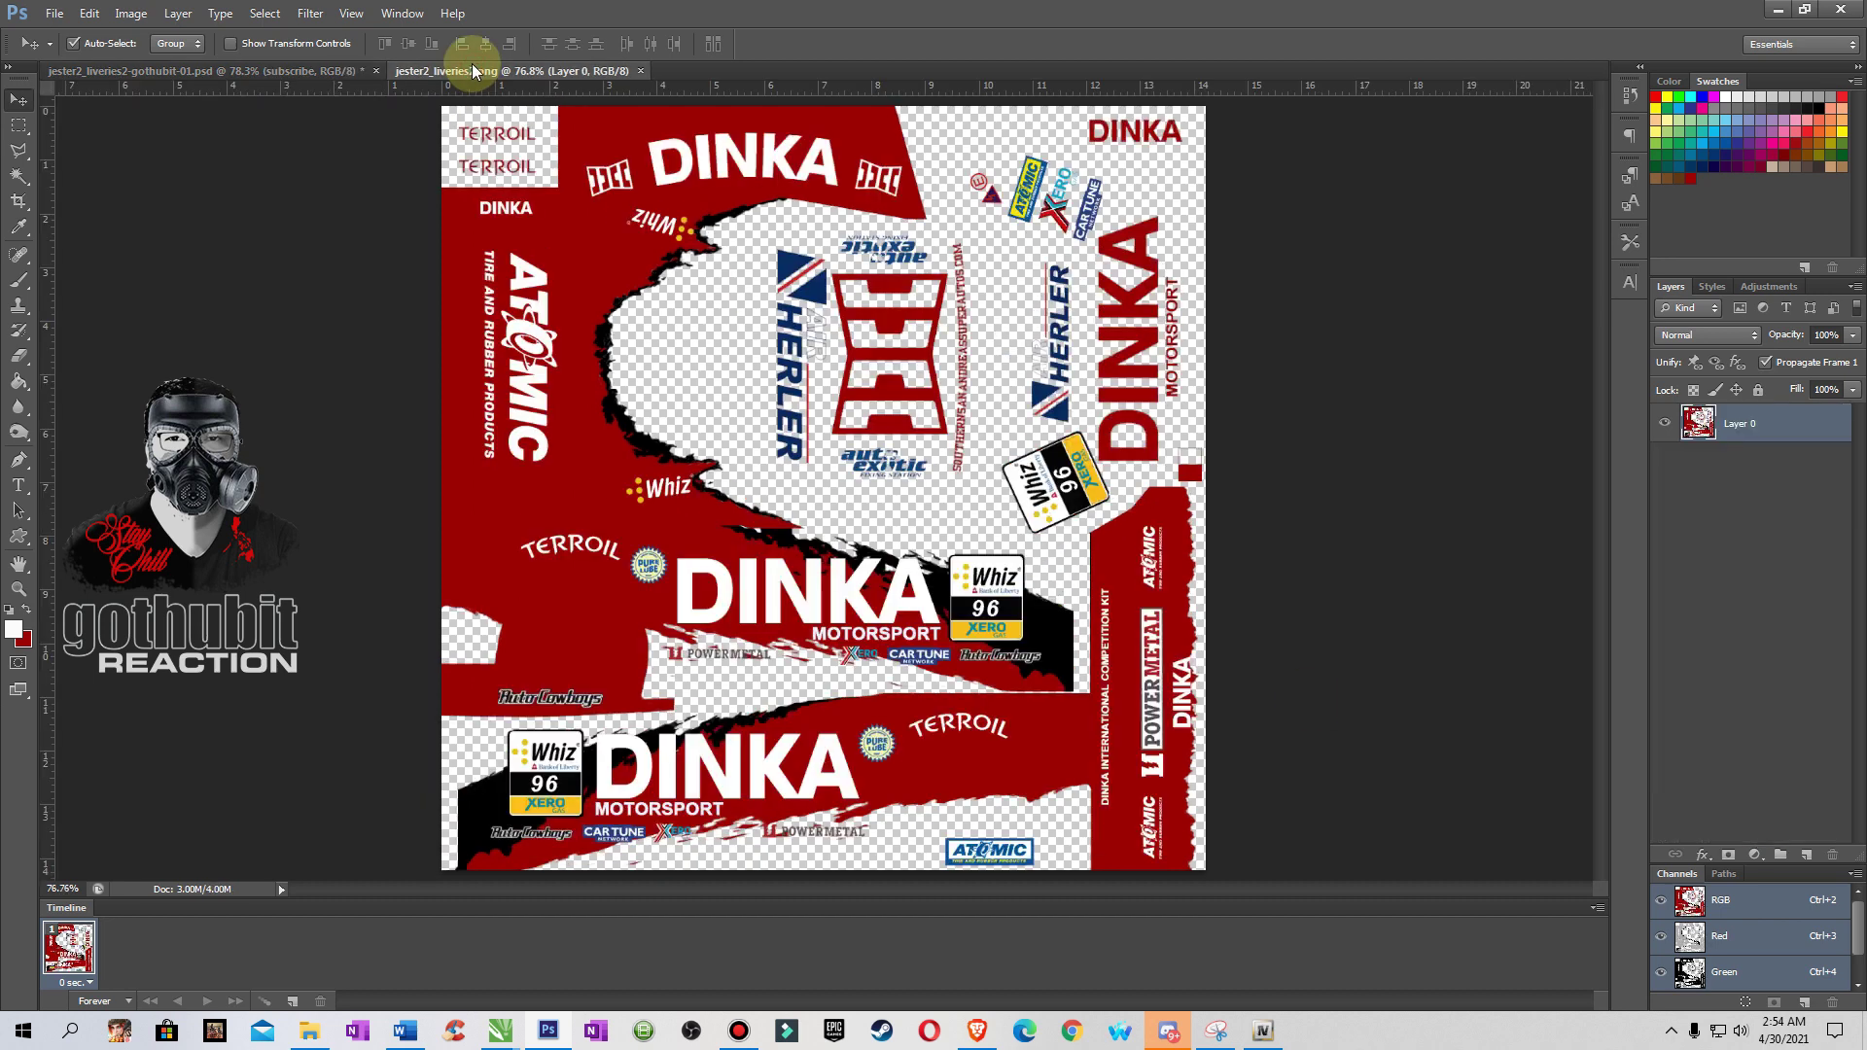
{"action": "left_click", "coordinate": [345, 71]}
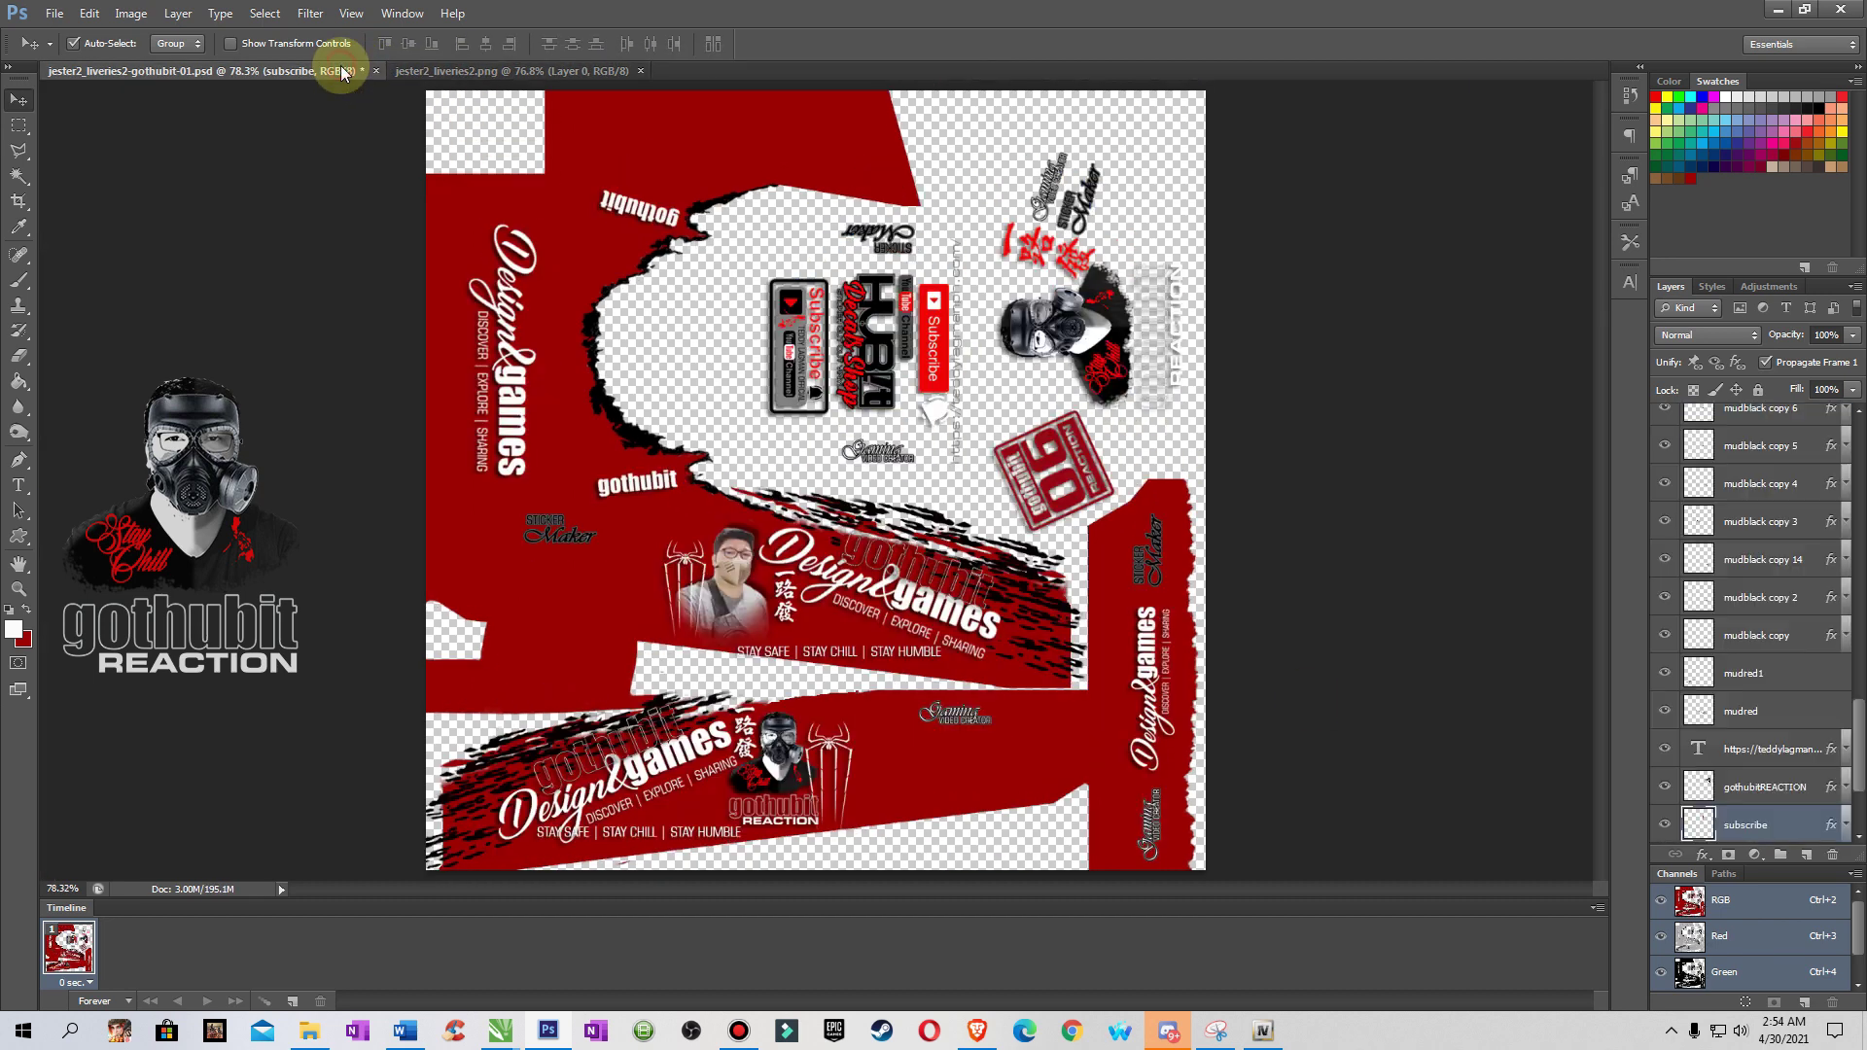
{"action": "left_click", "coordinate": [1261, 1039]}
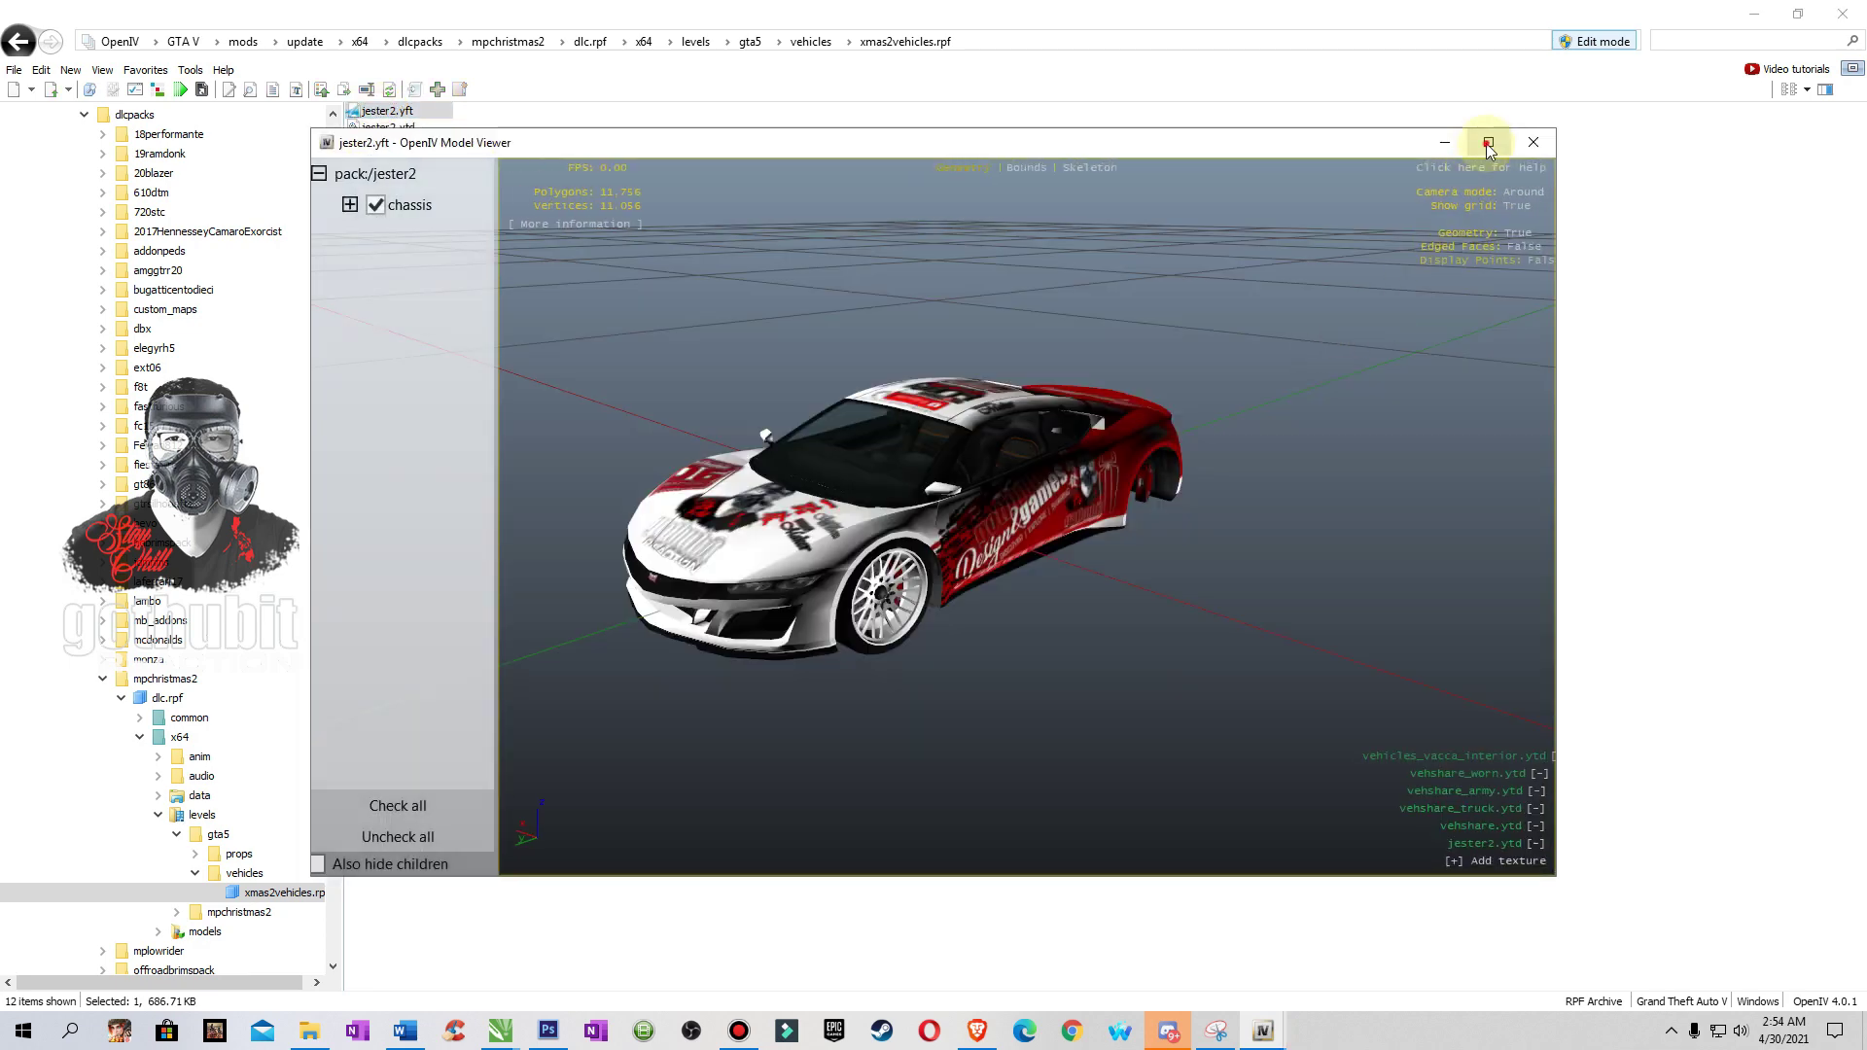
{"action": "left_click", "coordinate": [1488, 137]}
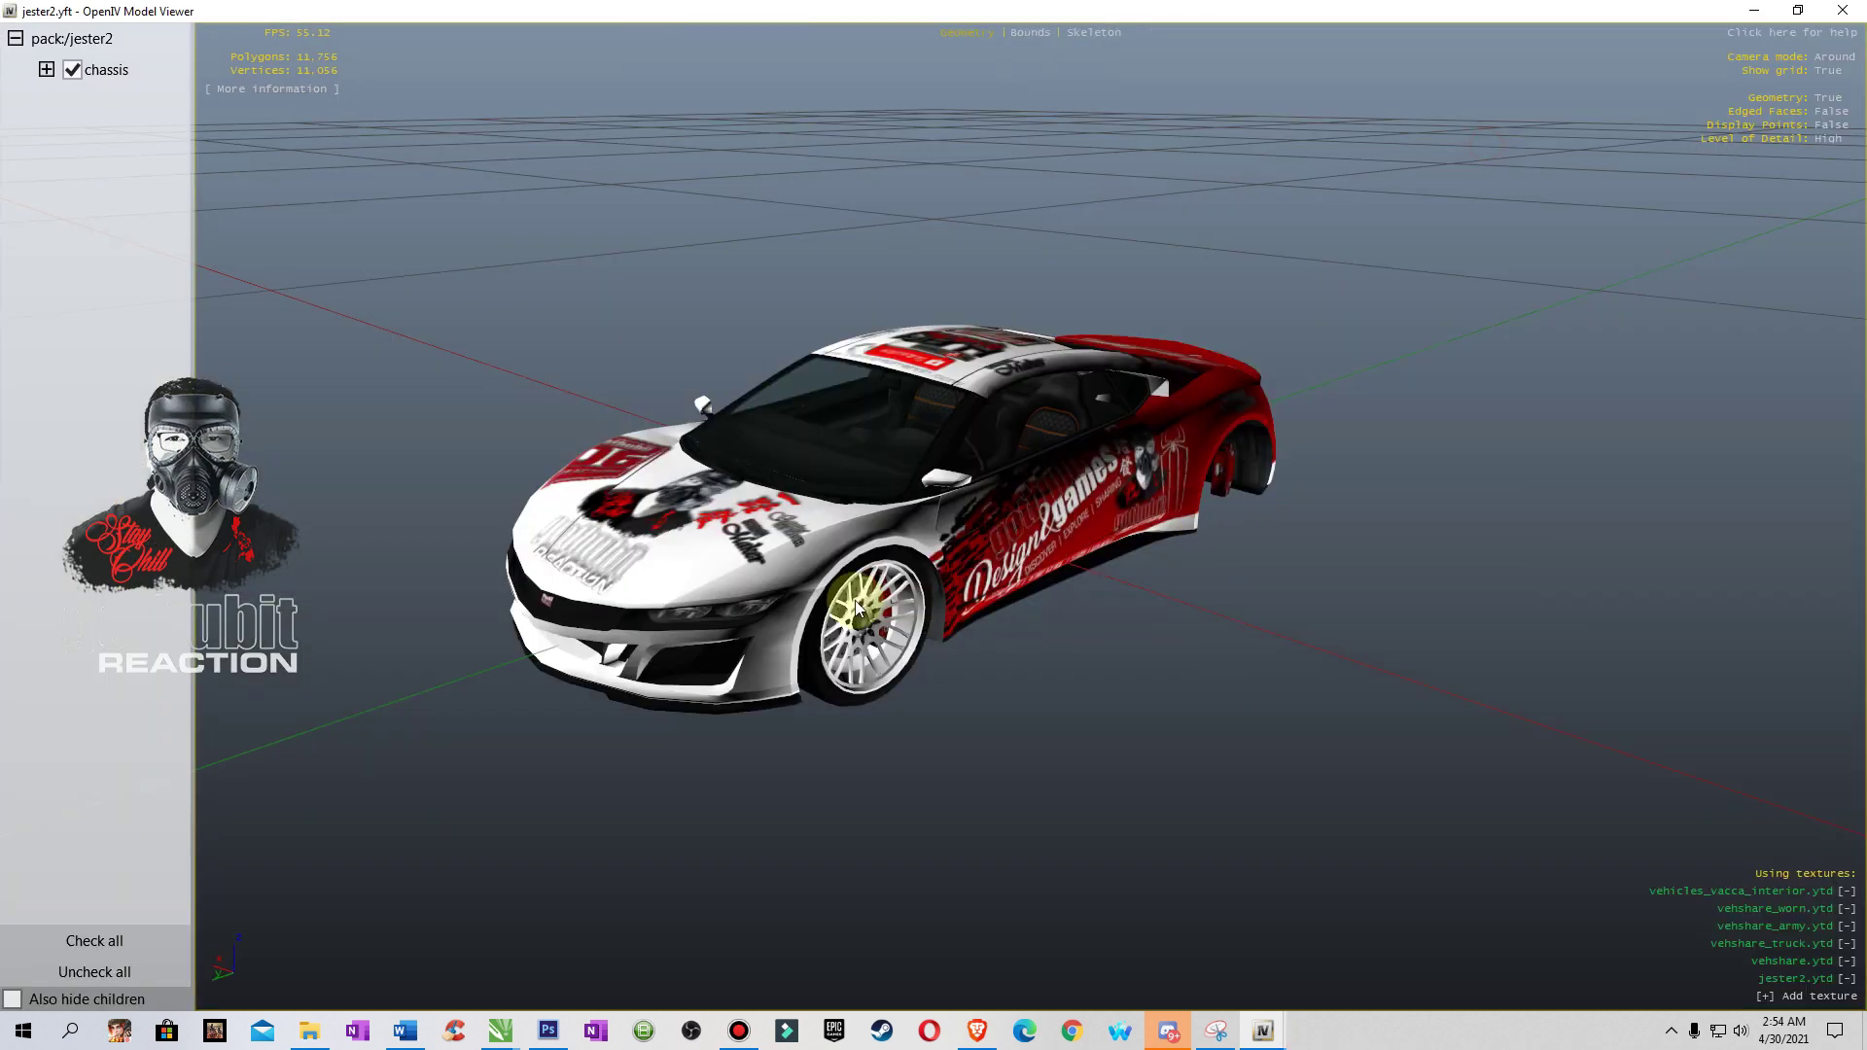
{"action": "left_click_drag", "start_coordinate": [855, 599], "coordinate": [941, 768]}
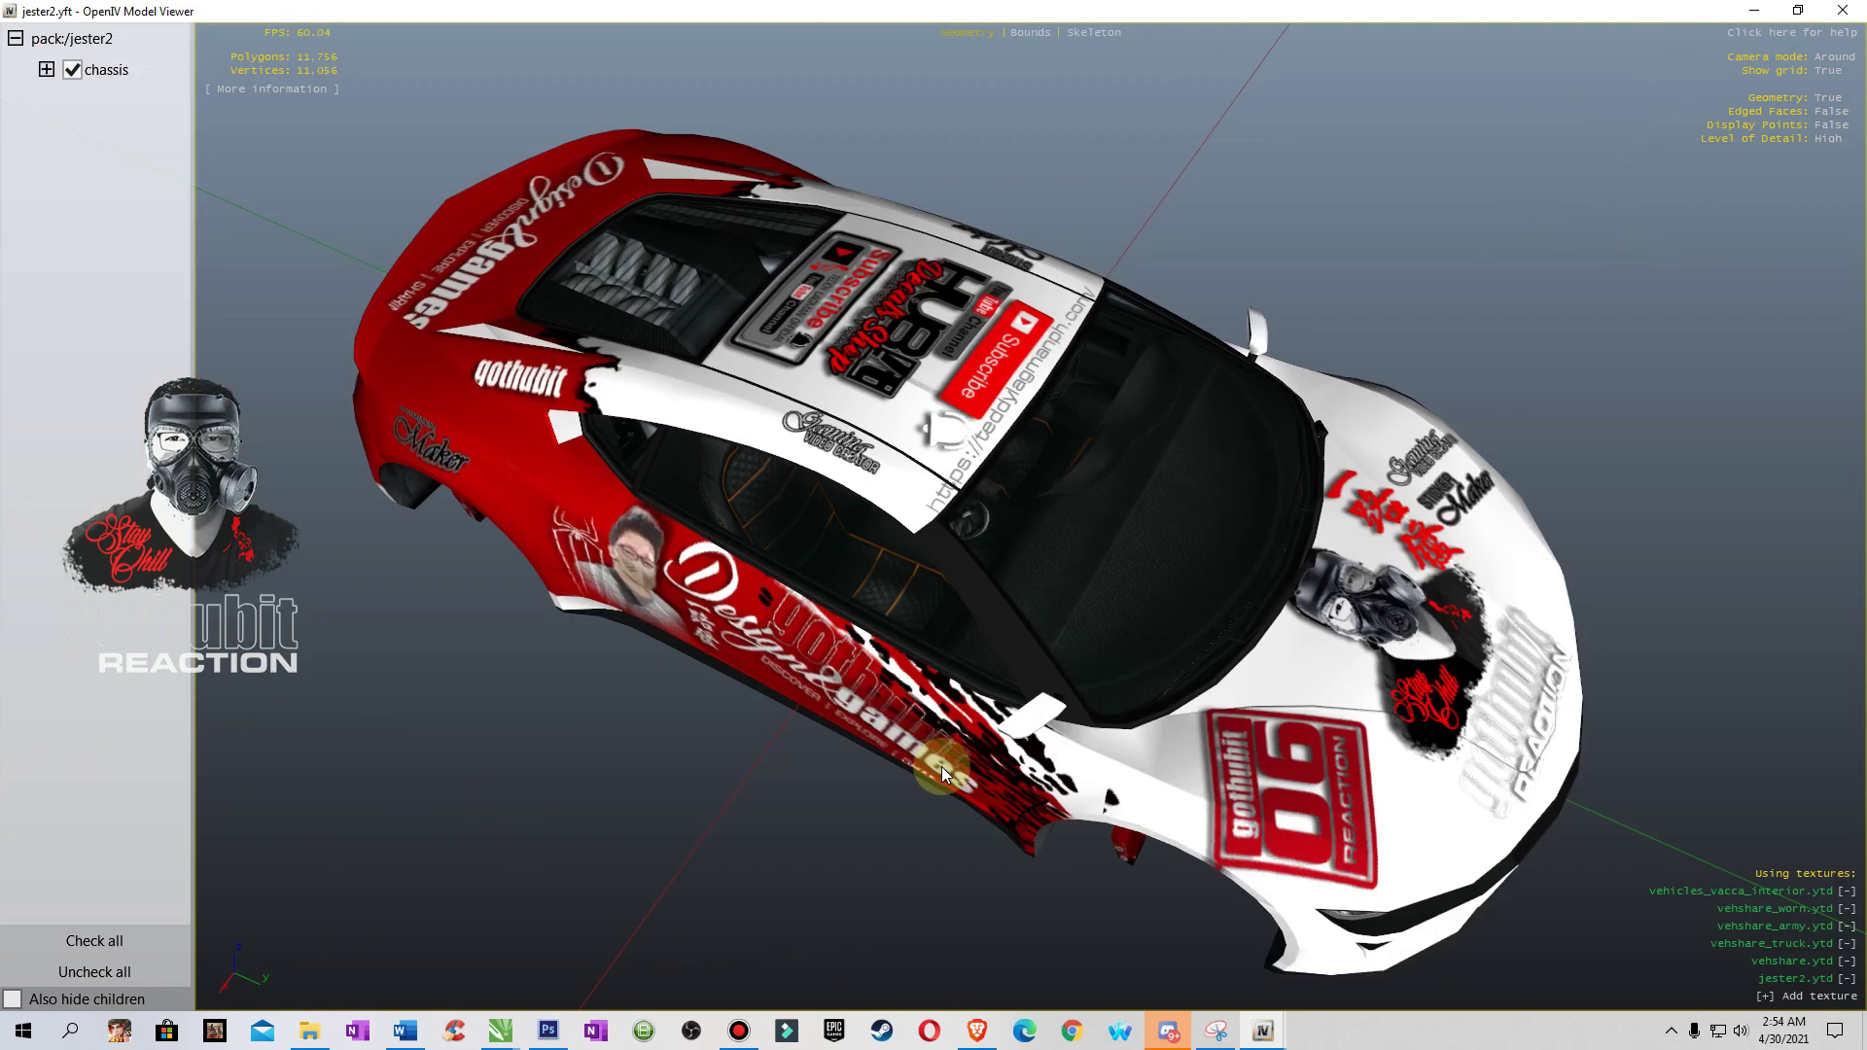
{"action": "left_click", "coordinate": [1841, 12]}
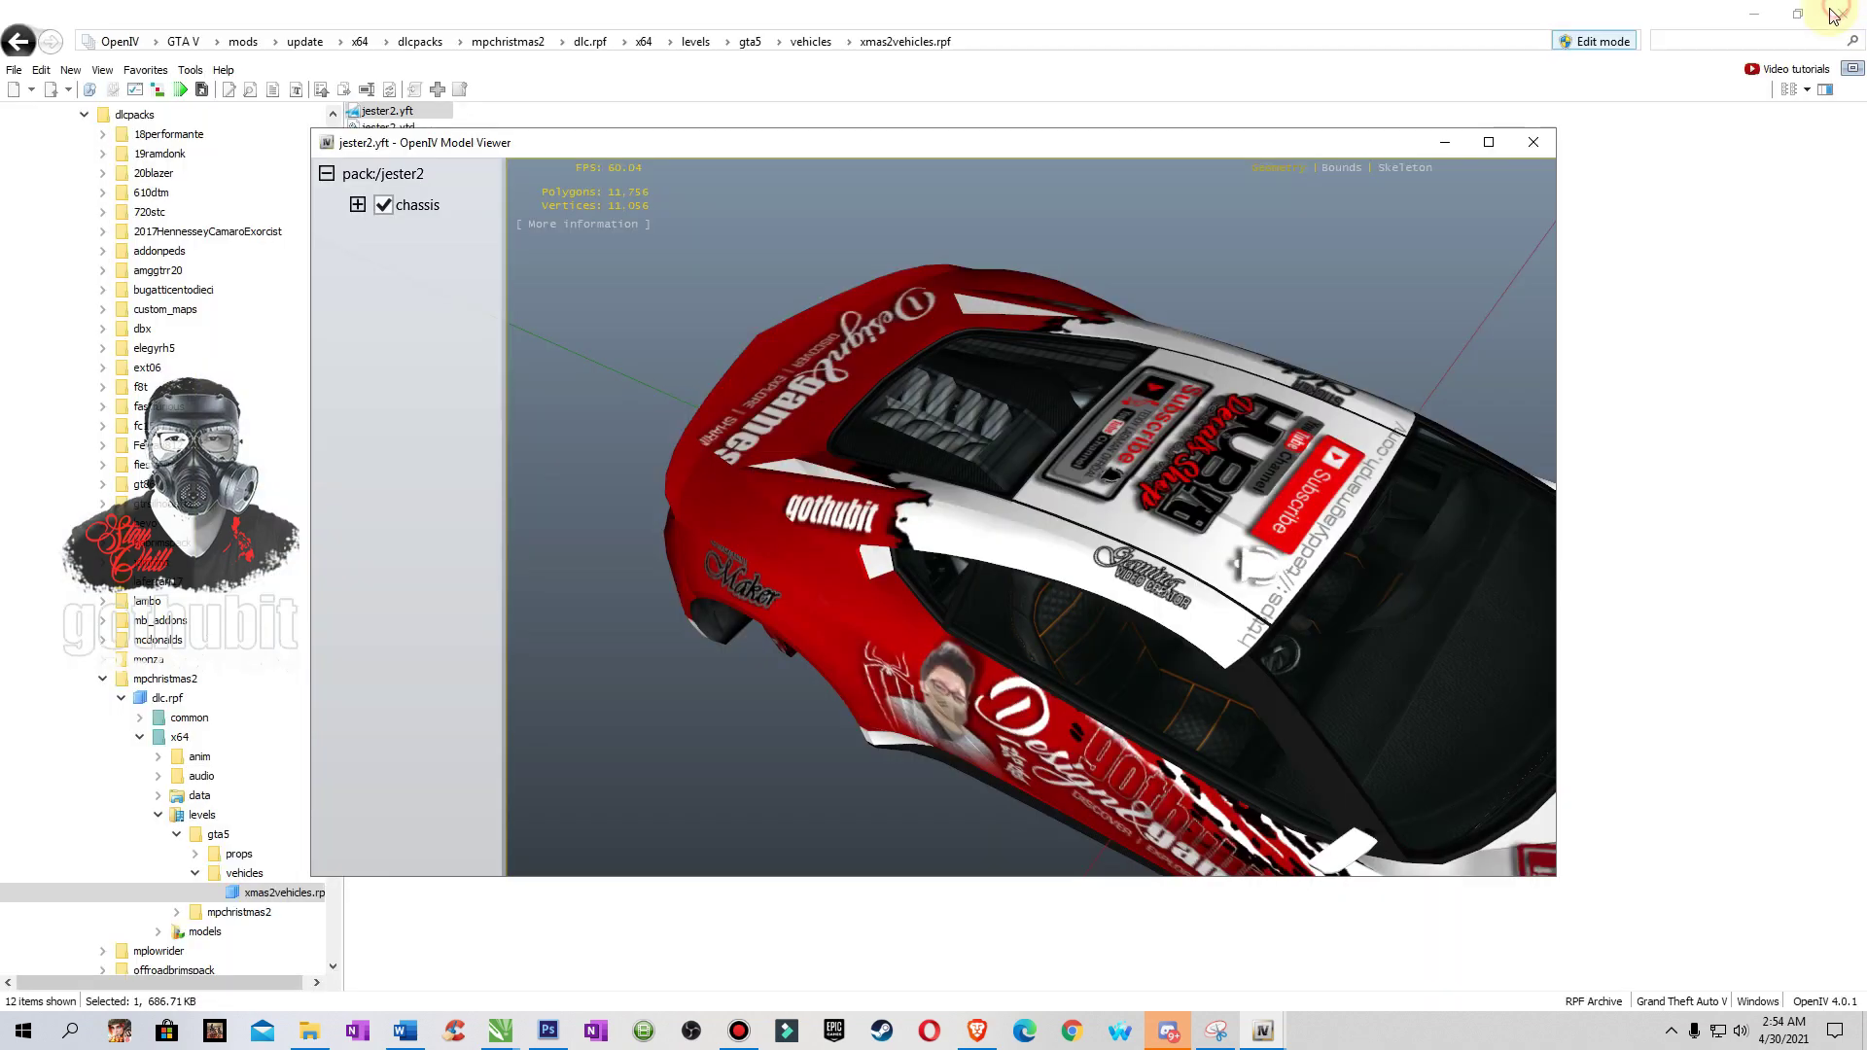
{"action": "left_click", "coordinate": [1747, 17]}
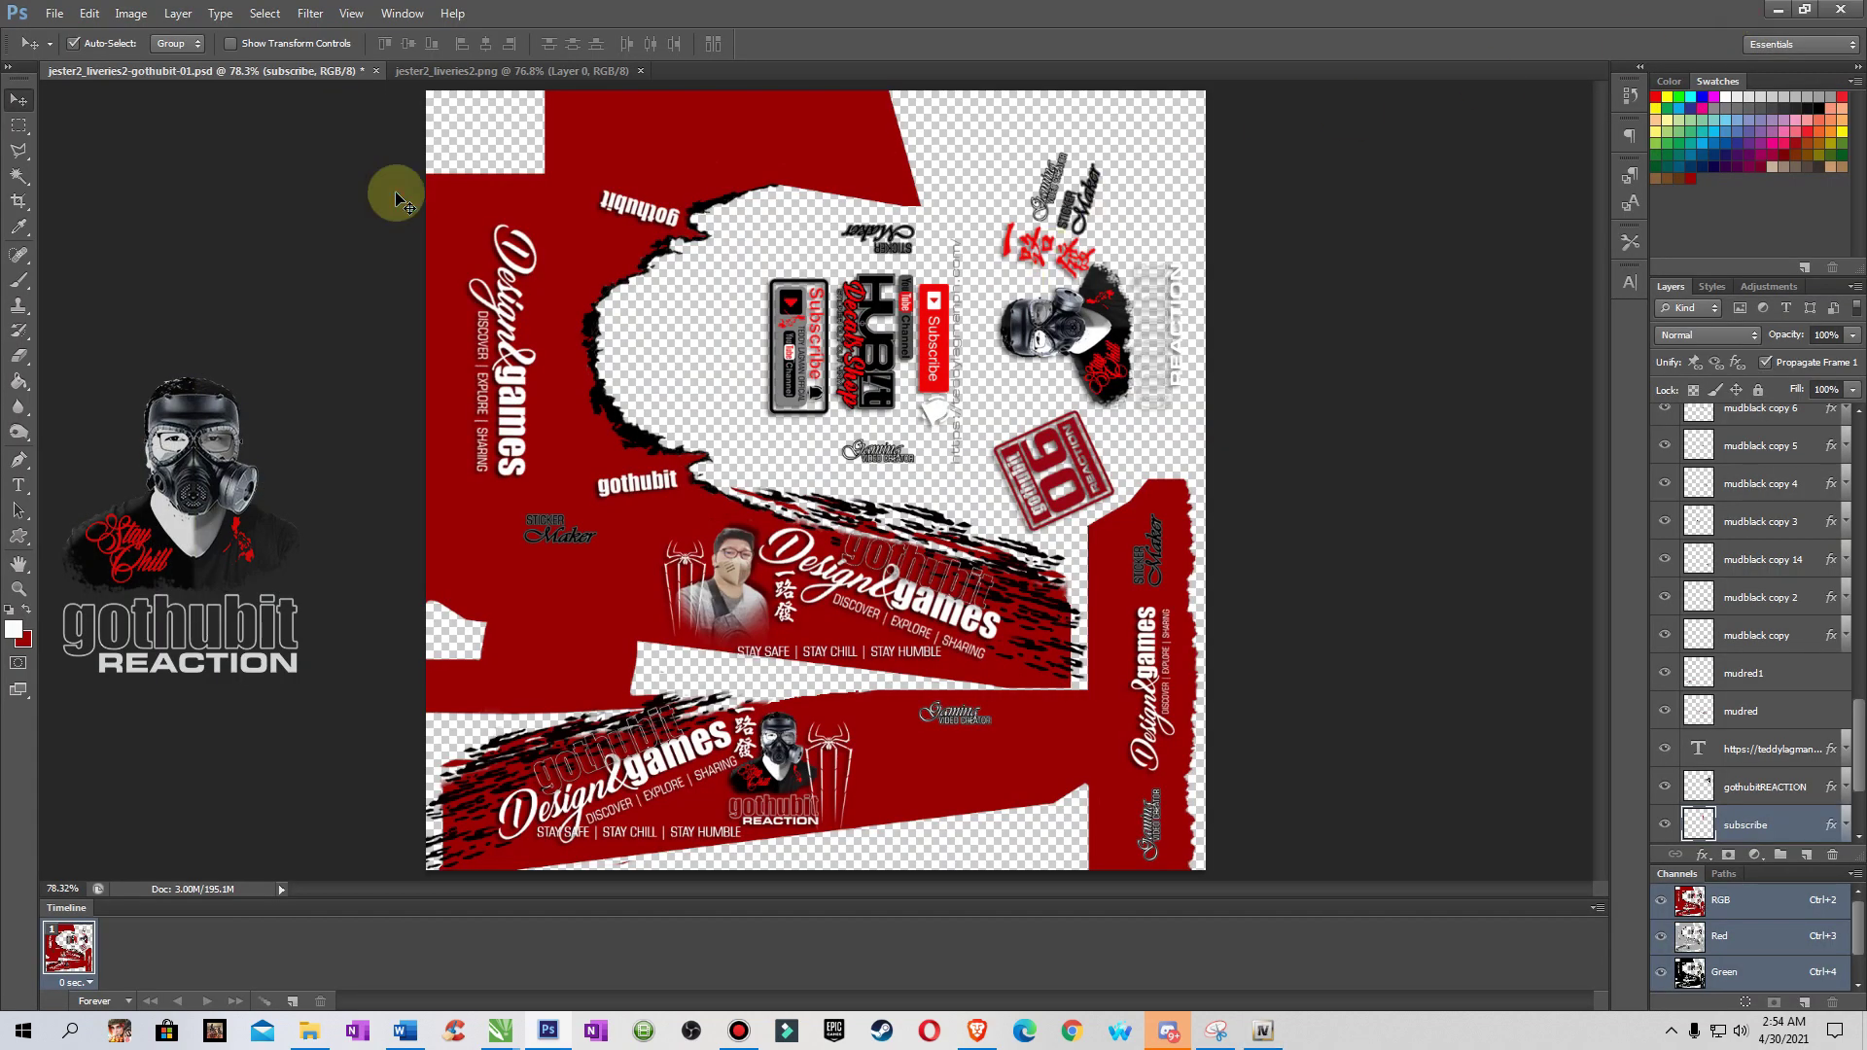
- Check the original jester2_liveries2.png livery once more against the gothubit wrap document
{"action": "left_click", "coordinate": [477, 71]}
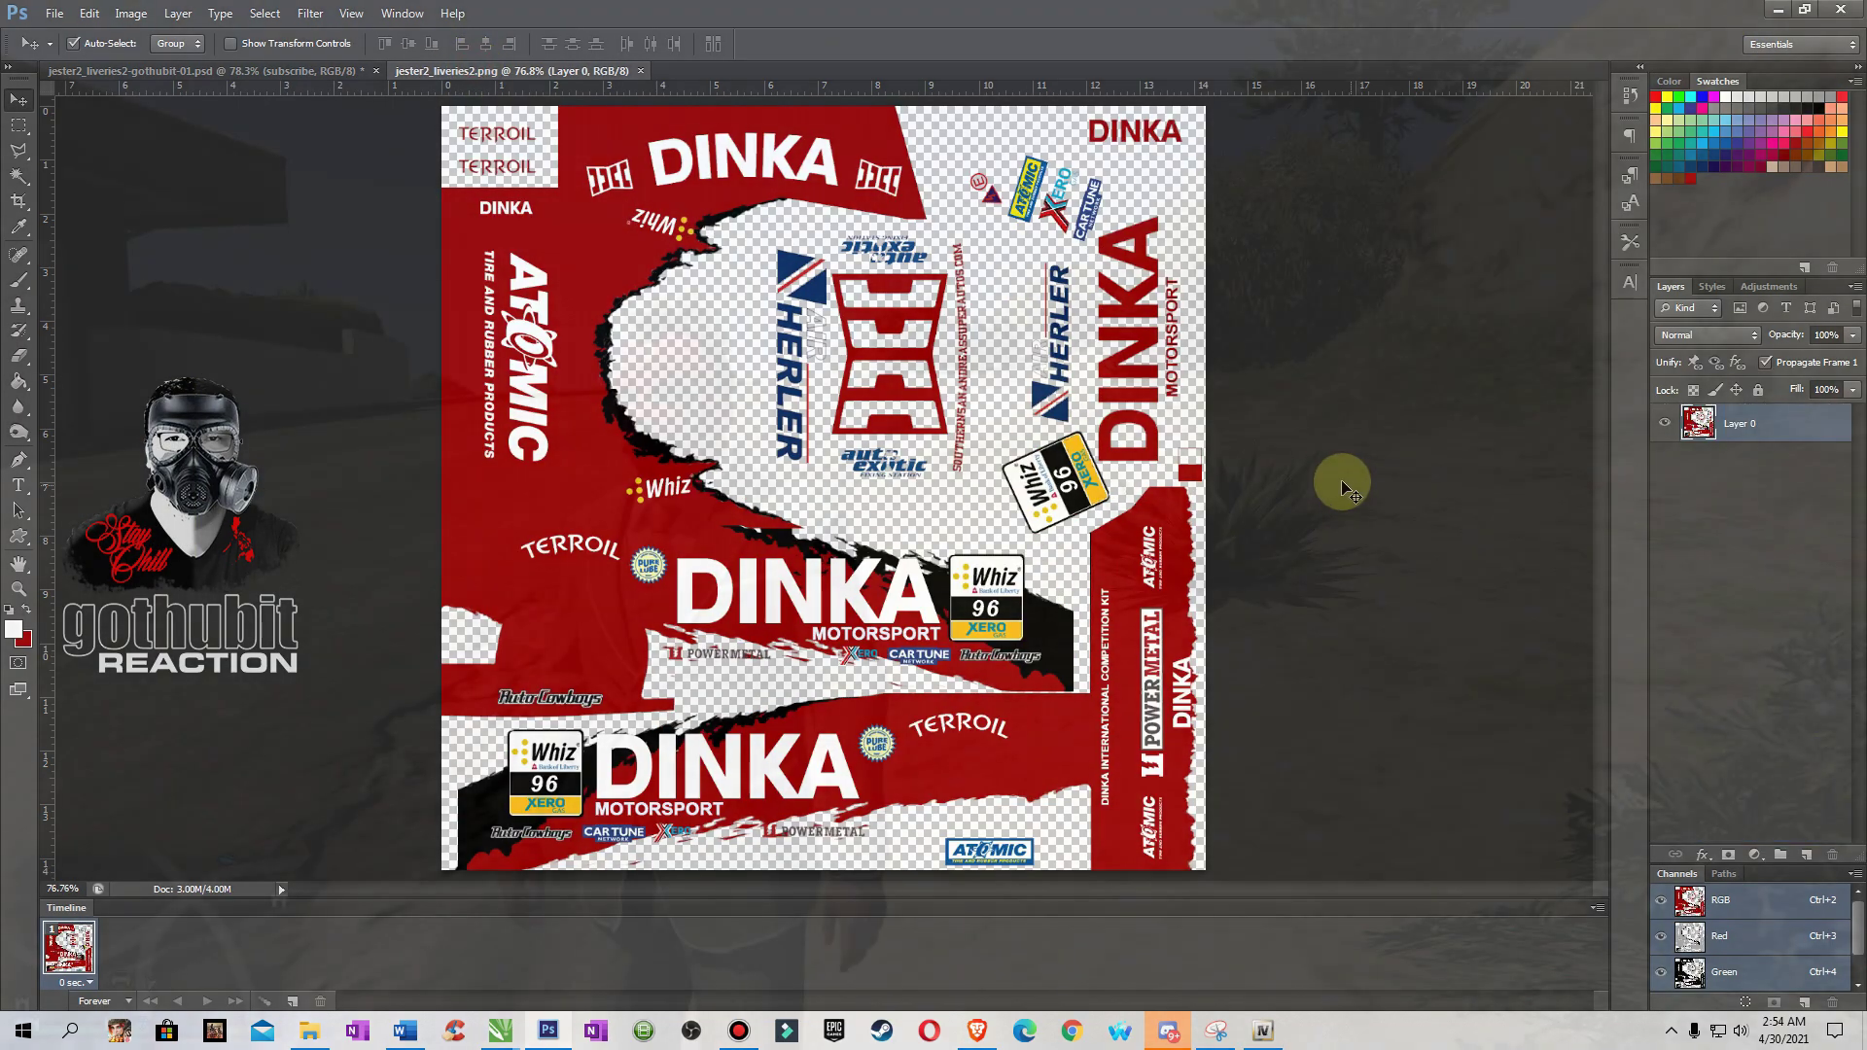
{"action": "left_click", "coordinate": [265, 73]}
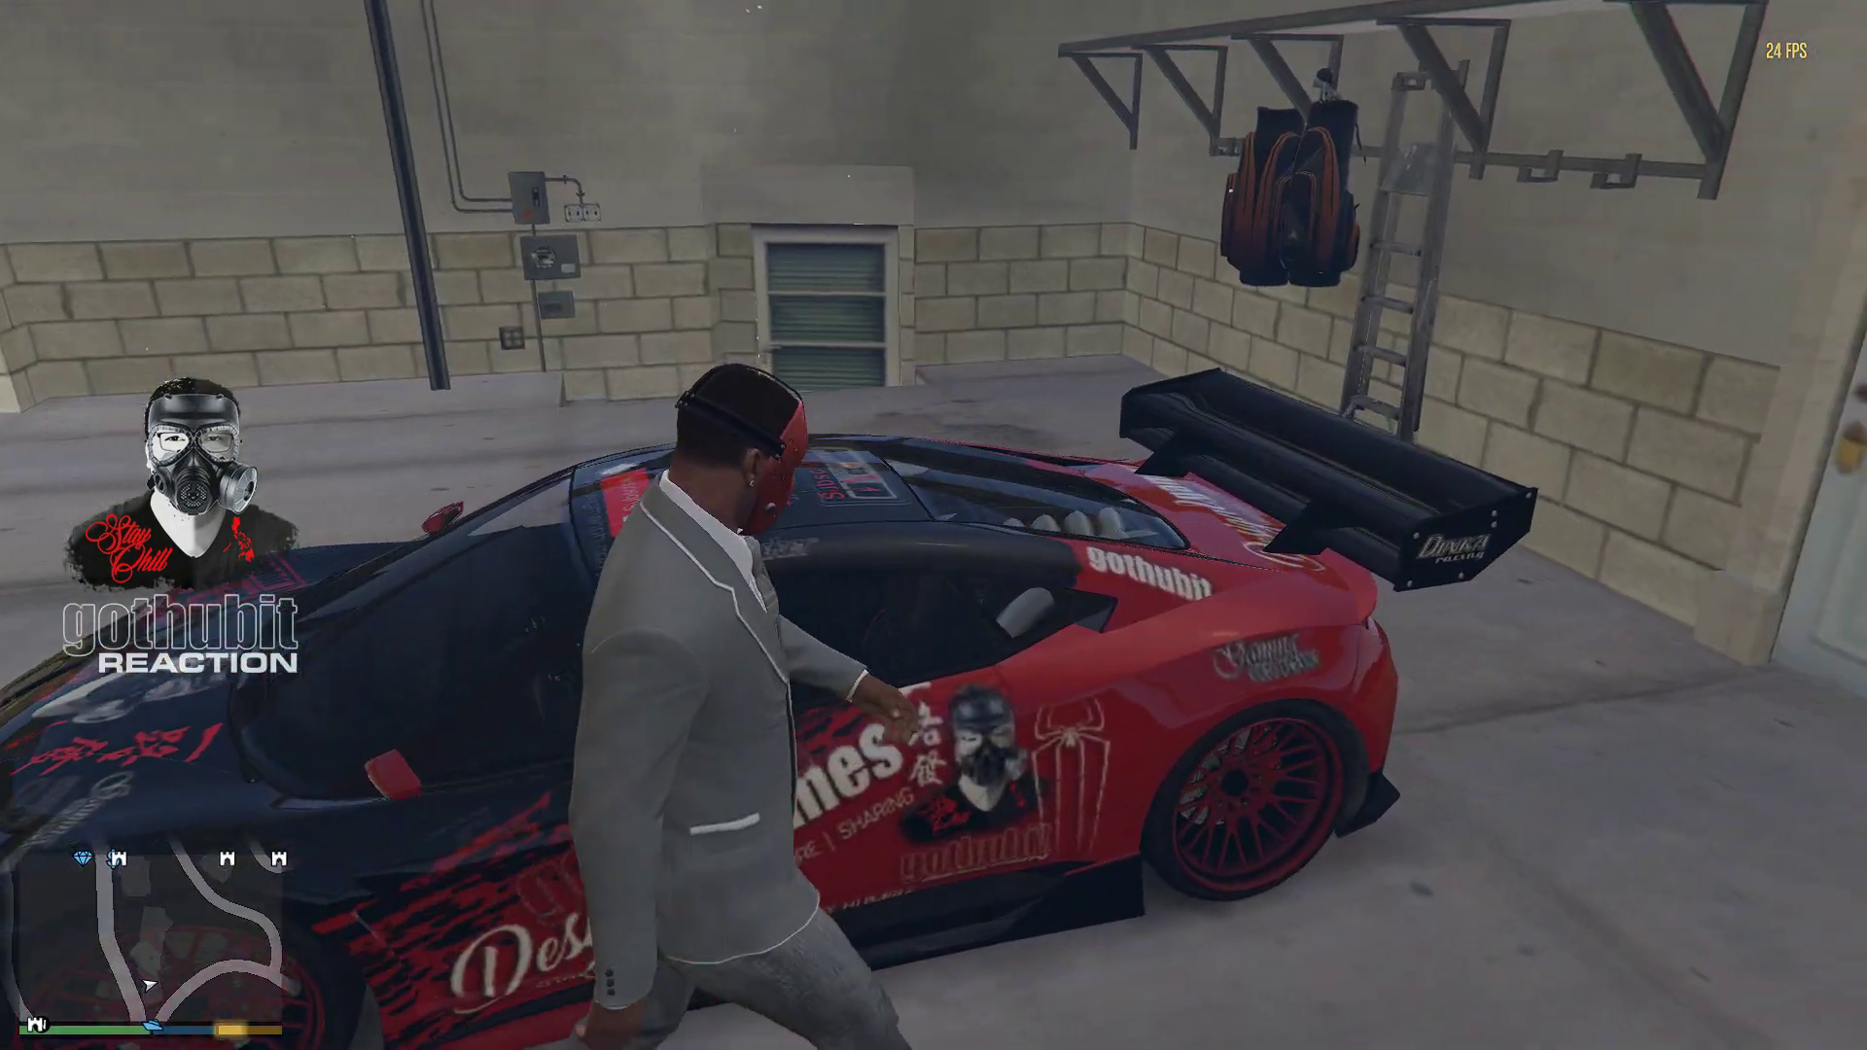
{"action": "key", "text": "f"}
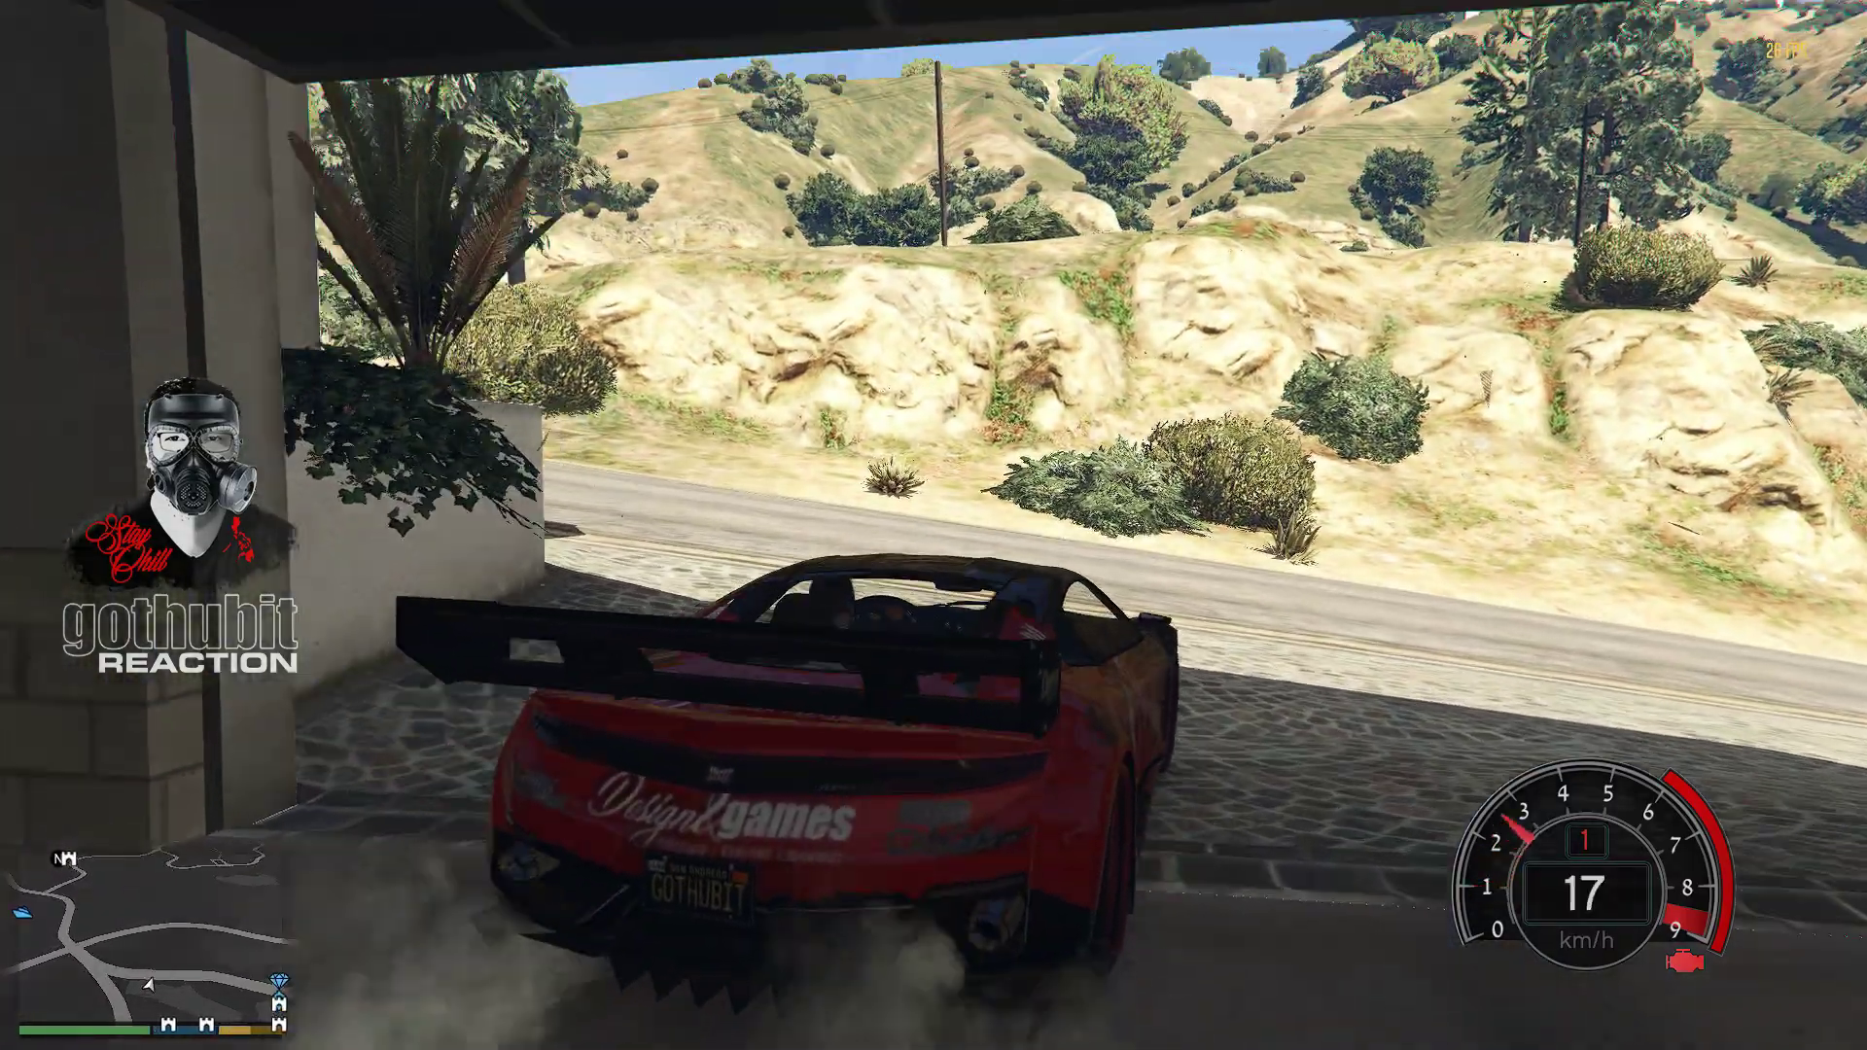
{"action": "key", "text": "s"}
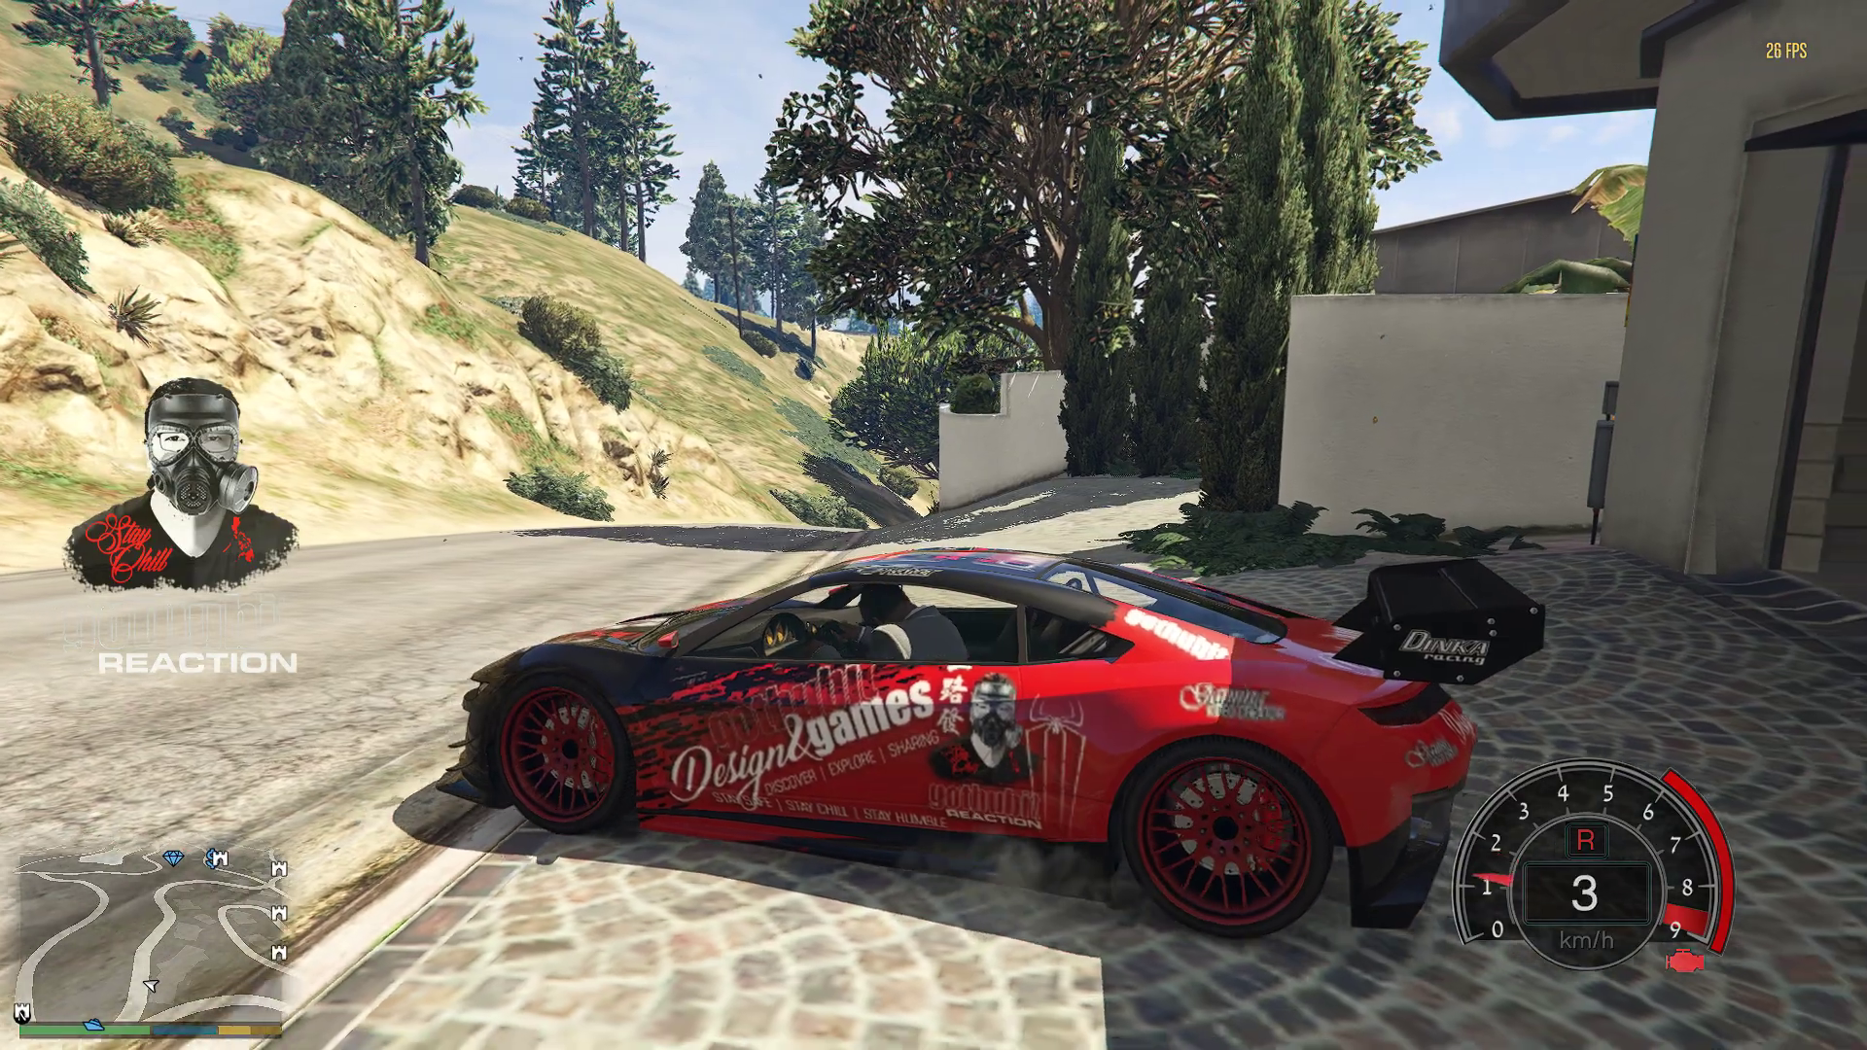
{"action": "key", "text": "w"}
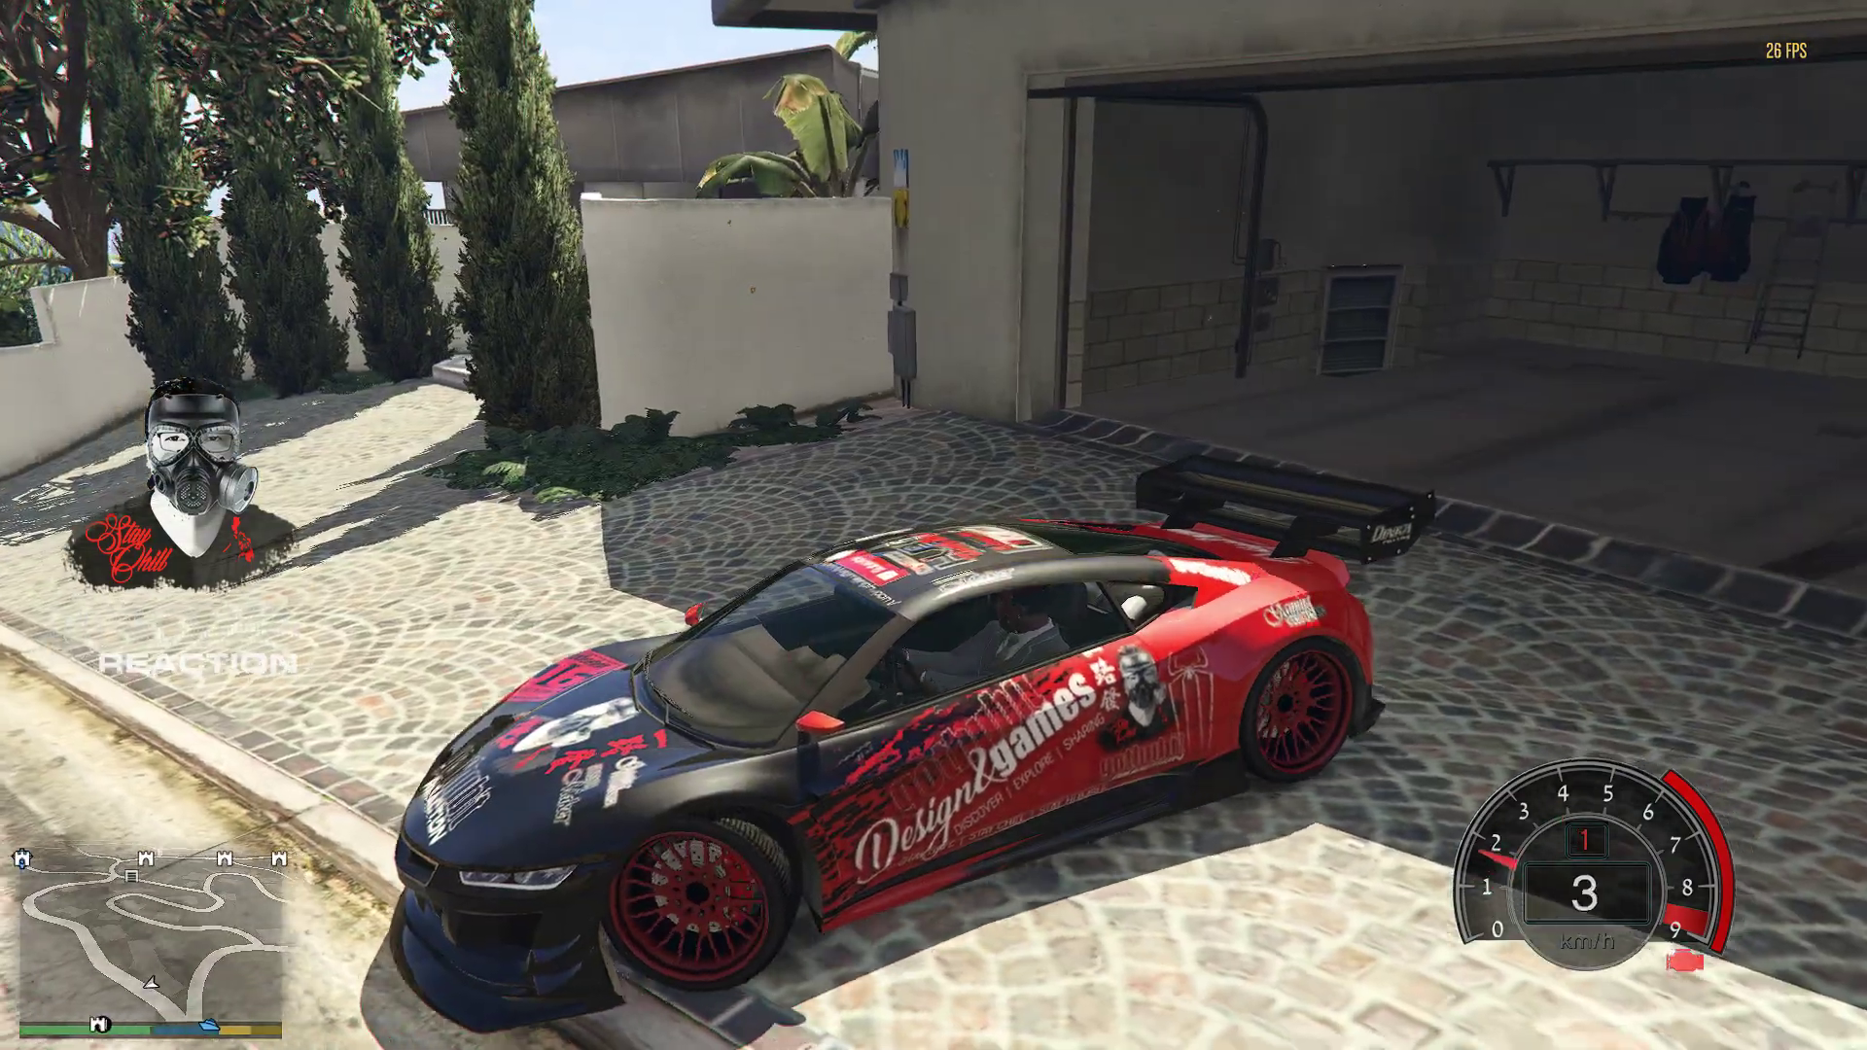
{"action": "key", "text": "a"}
{"action": "key", "text": "w"}
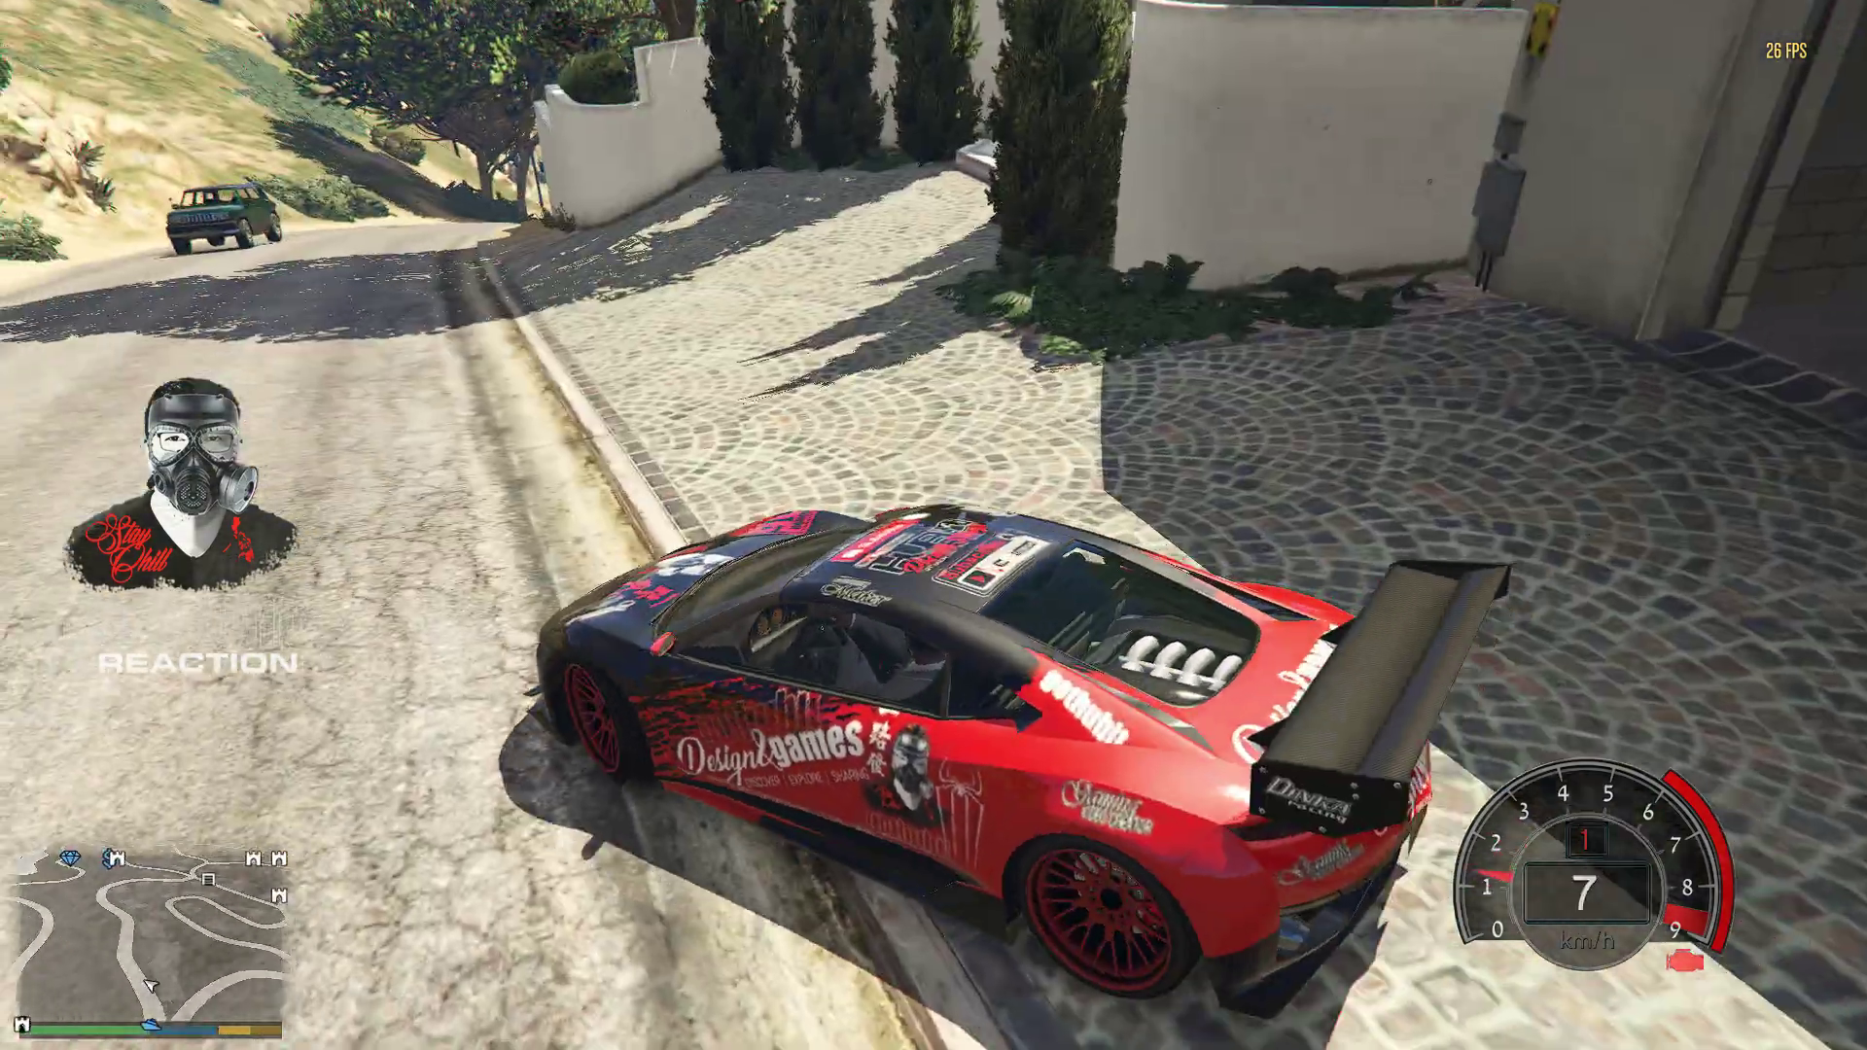
{"action": "key", "text": "s"}
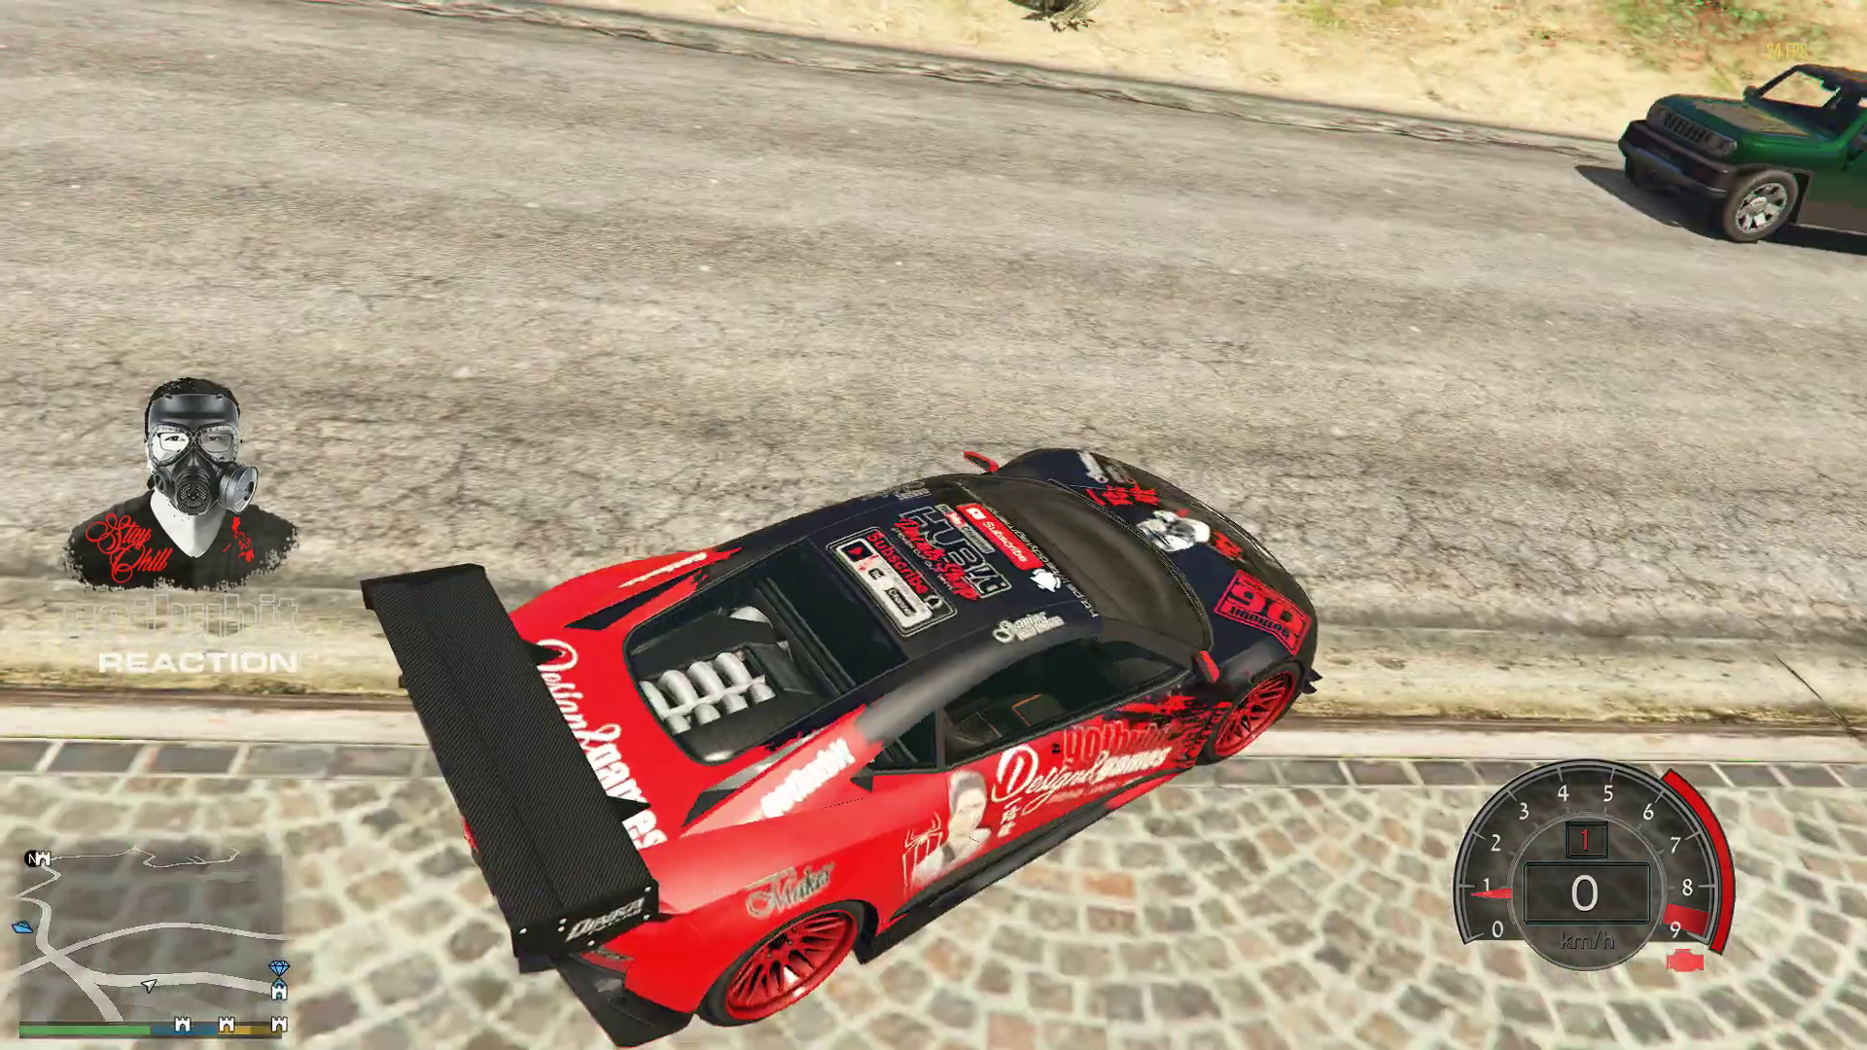